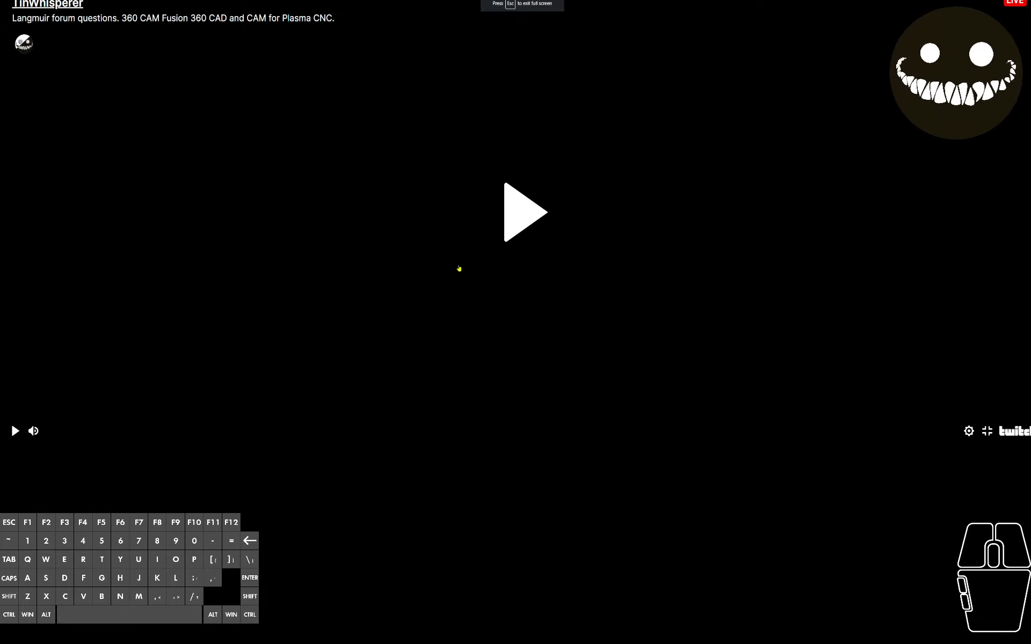
# Exit the full-screen video, review the forum question about purchased files, and download the attached "ls motor mount v1.f3d"
pyautogui.click(987, 432)
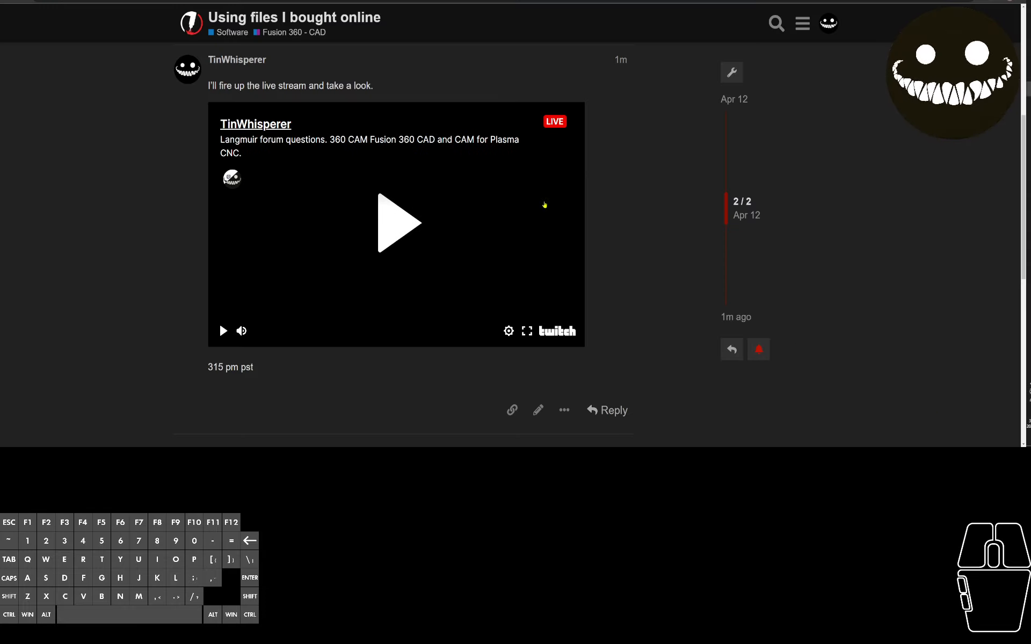
pyautogui.scroll(5, 543, 204)
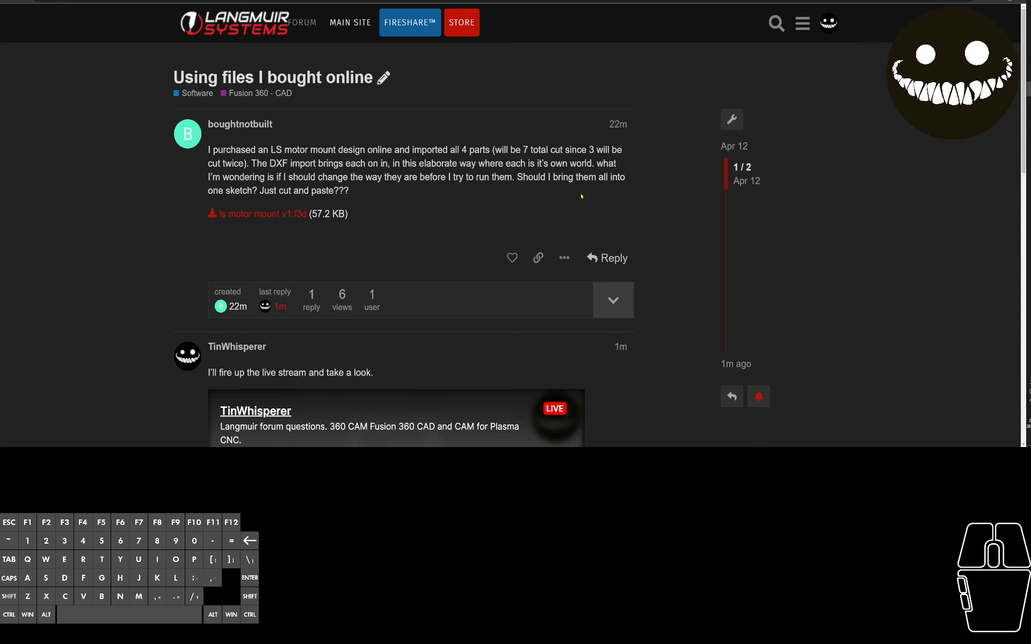
pyautogui.scroll(-2, 552, 193)
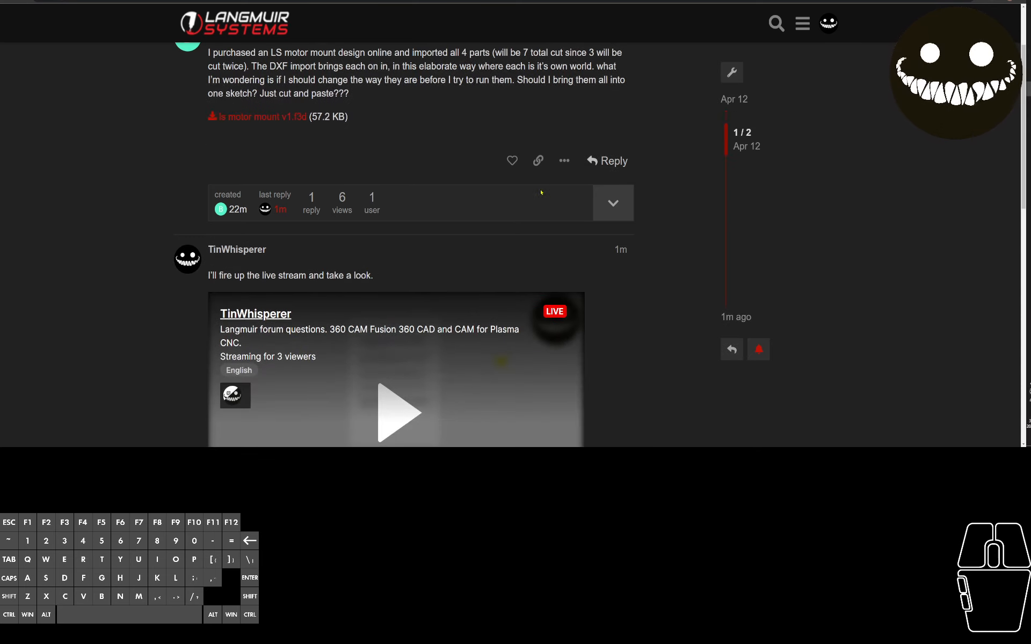
pyautogui.scroll(2, 505, 177)
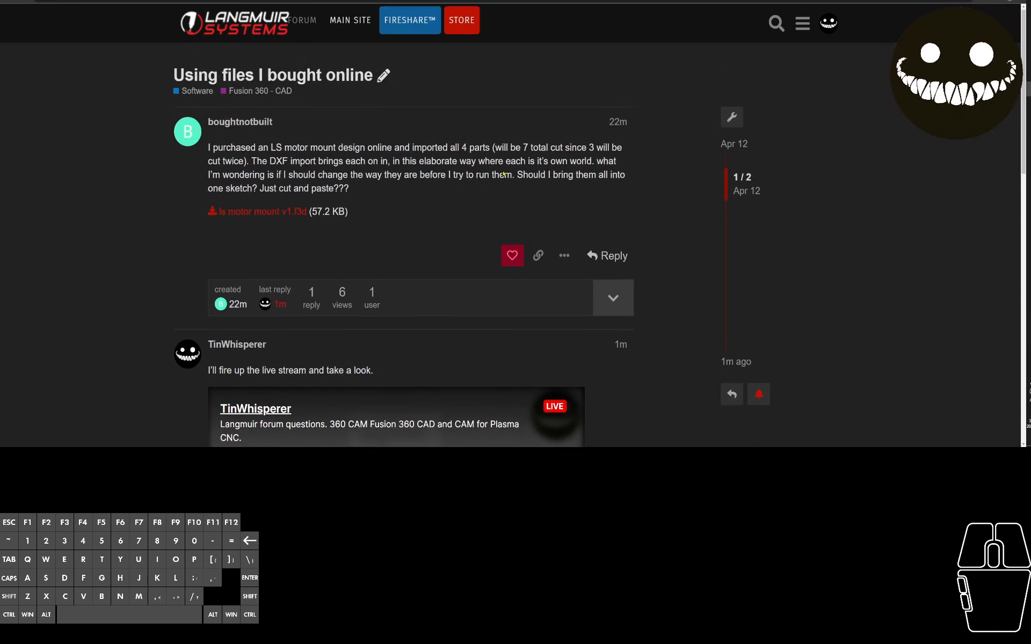
pyautogui.click(285, 215)
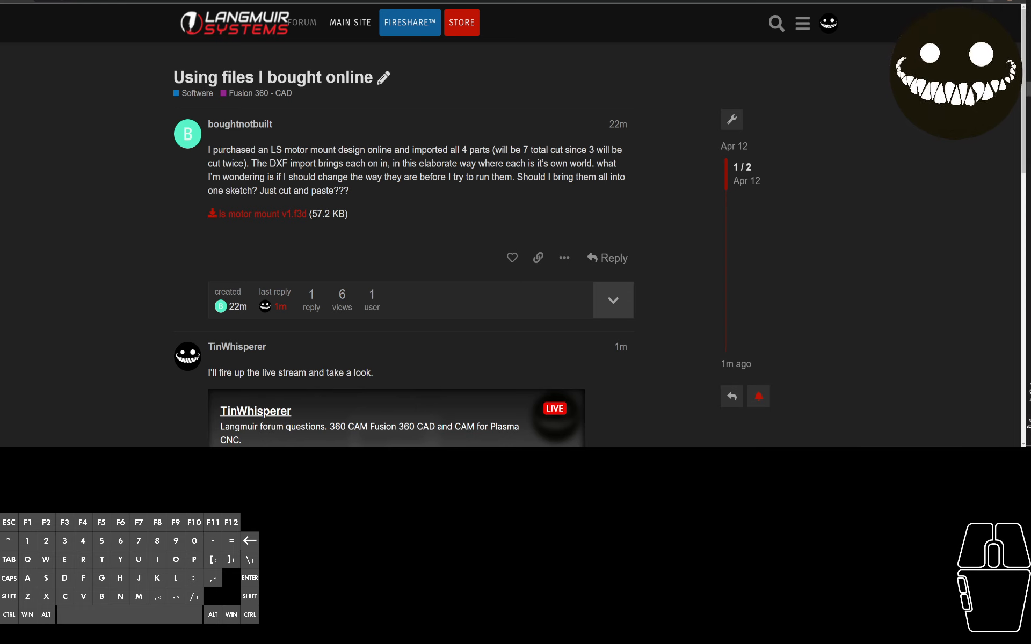
# Clear away the browser and document windows and switch to Fusion 360
pyautogui.click(1028, 89)
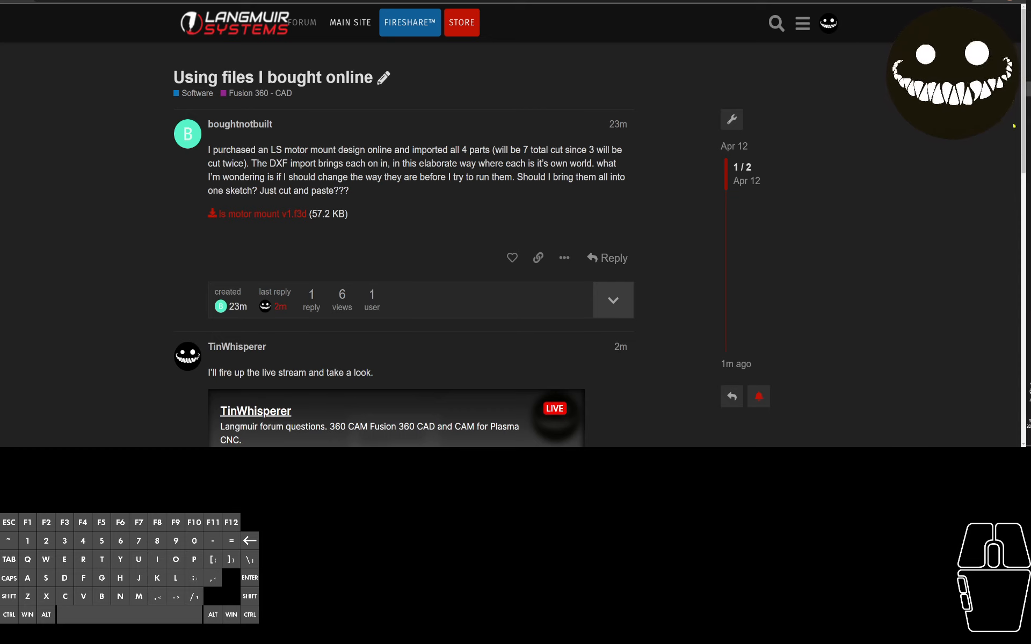
pyautogui.click(978, 1)
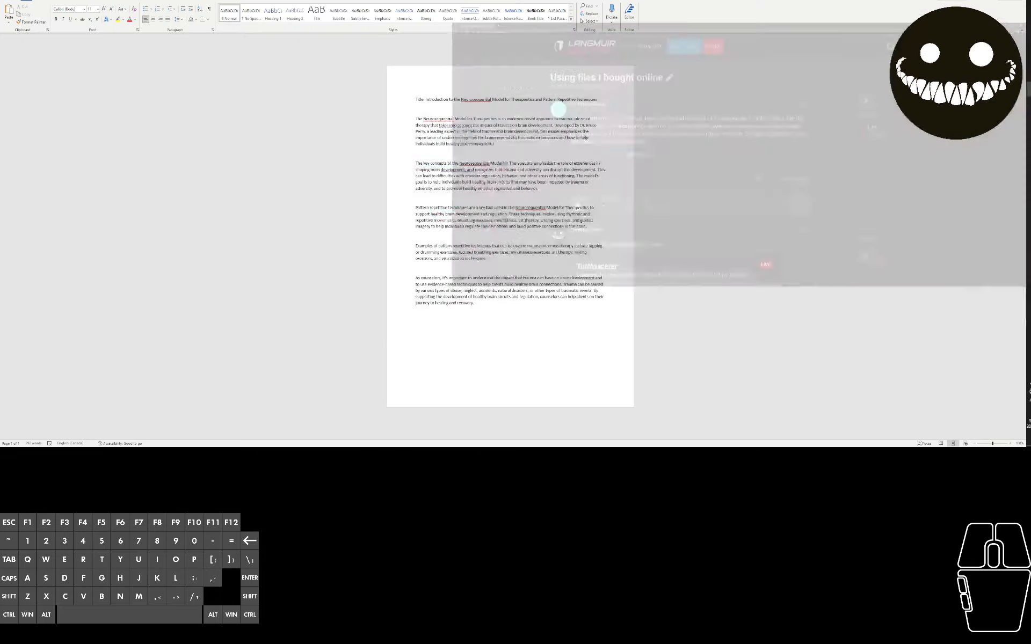
pyautogui.click(978, 2)
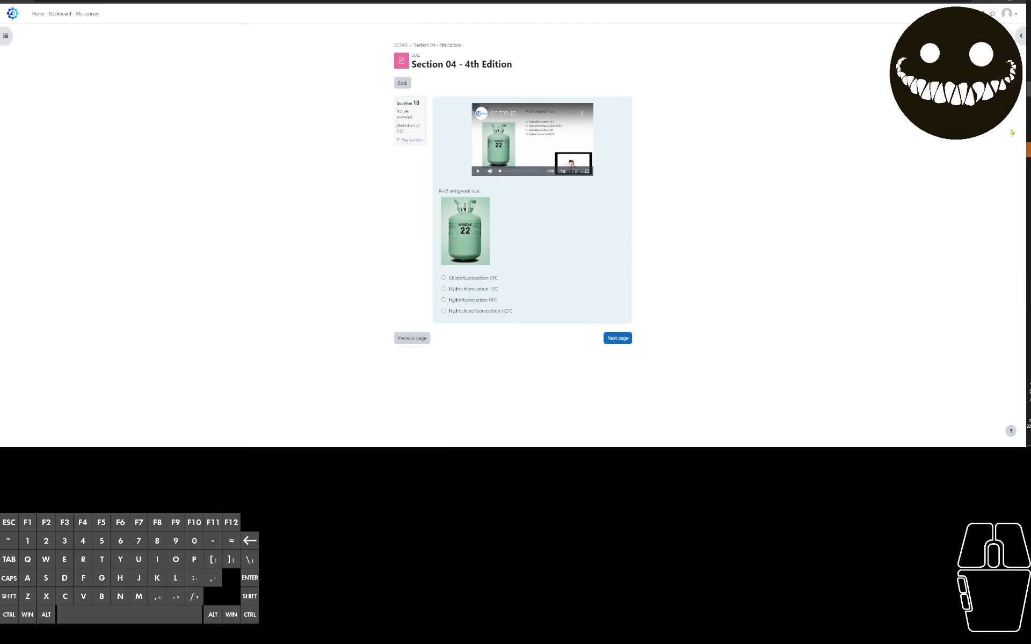
pyautogui.click(978, 1)
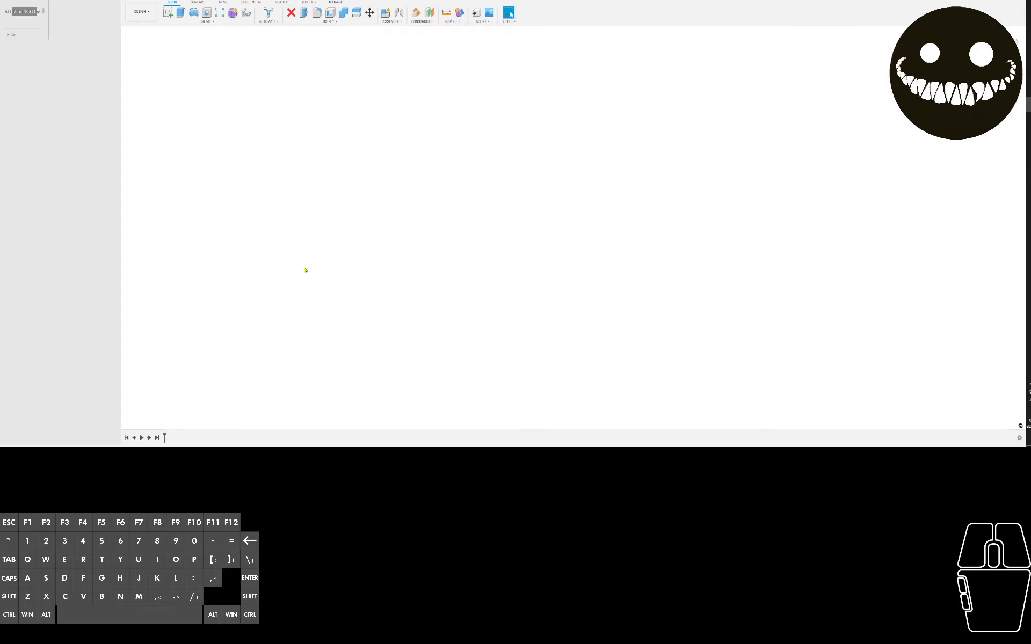
pyautogui.click(586, 266)
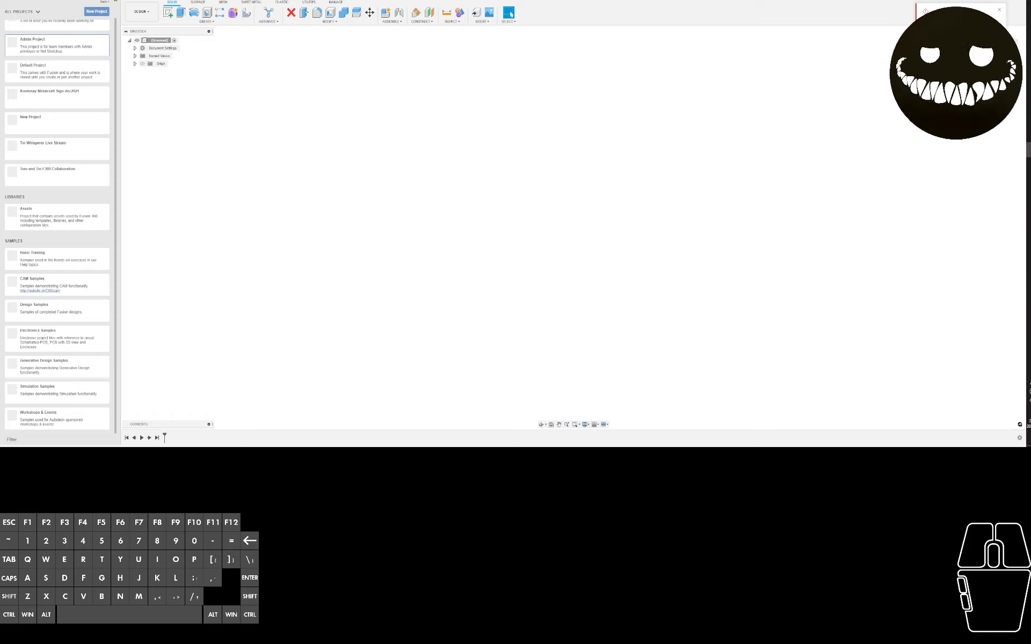
# Hide the project data and open the downloaded "ls motor mount v1.f3d" from the computer's Downloads folder
pyautogui.click(114, 1)
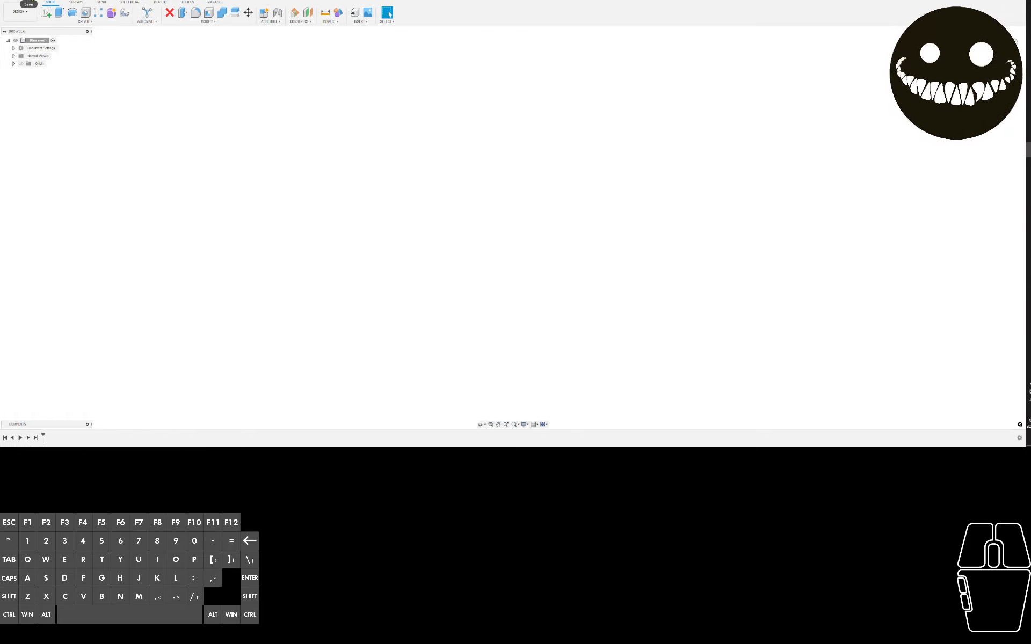
pyautogui.click(16, 3)
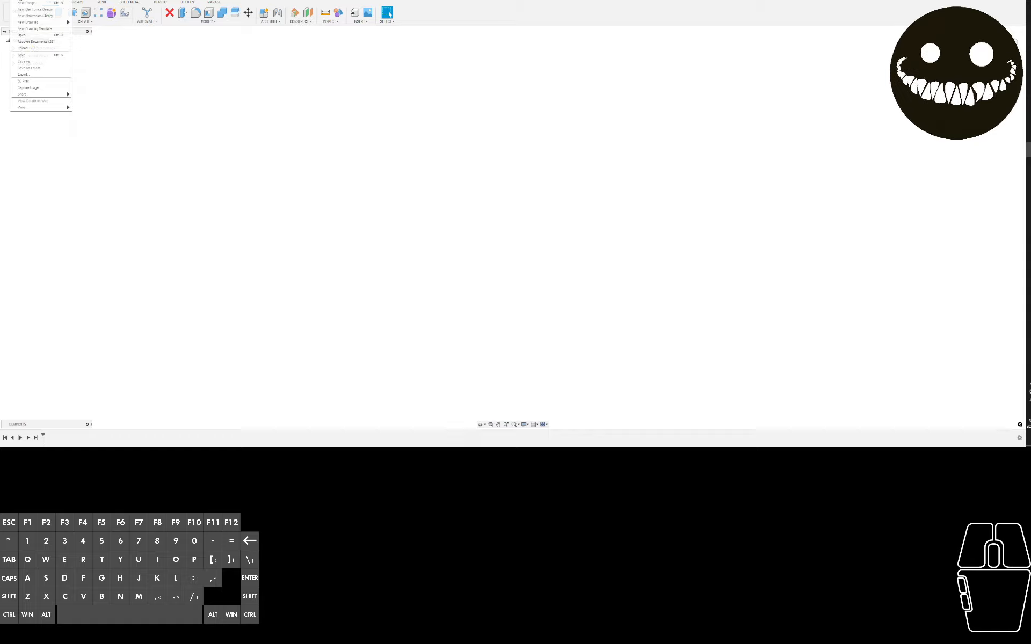
pyautogui.click(34, 35)
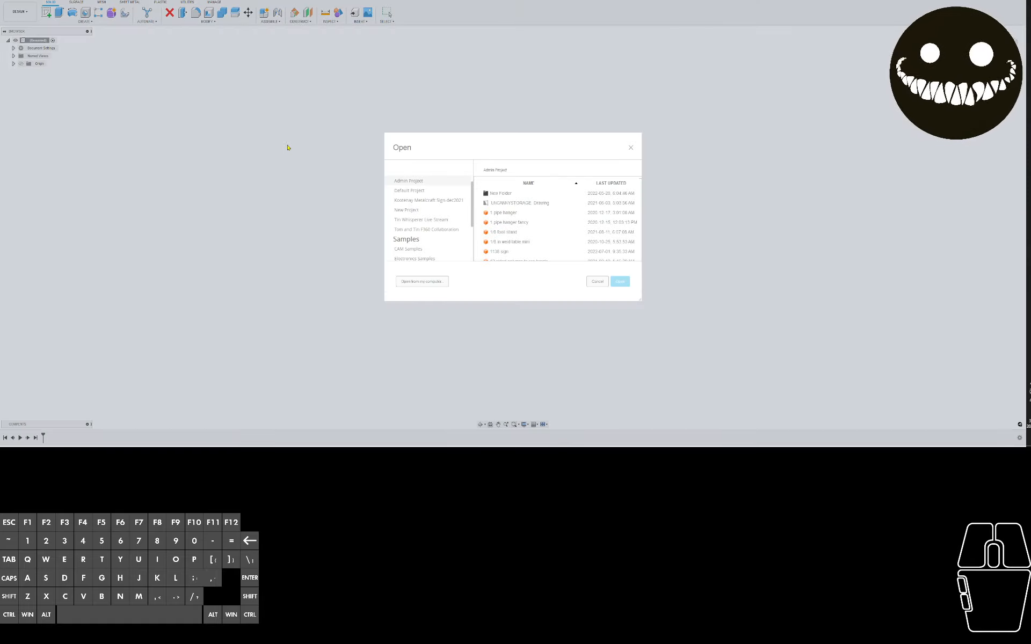
pyautogui.click(444, 281)
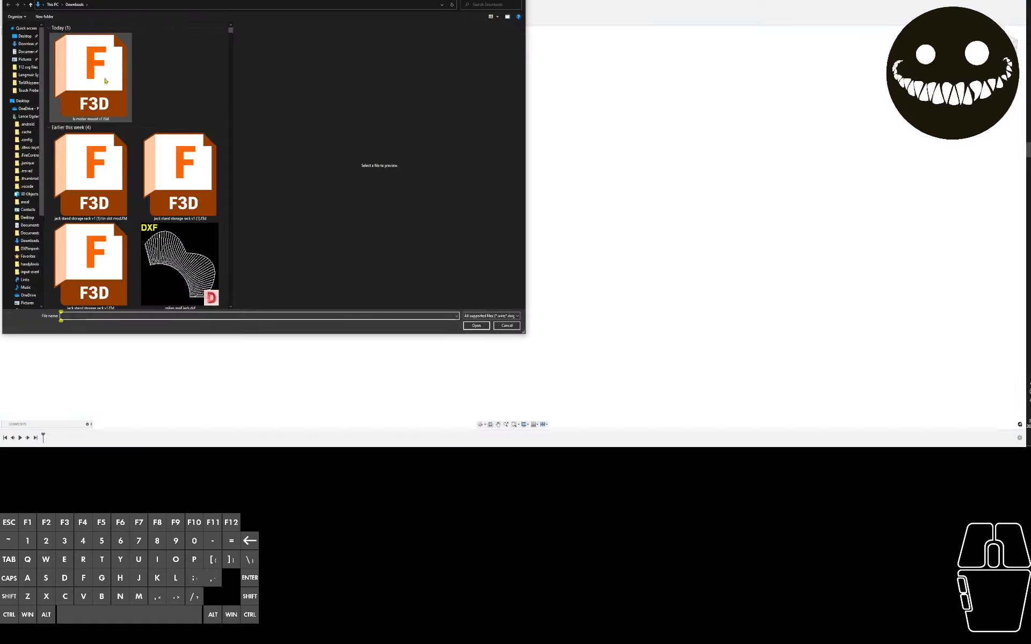
pyautogui.click(476, 325)
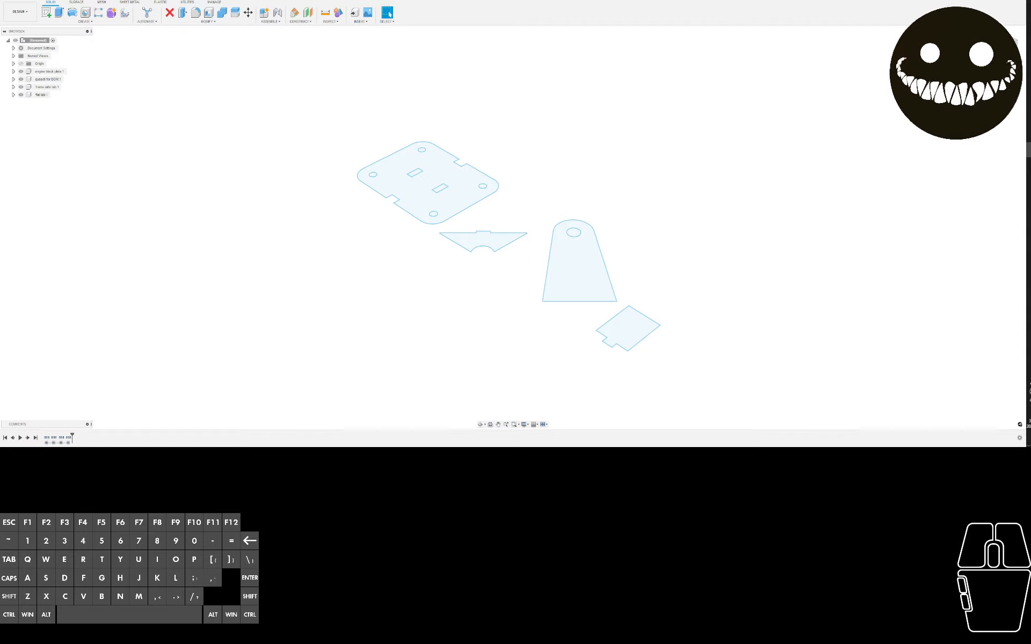
# View the four motor mount profiles flat from above
pyautogui.click(1001, 41)
pyautogui.scroll(-3, 658, 173)
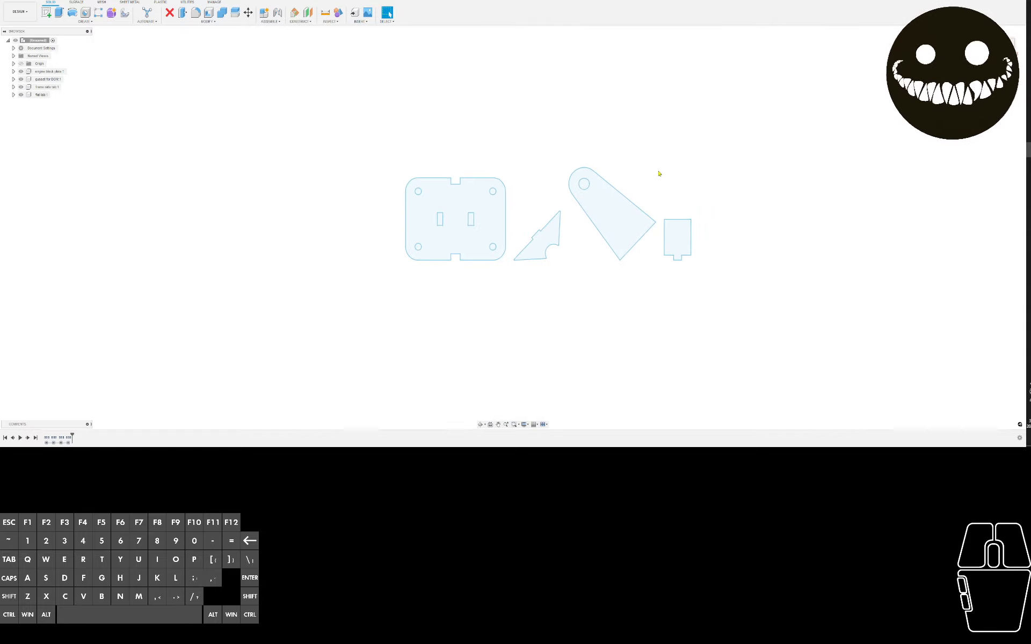
pyautogui.scroll(-1, 658, 173)
pyautogui.moveTo(658, 173); pyautogui.dragTo(648, 195, button='middle')
pyautogui.scroll(1, 649, 195)
pyautogui.scroll(3, 634, 194)
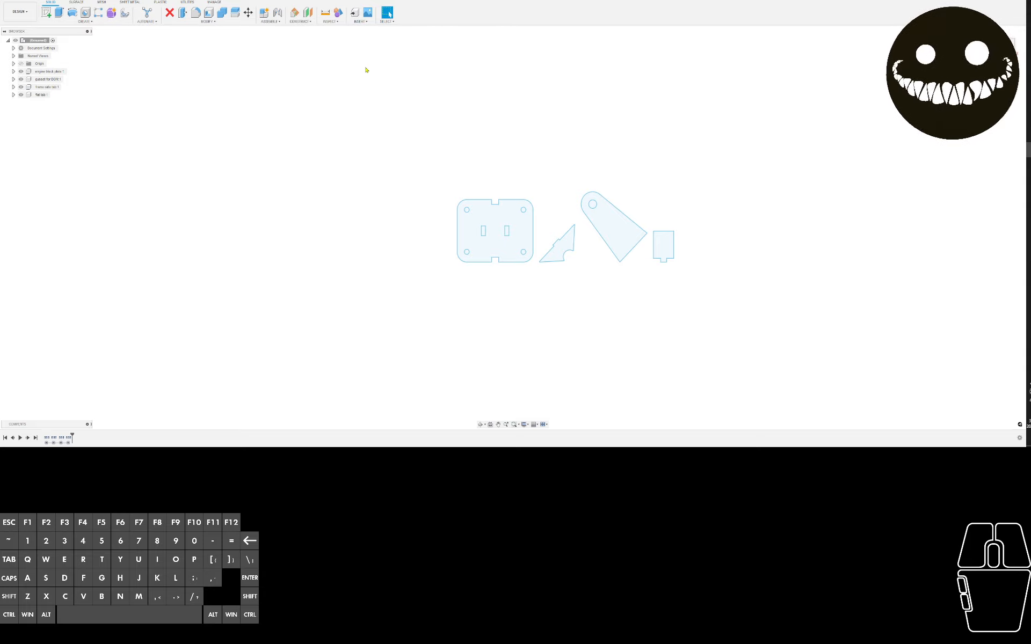
# Expand all four motor mount components in the design tree to examine their origins and sketches
pyautogui.click(329, 0)
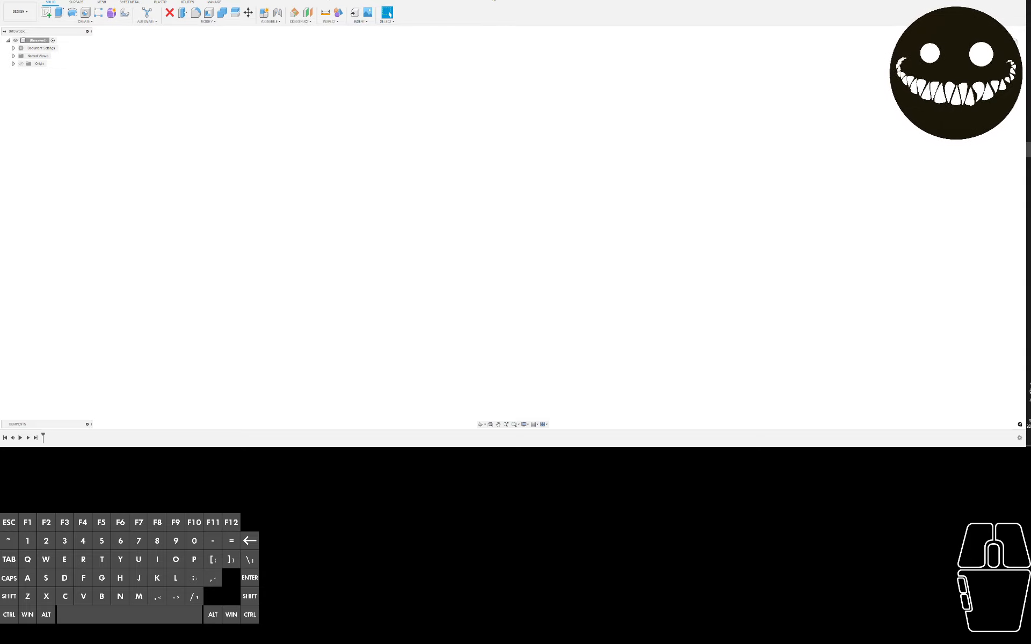
pyautogui.click(1028, 89)
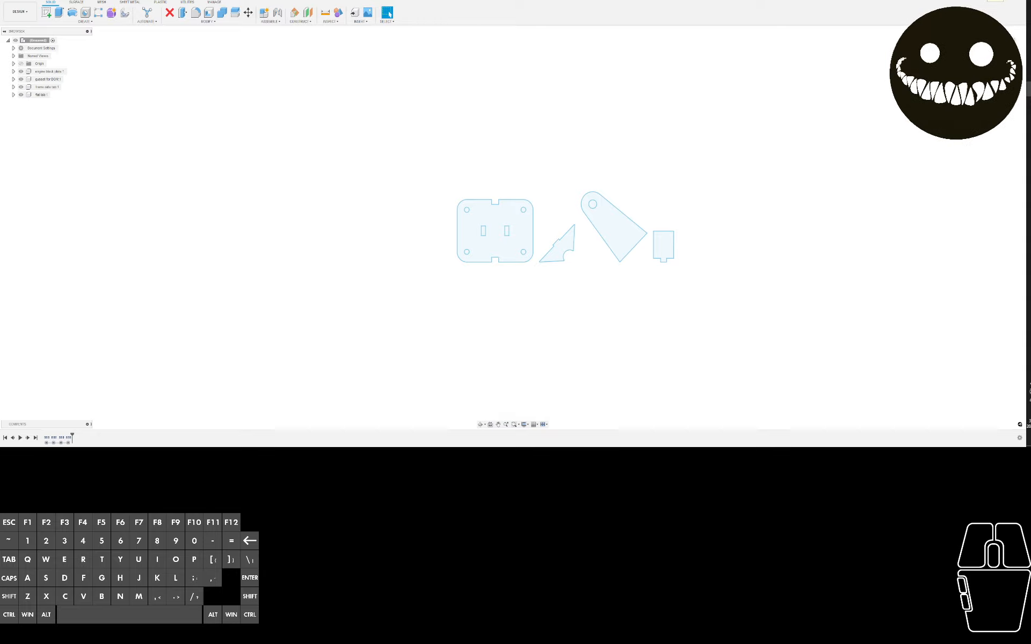
pyautogui.click(14, 72)
pyautogui.click(12, 95)
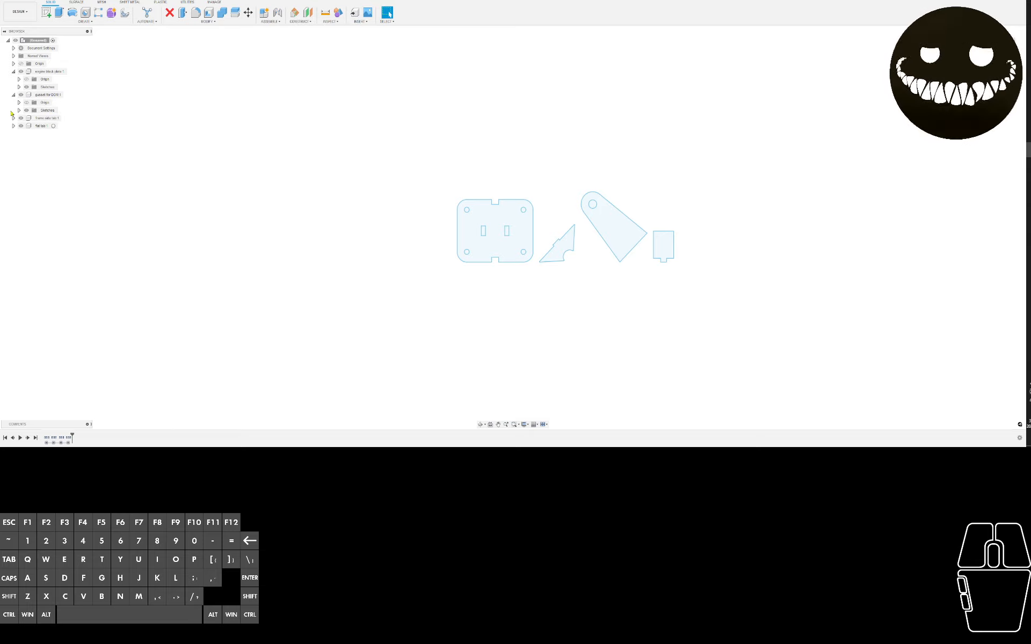
pyautogui.click(13, 118)
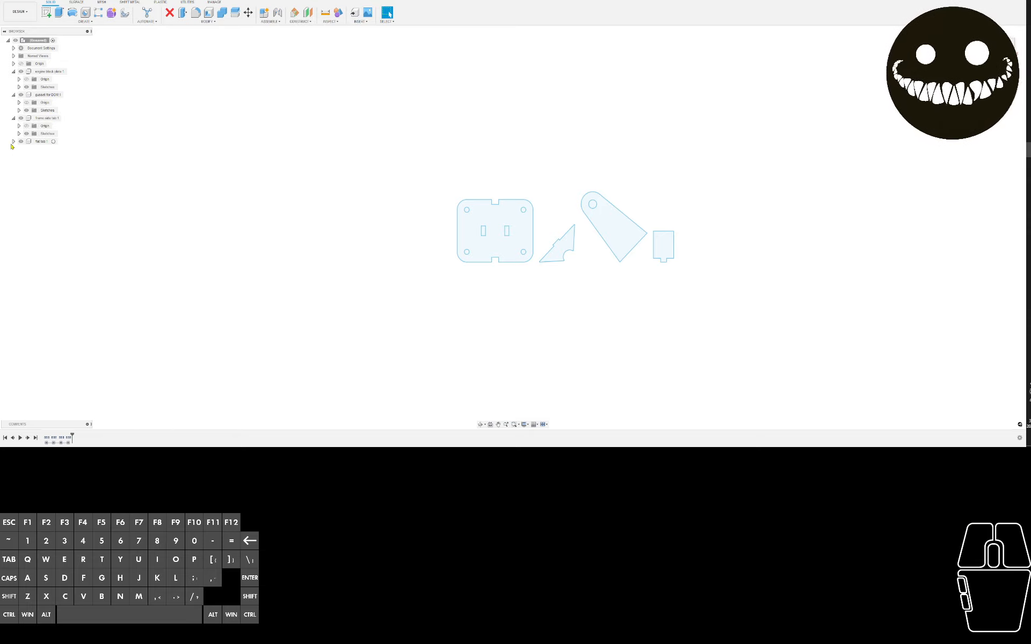
pyautogui.click(14, 142)
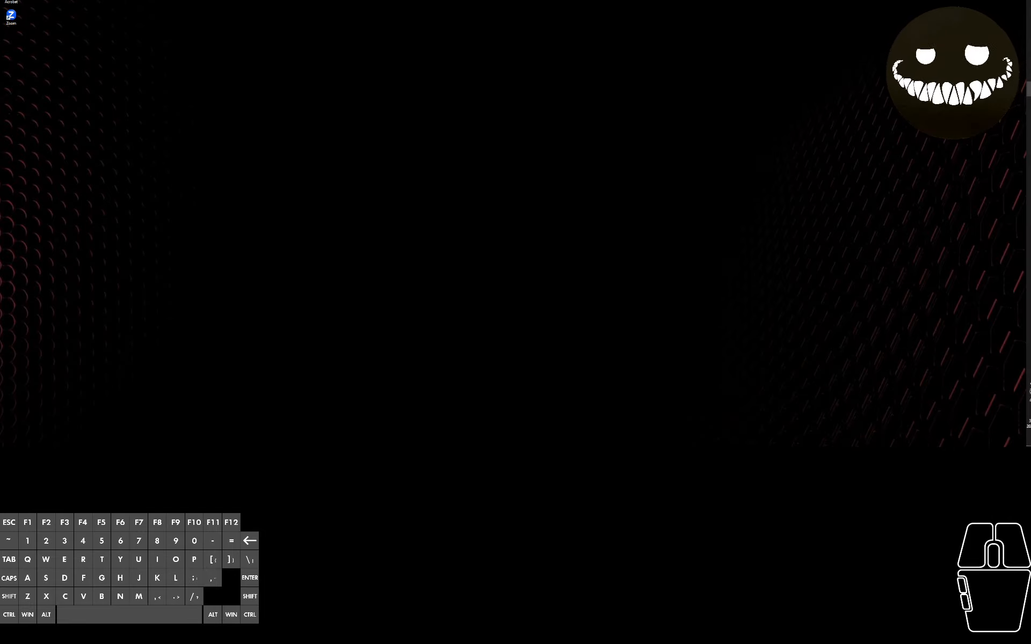
# Return to the forum question and examine the passage saying each imported part "is it's own world"
pyautogui.moveTo(472, 447); pyautogui.dragTo(540, 0)
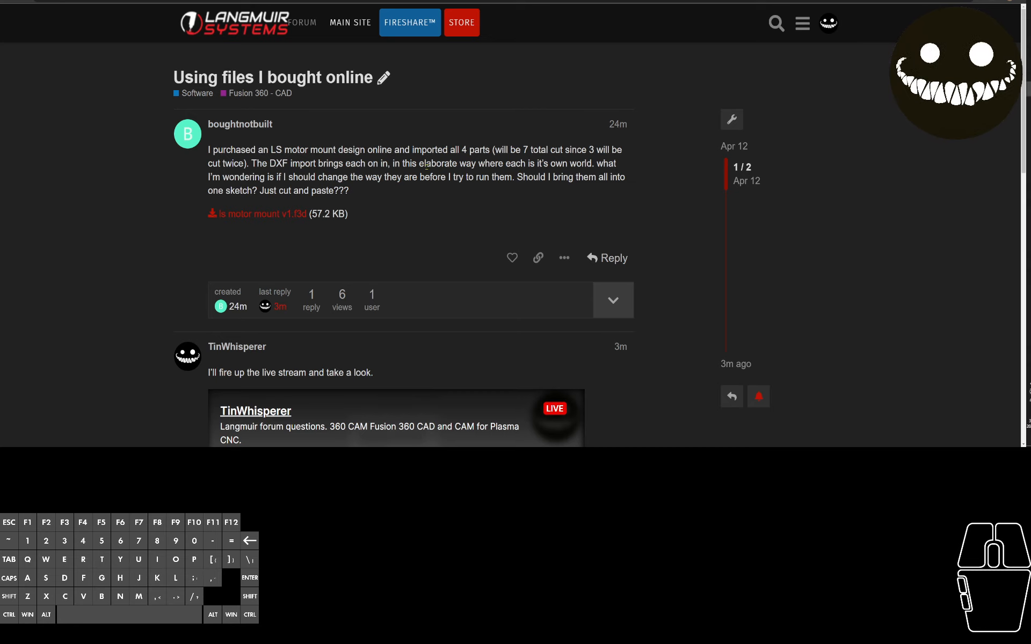
pyautogui.moveTo(591, 163); pyautogui.dragTo(520, 163)
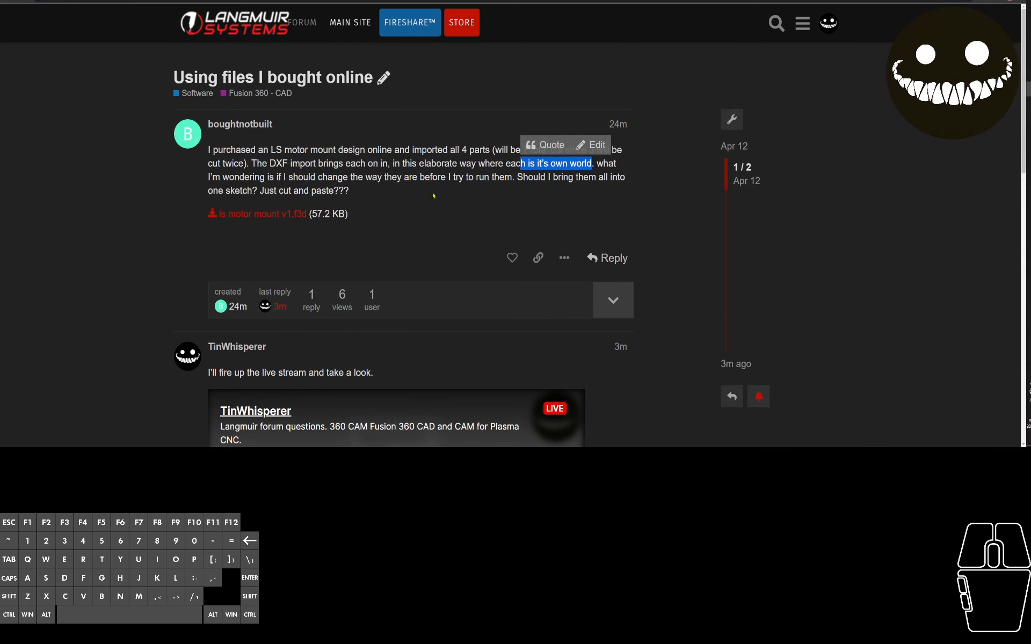
pyautogui.click(397, 197)
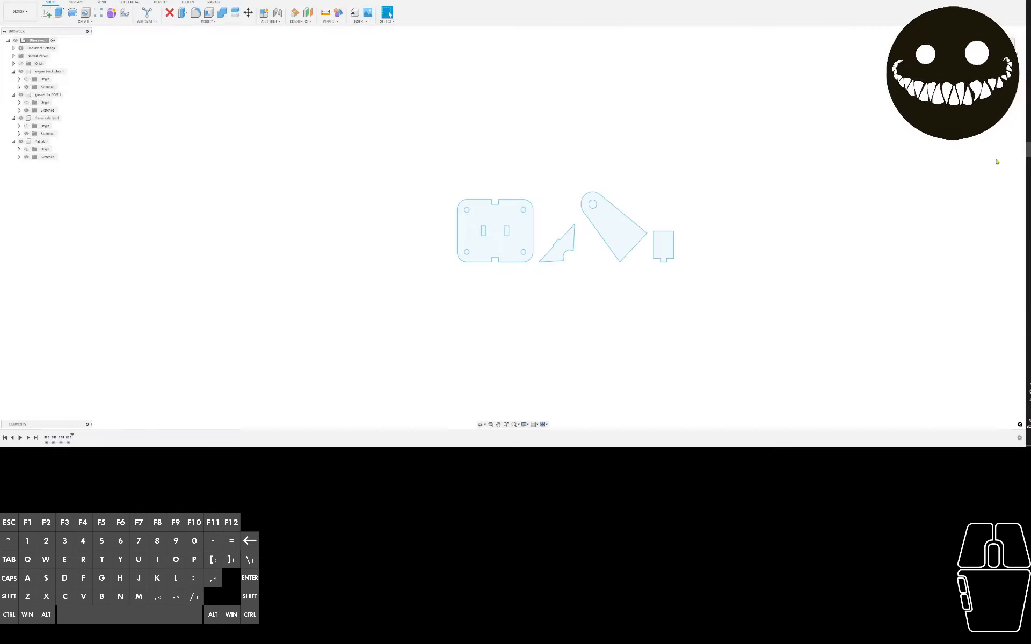
# Try window-selecting the three smaller part profiles, then the large plate profile, and clear the selections
pyautogui.scroll(2, 574, 264)
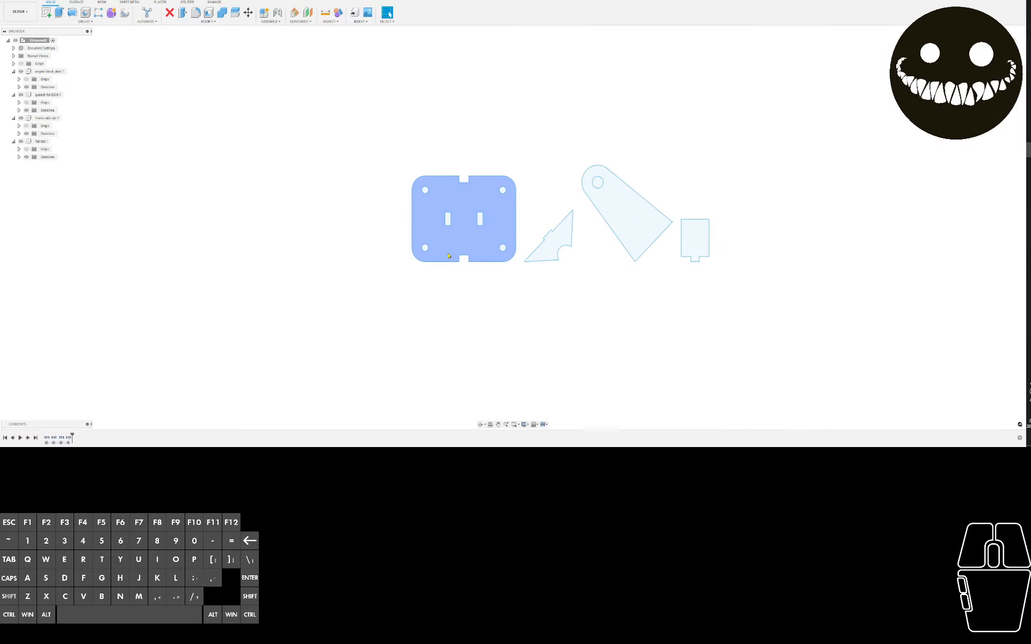
pyautogui.moveTo(544, 136); pyautogui.dragTo(813, 294)
pyautogui.scroll(-2, 646, 306)
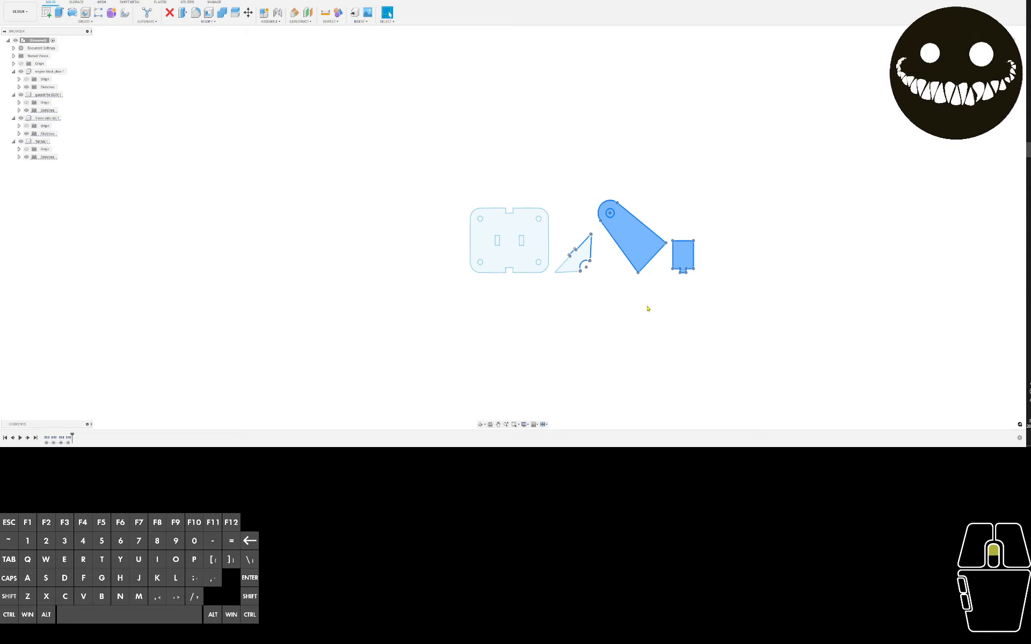
pyautogui.click(367, 212)
pyautogui.moveTo(397, 163)
pyautogui.mouseDown()
pyautogui.moveTo(842, 340)
pyautogui.moveTo(544, 274)
pyautogui.mouseUp()
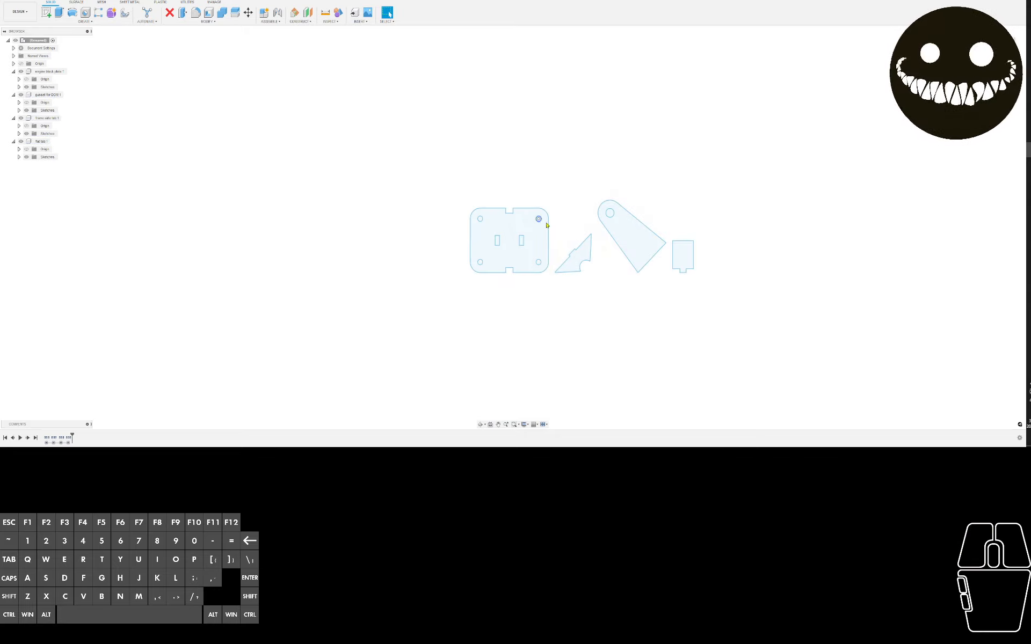
pyautogui.click(551, 189)
pyautogui.scroll(-3, 553, 196)
pyautogui.scroll(1, 556, 205)
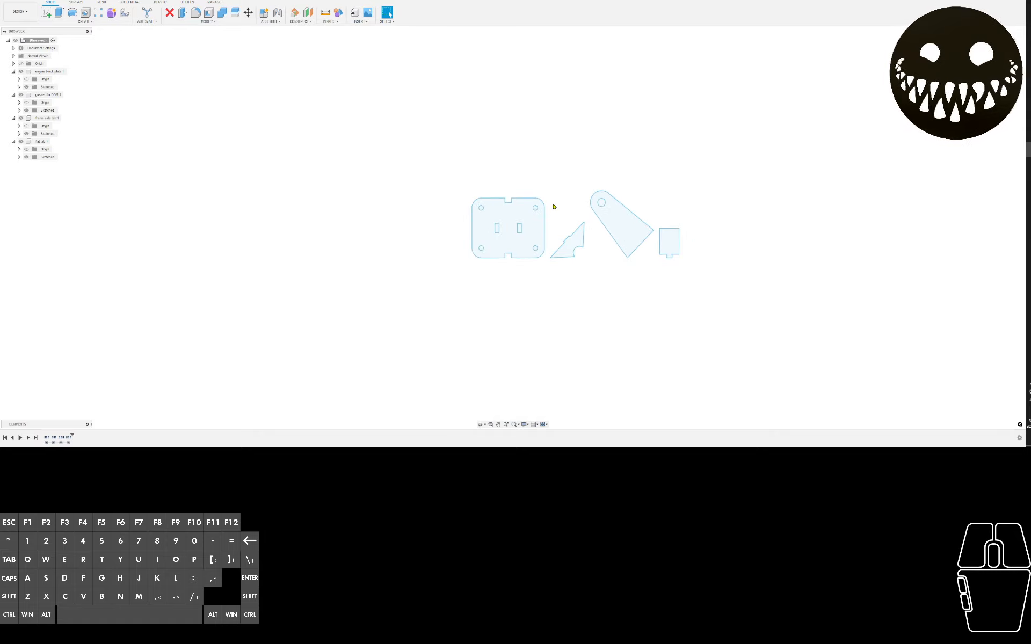
pyautogui.click(481, 207)
pyautogui.press('e')
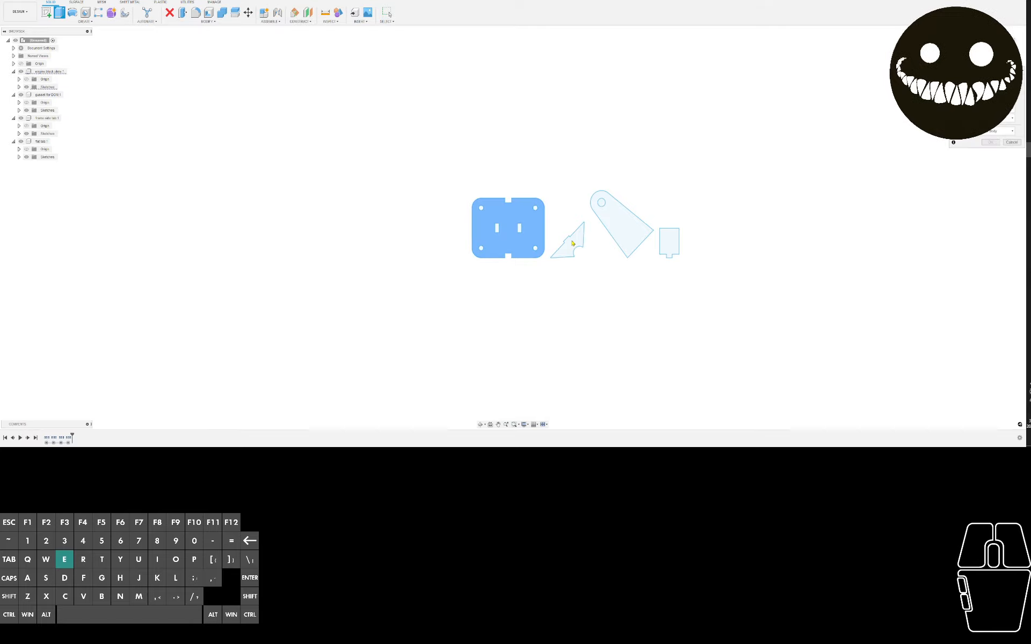
pyautogui.click(1013, 162)
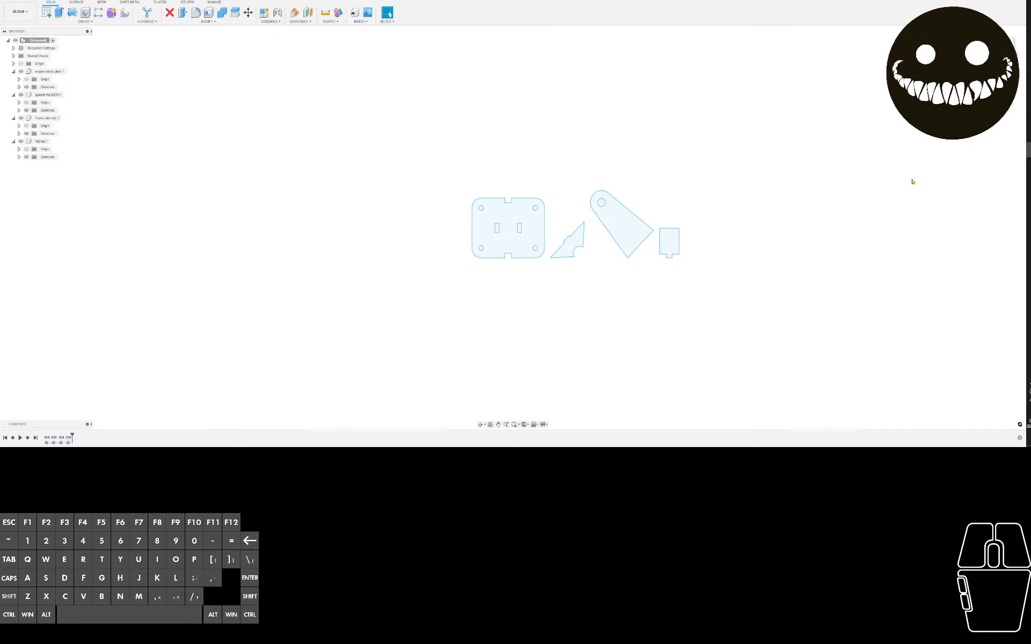
pyautogui.press('e')
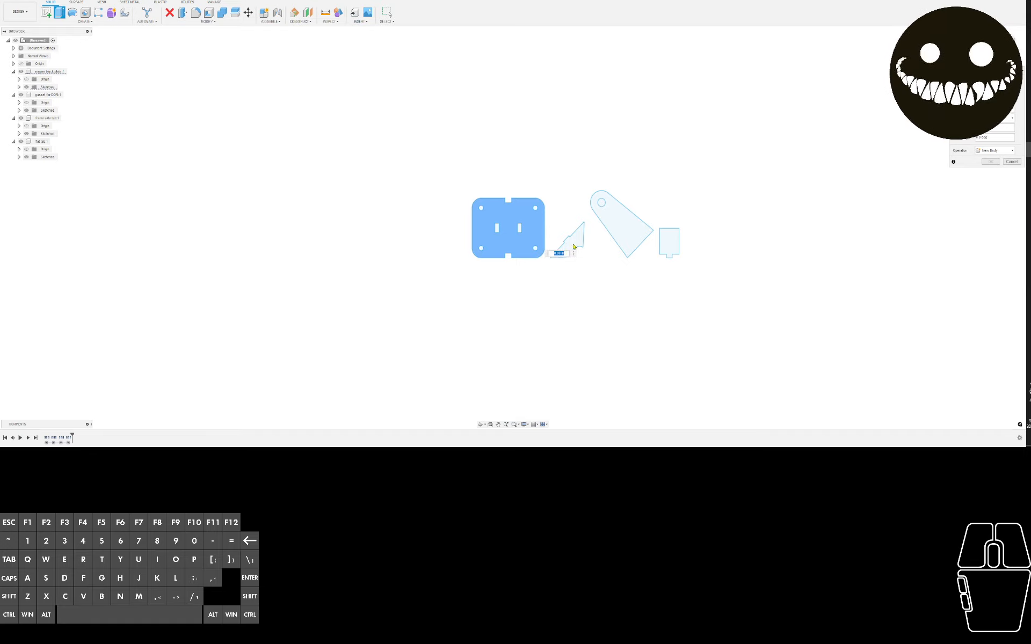
pyautogui.click(1013, 161)
# Try to extrude all four part profiles together in a single new-body Extrude
pyautogui.click(529, 239)
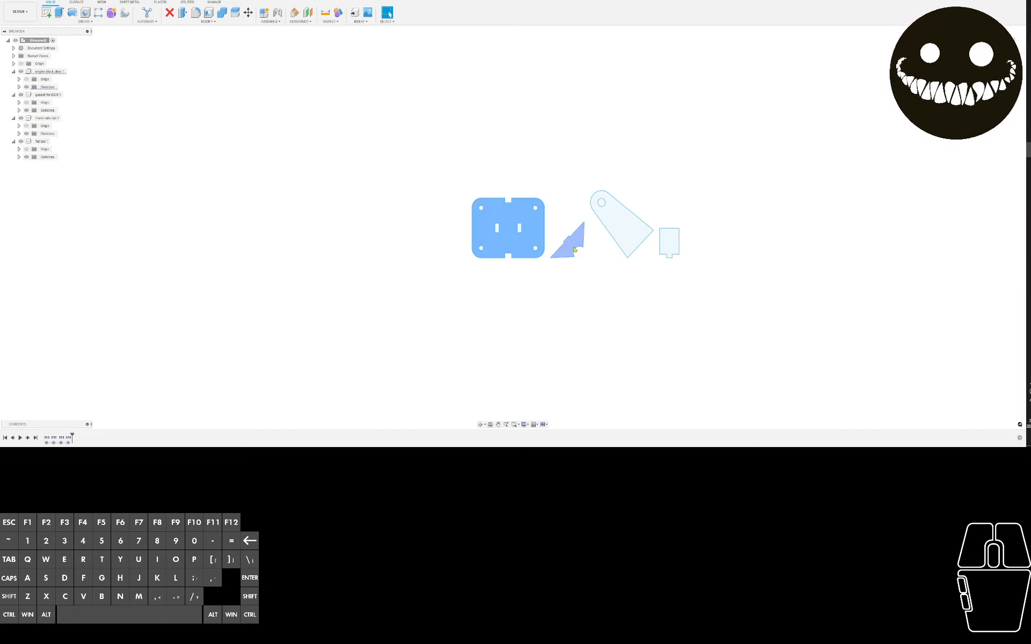
pyautogui.keyDown('shift'); pyautogui.click(572, 244); pyautogui.keyUp('shift')
pyautogui.keyDown('shift'); pyautogui.click(623, 225); pyautogui.keyUp('shift')
pyautogui.keyDown('shift'); pyautogui.click(671, 243); pyautogui.keyUp('shift')
pyautogui.press('e')
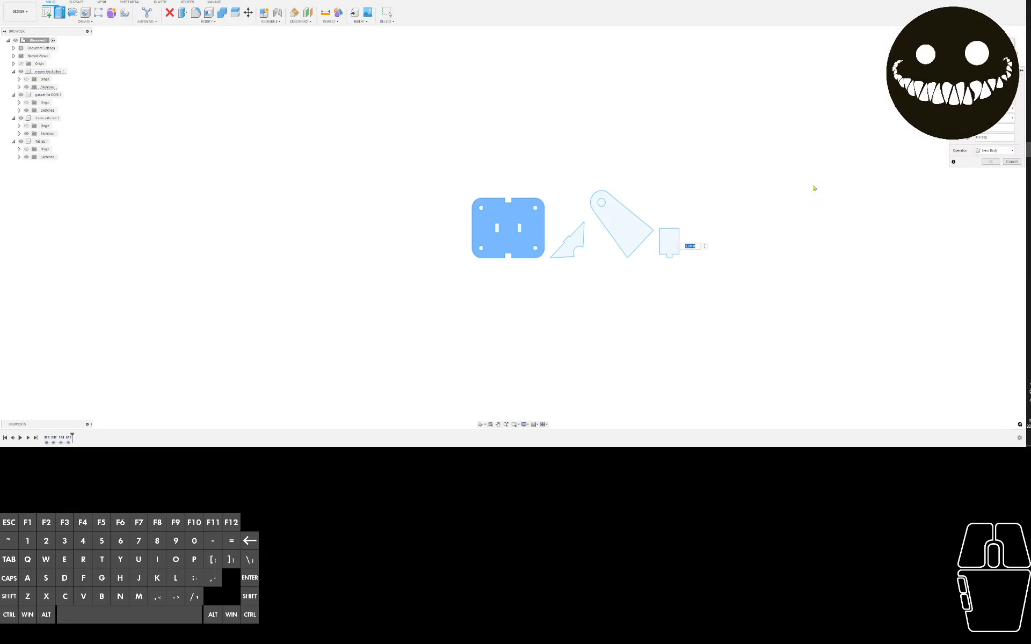
pyautogui.click(572, 242)
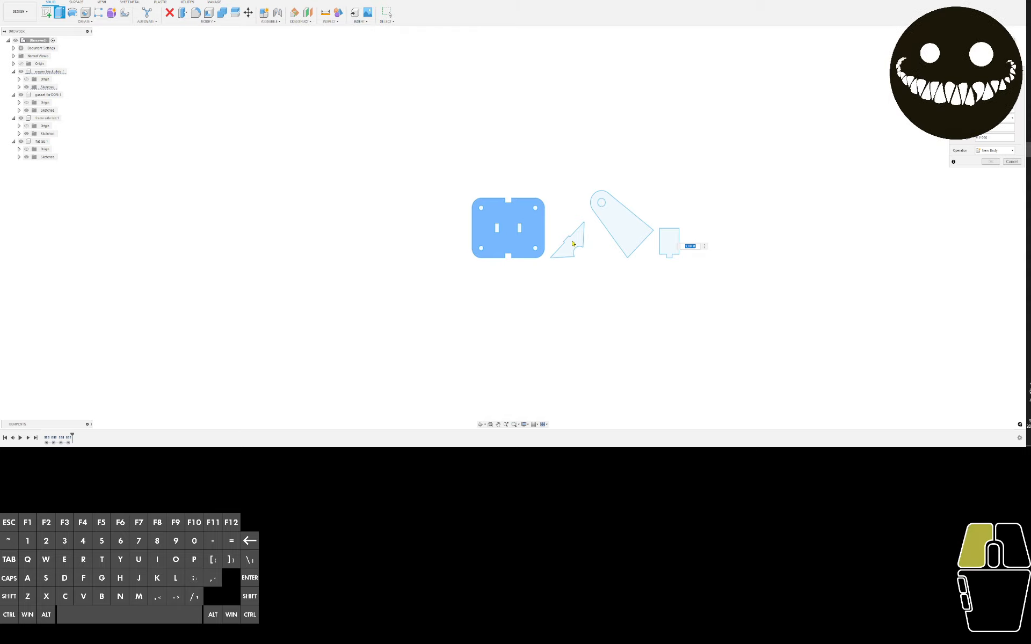
pyautogui.click(617, 212)
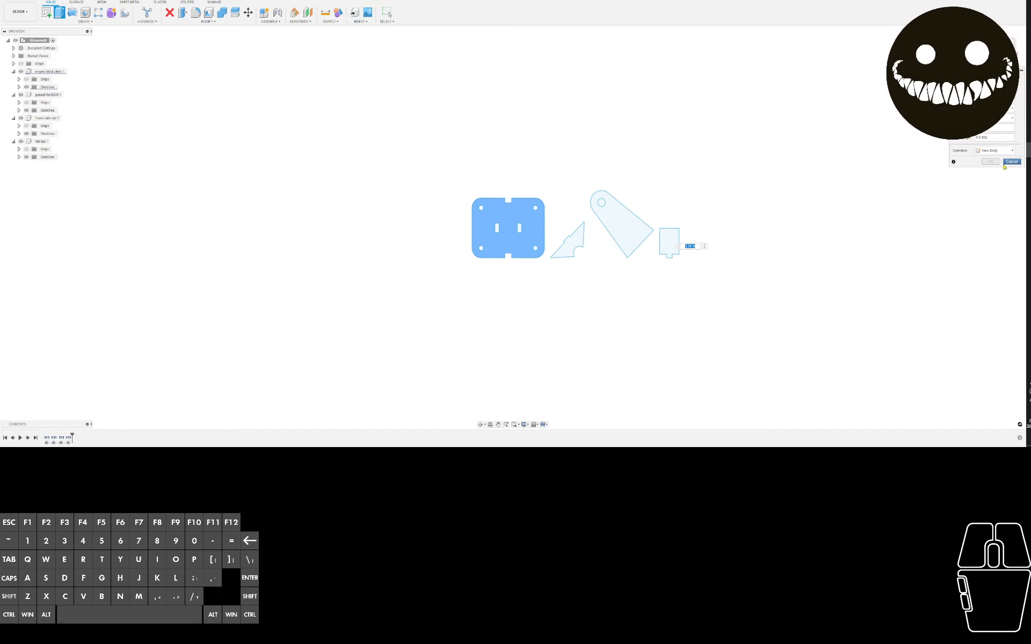
pyautogui.write('.')
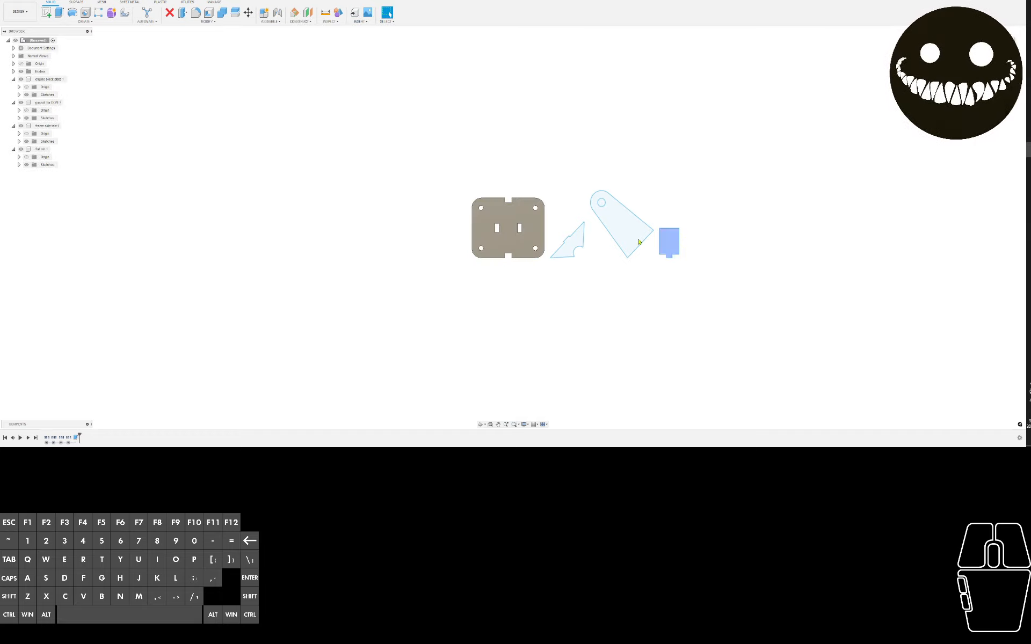
# Cancel a trial Extrude of the small triangular gusset profile and undo the large plate's extrusion
pyautogui.write('e')
pyautogui.click(572, 249)
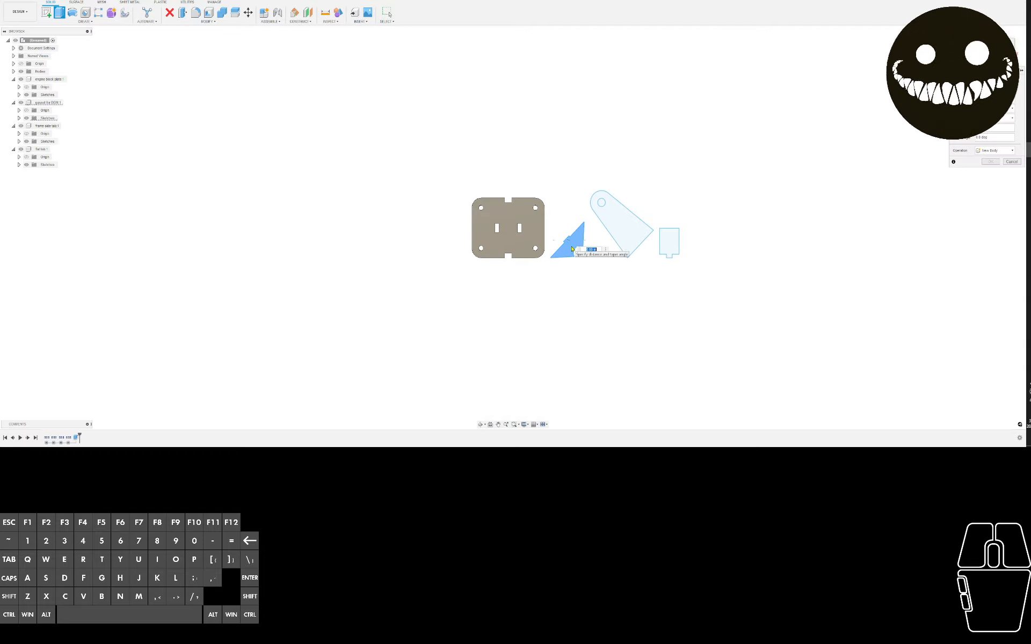
pyautogui.click(987, 152)
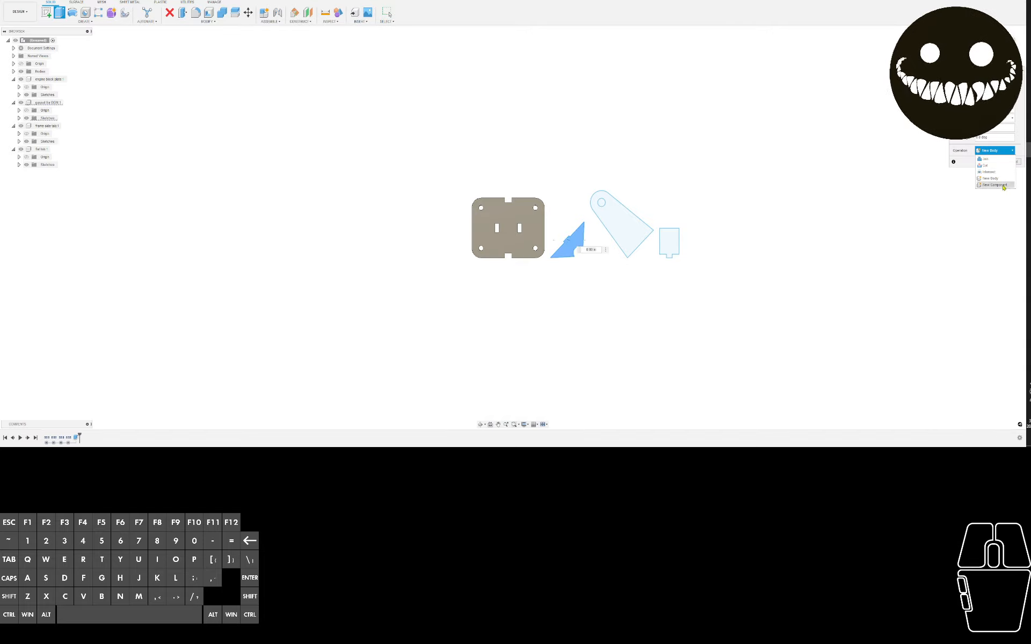
pyautogui.click(1018, 163)
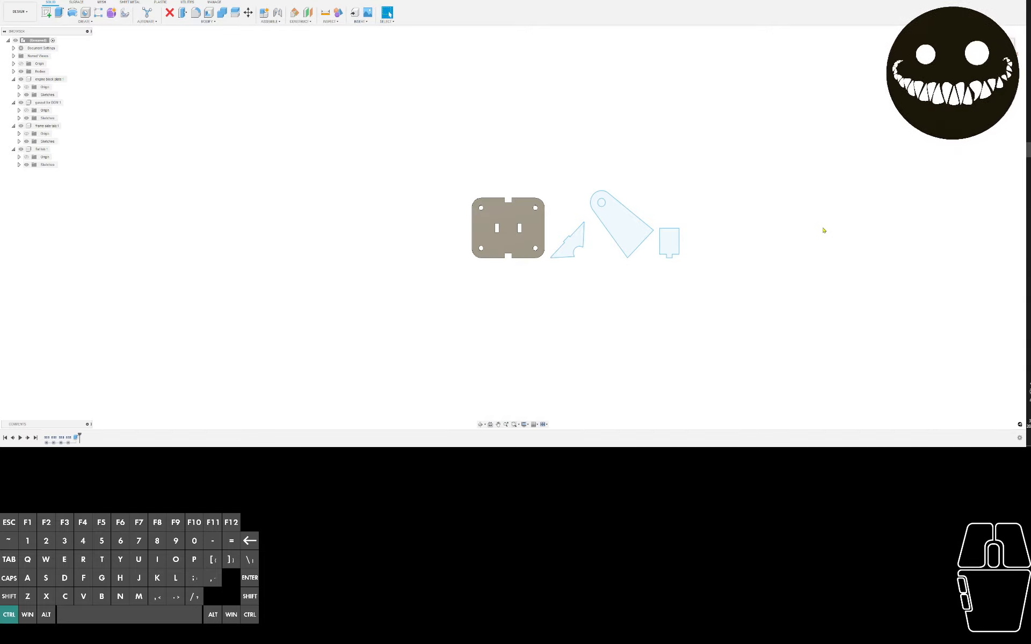
pyautogui.hotkey('ctrl', 'z')
# Extrude the large mounting plate profile 0.25 in as a new component
pyautogui.click(499, 243)
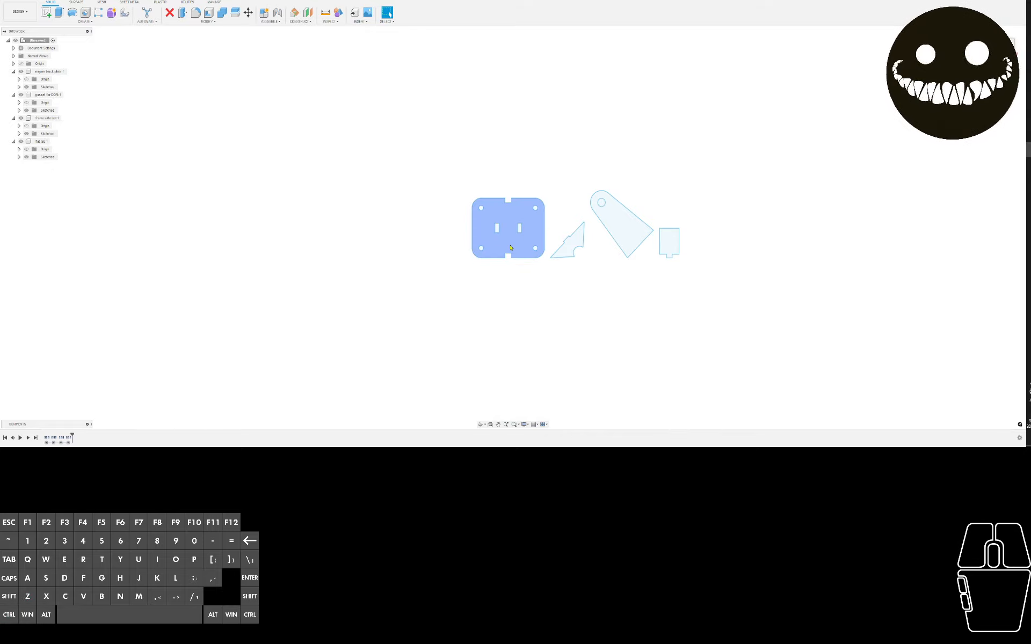
pyautogui.press('e')
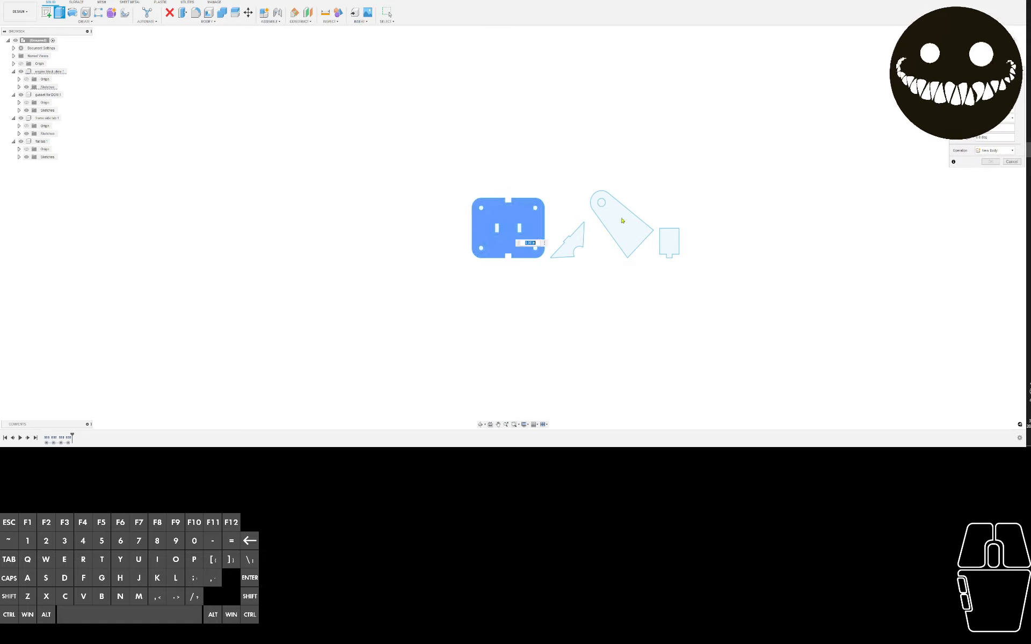
pyautogui.click(987, 151)
pyautogui.click(990, 185)
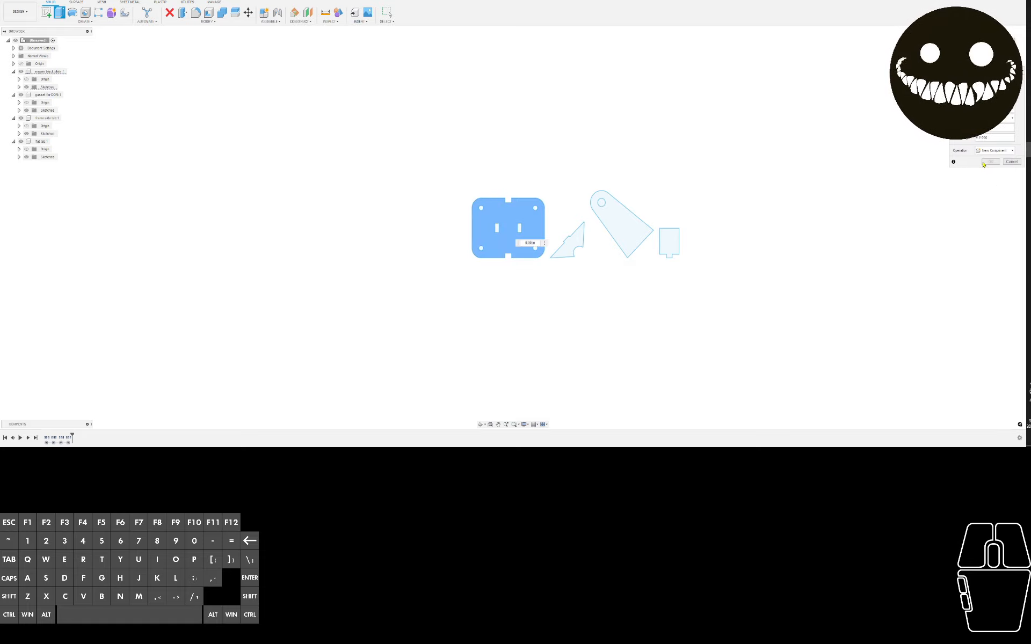
pyautogui.write('2')
pyautogui.click(544, 244)
pyautogui.click(537, 250)
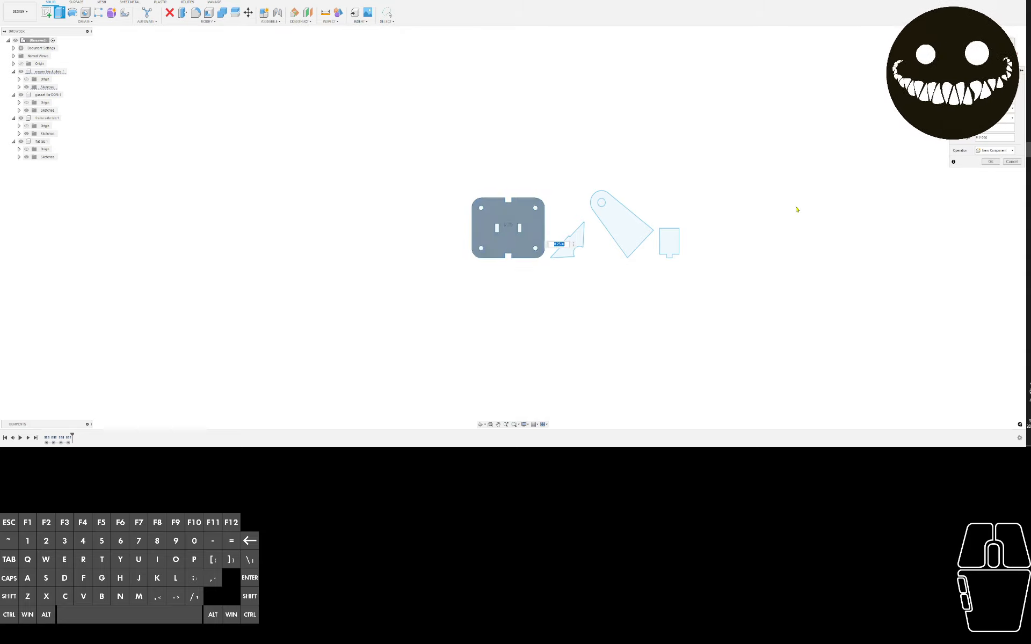
pyautogui.click(992, 161)
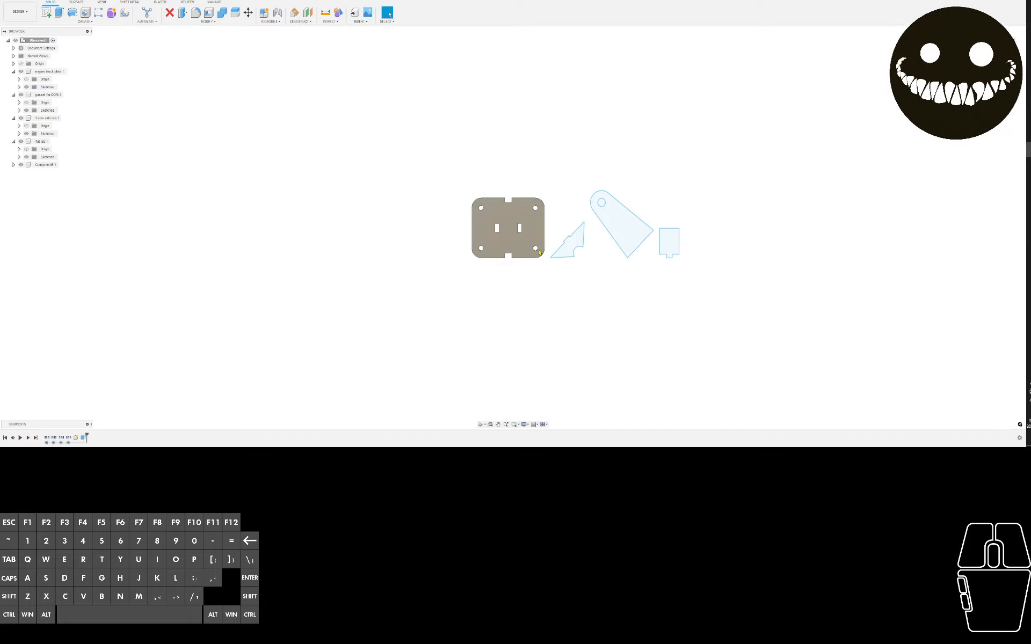
# Extrude the small triangular gusset profile 0.25 in as a new component
pyautogui.press('e')
pyautogui.click(571, 242)
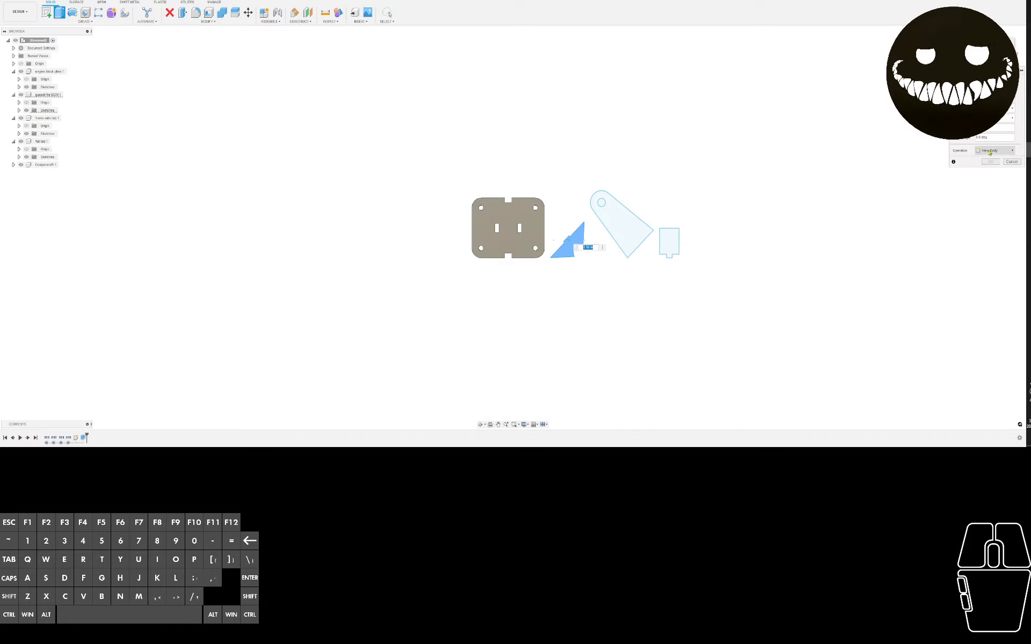
pyautogui.click(989, 153)
pyautogui.click(994, 186)
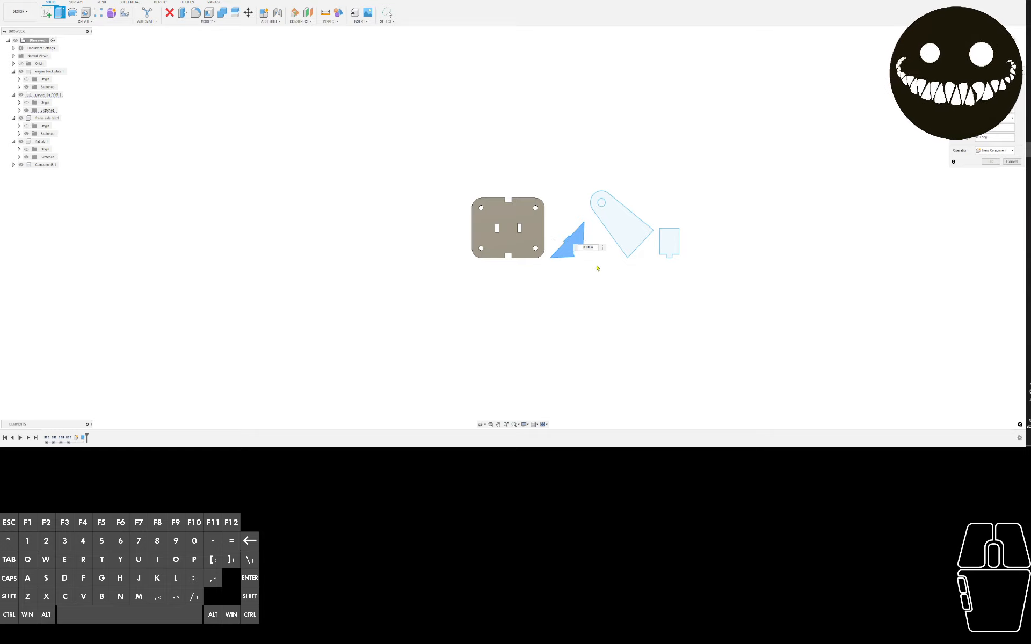
pyautogui.click(602, 248)
pyautogui.click(600, 264)
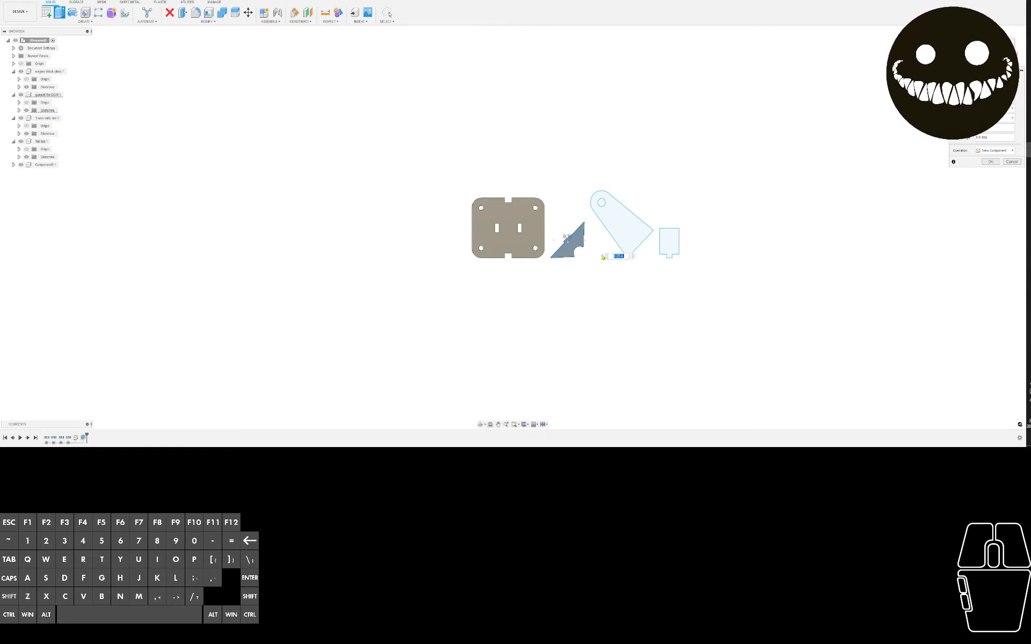
pyautogui.press('Return')
# Extrude the tapered bracket profile with the round hole 0.25 in as a new component
pyautogui.rightClick(616, 225)
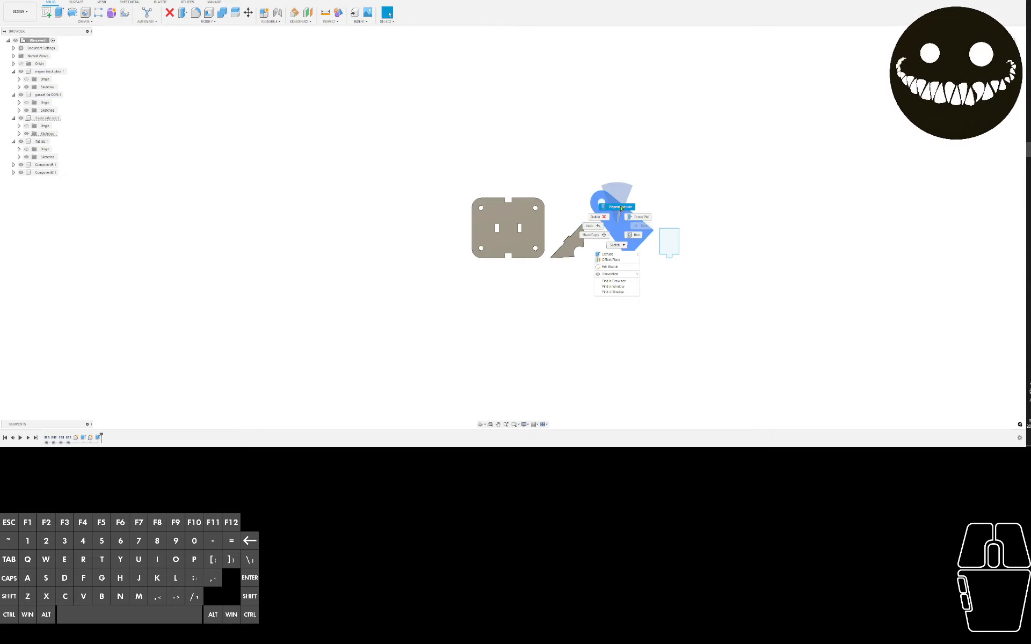
pyautogui.click(620, 207)
pyautogui.click(996, 150)
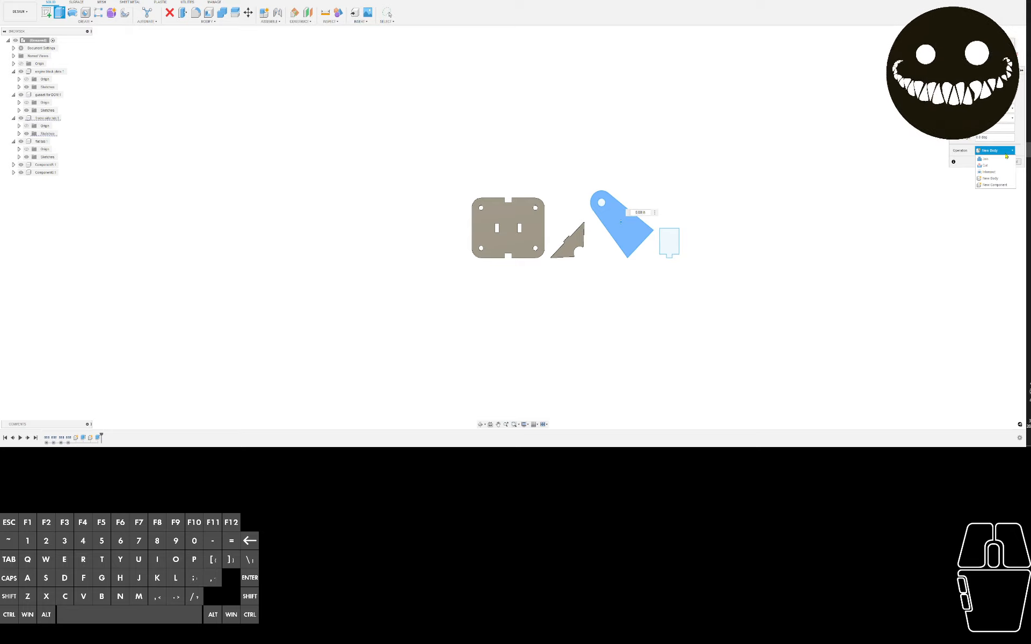
pyautogui.click(998, 185)
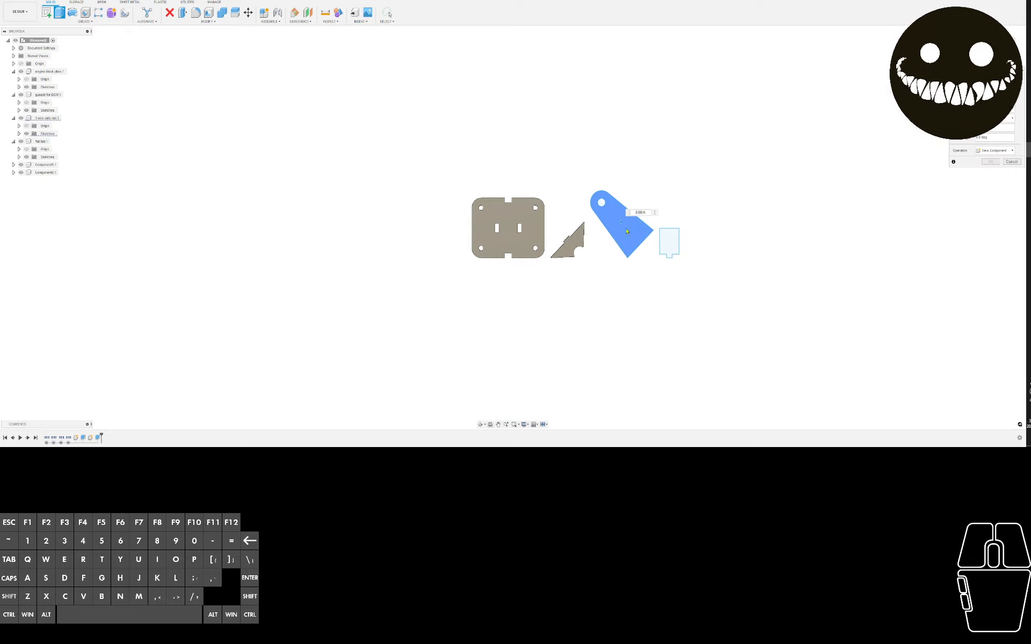
pyautogui.click(639, 212)
pyautogui.click(637, 213)
pyautogui.write('25')
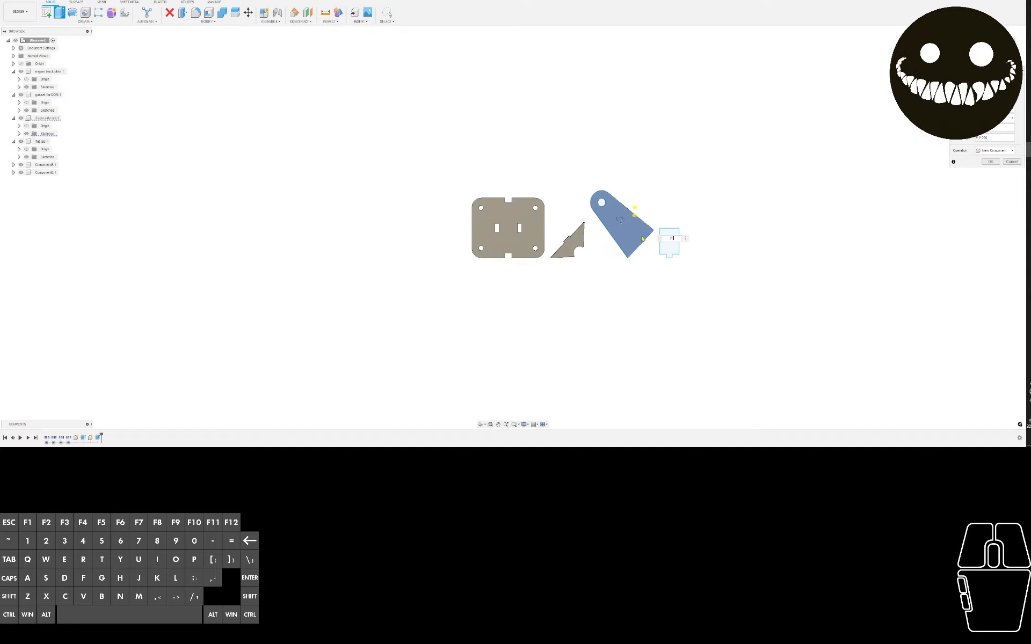
pyautogui.press('Return')
# Extrude the small rectangular tab profile 0.25 in as a new component
pyautogui.rightClick(669, 236)
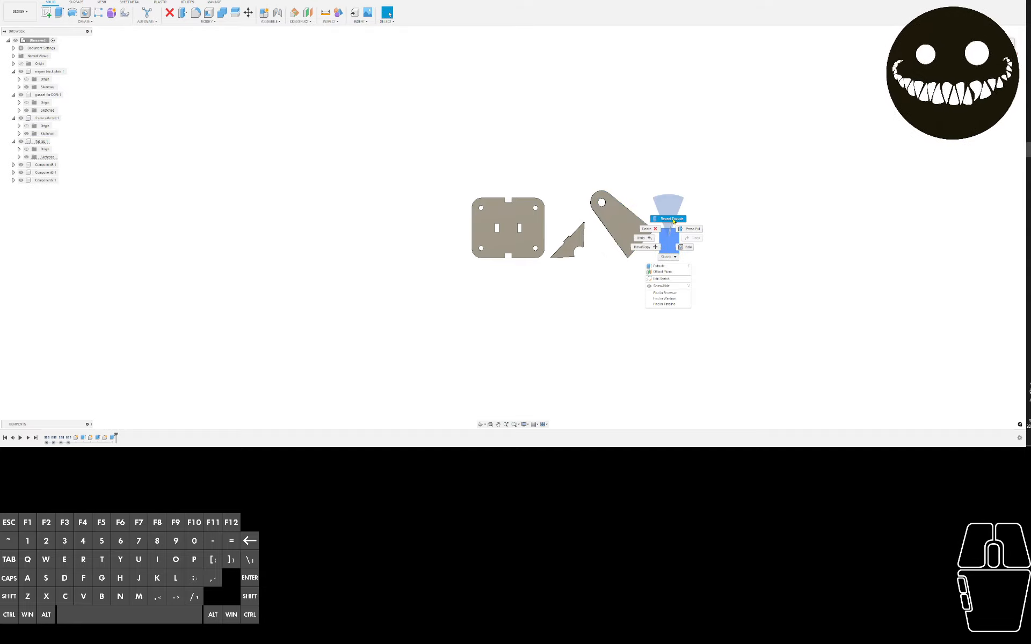
pyautogui.click(673, 224)
pyautogui.click(996, 150)
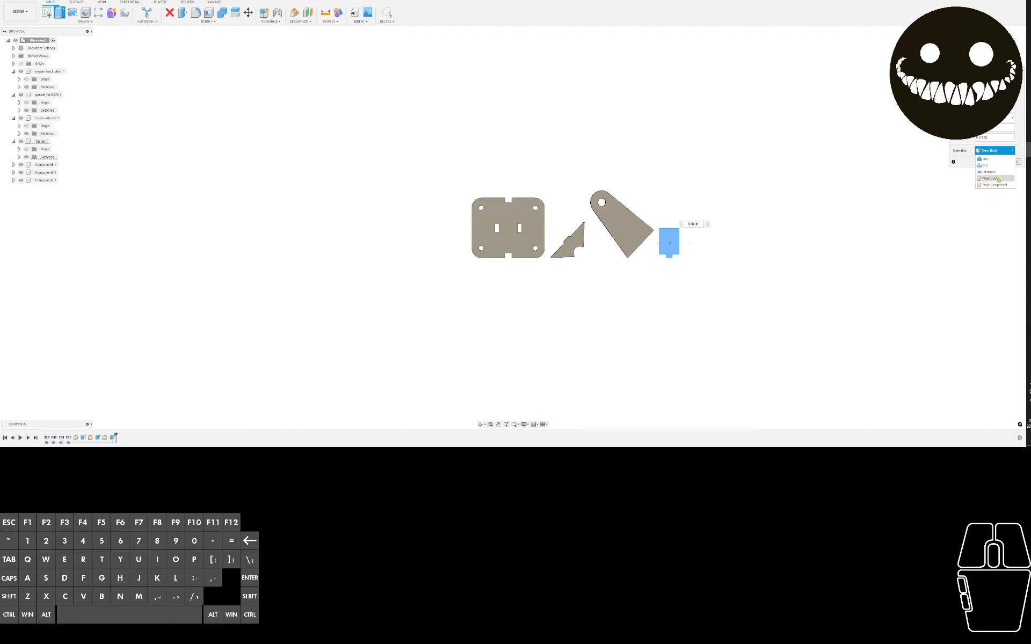
pyautogui.click(989, 184)
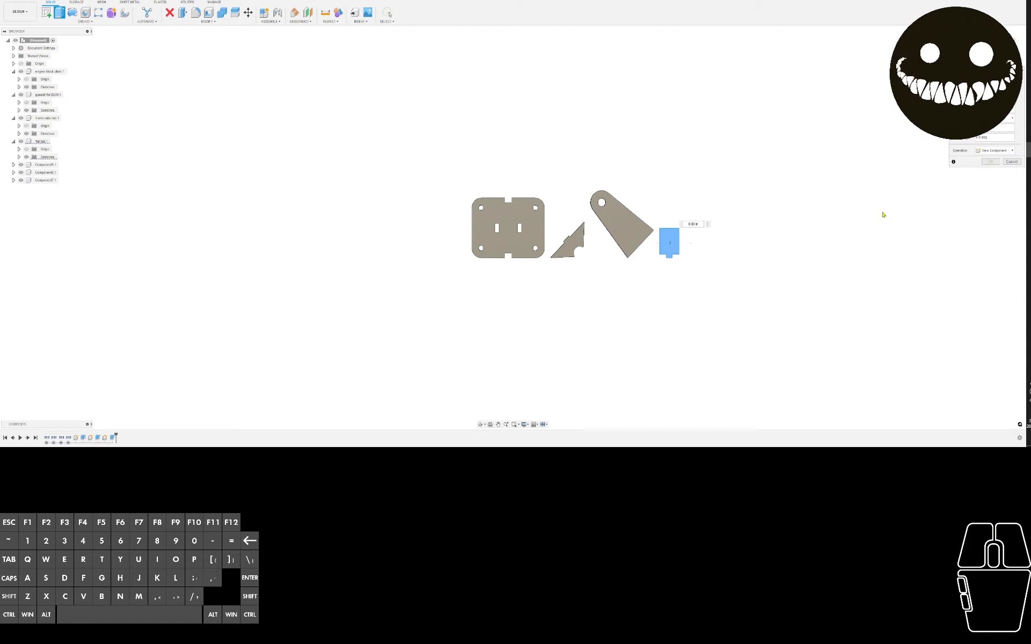
pyautogui.click(1010, 152)
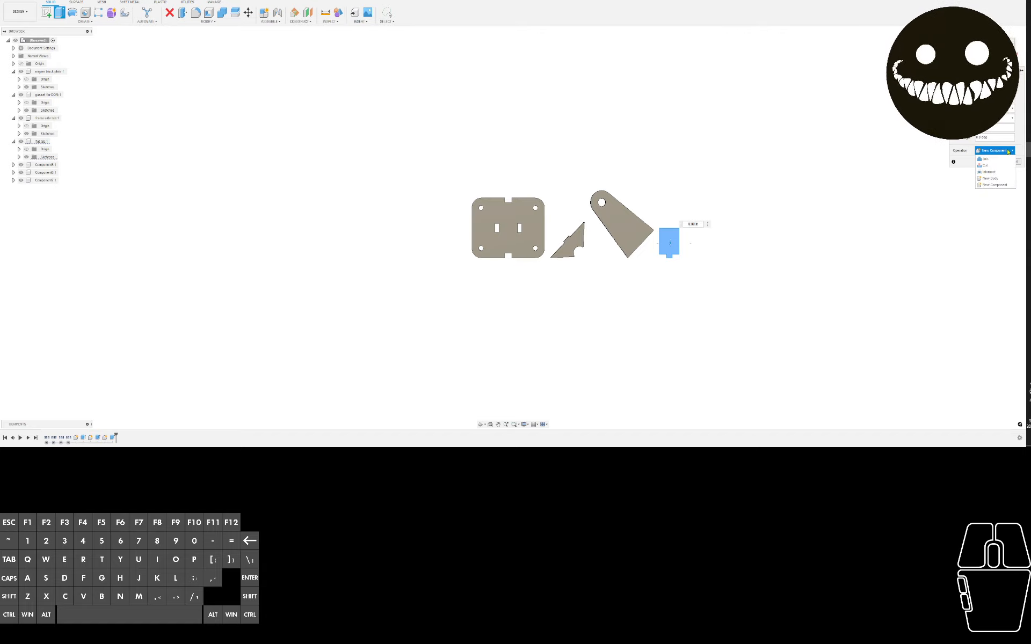
pyautogui.click(995, 184)
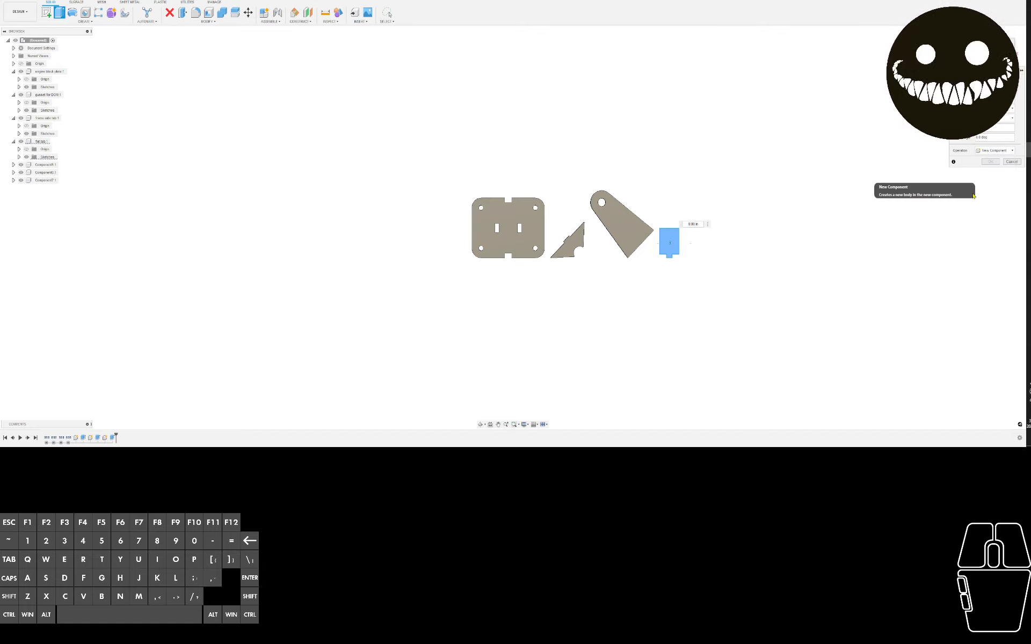
pyautogui.click(682, 224)
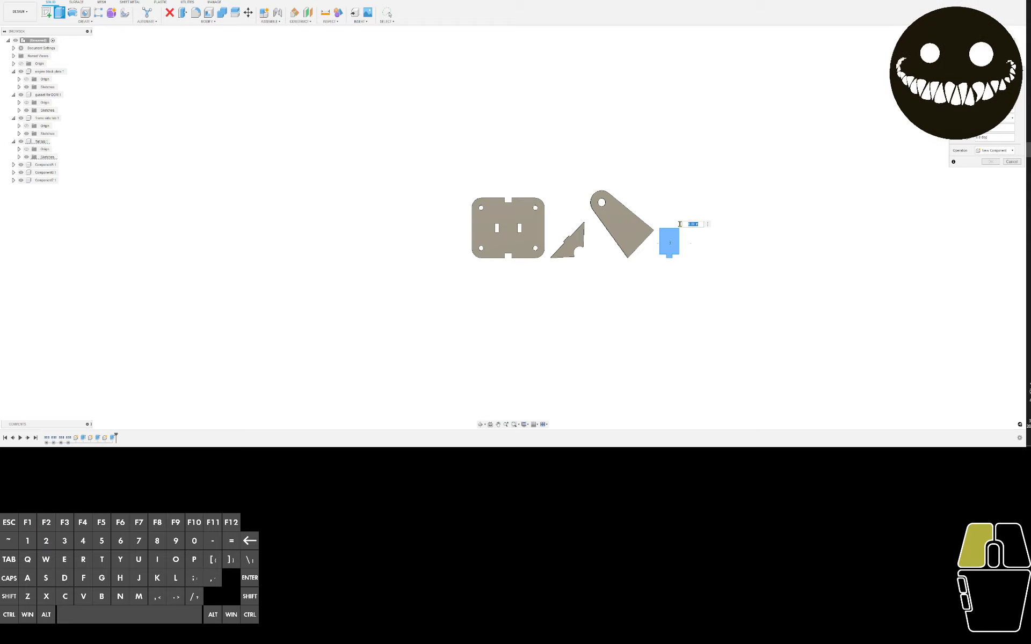
pyautogui.write('25')
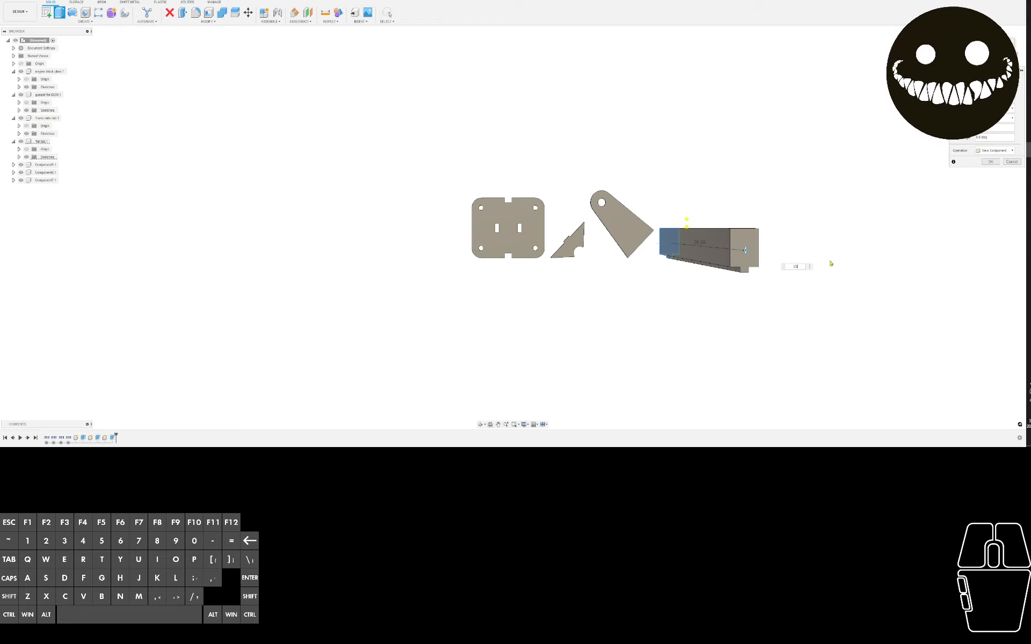
pyautogui.click(794, 265)
pyautogui.write('.25')
pyautogui.press('Return')
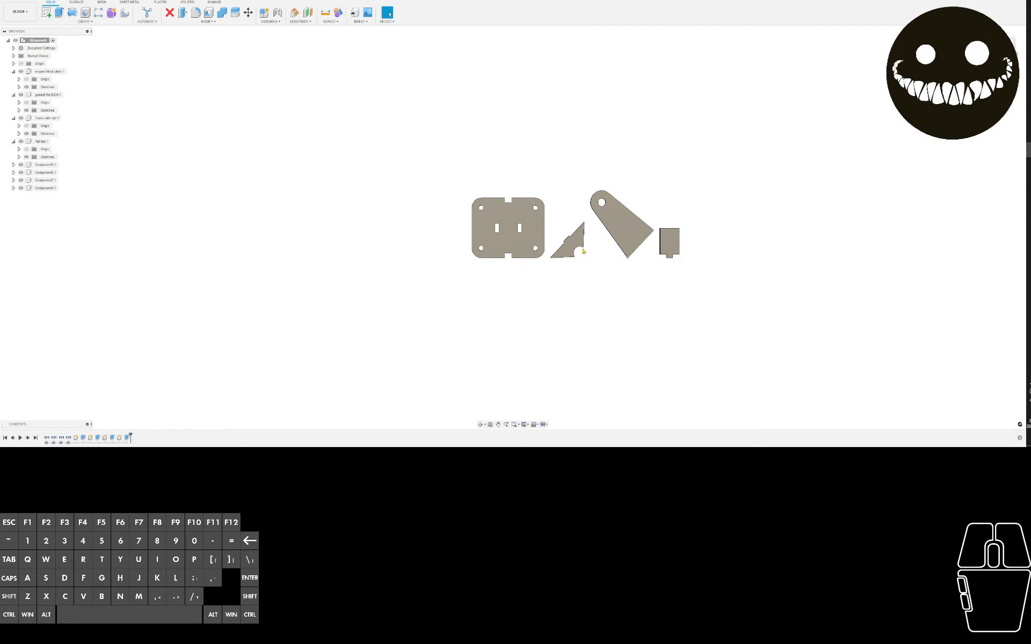
# Copy the gusset, tapered bracket and rectangular tab components with Move/Copy, placing the copies in a row directly below the originals
pyautogui.click(248, 16)
pyautogui.moveTo(548, 152)
pyautogui.mouseDown()
pyautogui.moveTo(587, 345)
pyautogui.moveTo(603, 350)
pyautogui.moveTo(738, 269)
pyautogui.moveTo(721, 152)
pyautogui.mouseUp()
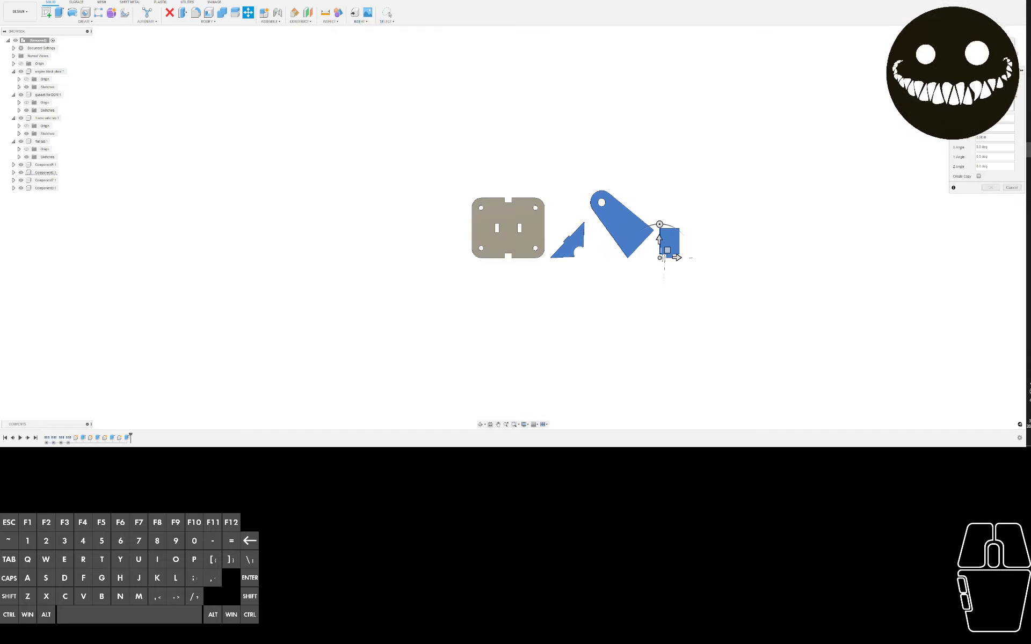
pyautogui.click(993, 87)
pyautogui.click(577, 241)
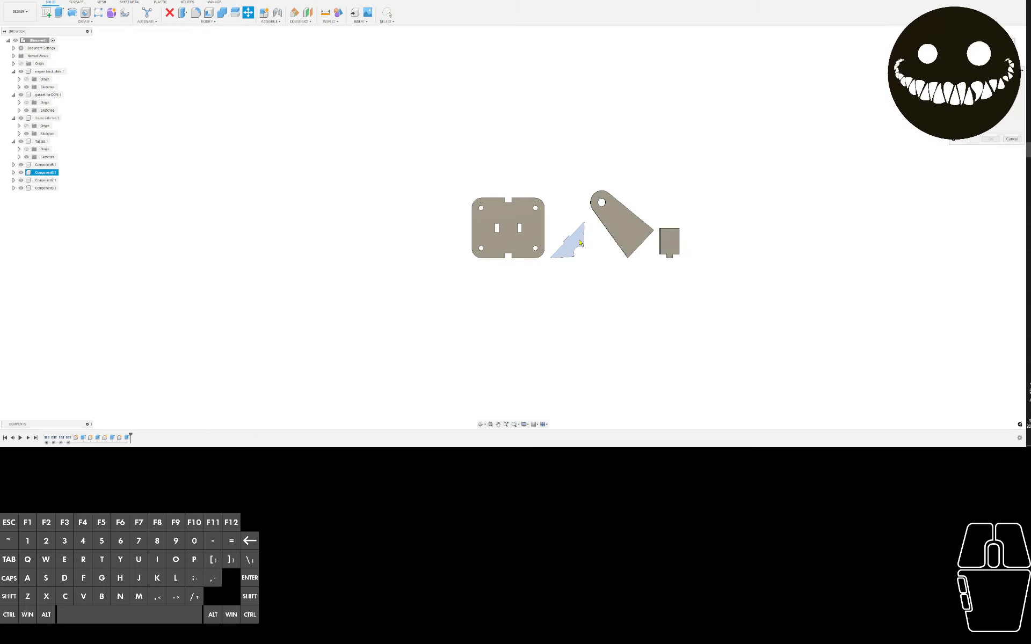
pyautogui.keyDown('ctrl'); pyautogui.click(627, 225); pyautogui.keyUp('ctrl')
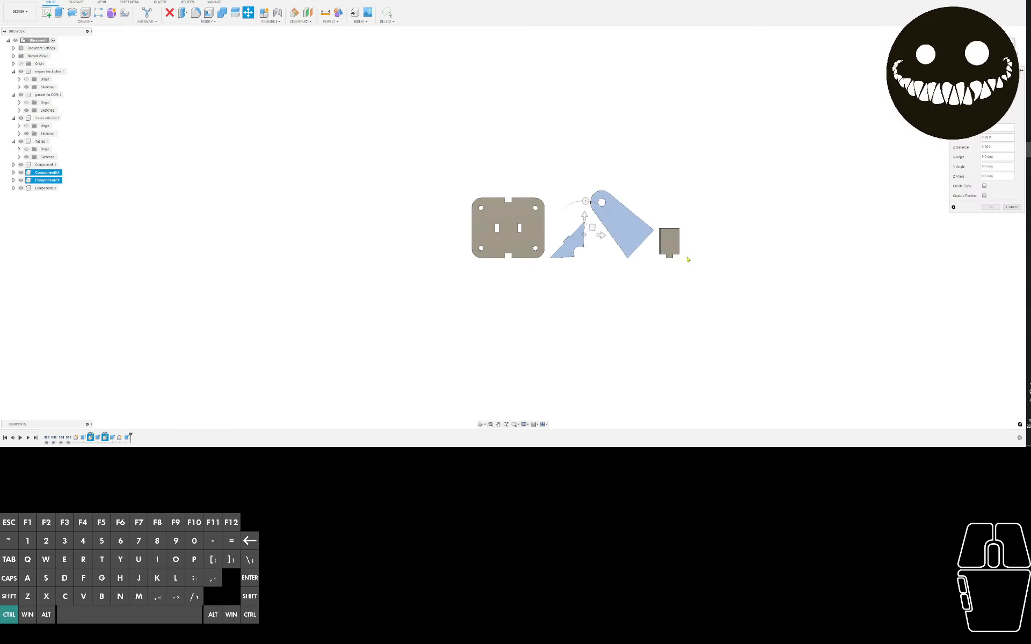
pyautogui.keyDown('ctrl'); pyautogui.click(669, 243); pyautogui.keyUp('ctrl')
pyautogui.click(984, 186)
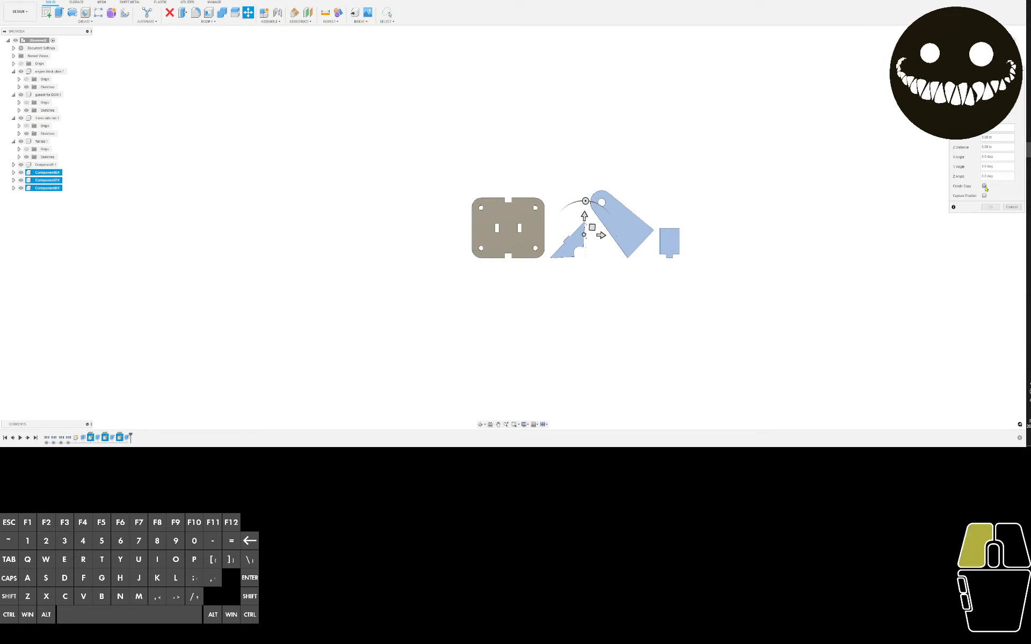
pyautogui.moveTo(585, 215); pyautogui.dragTo(626, 329)
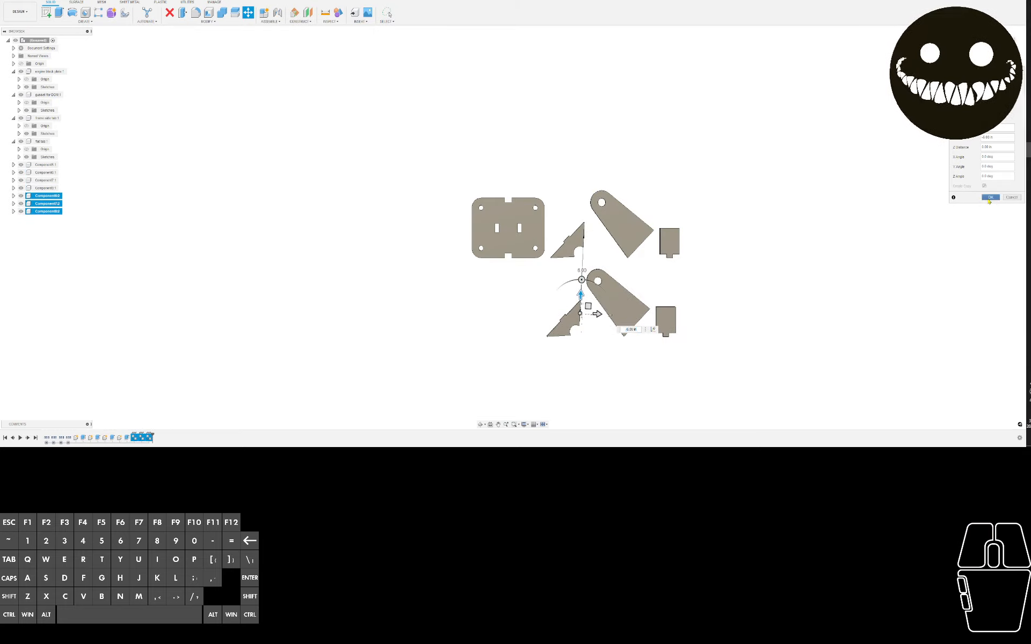
pyautogui.click(990, 197)
pyautogui.scroll(-1, 801, 315)
pyautogui.moveTo(802, 316); pyautogui.dragTo(610, 270, button='middle')
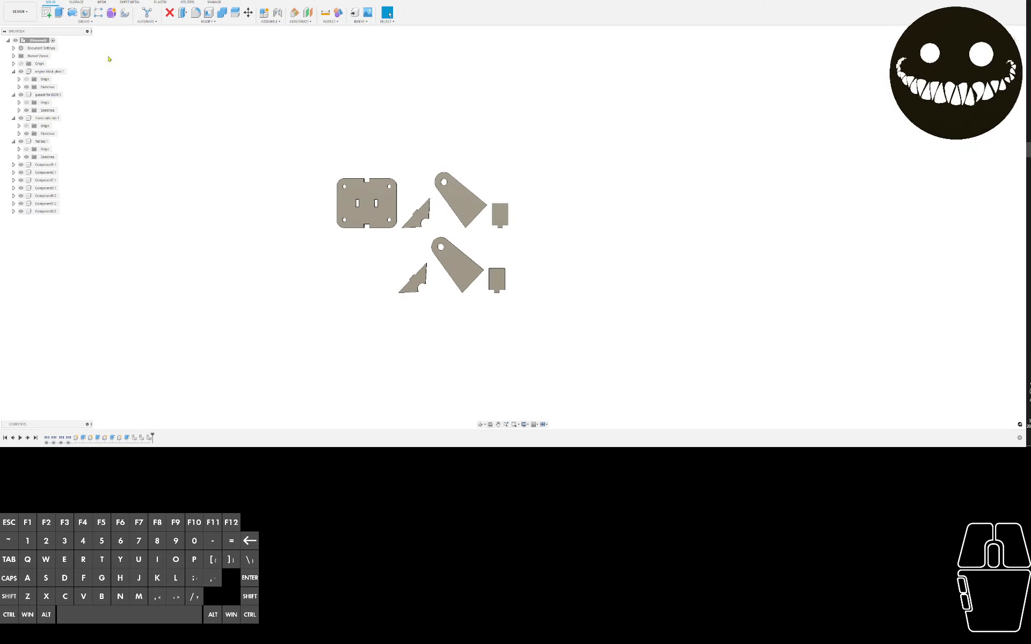
pyautogui.click(46, 12)
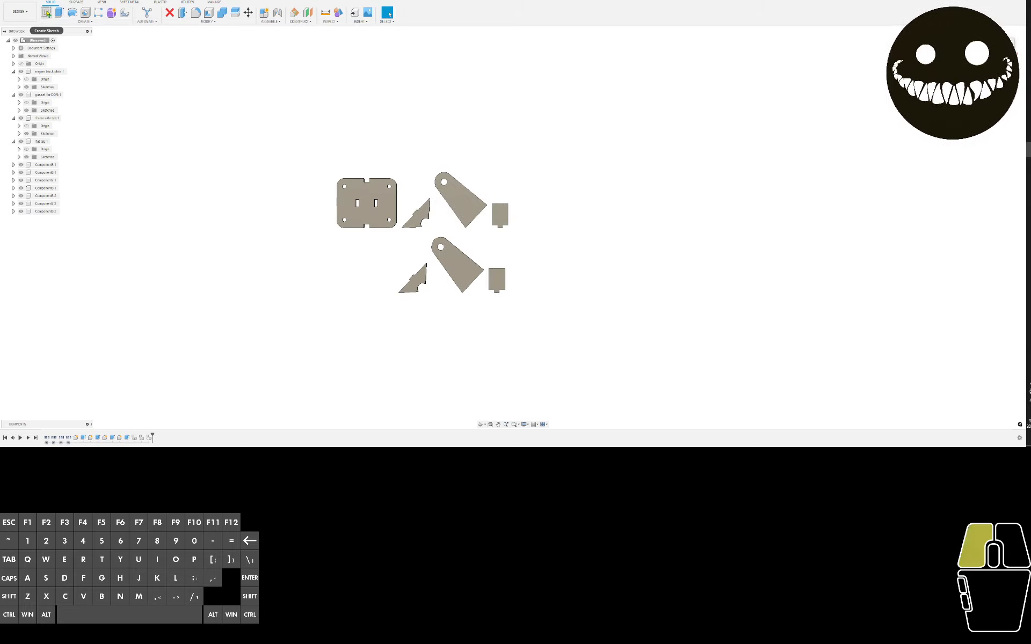
pyautogui.click(353, 219)
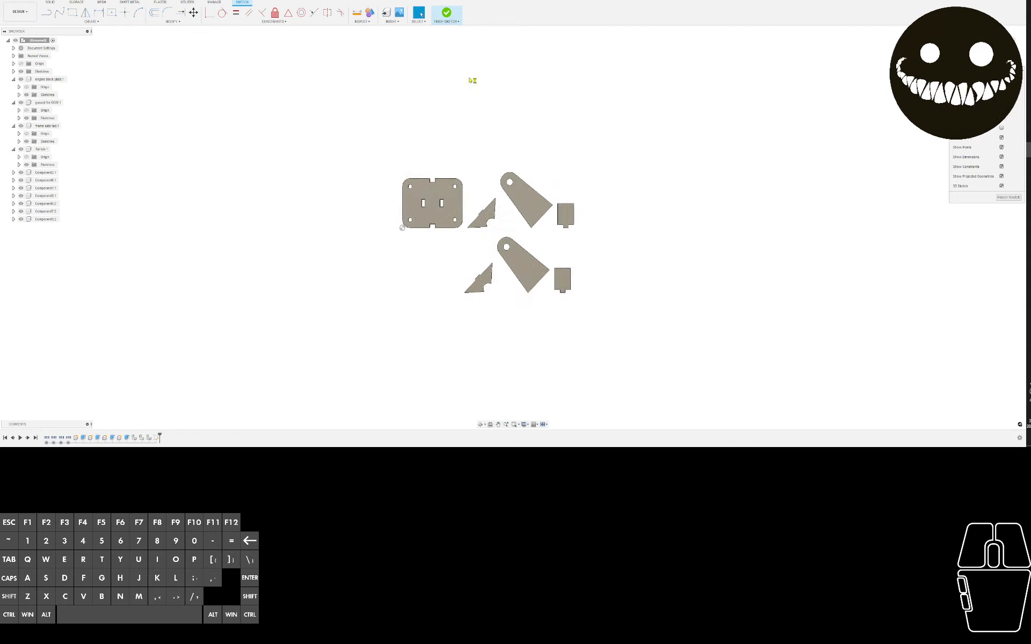
pyautogui.click(446, 11)
# Sketch a large, nearly square rectangle beside the parts on the horizontal origin plane as the cutting sheet outline
pyautogui.click(50, 12)
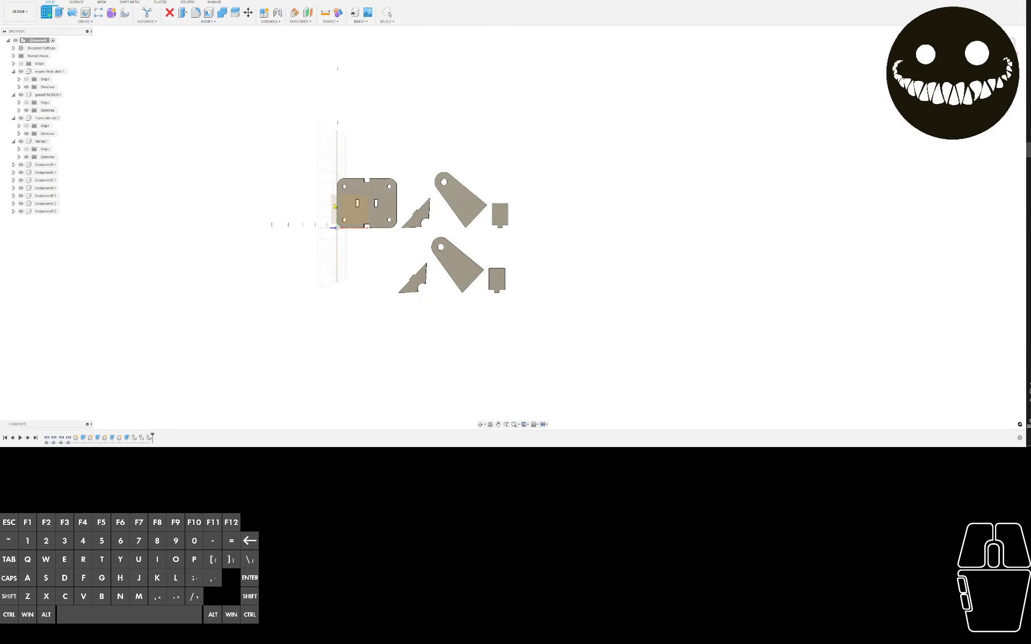
pyautogui.click(349, 208)
pyautogui.click(355, 222)
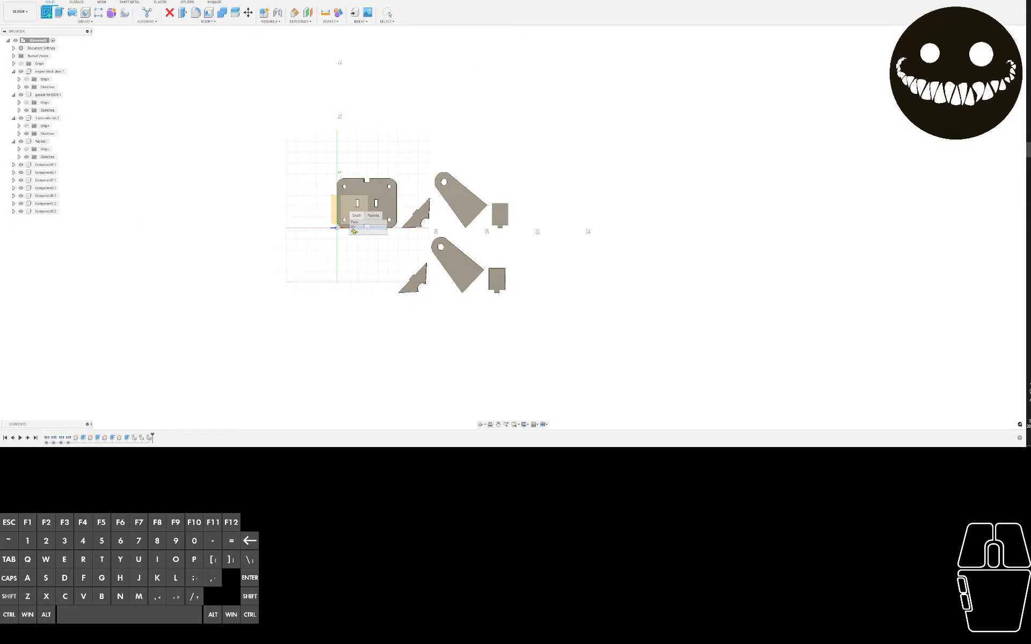
pyautogui.moveTo(475, 281); pyautogui.dragTo(212, 264, button='middle')
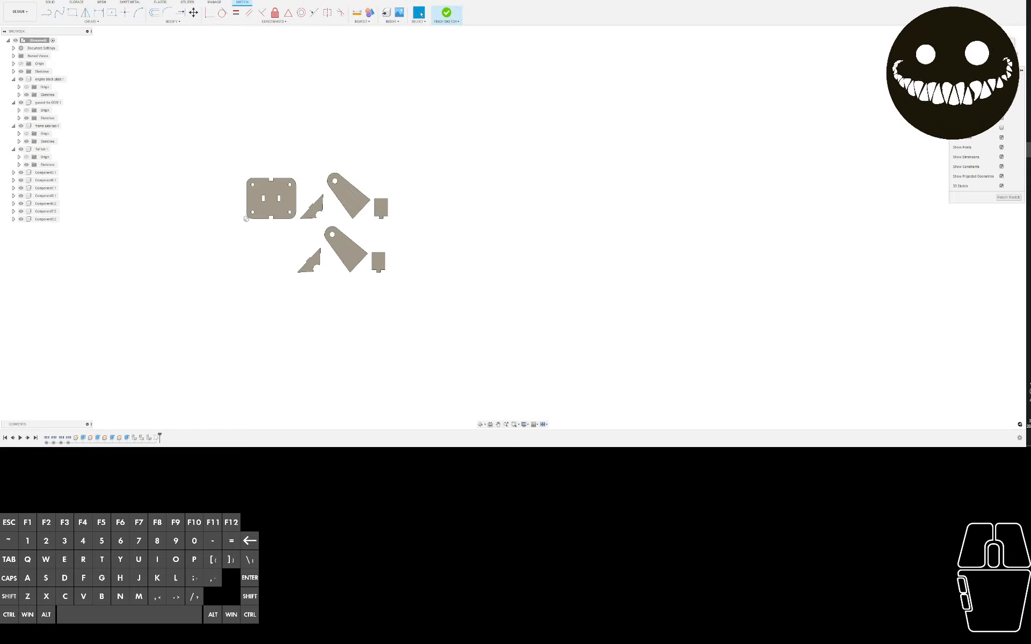
pyautogui.click(72, 11)
pyautogui.click(474, 121)
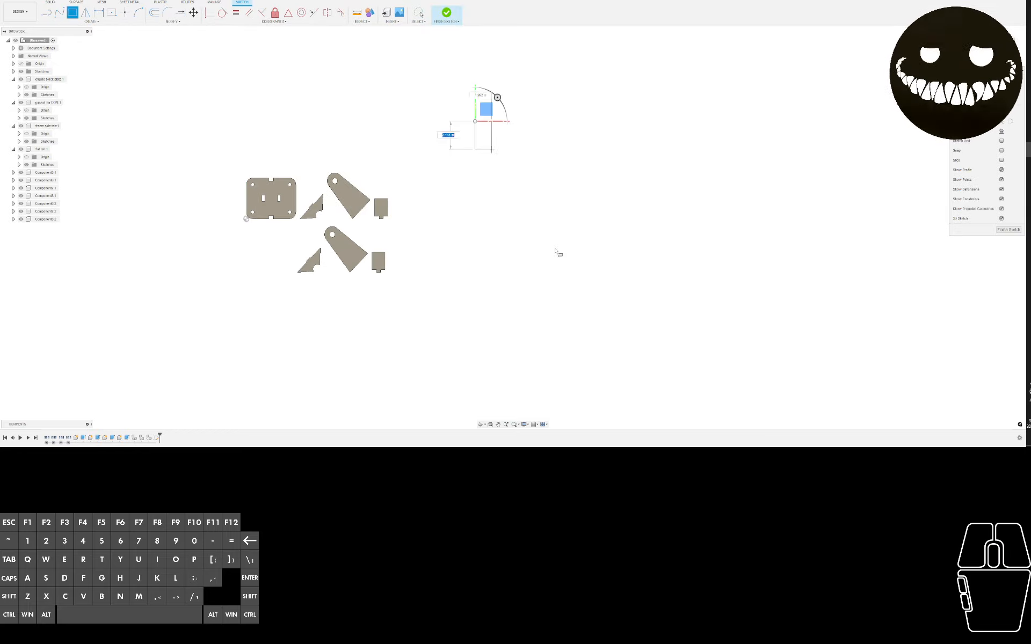
pyautogui.click(661, 295)
pyautogui.click(447, 14)
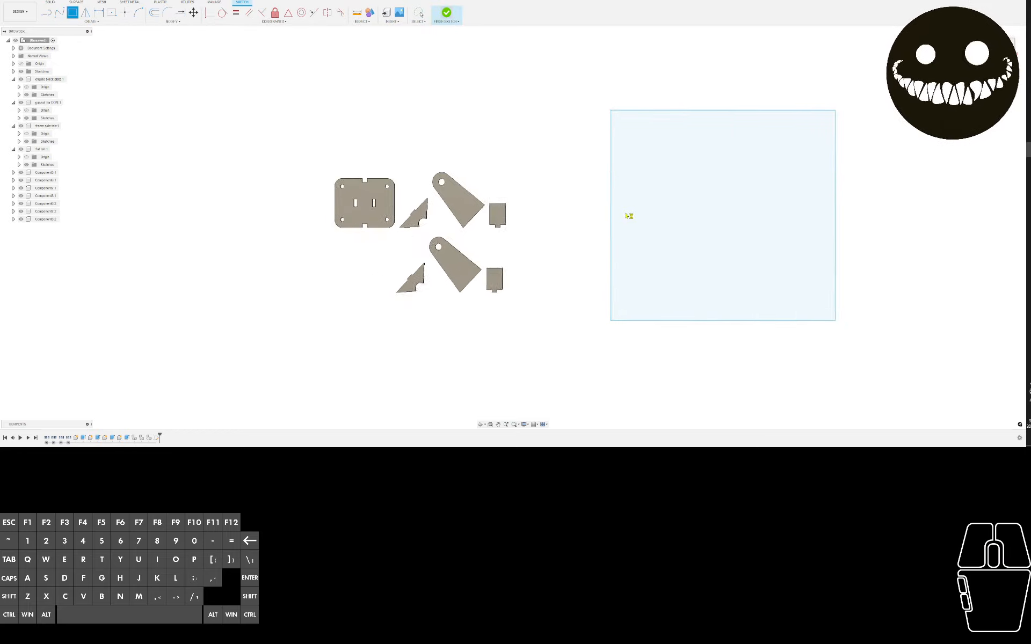
# Arrange all seven components (block plate, two gussets, two tapered brackets and two rectangular tabs) inside the sketched sheet rectangle
pyautogui.click(207, 21)
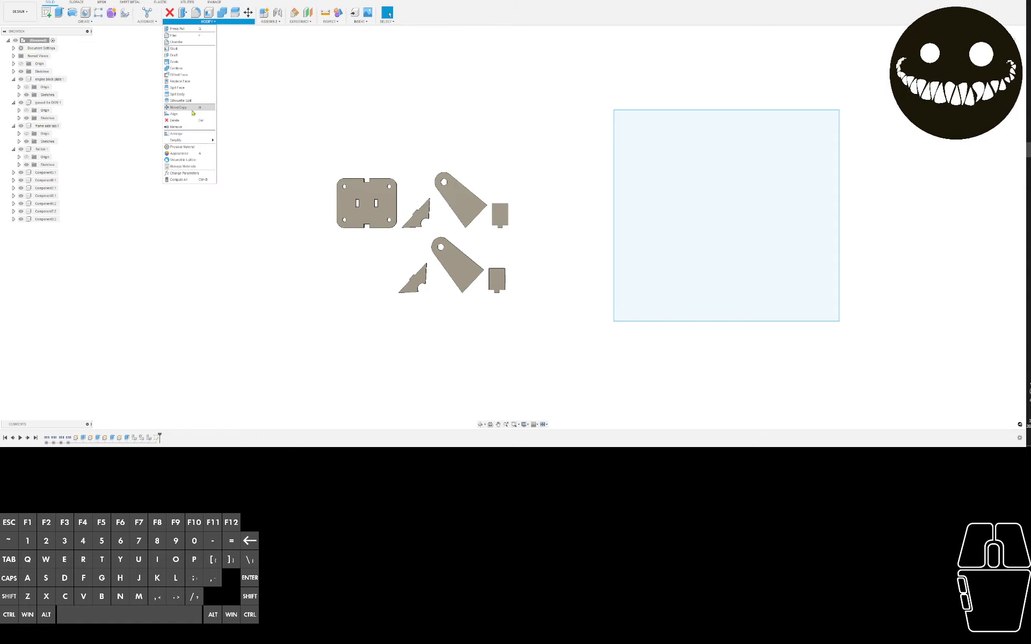
pyautogui.click(197, 133)
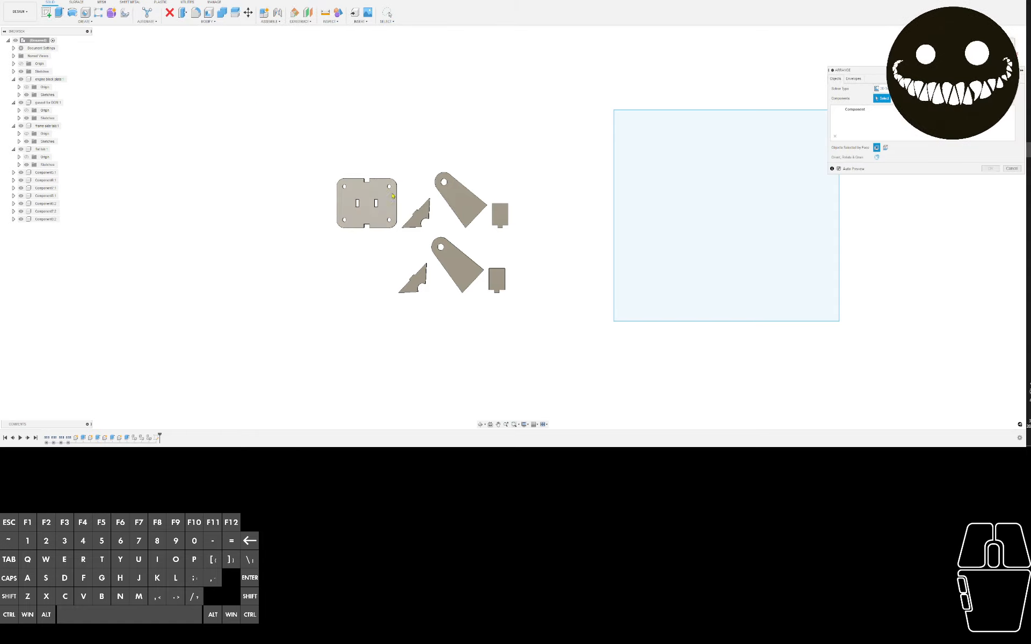
pyautogui.click(371, 212)
pyautogui.click(472, 210)
pyautogui.click(421, 215)
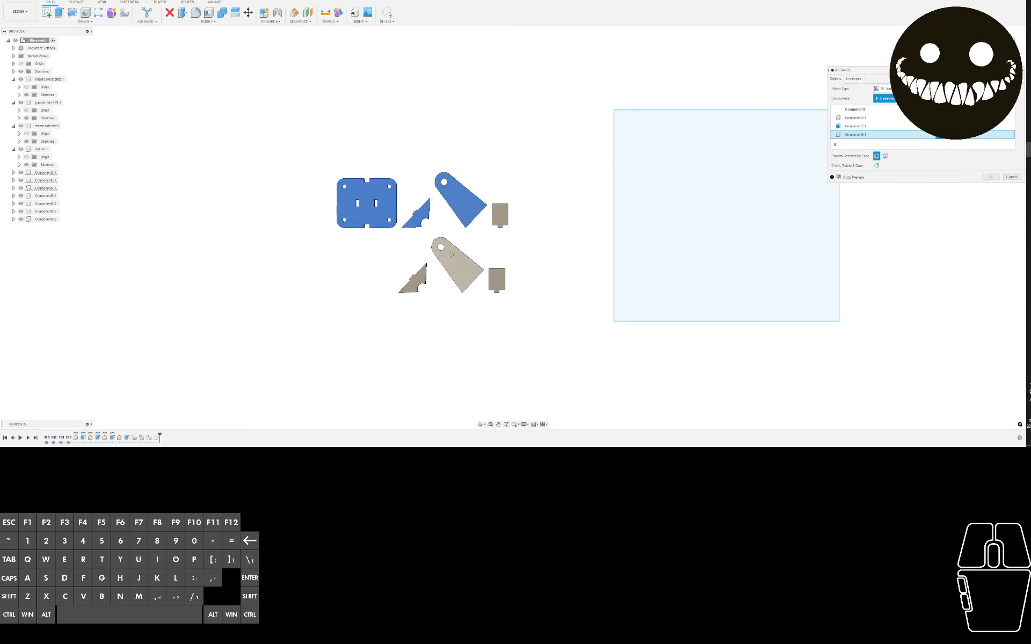
pyautogui.click(455, 263)
pyautogui.click(424, 280)
pyautogui.click(500, 215)
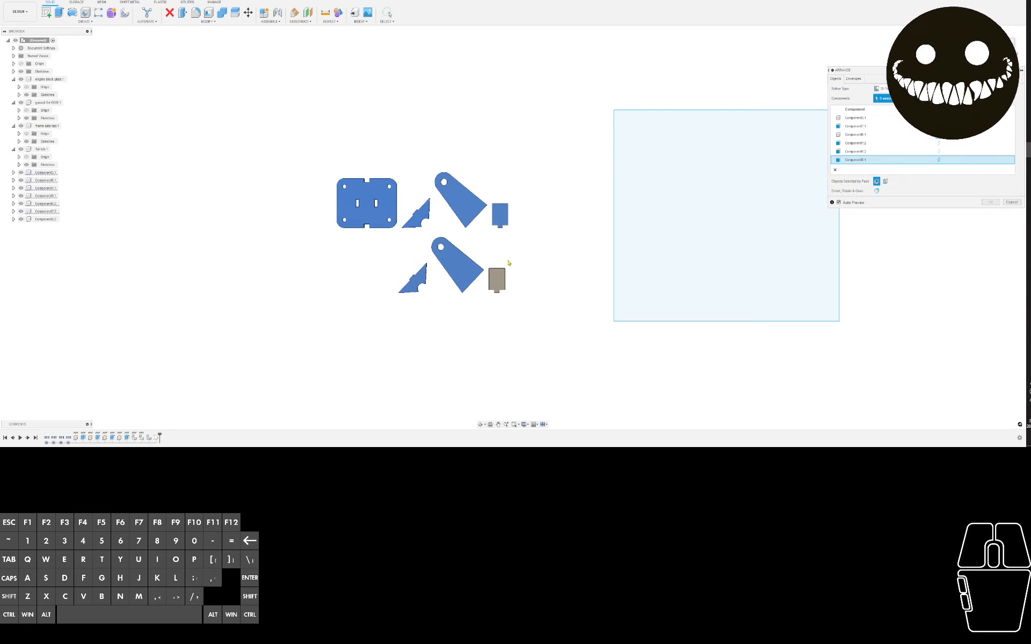
pyautogui.click(500, 285)
pyautogui.click(851, 81)
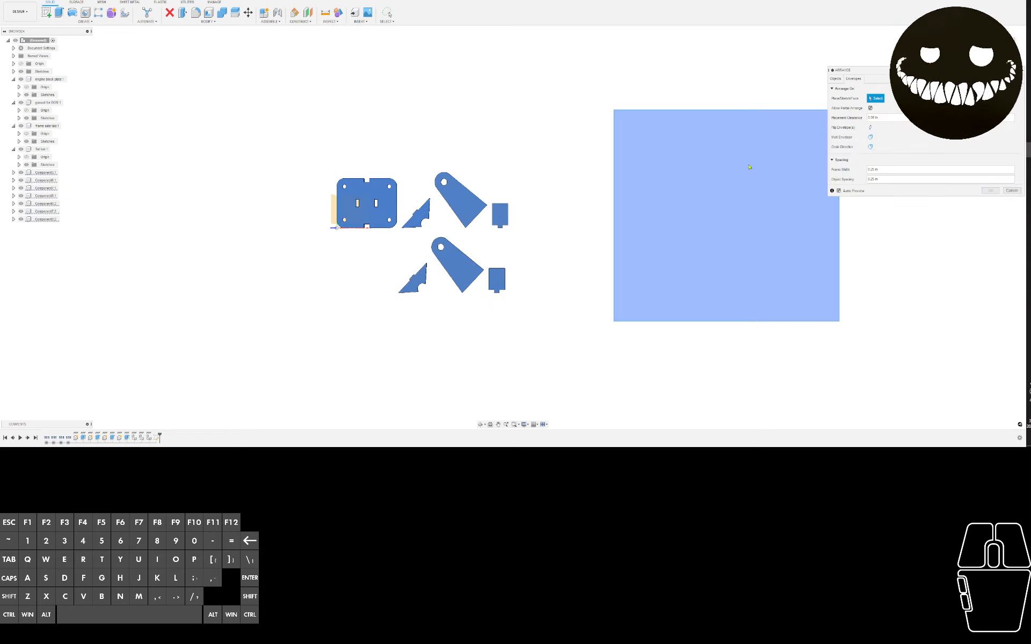
pyautogui.click(721, 188)
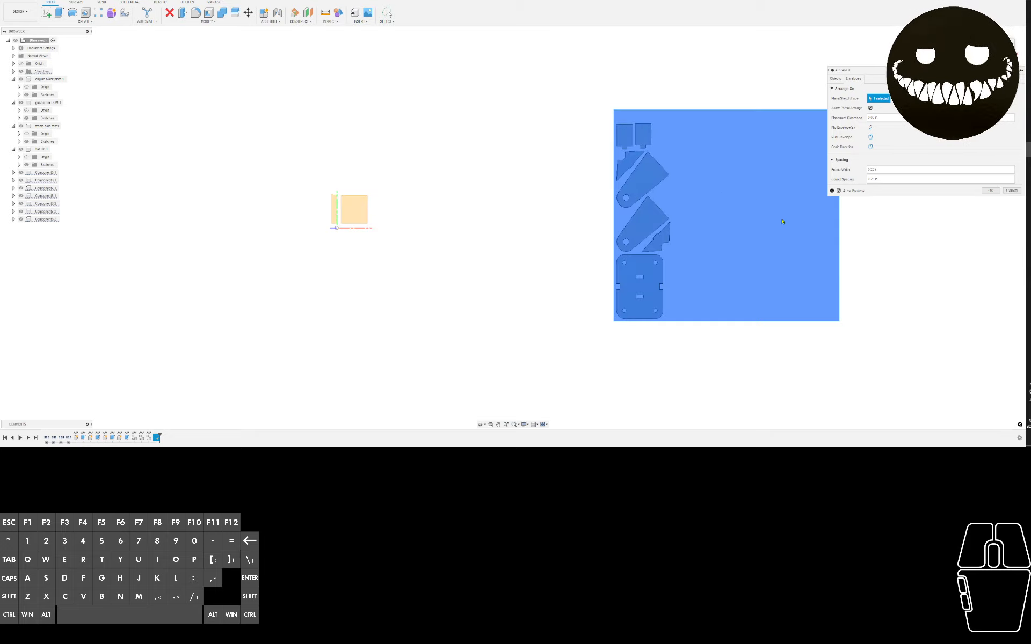
pyautogui.moveTo(964, 74); pyautogui.dragTo(384, 73)
pyautogui.click(410, 190)
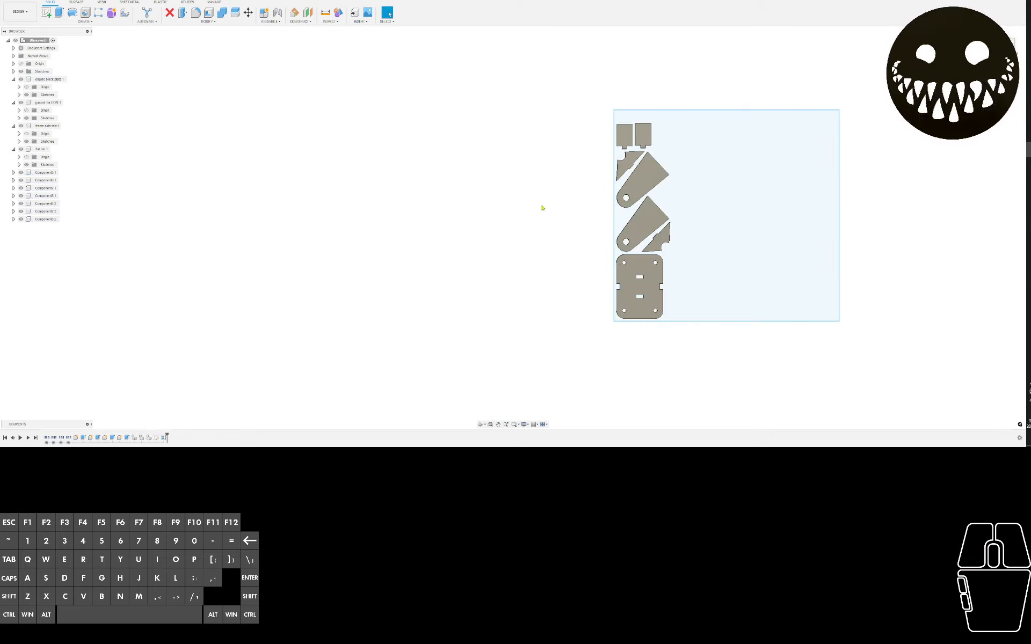
# Shrink the sheet rectangle by its upper-right corner to a smaller size that still holds all seven arranged parts
pyautogui.moveTo(840, 110); pyautogui.dragTo(752, 240)
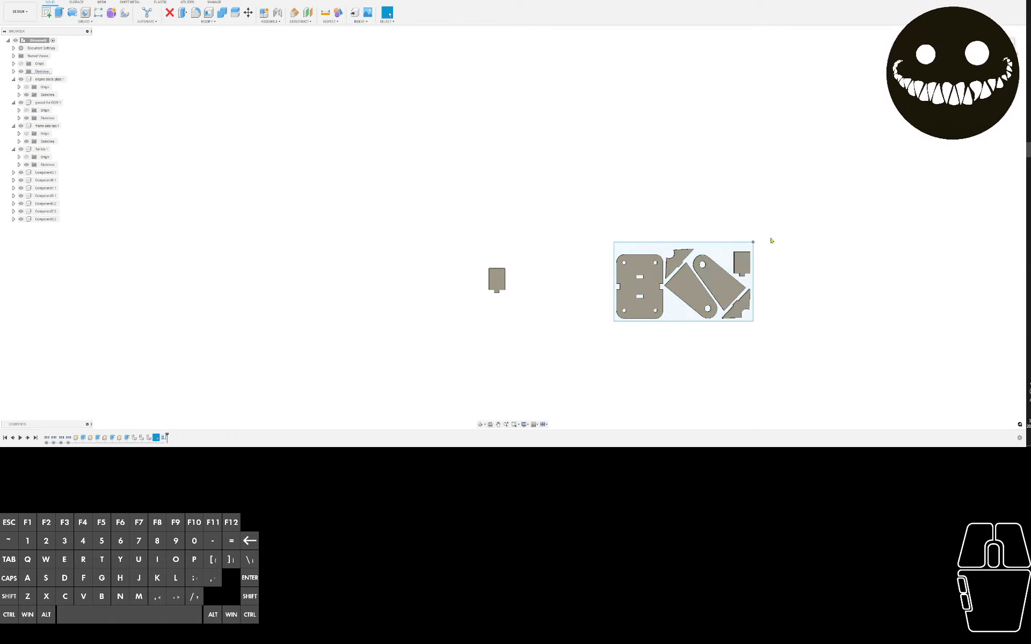
pyautogui.moveTo(753, 244); pyautogui.dragTo(782, 191)
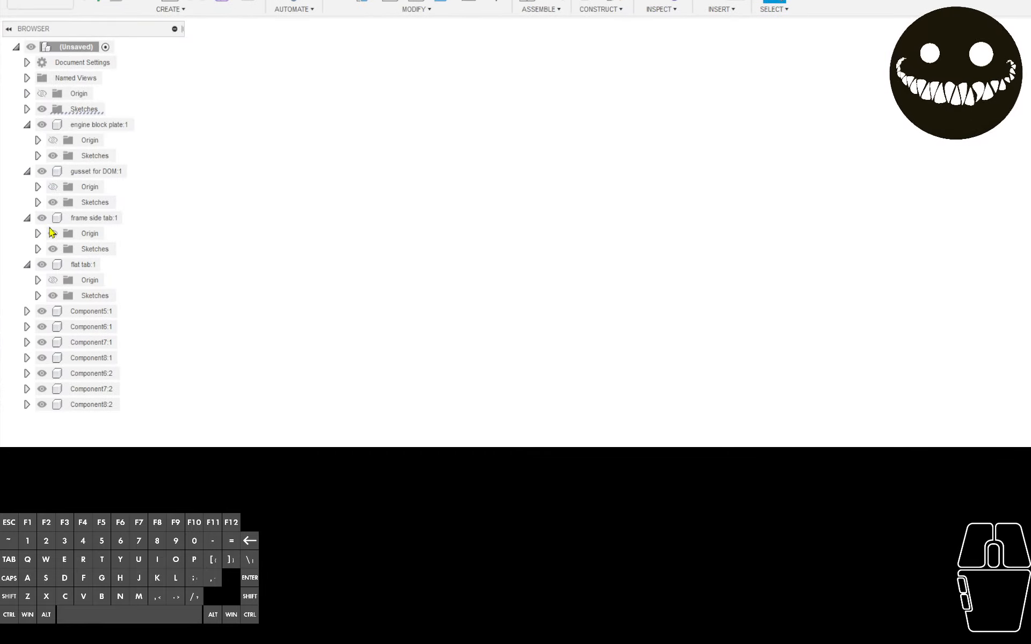
pyautogui.hotkey('ctrl', 'q')
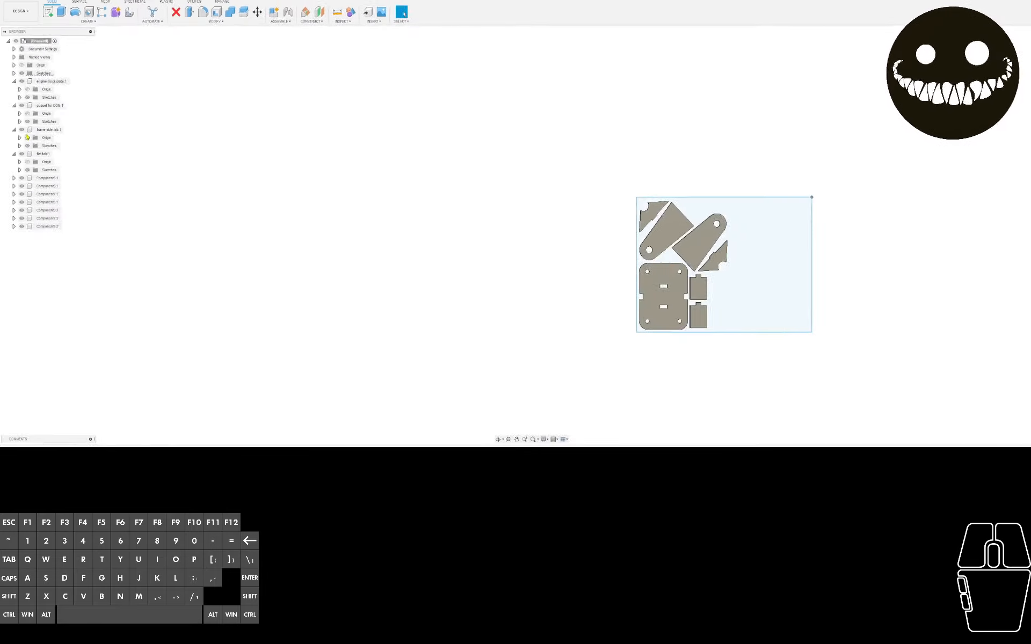
# Expand the sketch folders of the flat tab, frame side tab and engine block plate components
pyautogui.scroll(-2, 292, 177)
pyautogui.moveTo(324, 180); pyautogui.dragTo(476, 218, button='middle')
pyautogui.click(600, 203)
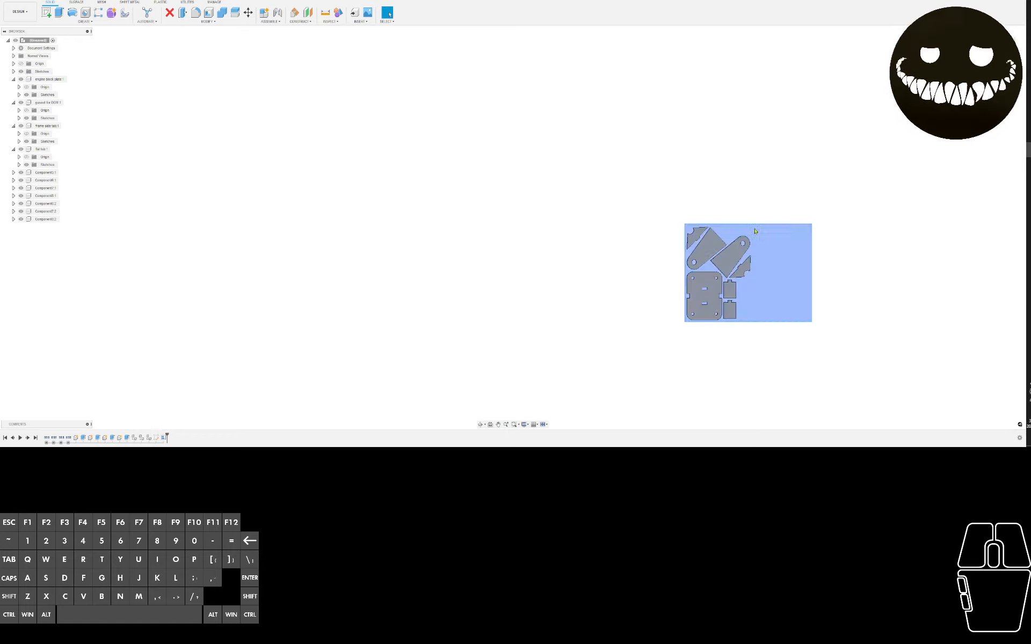
pyautogui.moveTo(739, 220); pyautogui.dragTo(474, 175, button='middle')
pyautogui.moveTo(355, 223); pyautogui.dragTo(228, 171, button='middle')
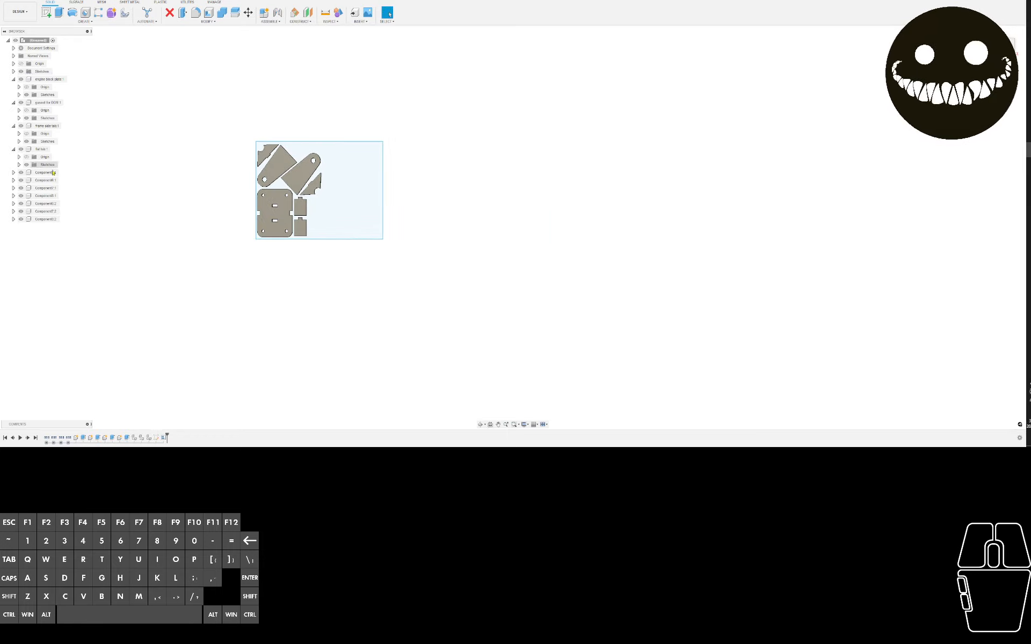
pyautogui.click(20, 165)
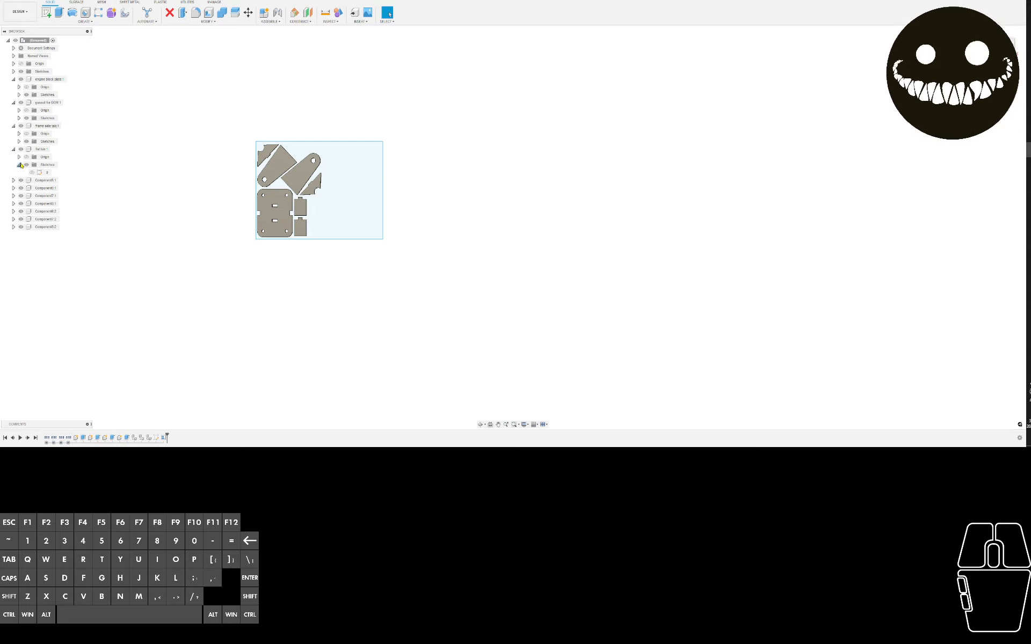
pyautogui.click(19, 141)
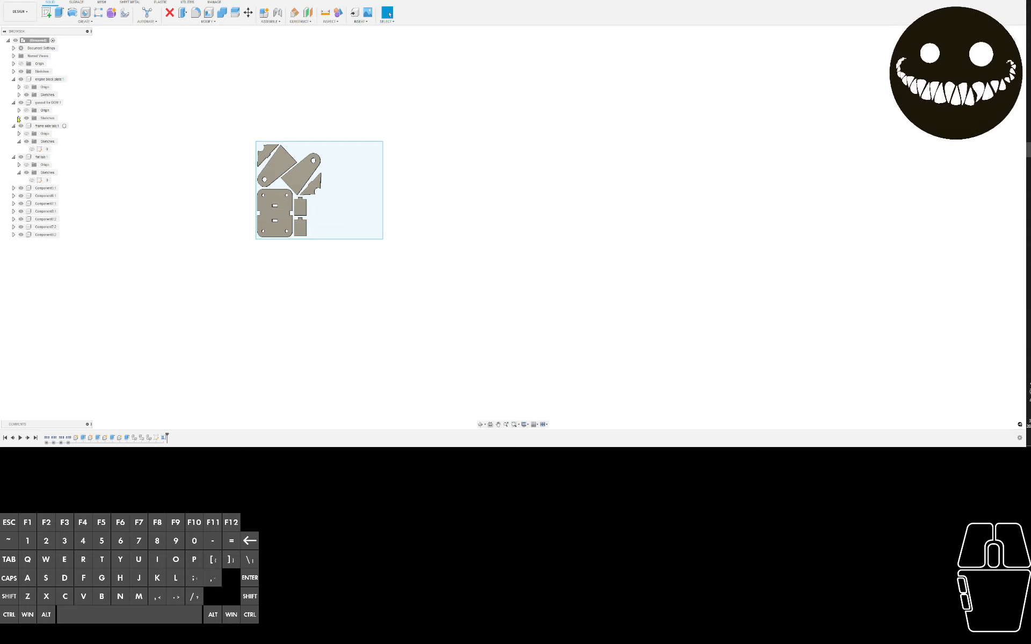
pyautogui.click(19, 94)
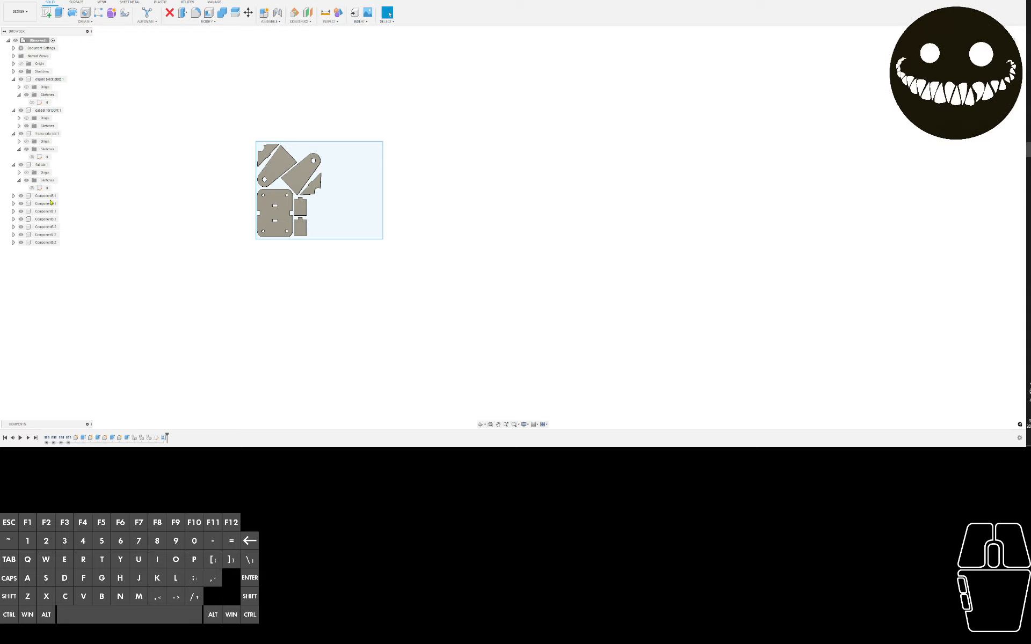
# Export the engine block plate's sketch to the Downloads folder as a DXF file named "engine block plate 1"
pyautogui.scroll(1, 83, 159)
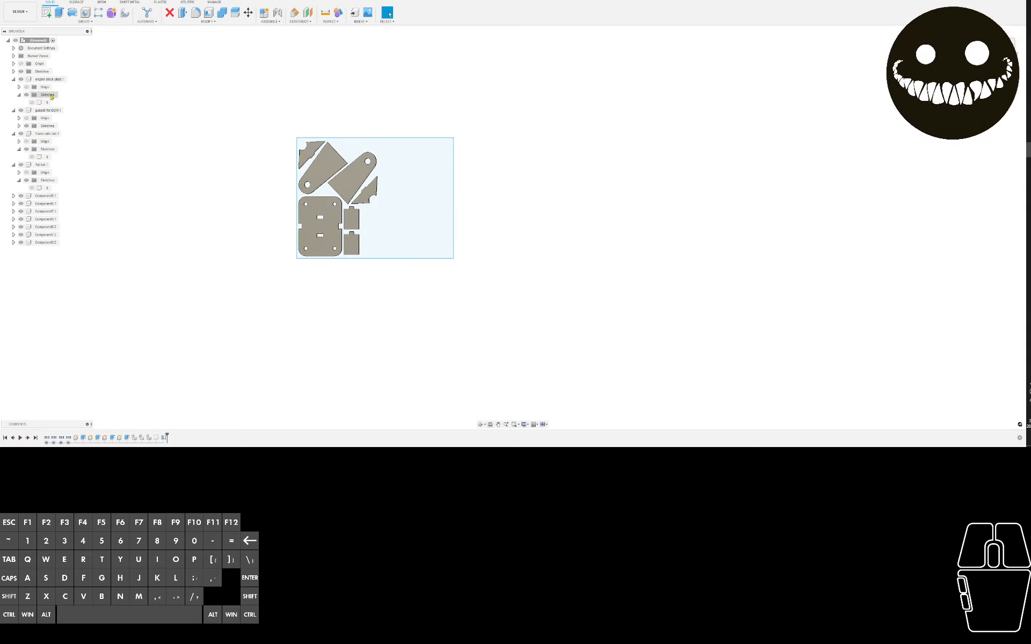
pyautogui.click(19, 95)
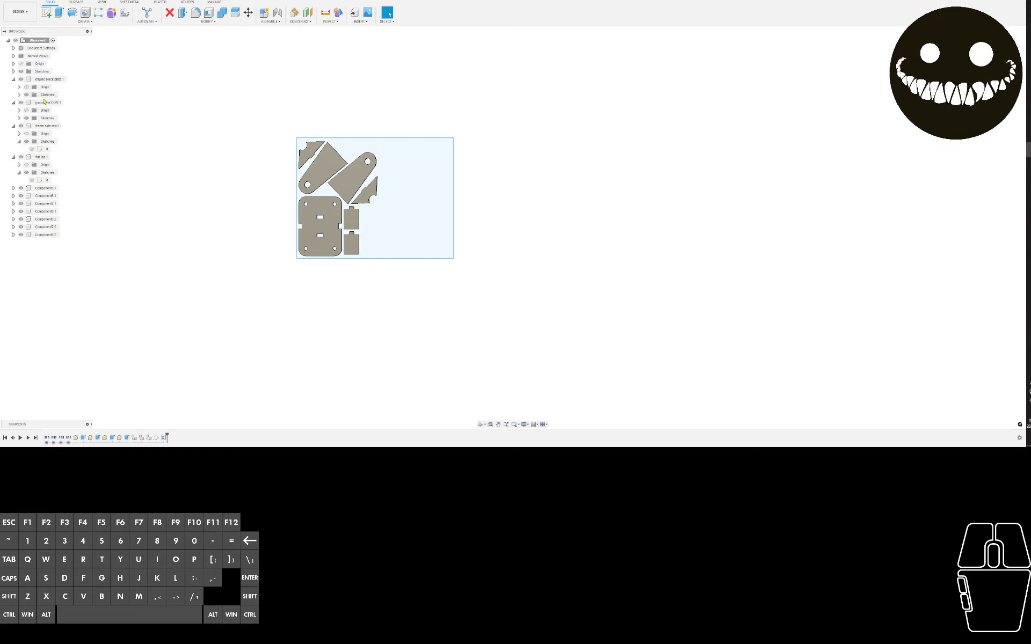
pyautogui.click(19, 95)
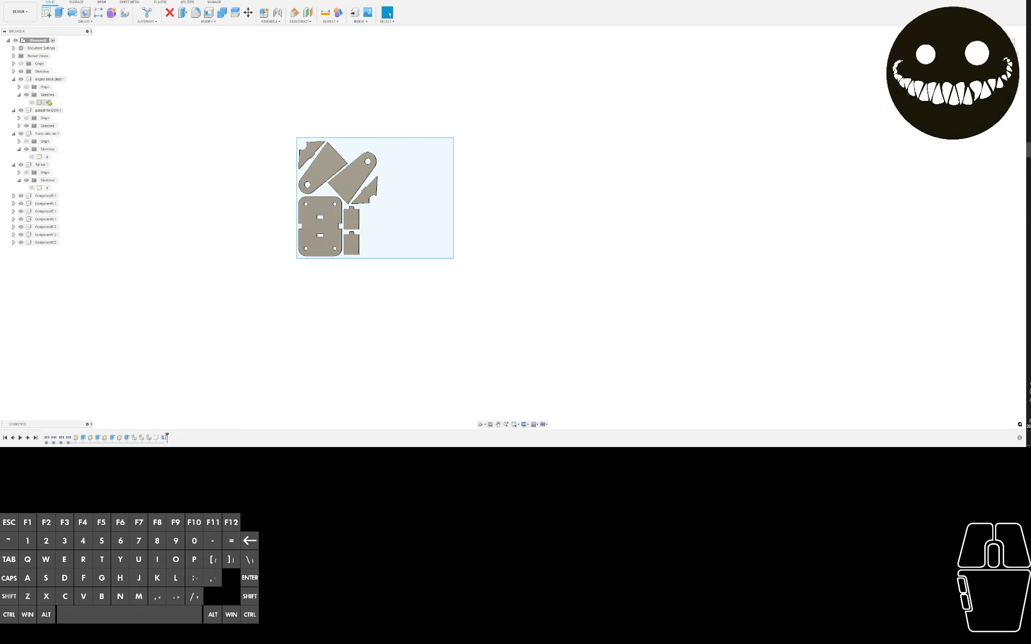
pyautogui.rightClick(48, 103)
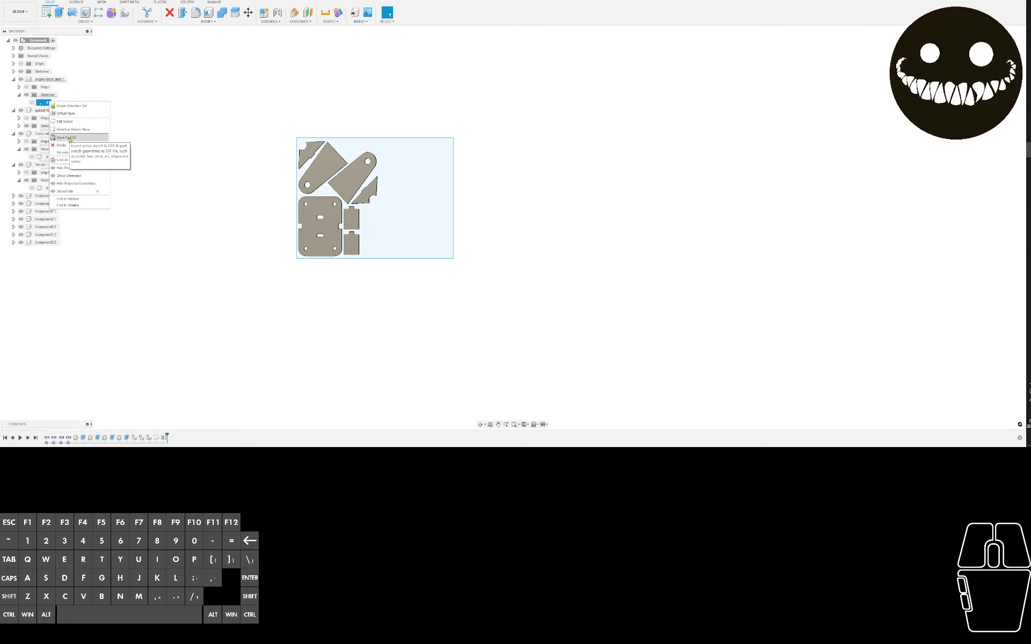
pyautogui.click(67, 138)
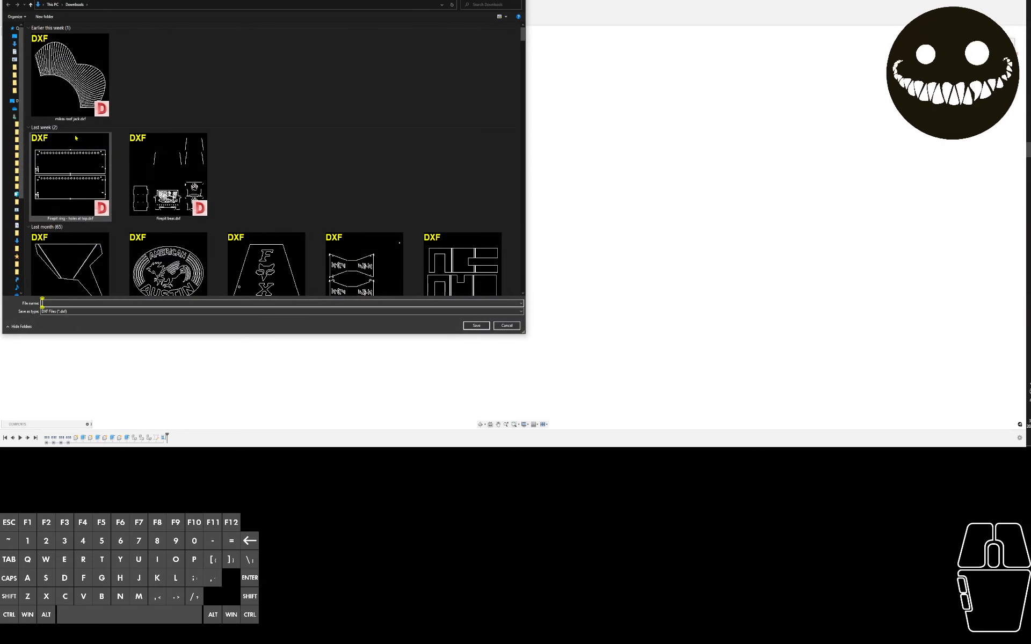
pyautogui.write('engine b')
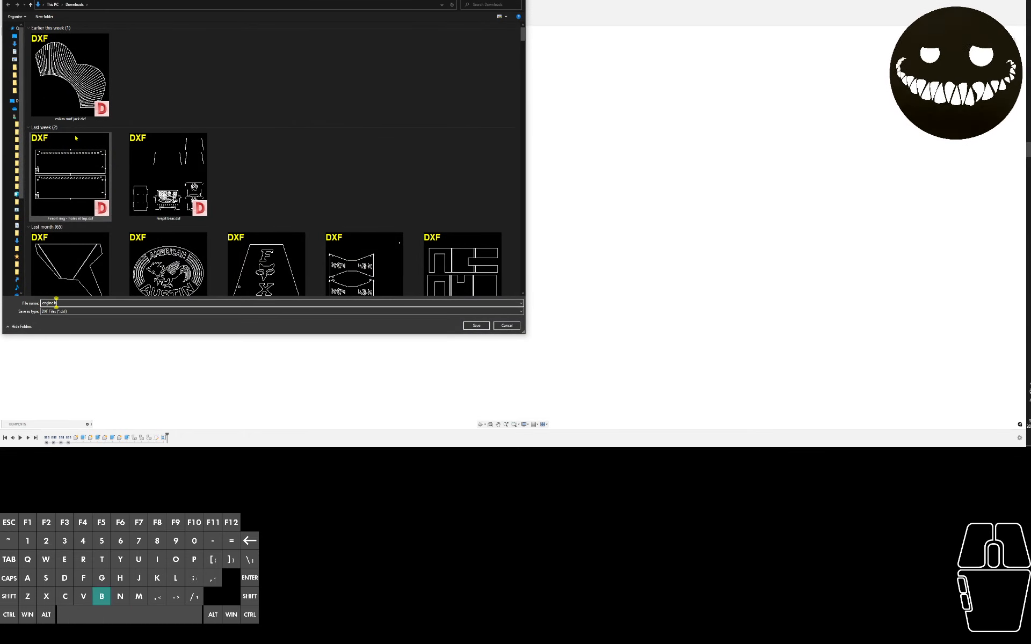
pyautogui.write('lock plate 1')
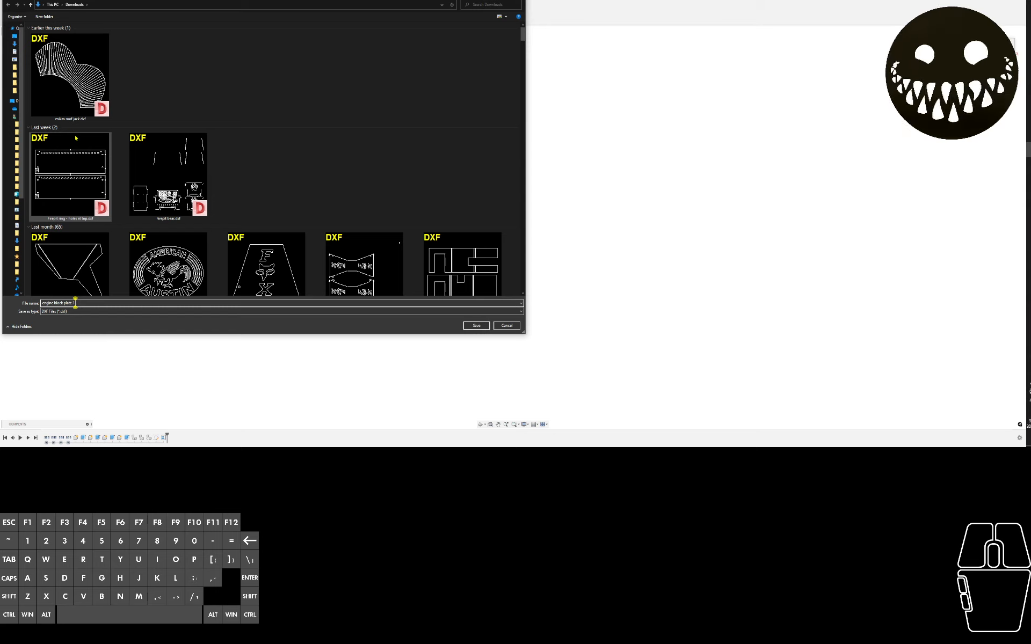
pyautogui.press('Return')
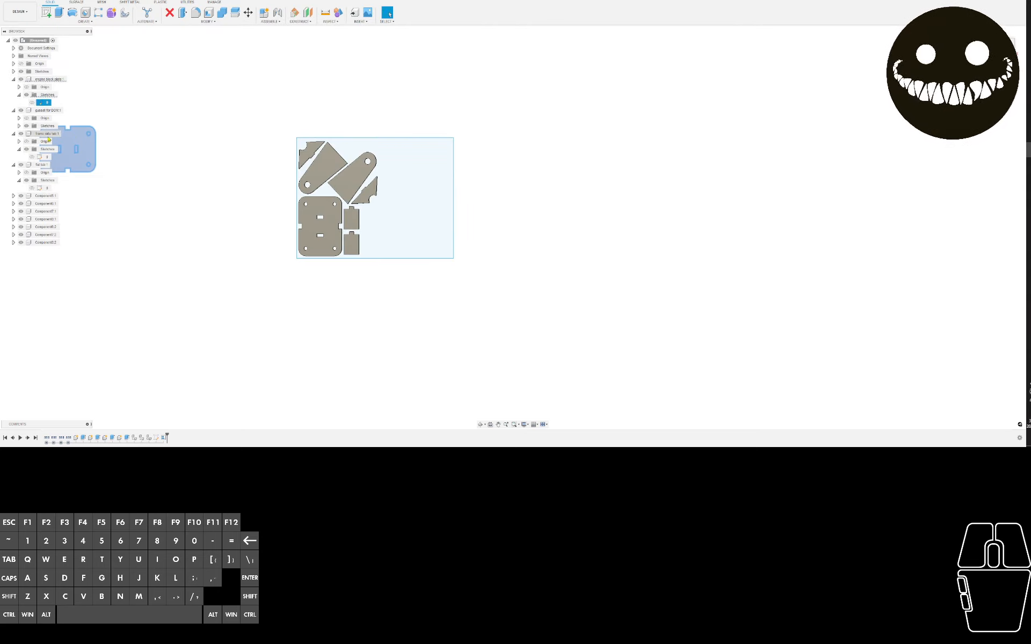
# Export the gusset component's sketch to the Downloads folder as a DXF file named "gusset for dom 1"
pyautogui.click(19, 127)
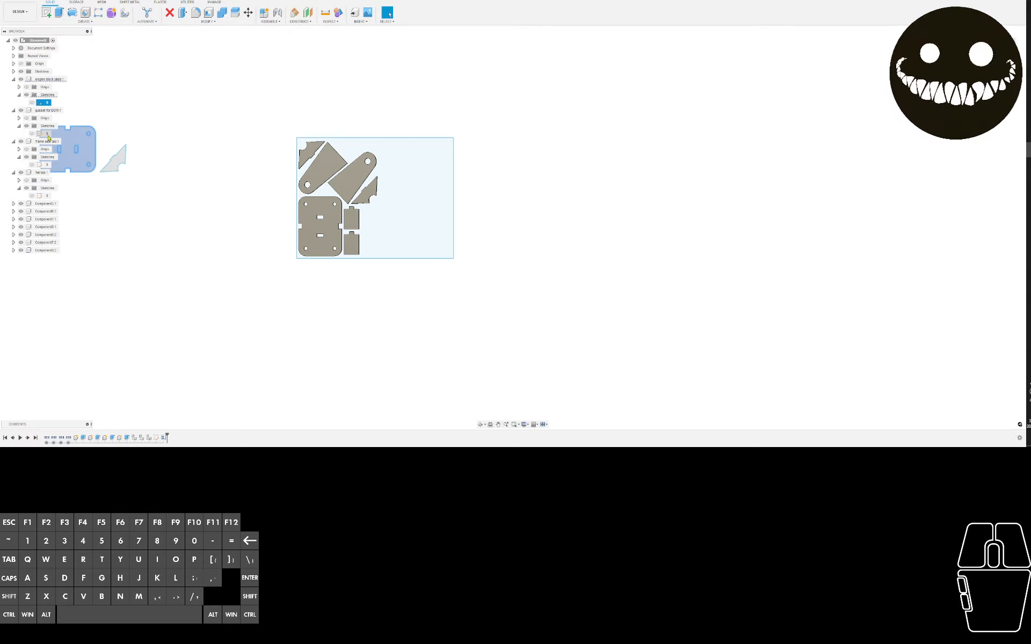
pyautogui.rightClick(47, 134)
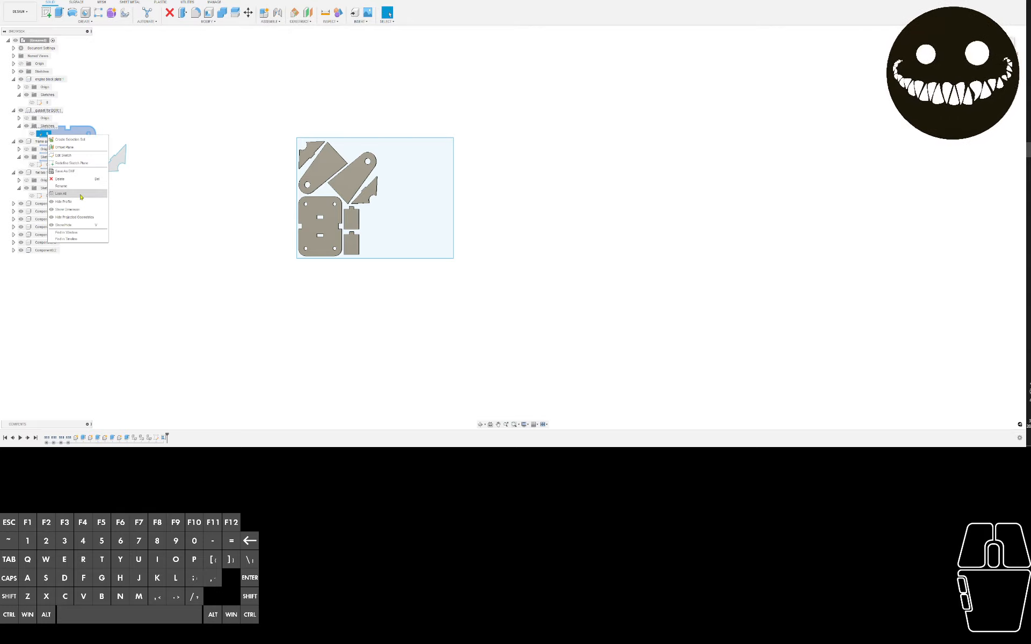
pyautogui.click(75, 170)
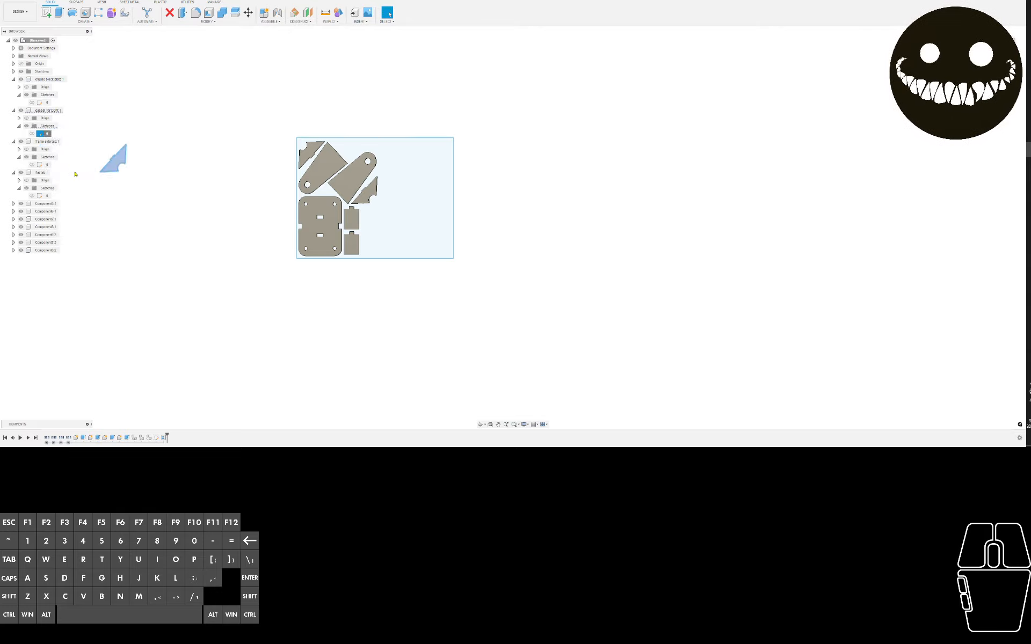
pyautogui.write('gusset')
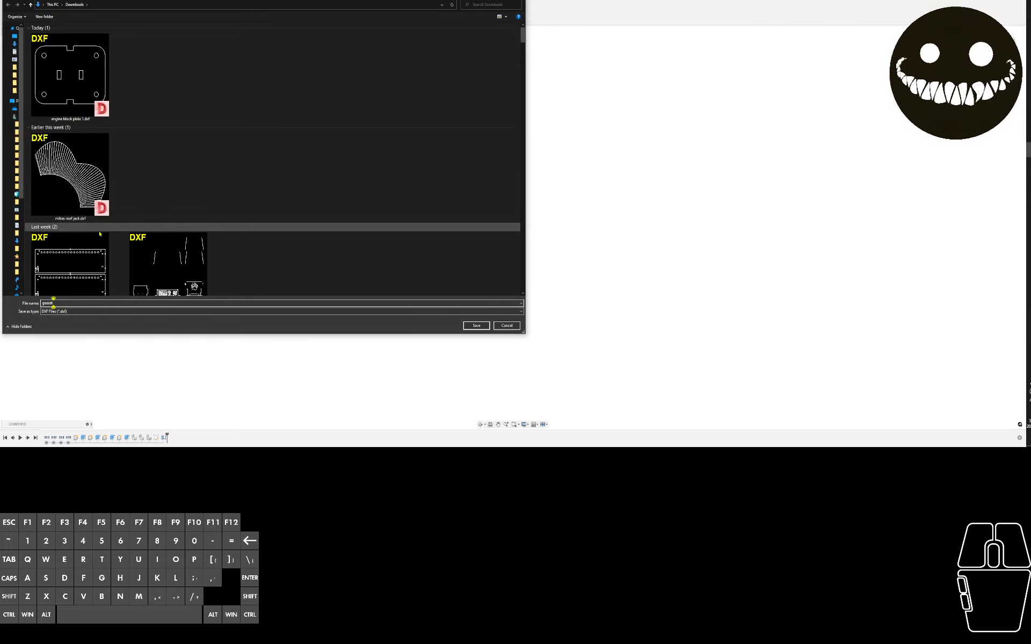
pyautogui.write(' for d')
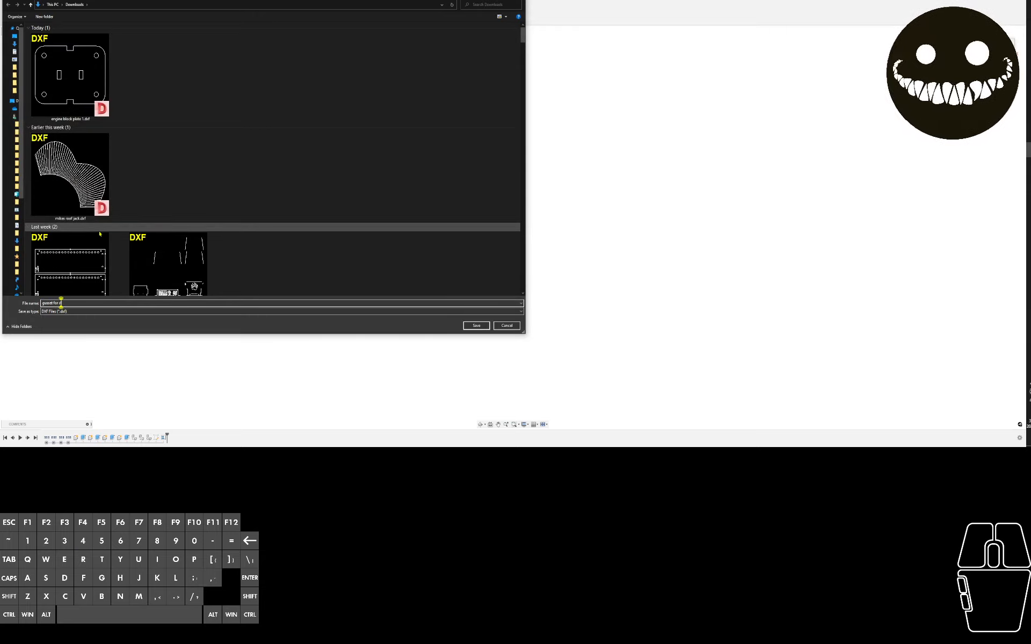
pyautogui.write('om 1')
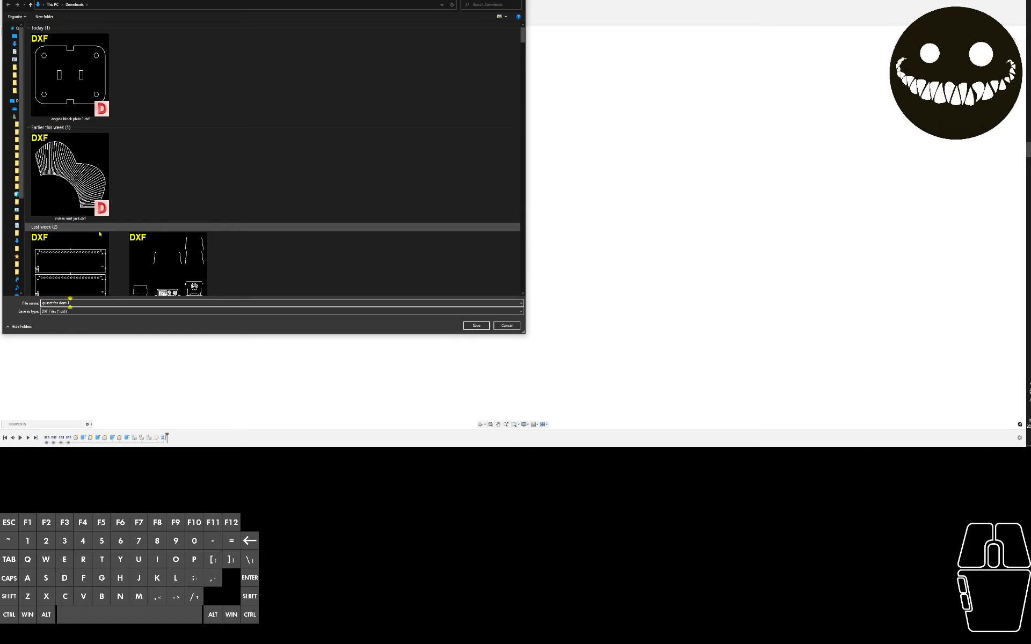
pyautogui.press('Return')
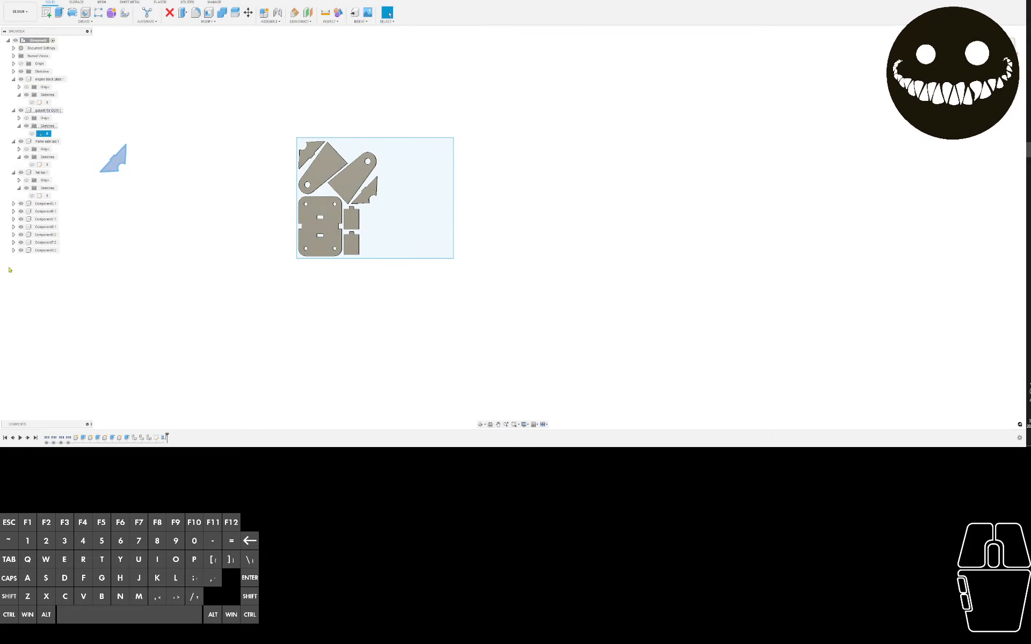
pyautogui.click(41, 157)
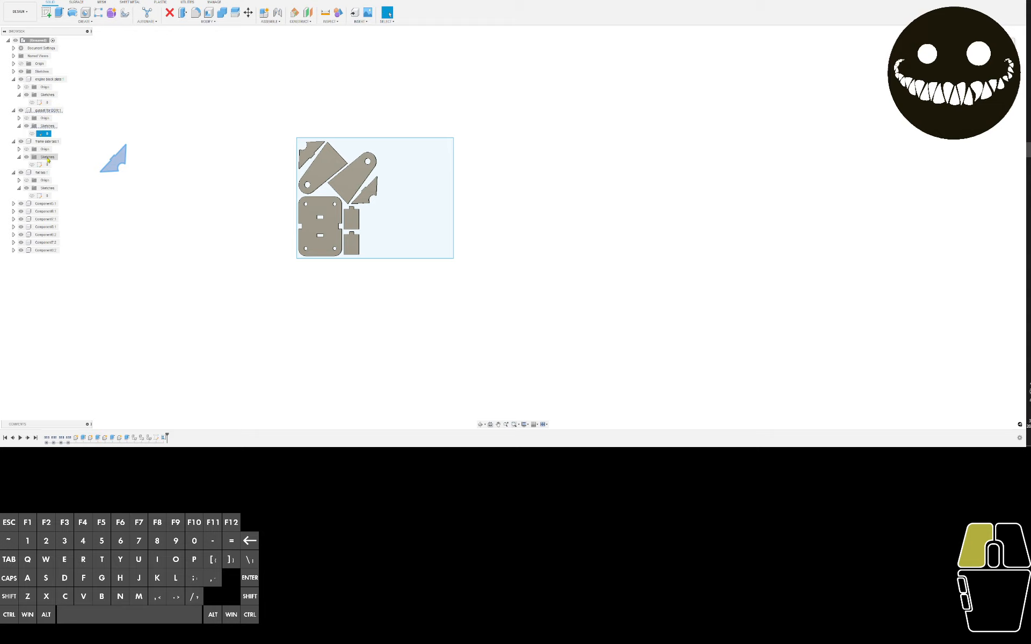
pyautogui.rightClick(41, 166)
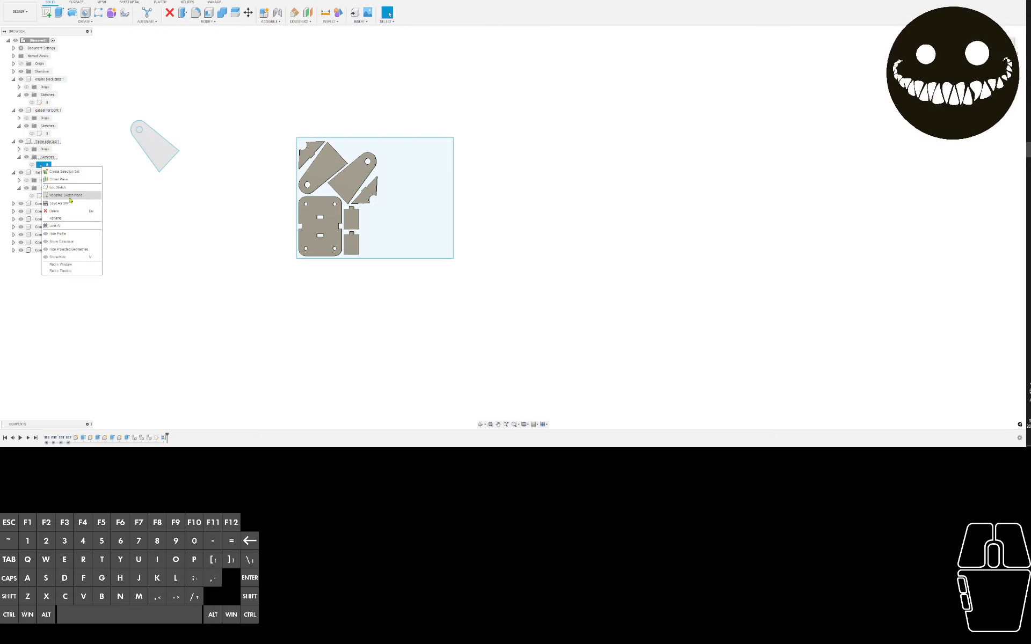
pyautogui.click(72, 188)
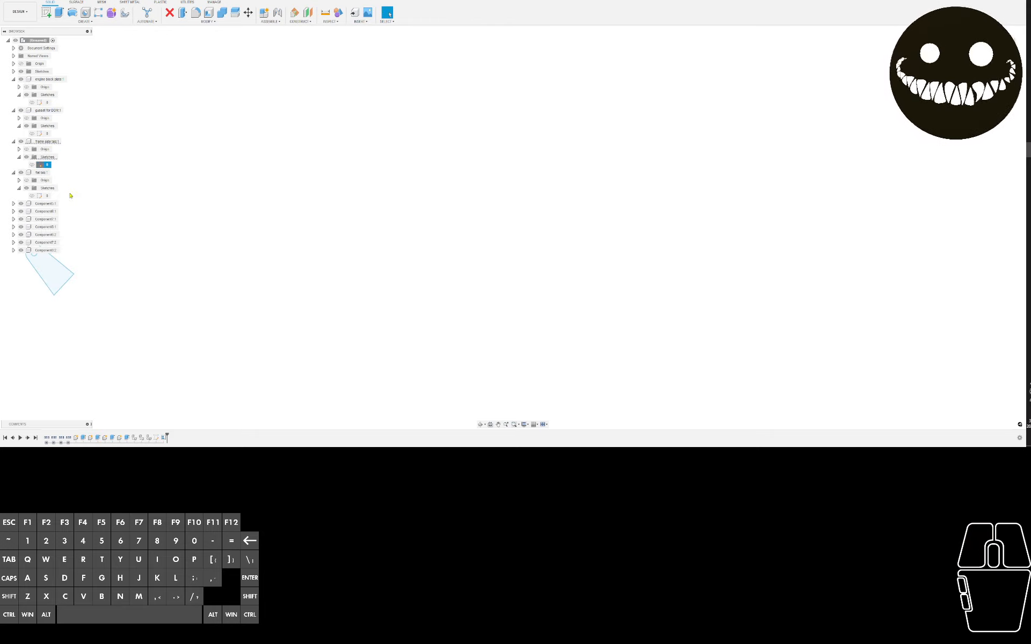
pyautogui.hotkey('ctrl', 'z')
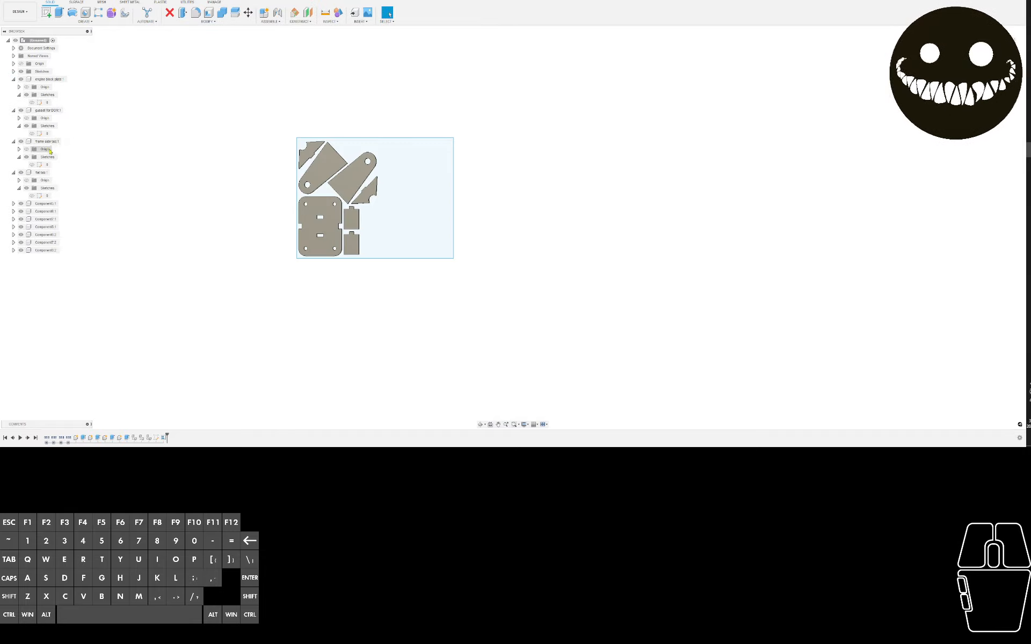
# Export the frame side tab component's sketch to the Downloads folder as a DXF file named "frame side tab 1"
pyautogui.rightClick(46, 164)
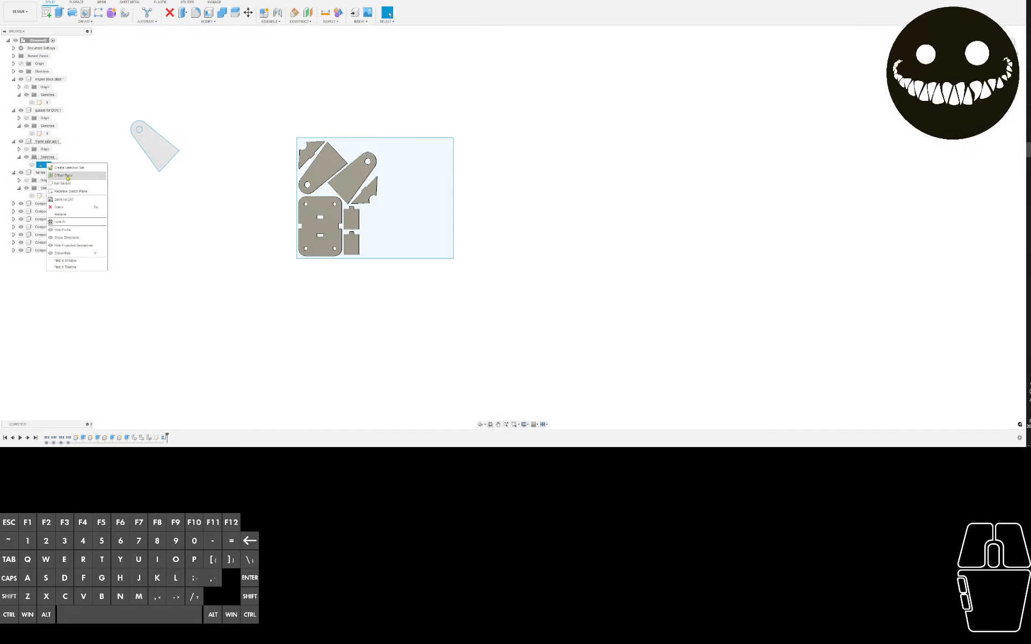
pyautogui.click(73, 204)
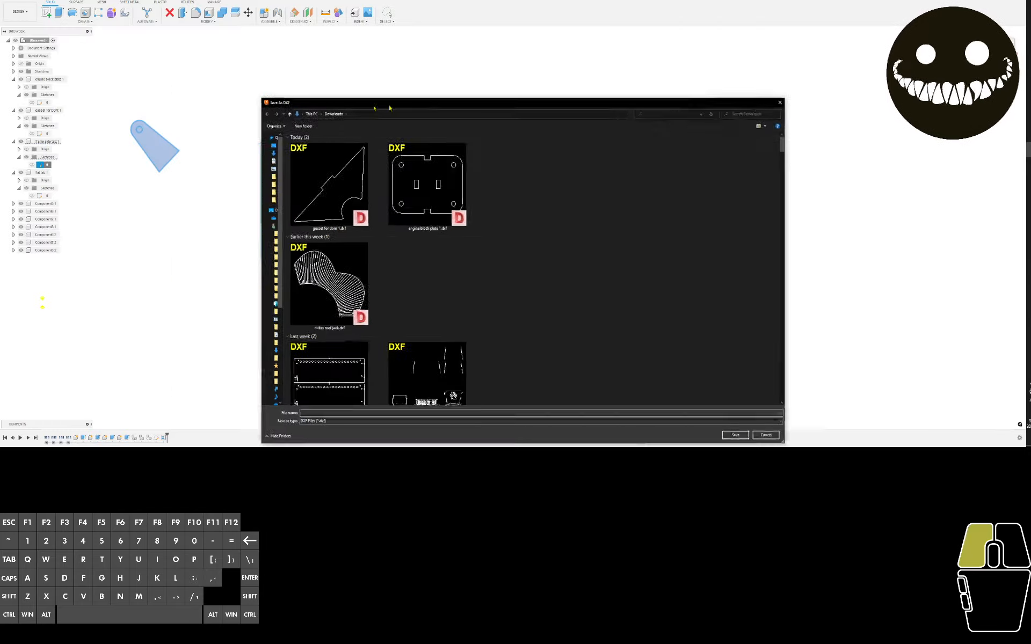
pyautogui.moveTo(373, 105); pyautogui.dragTo(373, 44)
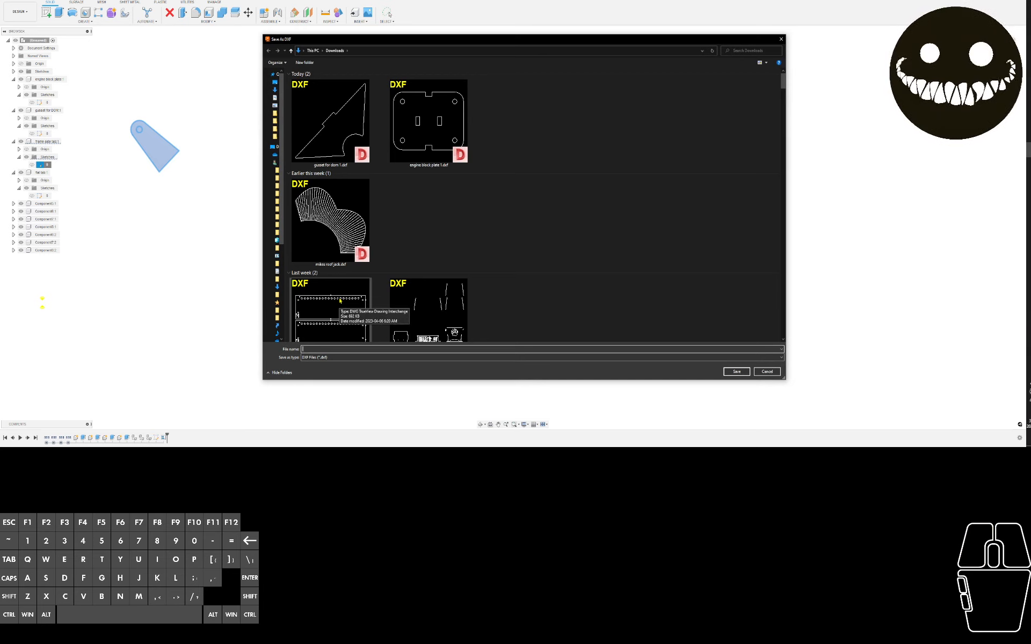
pyautogui.write('frame side tab 1')
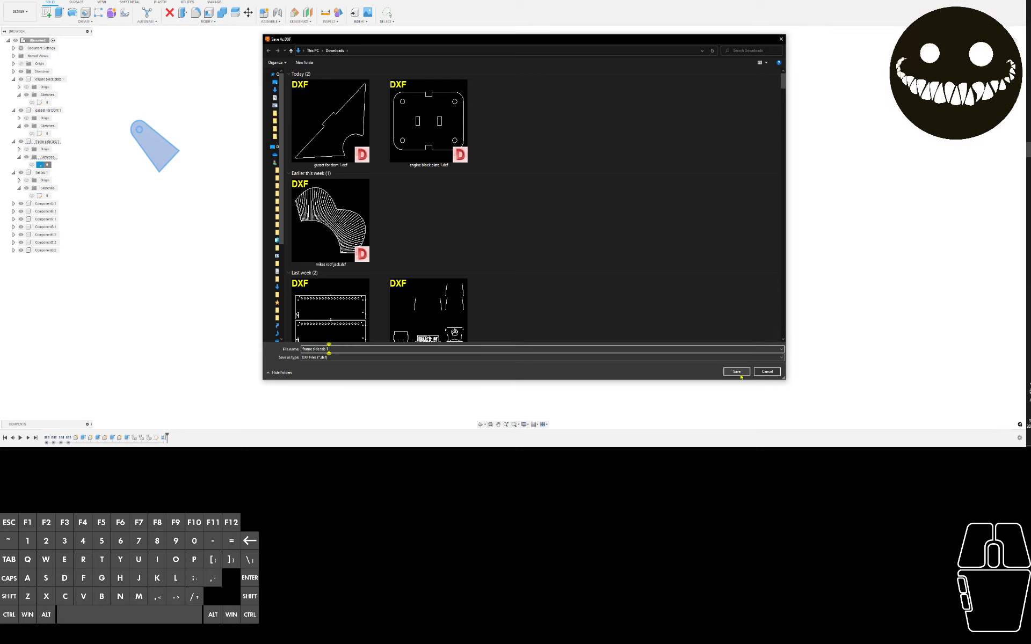
pyautogui.click(739, 374)
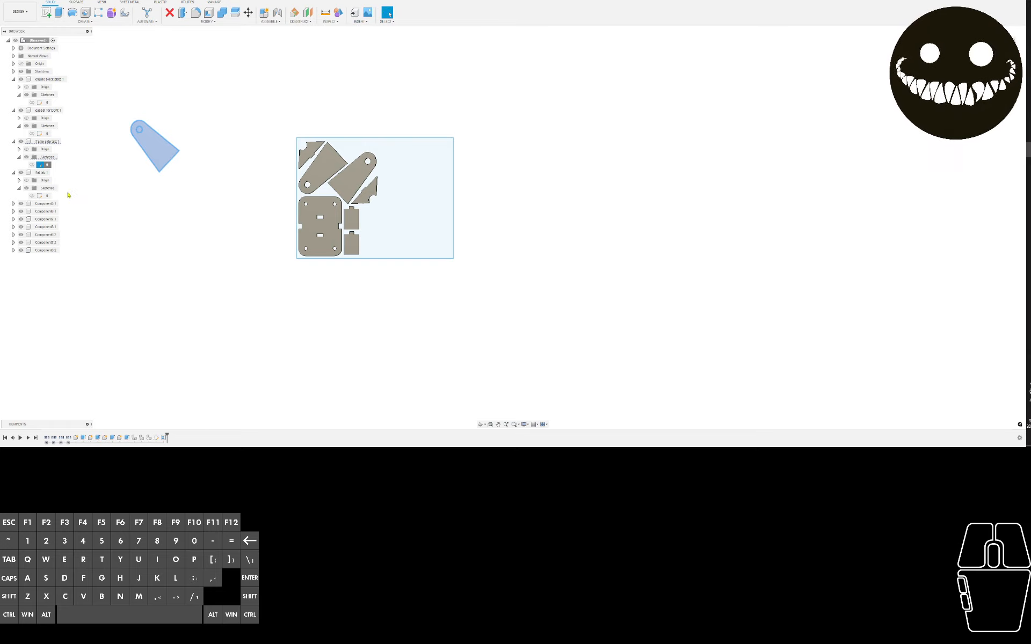
# Export the flat tab component's sketch to the Downloads folder as a DXF file named "flat tab 1"
pyautogui.rightClick(45, 196)
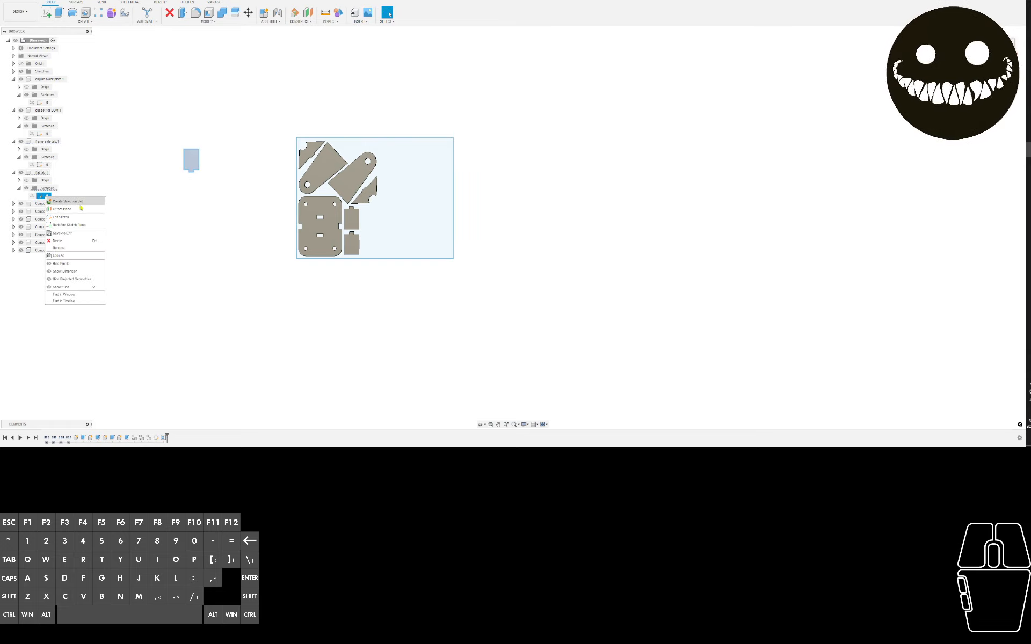
pyautogui.click(67, 233)
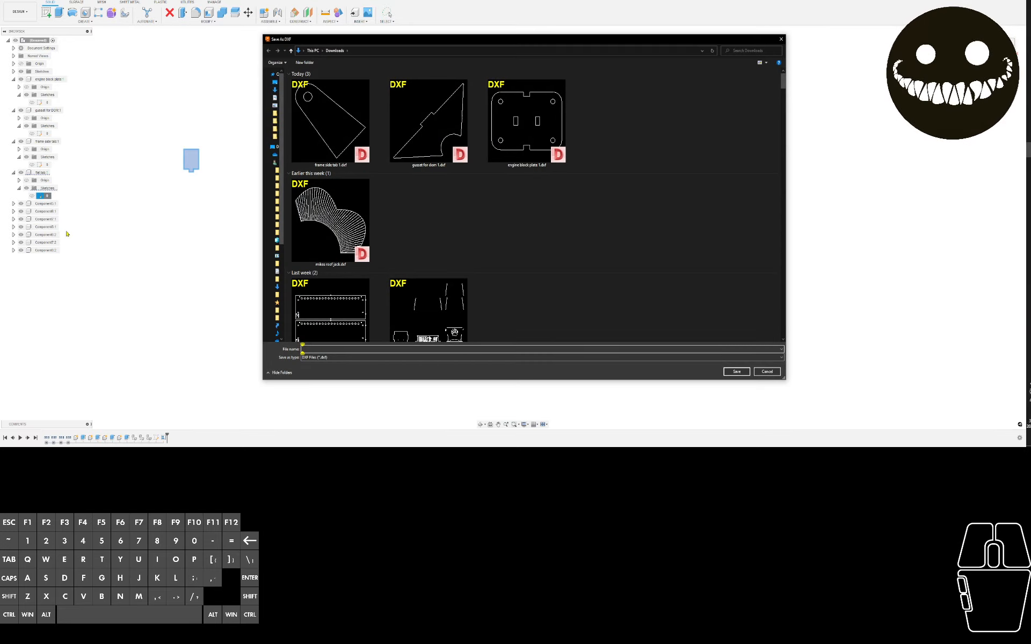
pyautogui.write('f')
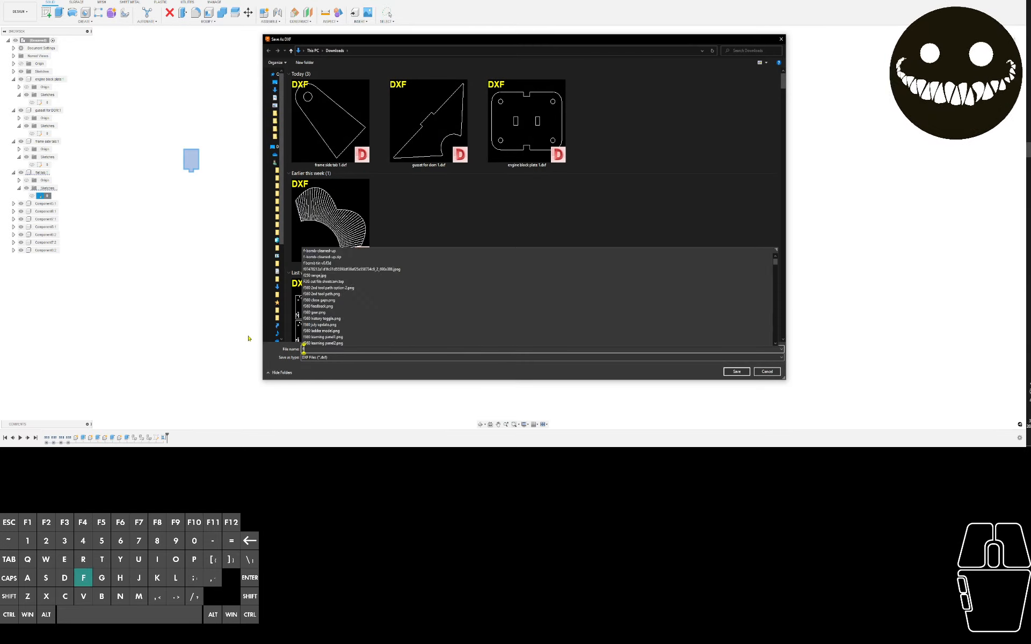
pyautogui.write('lat b')
pyautogui.press('Return')
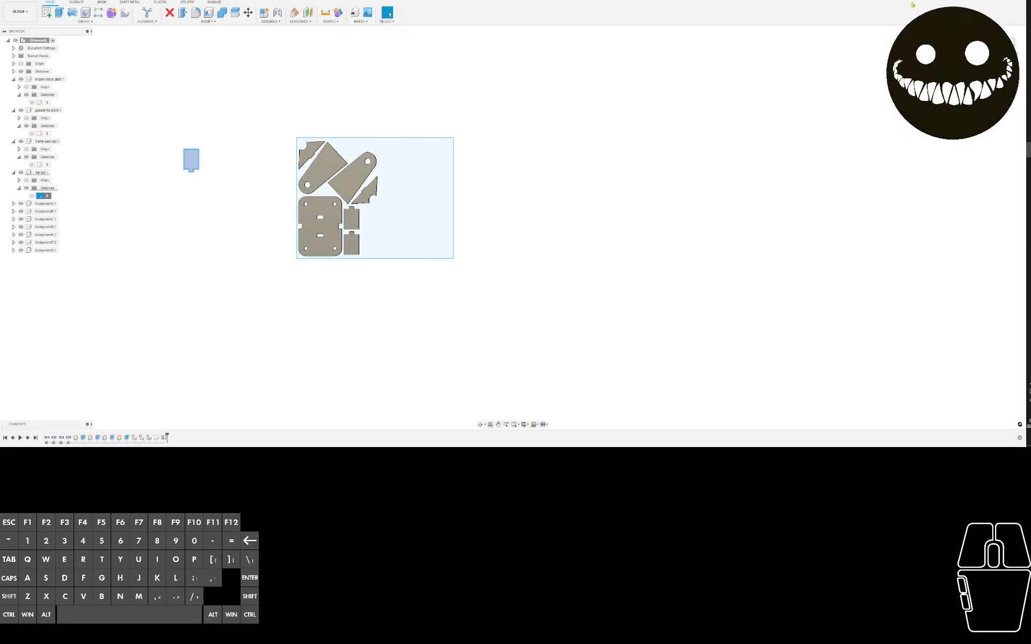
# Start a new design and insert "flat tab 1.dxf" from the Downloads folder onto the horizontal origin plane
pyautogui.click(965, 1)
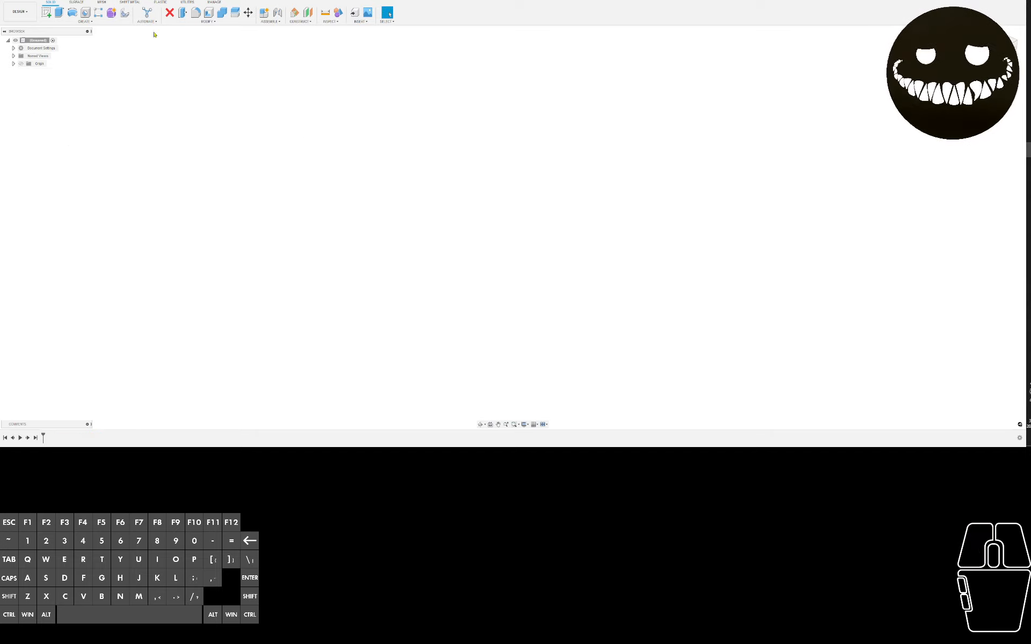
pyautogui.click(364, 24)
pyautogui.click(371, 55)
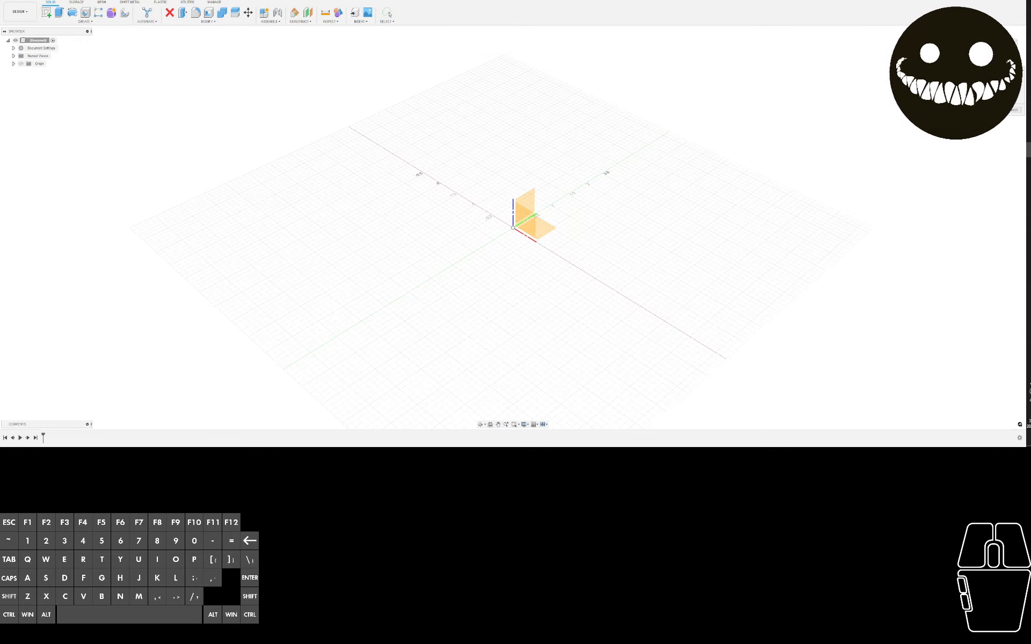
pyautogui.click(328, 116)
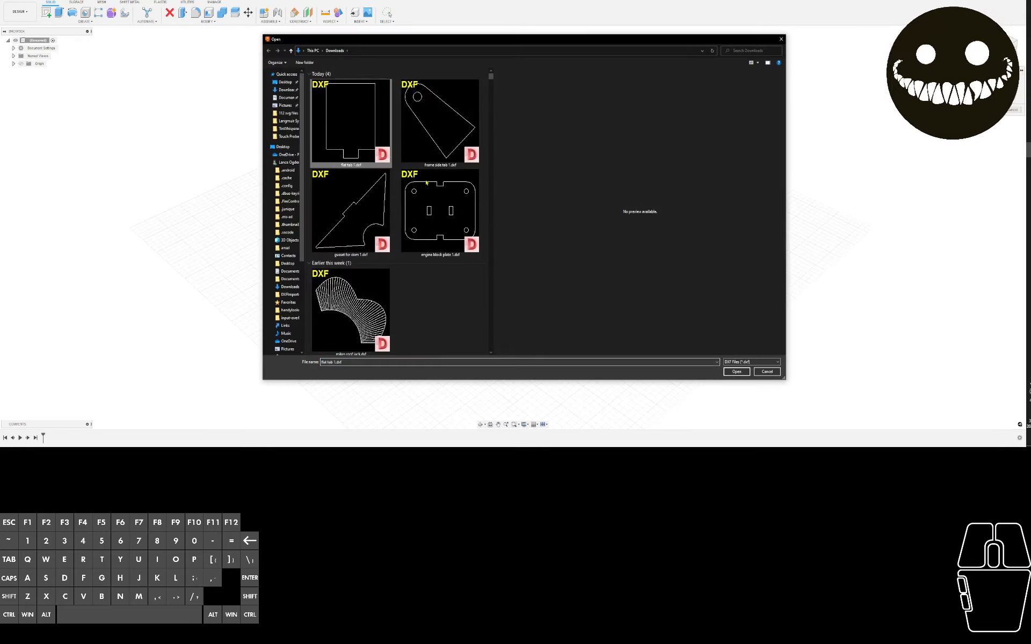
pyautogui.click(733, 375)
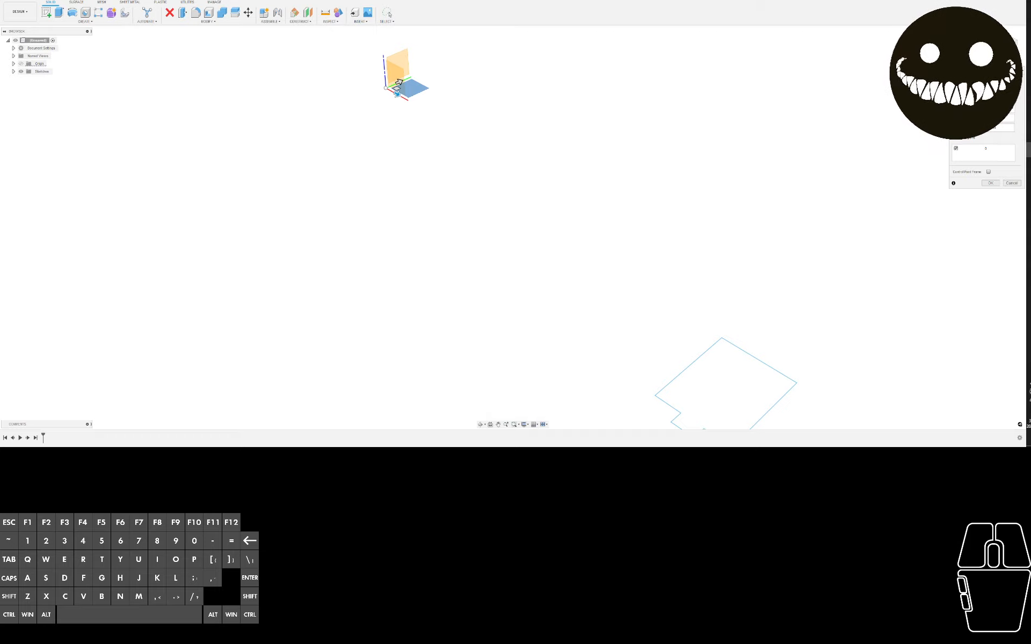
pyautogui.click(990, 183)
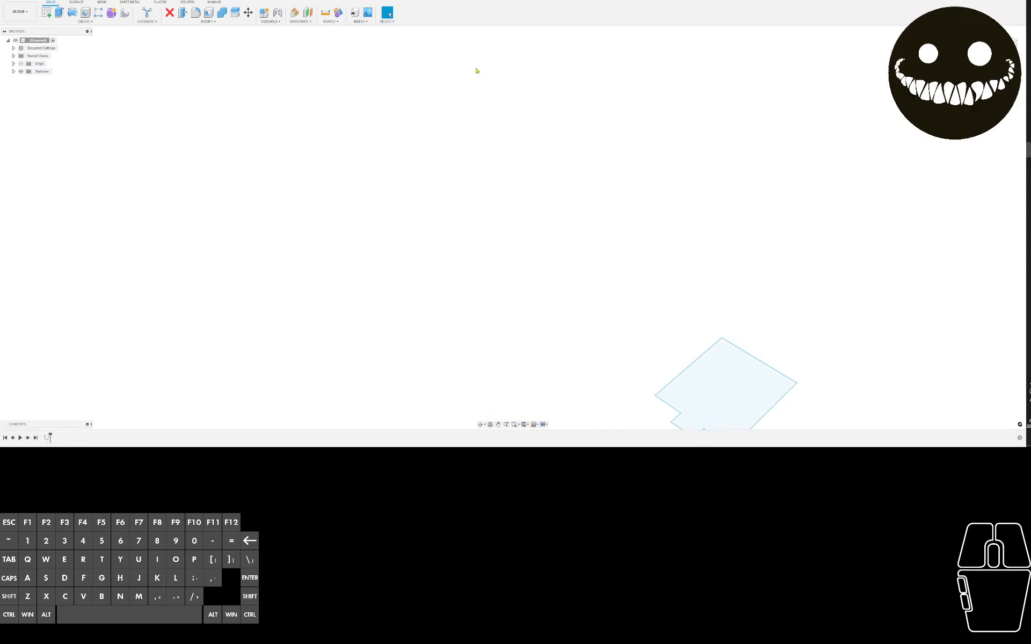
# Insert "frame side tab 1.dxf" from the Downloads folder onto the horizontal origin plane
pyautogui.click(358, 22)
pyautogui.click(376, 56)
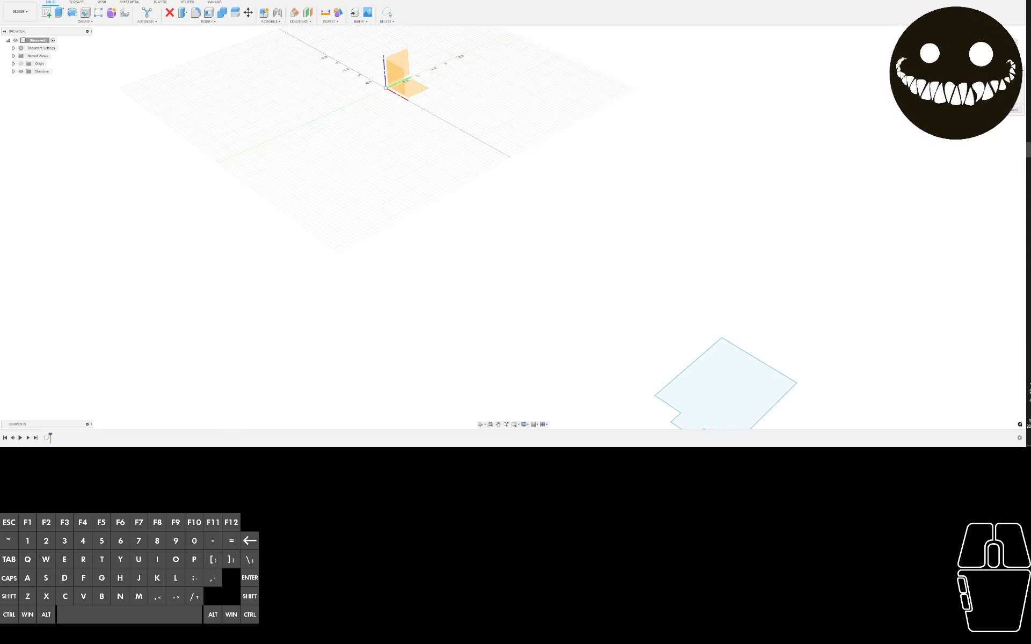
pyautogui.click(992, 91)
pyautogui.click(436, 129)
pyautogui.click(737, 371)
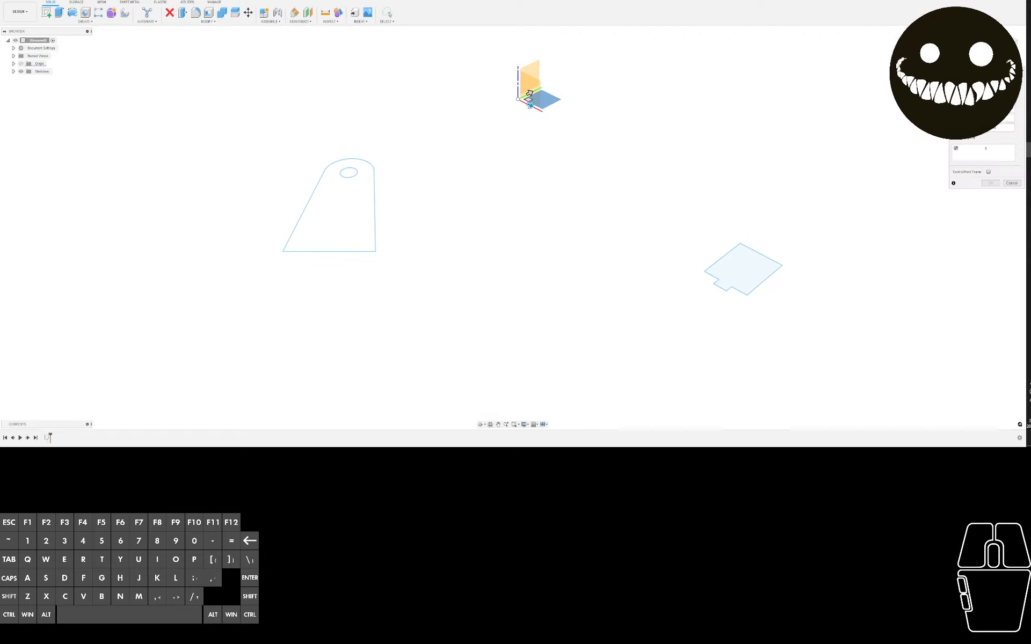
pyautogui.click(991, 183)
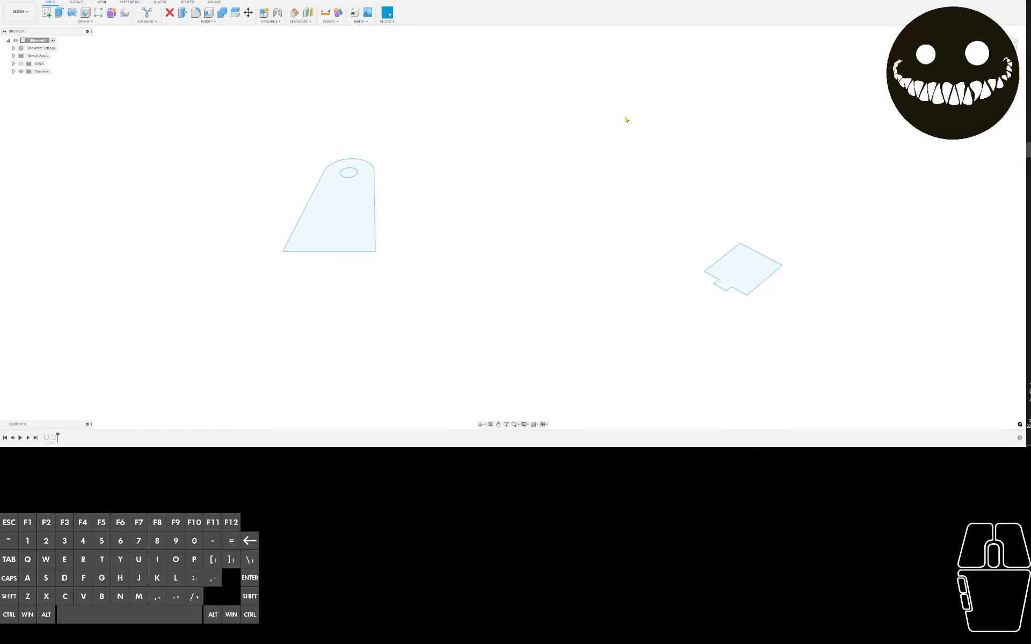
# Try to insert the gusset DXF from the Downloads folder onto the horizontal origin plane
pyautogui.click(367, 22)
pyautogui.click(382, 62)
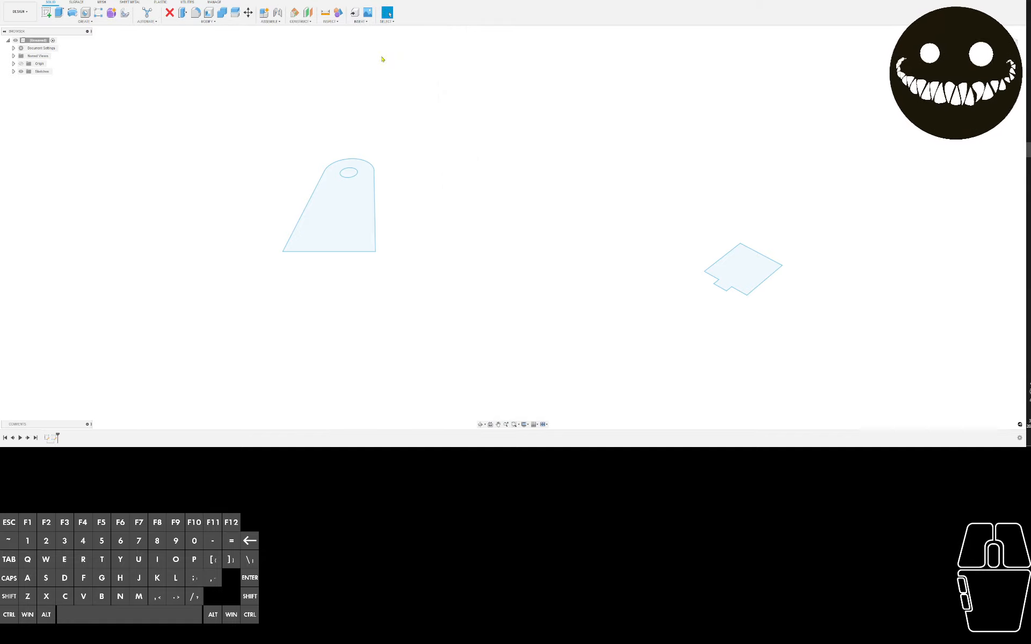
pyautogui.click(991, 97)
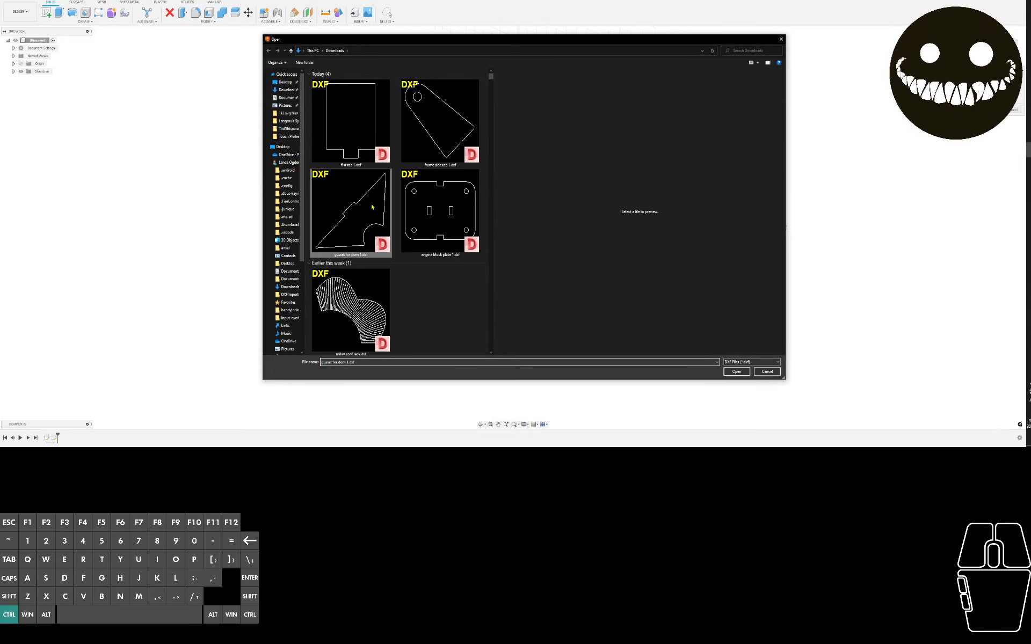
pyautogui.click(436, 208)
pyautogui.click(771, 372)
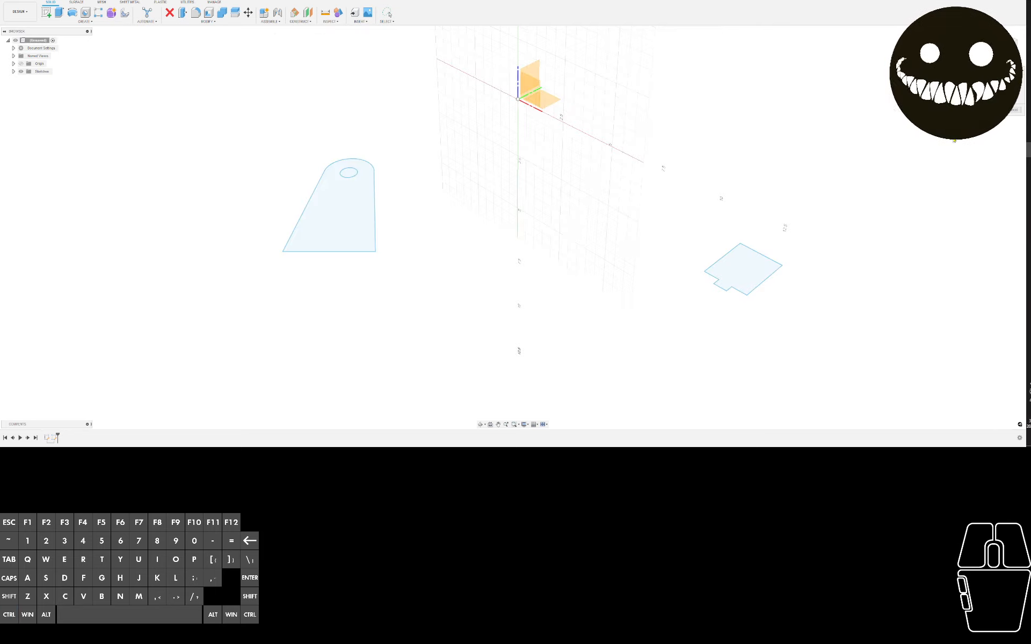
pyautogui.click(546, 100)
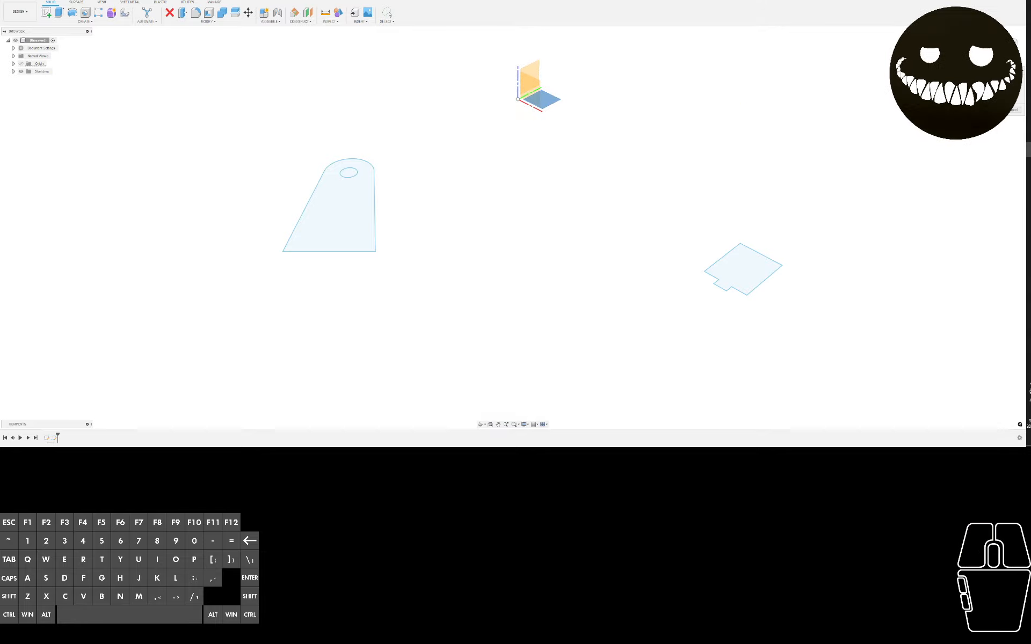
pyautogui.click(351, 212)
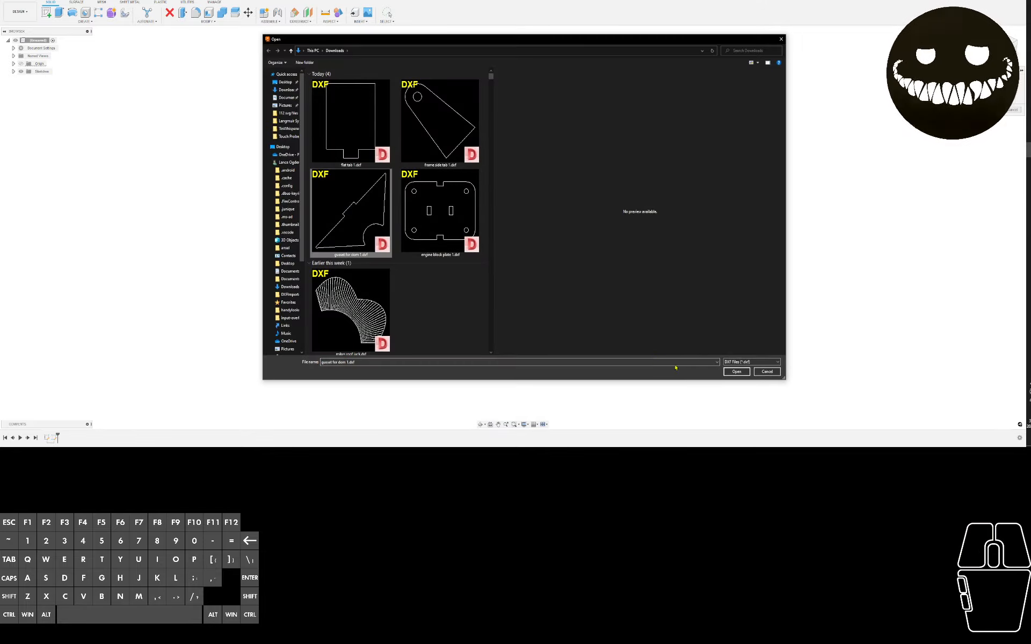
pyautogui.click(736, 371)
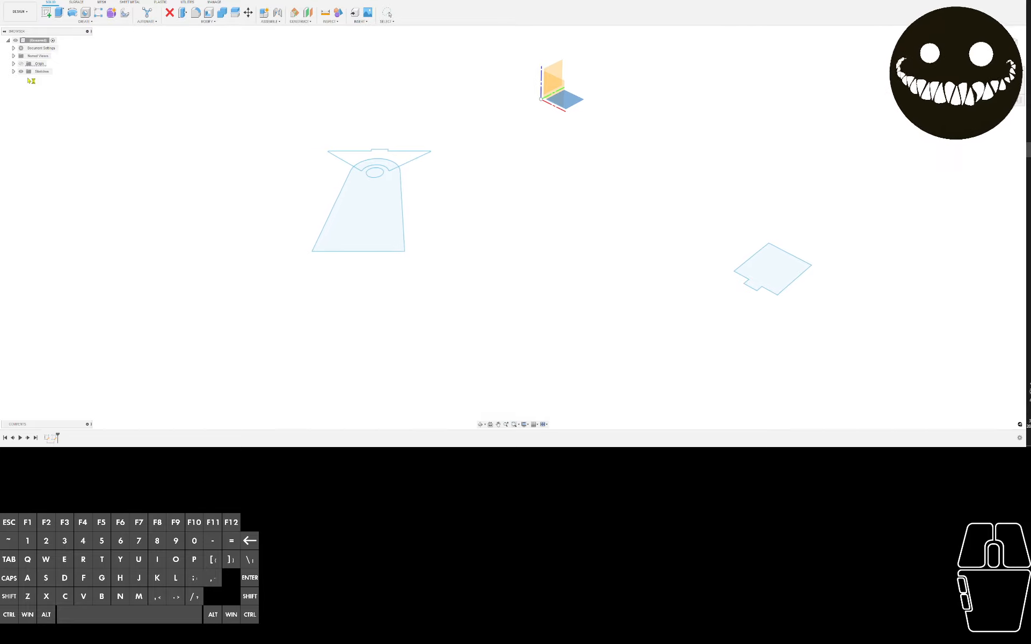
pyautogui.click(13, 71)
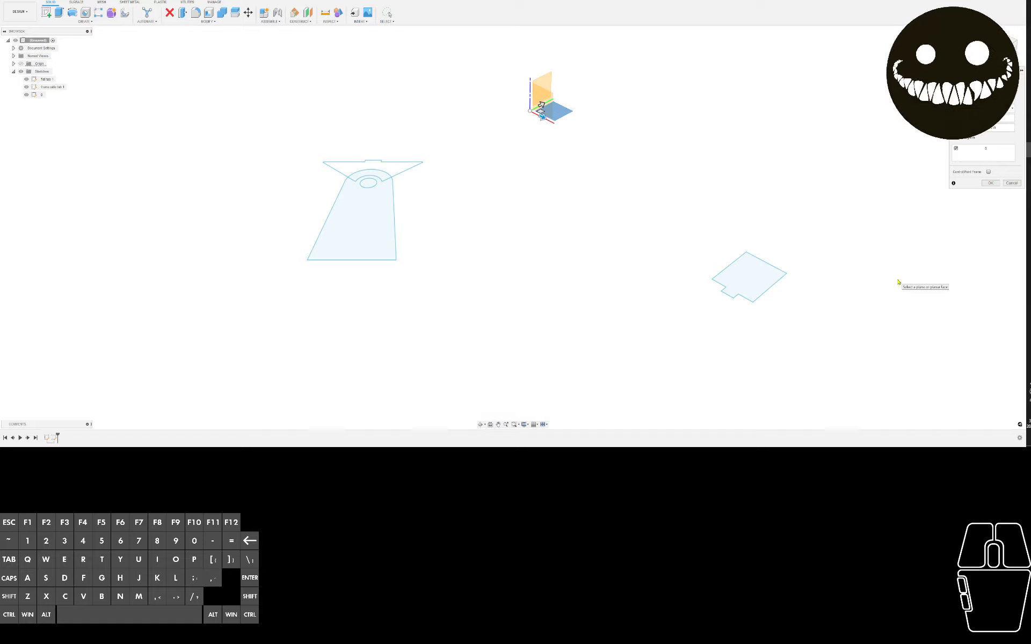
pyautogui.click(1011, 183)
# Undo the insertions of the frame side tab and flat tab DXF sketches
pyautogui.scroll(-3, 392, 51)
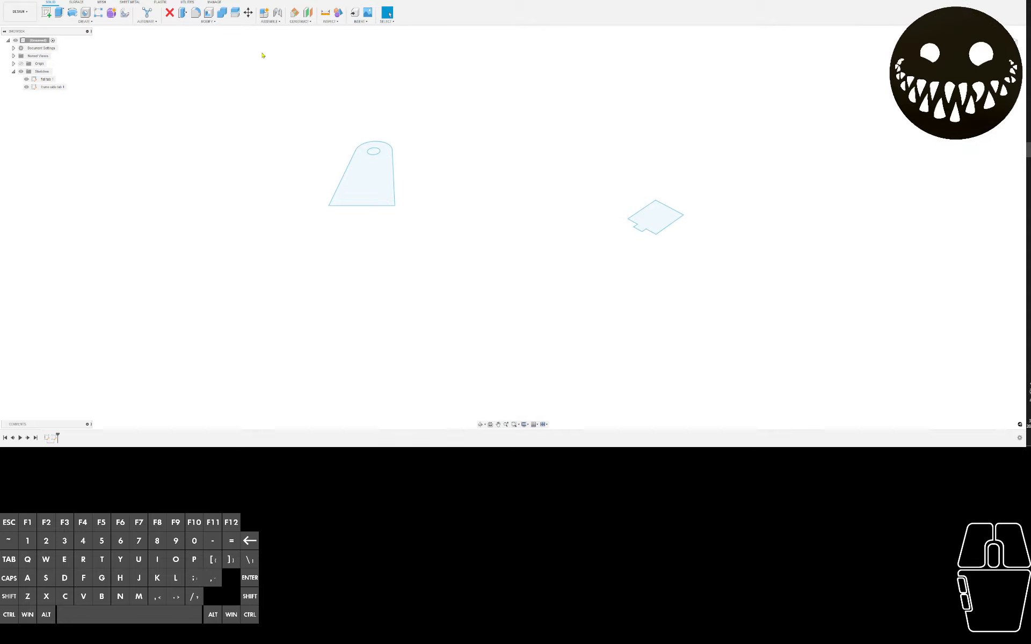
pyautogui.hotkey('ctrl', 'z')
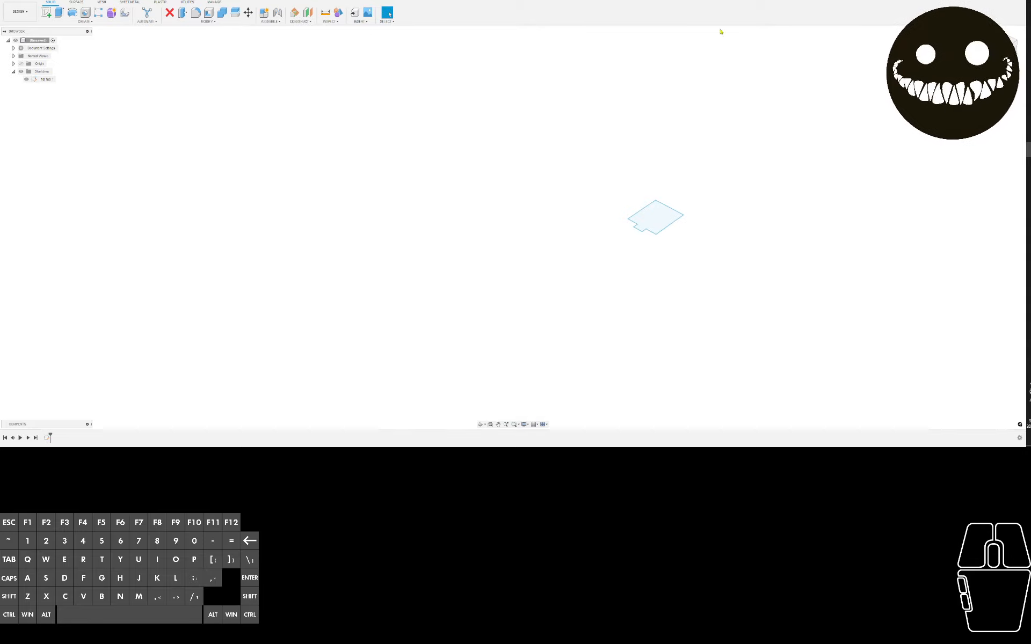
pyautogui.hotkey('ctrl', 'z')
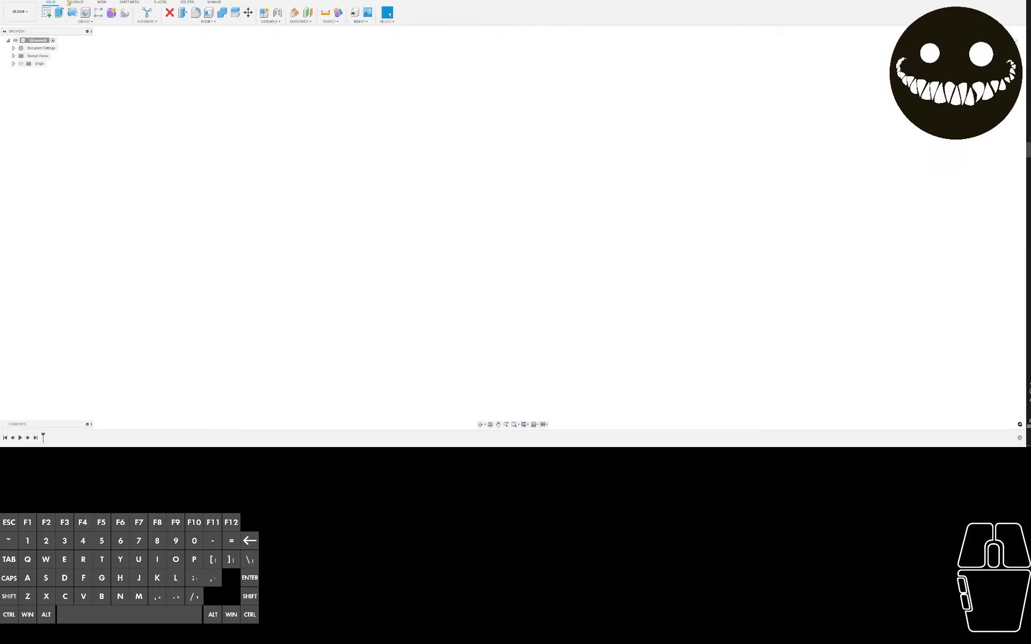
# Open "flat tab 1.dxf" from the computer's Downloads folder as a separate design
pyautogui.click(19, 1)
pyautogui.click(28, 37)
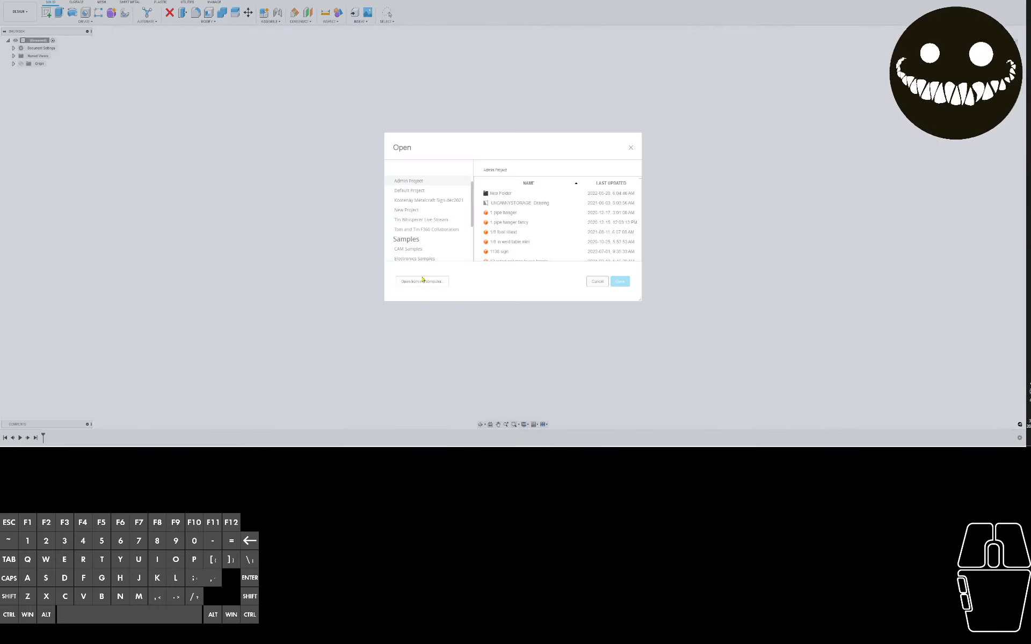
pyautogui.click(423, 281)
pyautogui.click(429, 126)
pyautogui.keyDown('shift'); pyautogui.click(446, 210); pyautogui.keyUp('shift')
pyautogui.keyDown('shift'); pyautogui.click(352, 205); pyautogui.keyUp('shift')
pyautogui.keyDown('ctrl'); pyautogui.click(345, 129); pyautogui.keyUp('ctrl')
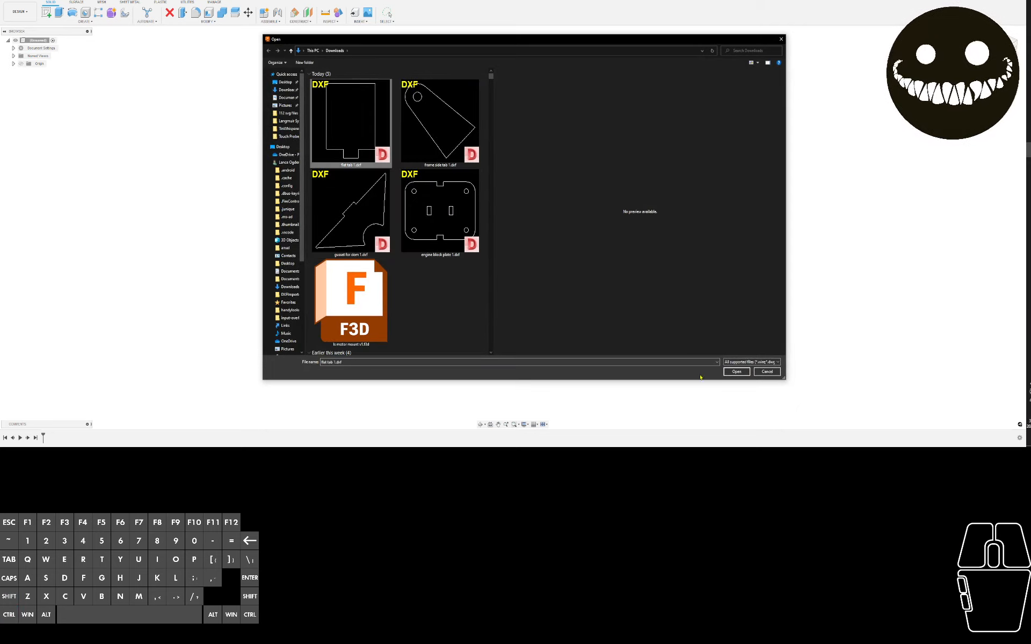
pyautogui.click(748, 373)
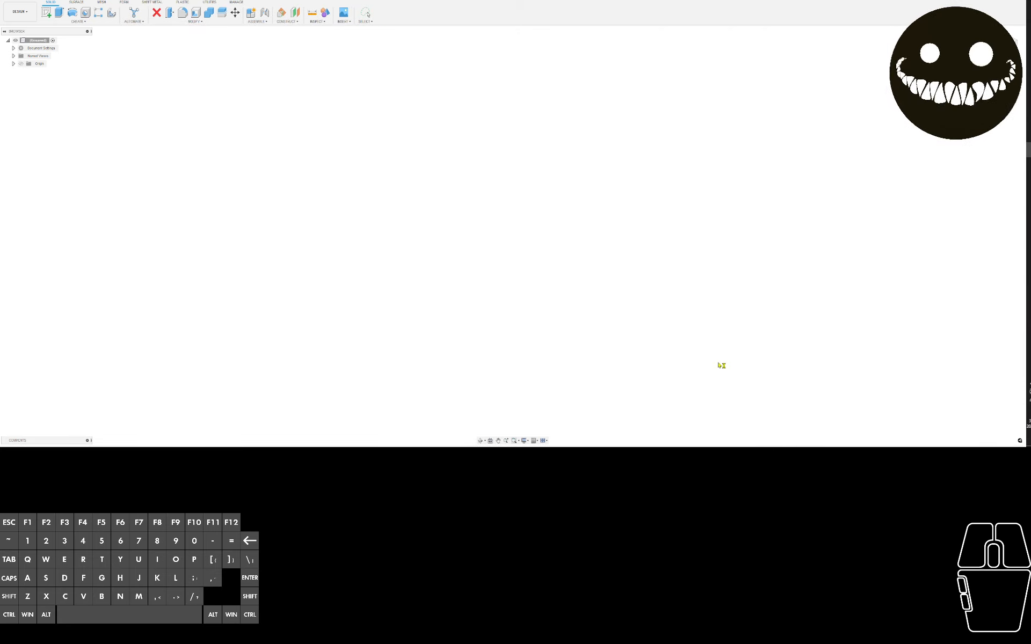
pyautogui.scroll(-3, 660, 258)
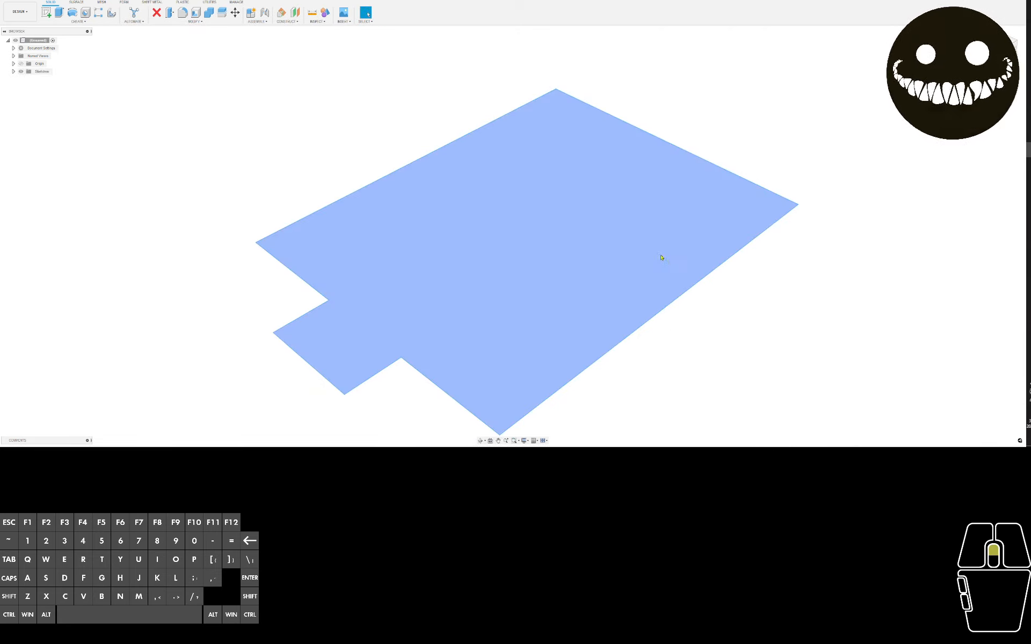
# Open "frame side tab 1.dxf" from the computer's Downloads folder as a separate design
pyautogui.click(18, 1)
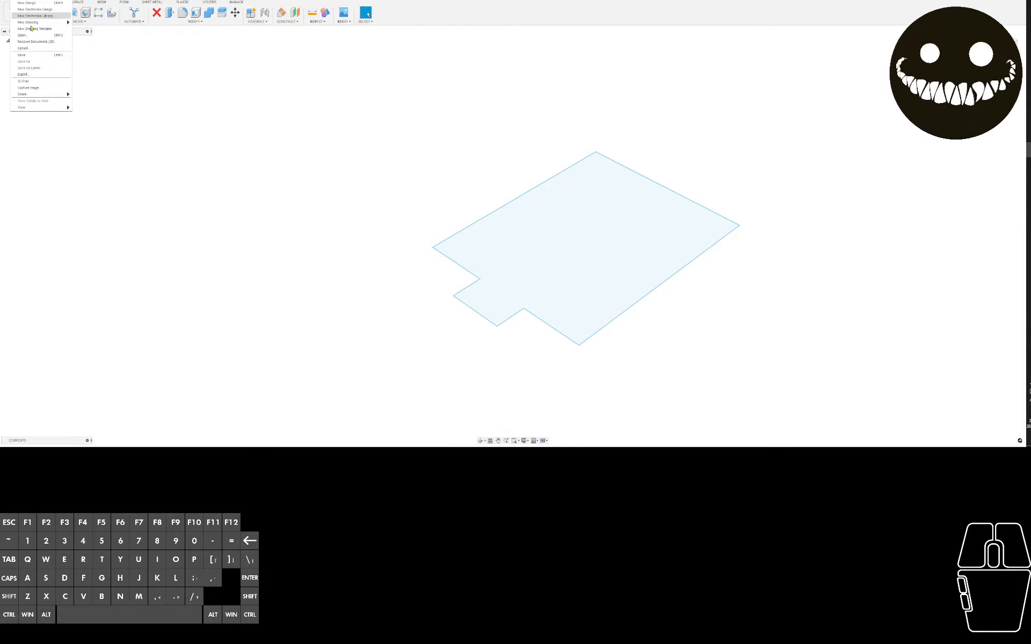
pyautogui.click(34, 37)
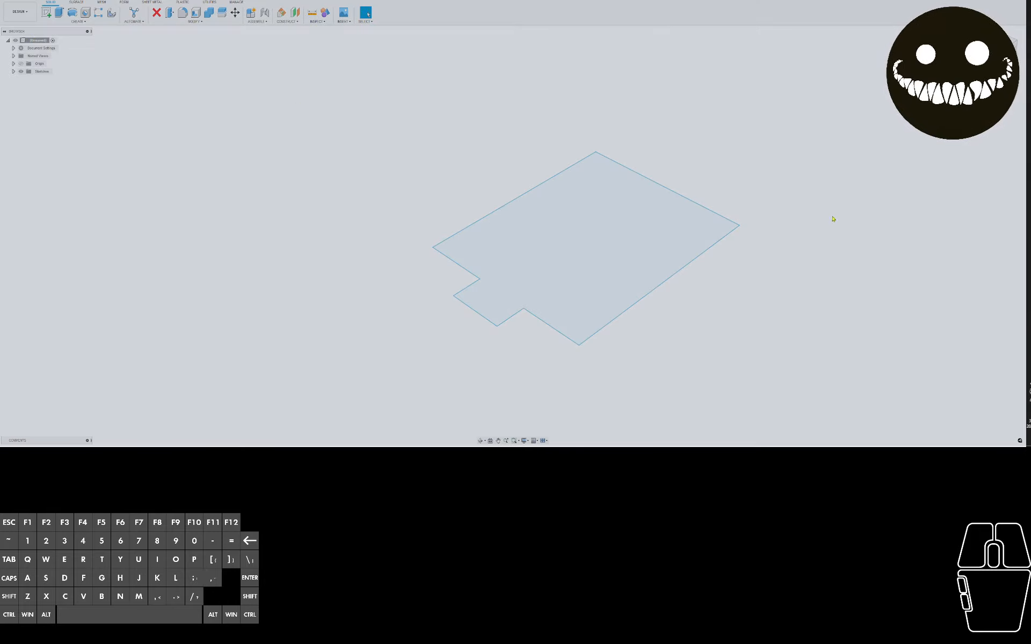
pyautogui.click(437, 283)
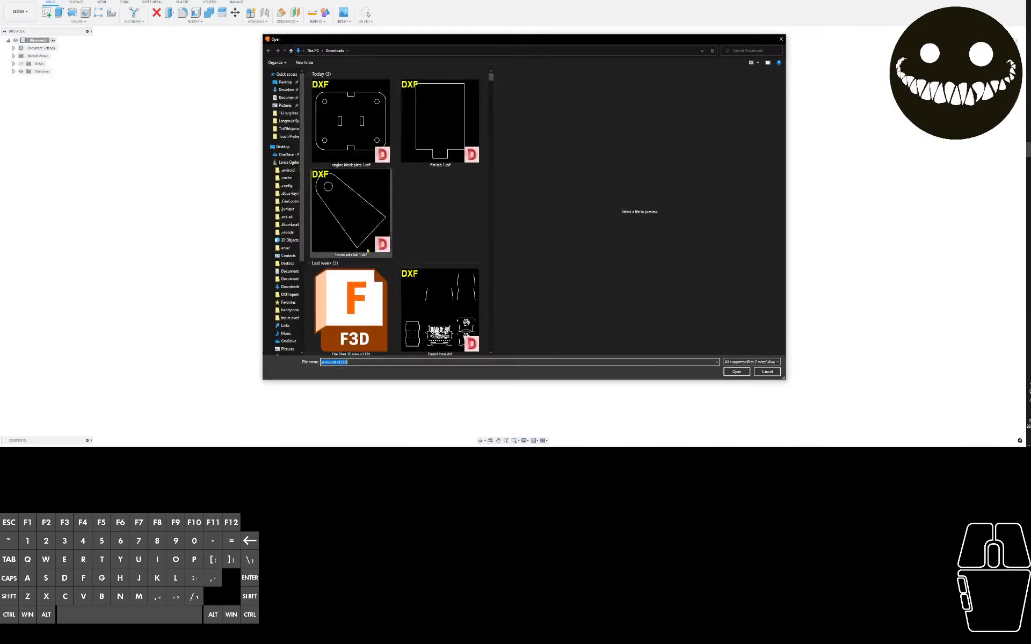
pyautogui.click(439, 122)
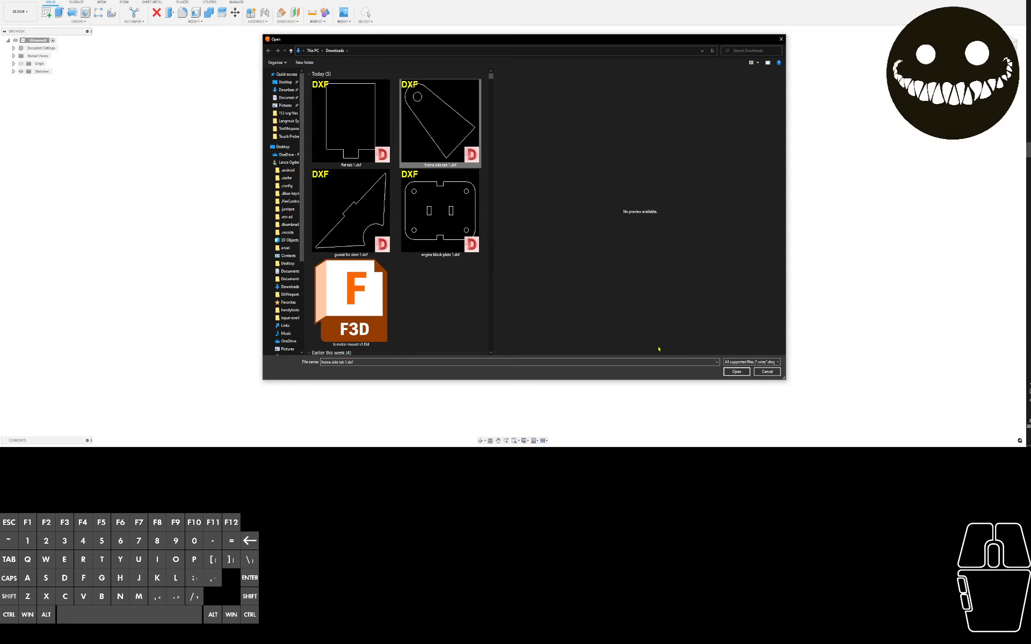
pyautogui.click(737, 372)
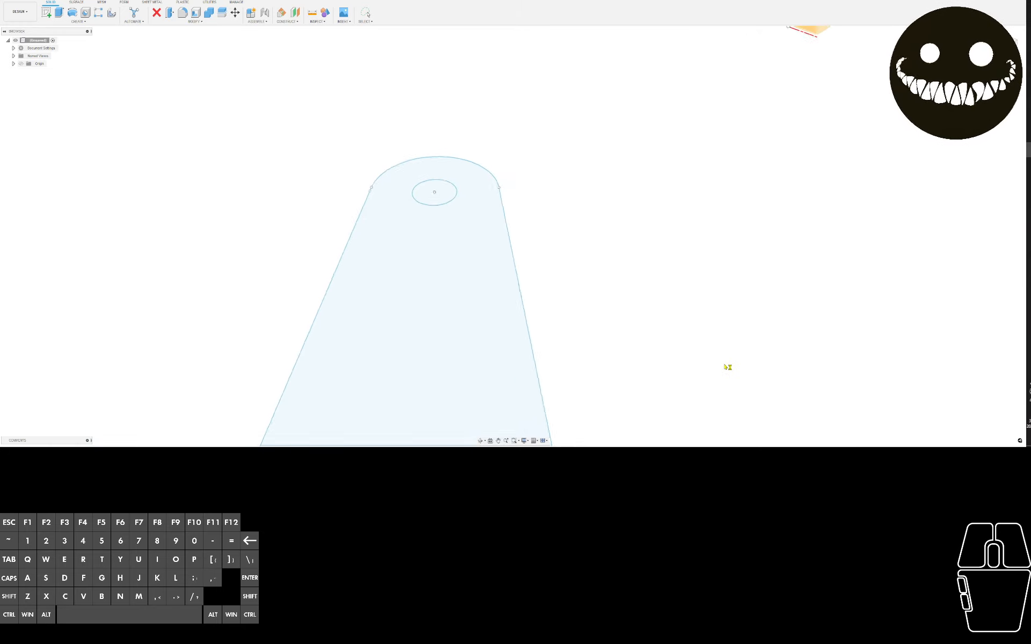
pyautogui.scroll(-10, 706, 338)
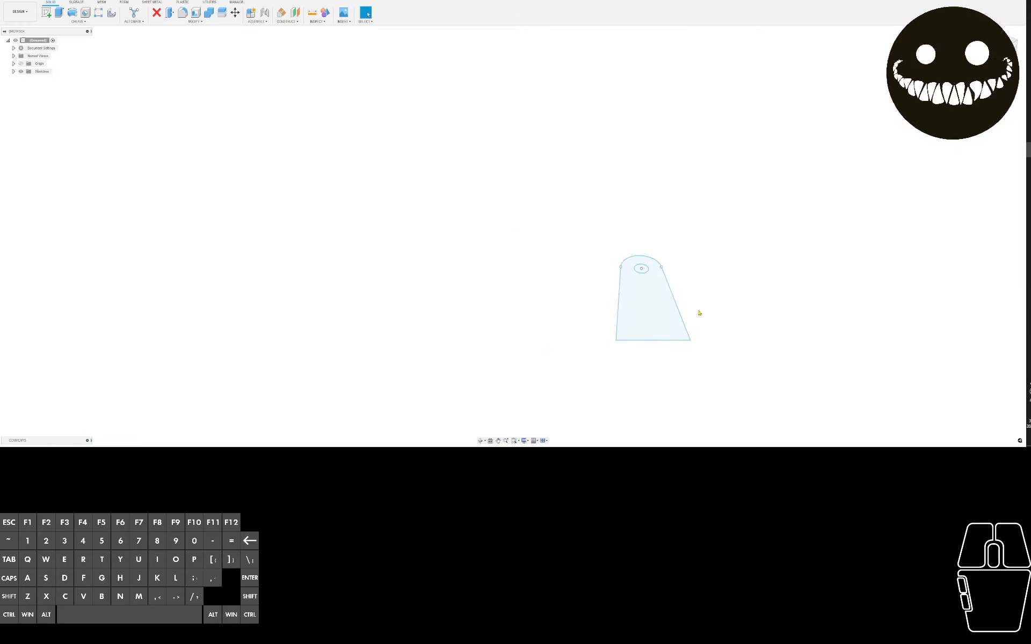
pyautogui.scroll(-4, 561, 211)
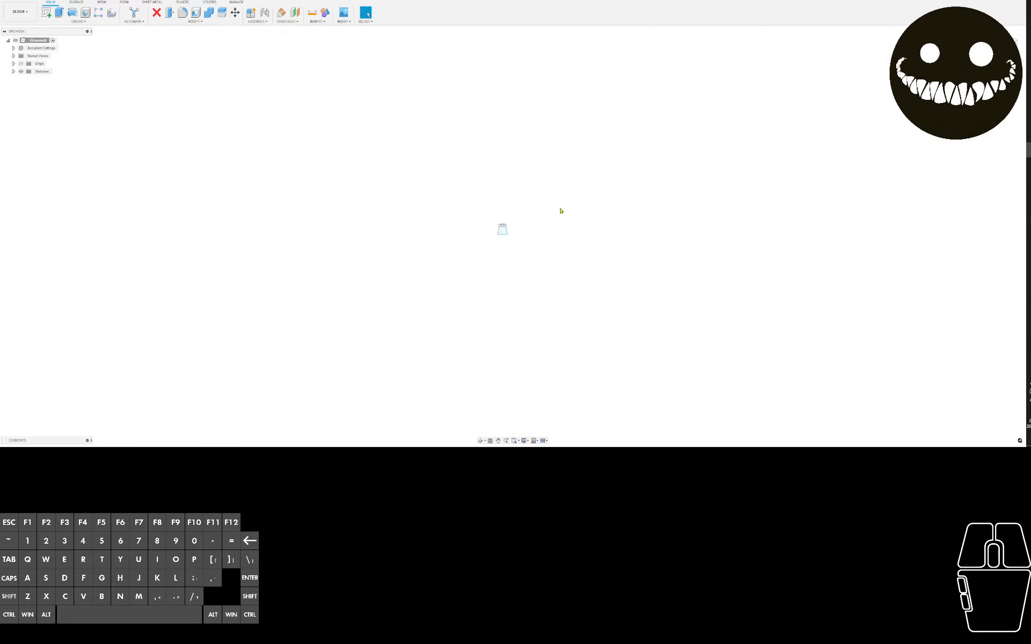
# Undo the import of the frame side tab sketch to empty the design
pyautogui.moveTo(254, 137)
pyautogui.mouseDown(button='middle')
pyautogui.moveTo(195, 111)
pyautogui.moveTo(172, 231)
pyautogui.mouseUp(button='middle')
pyautogui.scroll(3, 173, 230)
pyautogui.scroll(4, 169, 104)
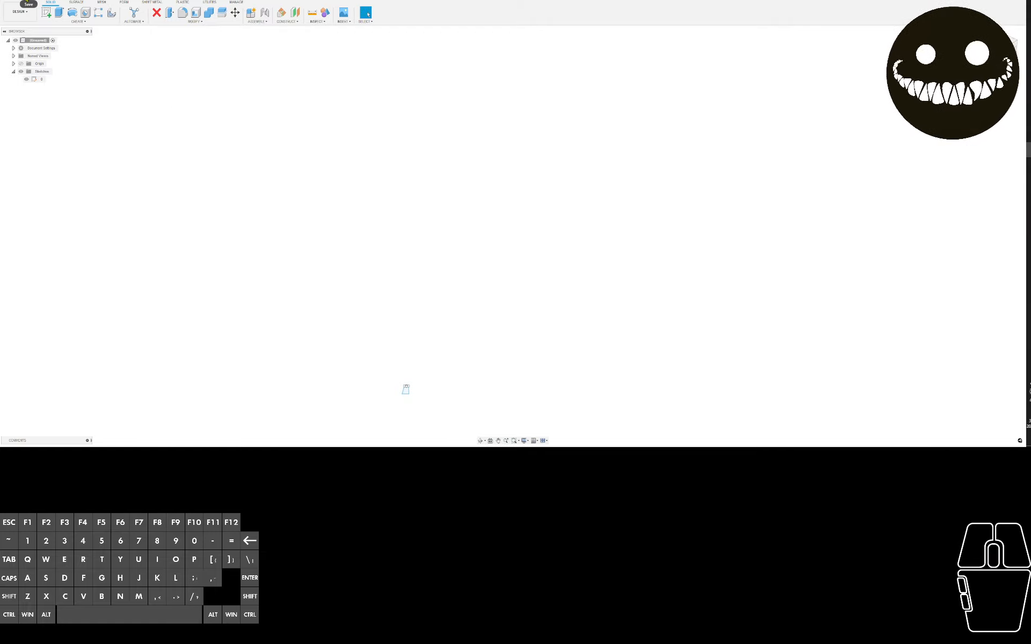
pyautogui.scroll(-2, 504, 197)
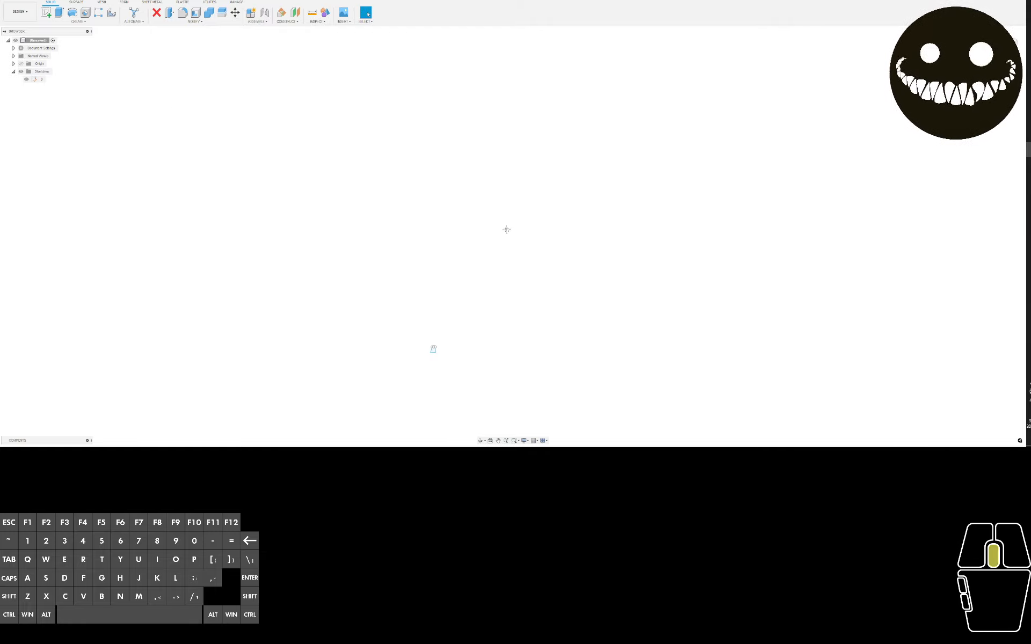
pyautogui.hotkey('ctrl', 'z')
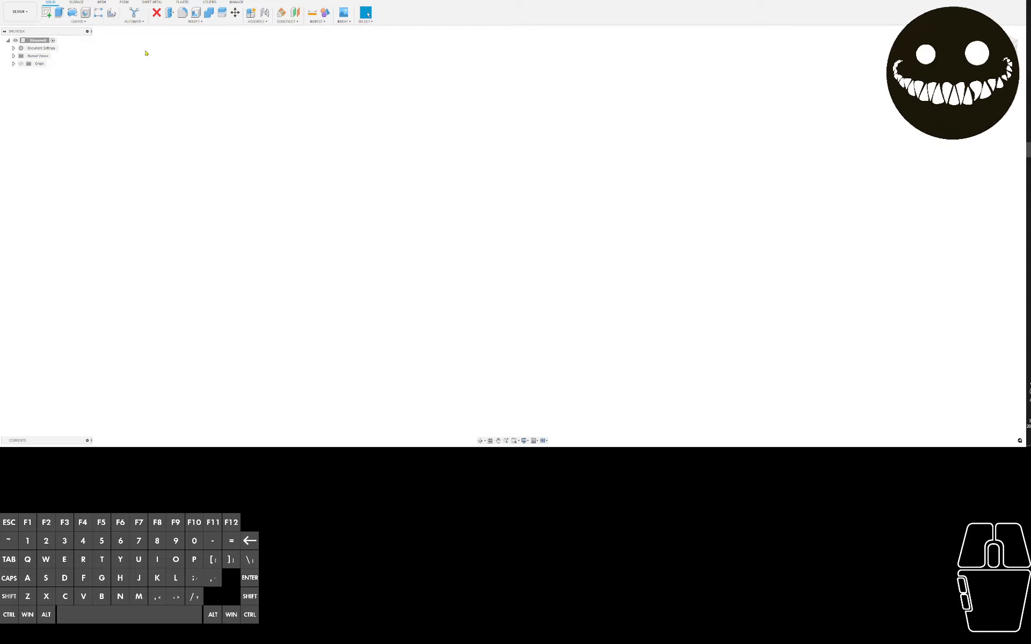
# Create a new sketch and insert "flat tab 1.dxf" from the Downloads folder while the sketch is being edited
pyautogui.moveTo(362, 205); pyautogui.dragTo(358, 211, button='middle')
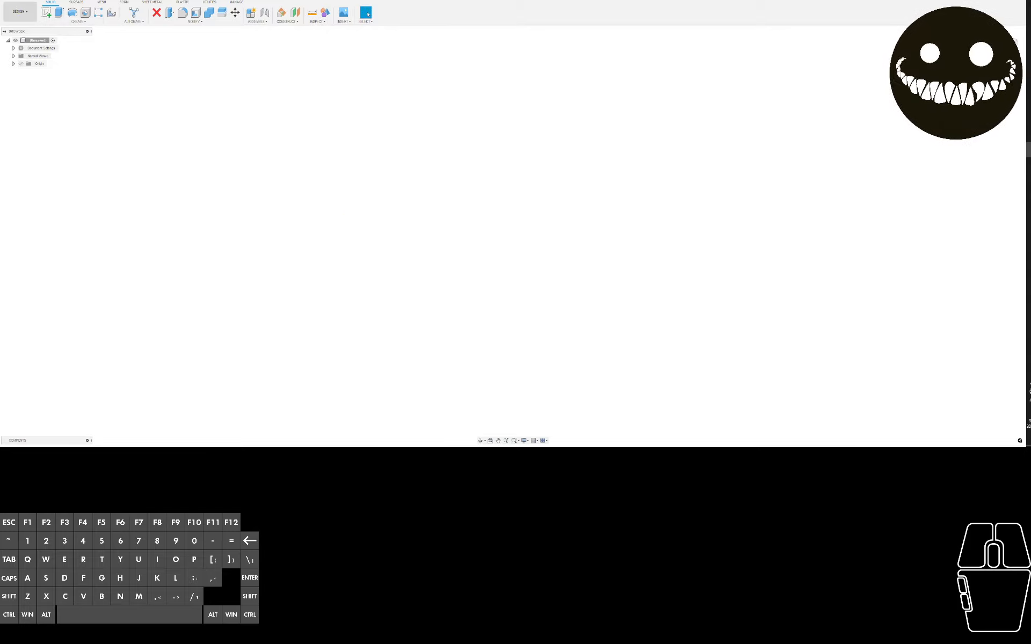
pyautogui.click(43, 17)
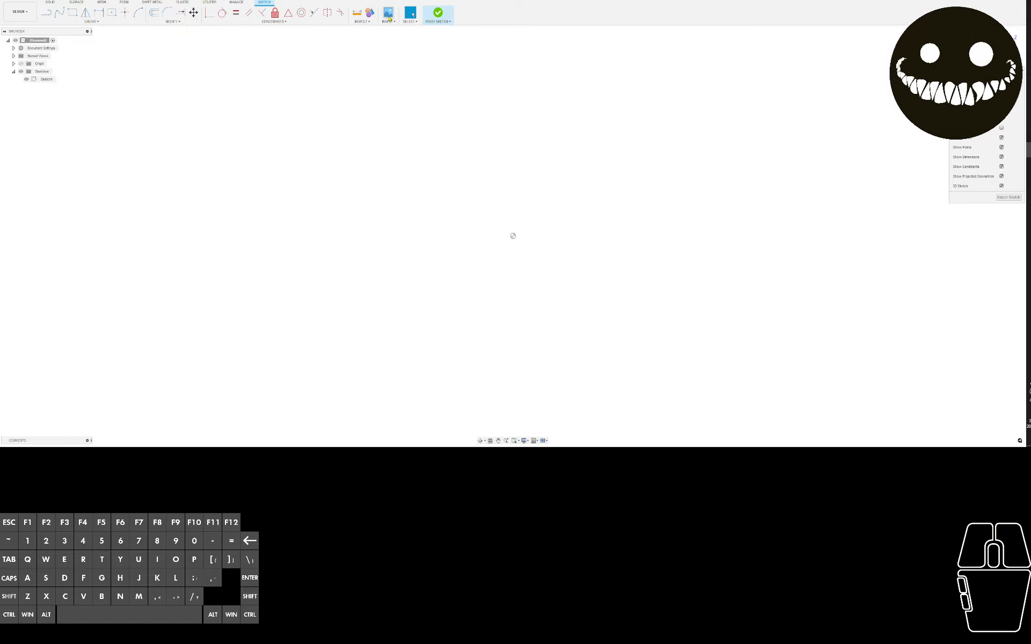
pyautogui.click(390, 19)
pyautogui.click(400, 63)
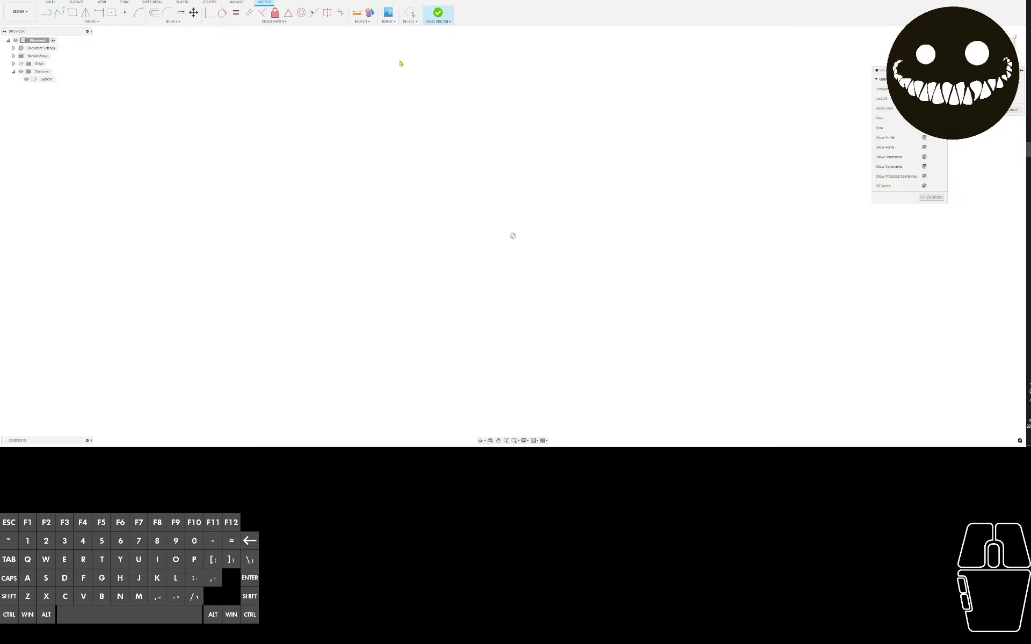
pyautogui.click(513, 234)
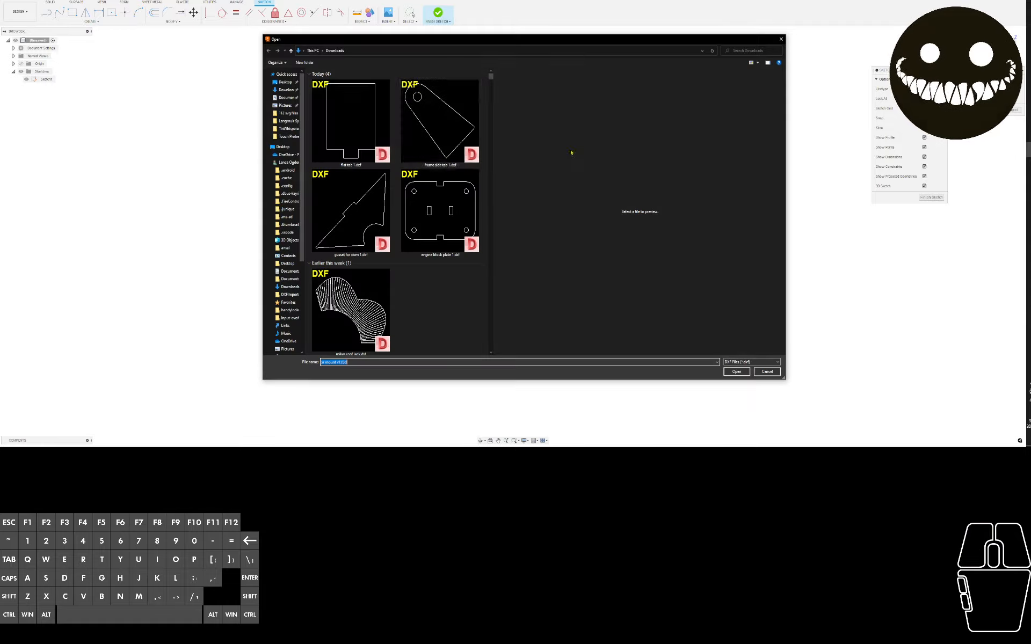
pyautogui.click(737, 371)
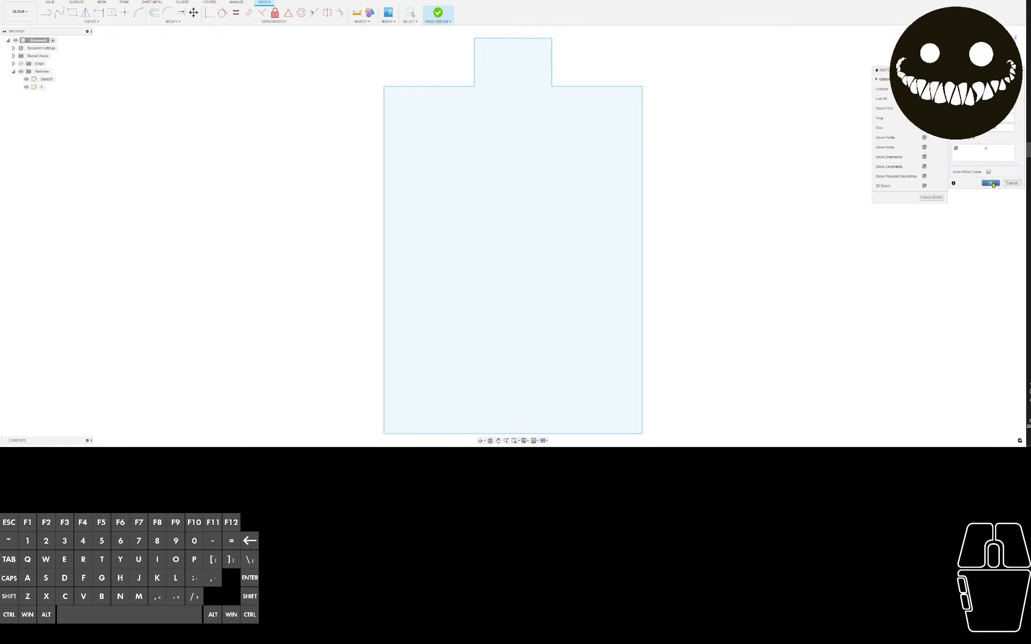
pyautogui.click(991, 184)
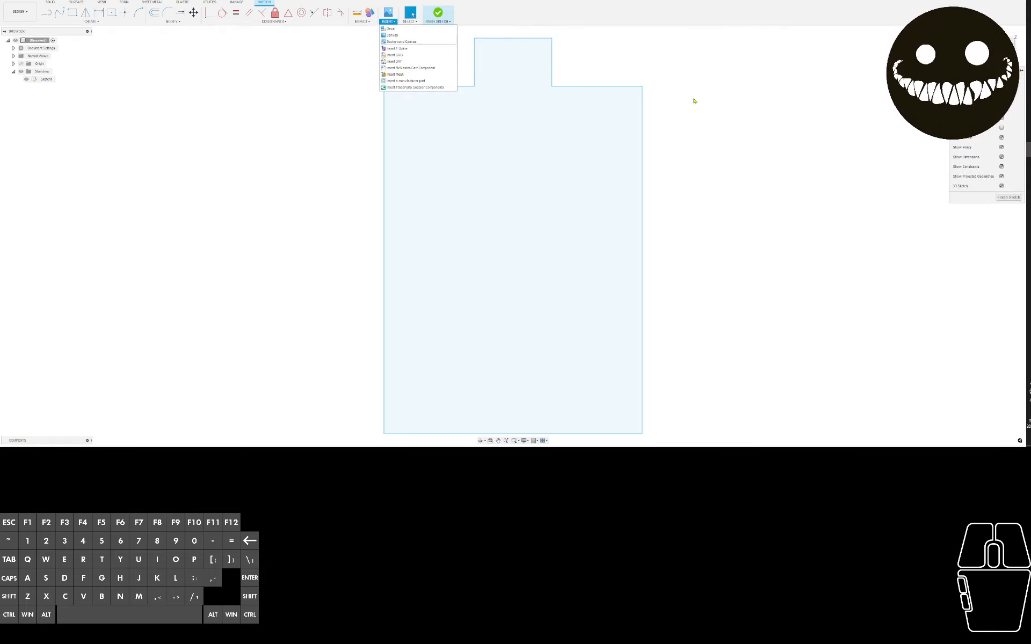
# Insert "frame side tab 1.dxf" from the Downloads folder into the same active sketch
pyautogui.click(405, 63)
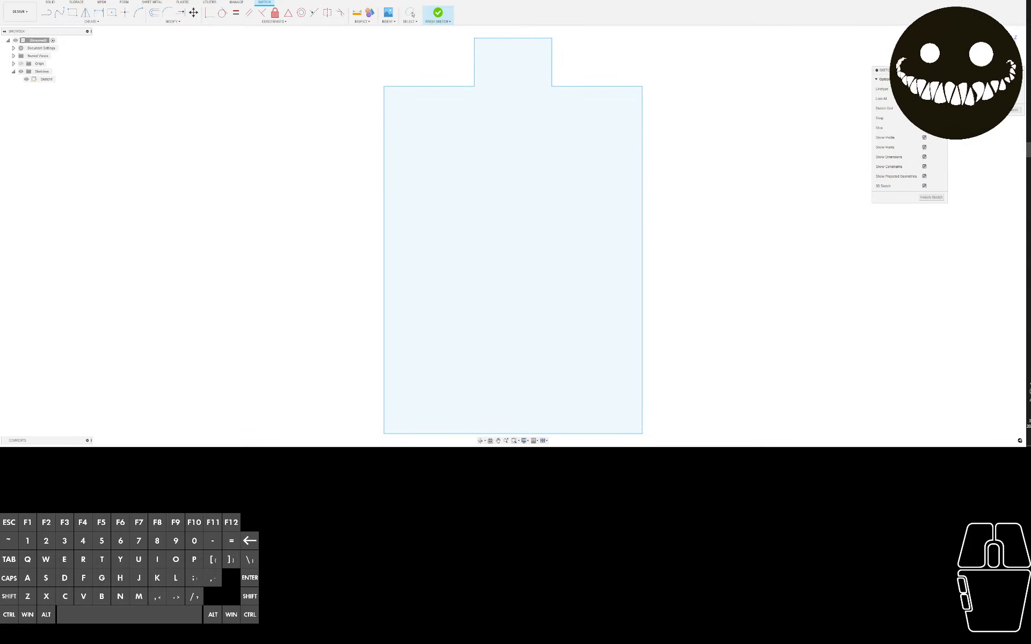
pyautogui.click(999, 90)
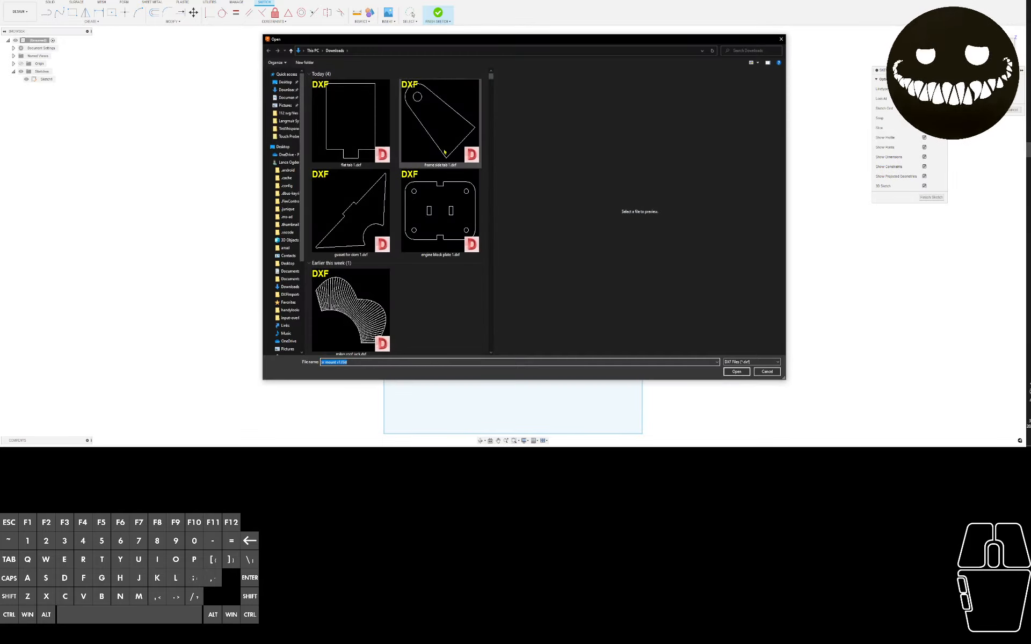
pyautogui.click(444, 150)
pyautogui.click(740, 375)
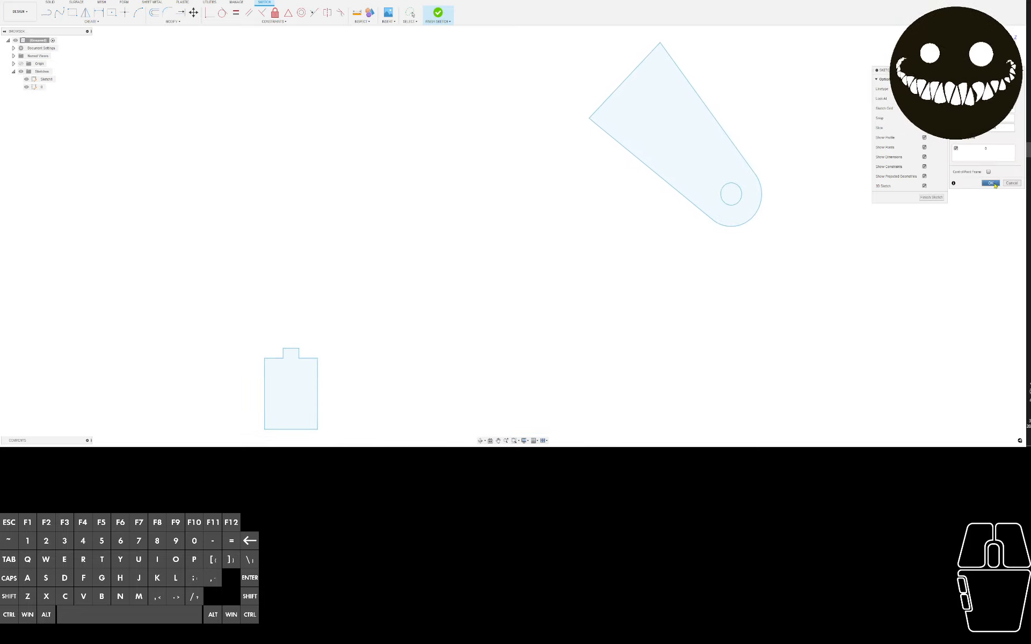
pyautogui.click(991, 183)
# Insert "gusset for dom 1.dxf" from the Downloads folder into the sketch being edited
pyautogui.click(388, 15)
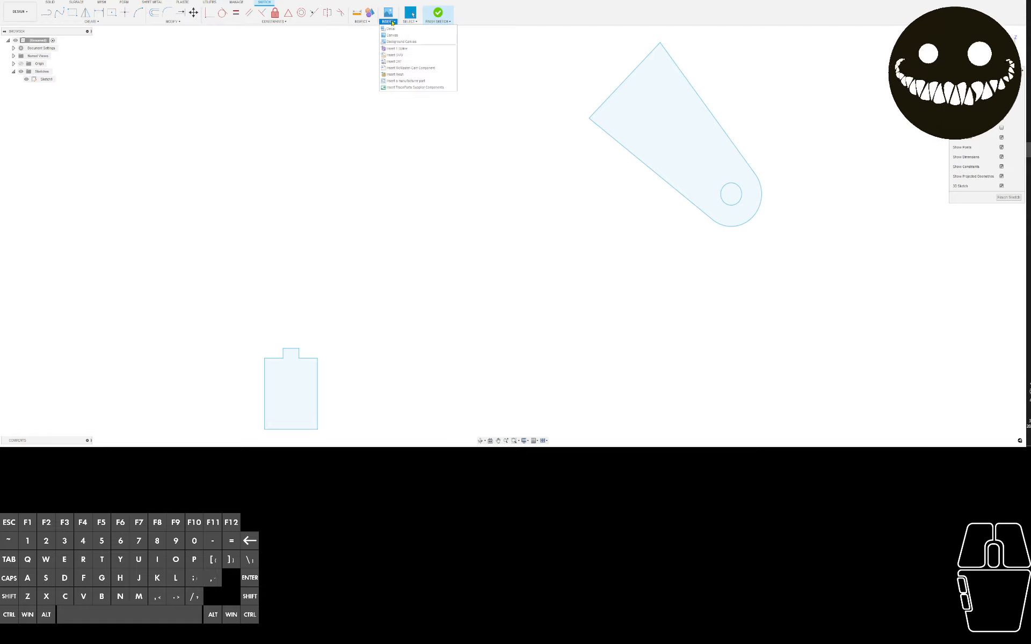
pyautogui.click(398, 62)
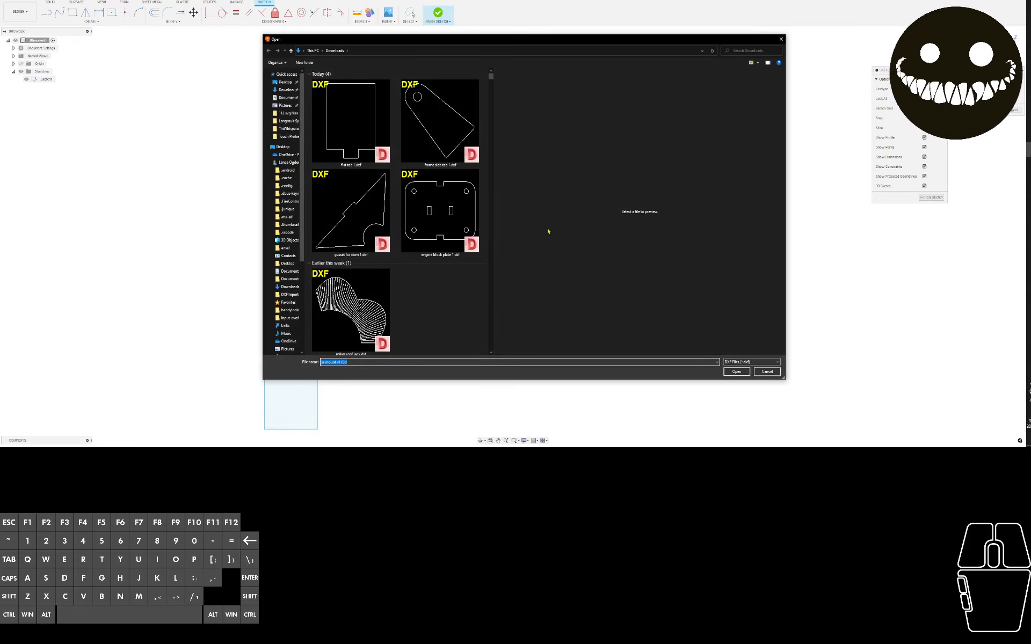
pyautogui.click(360, 234)
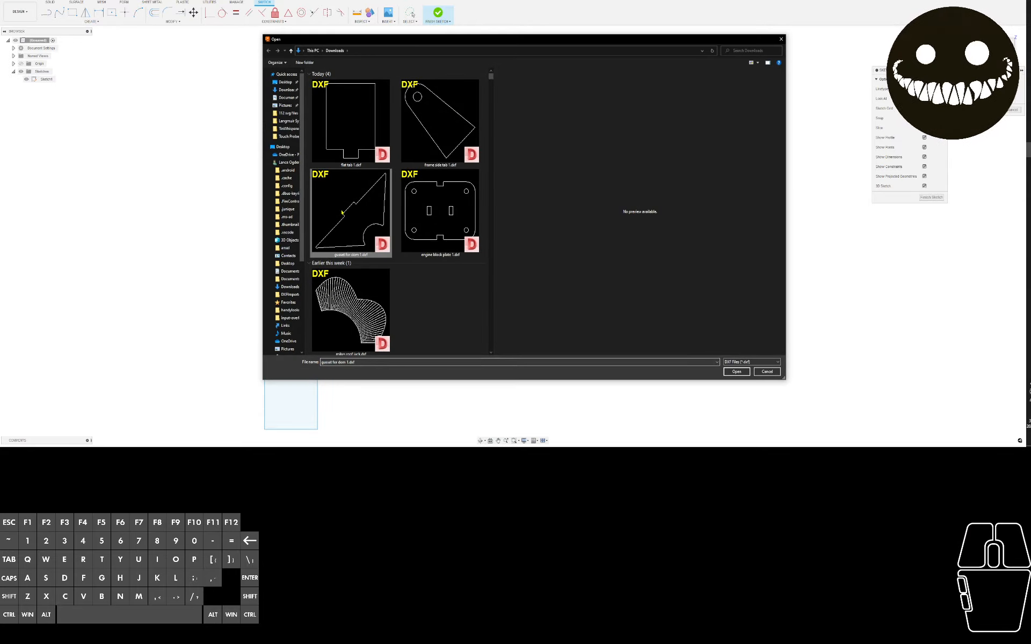
pyautogui.click(736, 372)
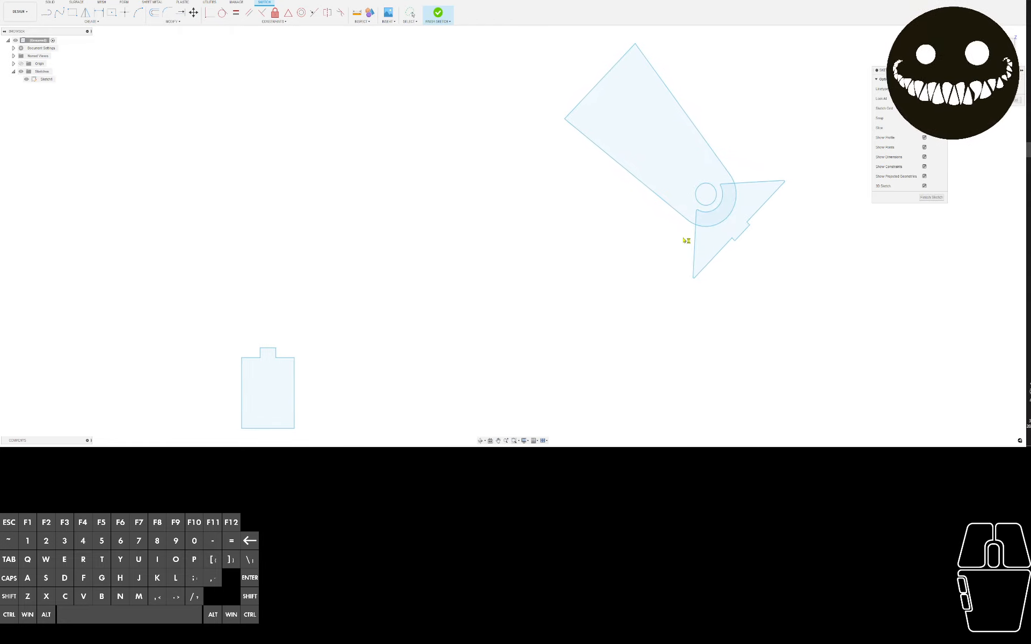
pyautogui.click(711, 199)
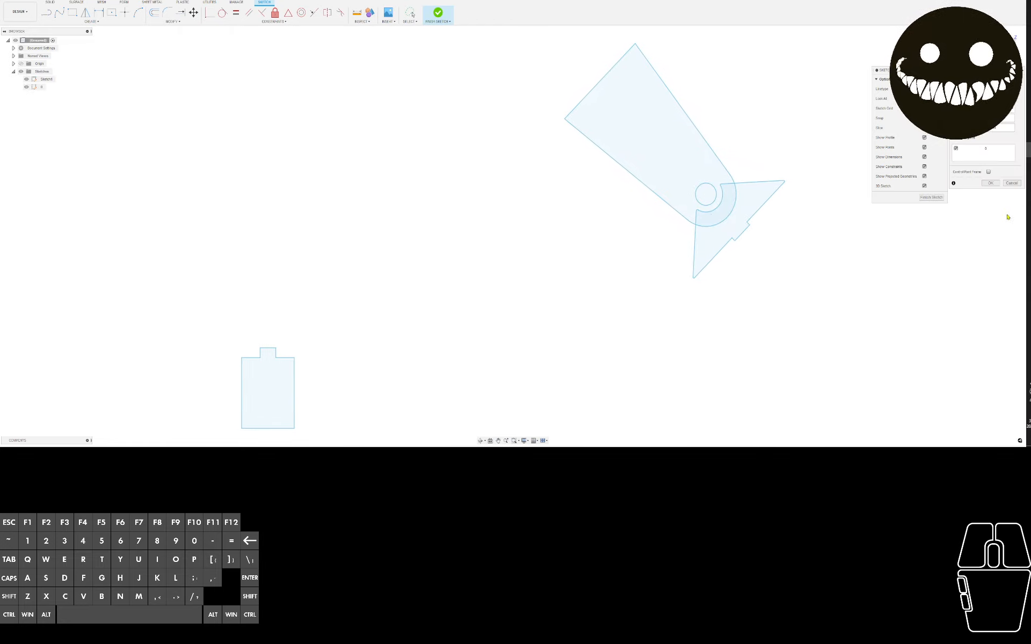
pyautogui.click(990, 183)
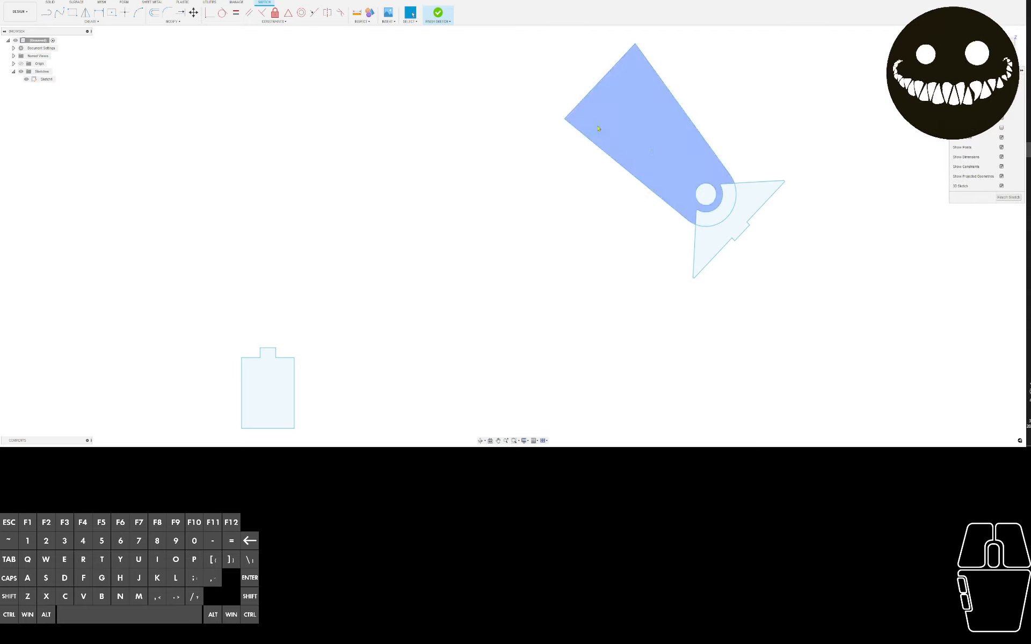
# Insert "engine block plate 1.dxf" from the Downloads folder into the same sketch
pyautogui.click(391, 21)
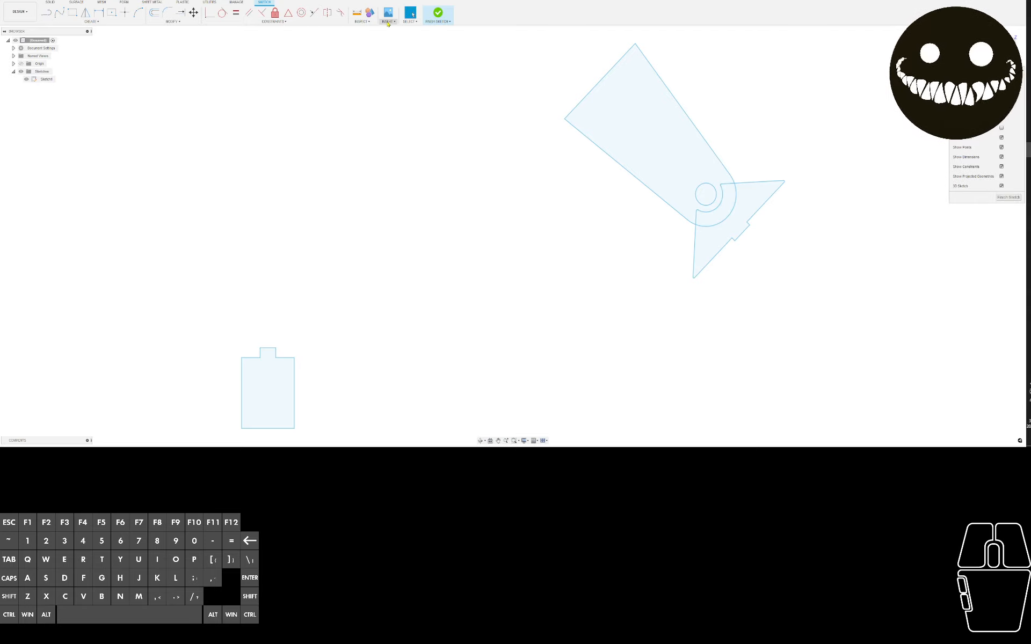
pyautogui.click(403, 61)
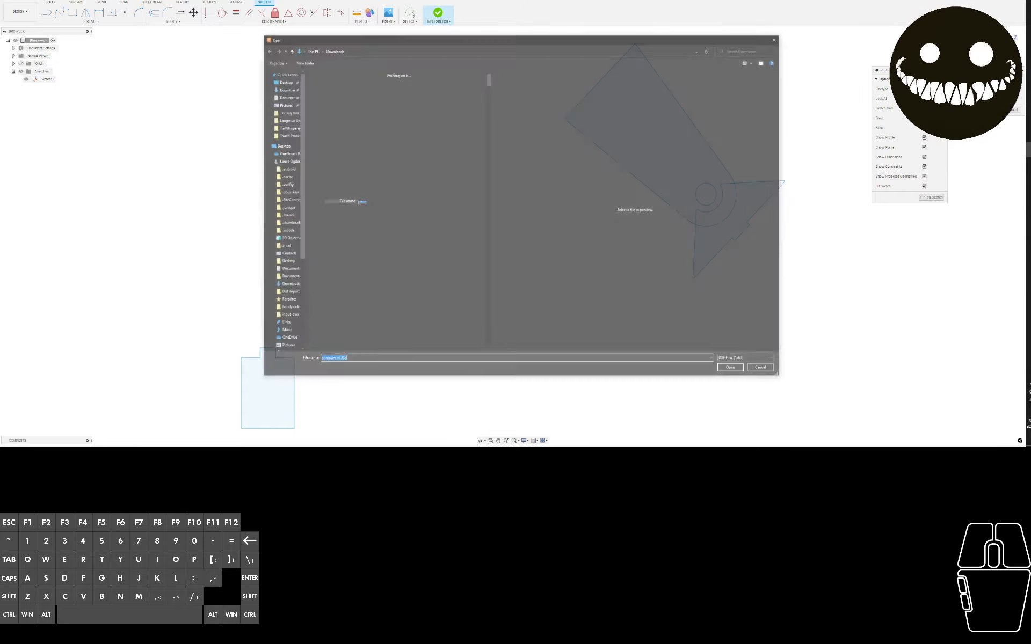
pyautogui.click(441, 228)
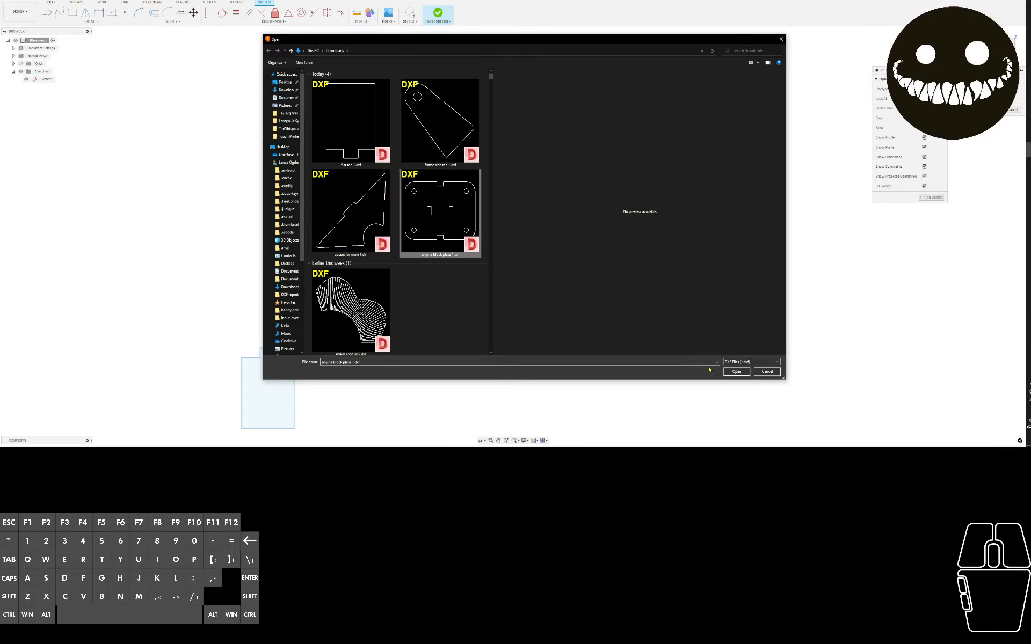
pyautogui.click(735, 371)
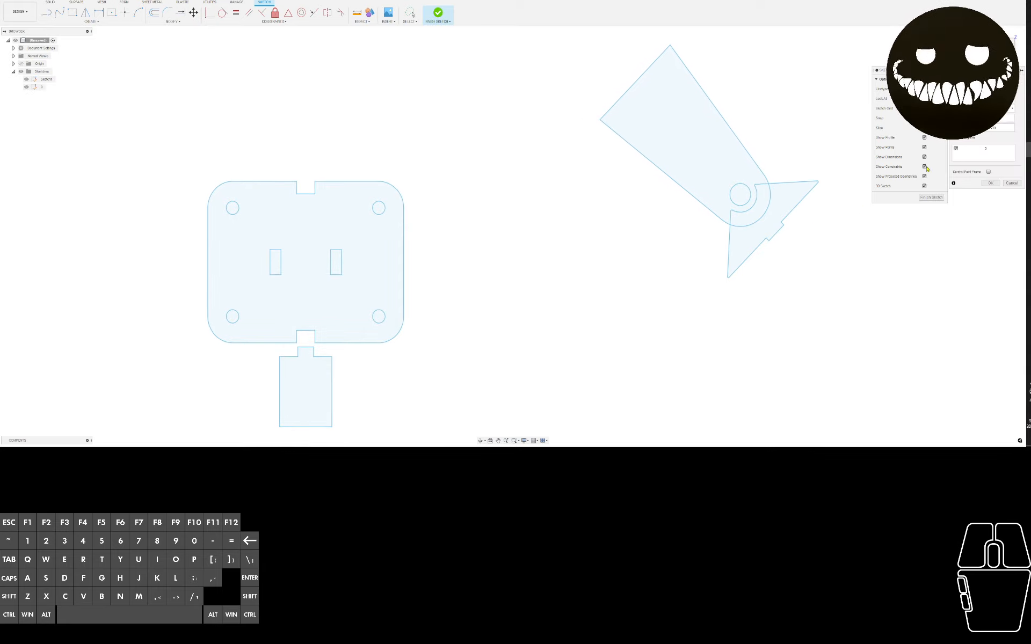
pyautogui.click(995, 185)
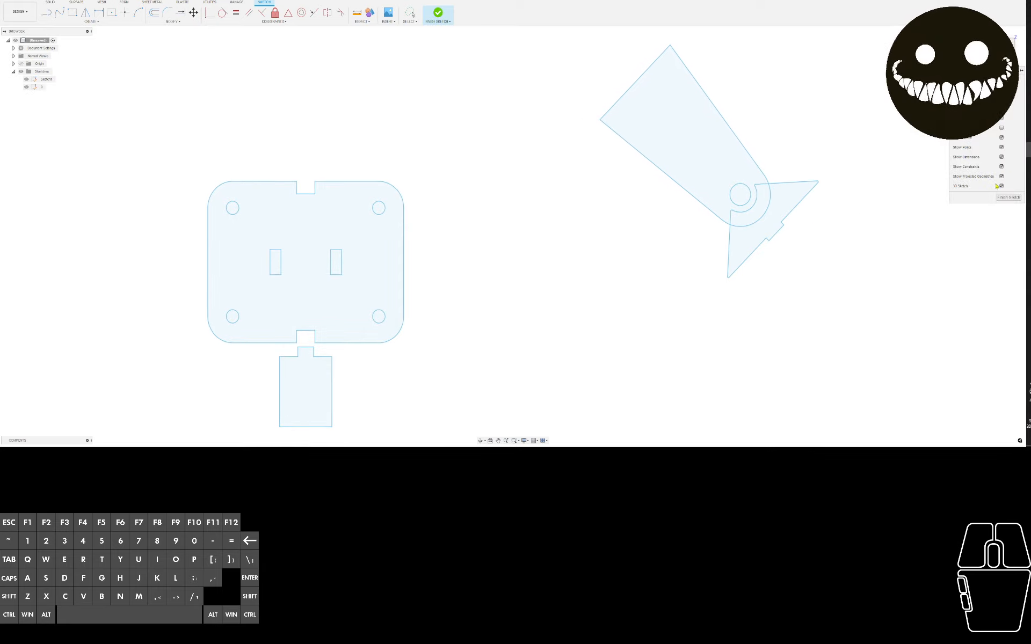
# Move the complete gusset outline off the frame side tab into the gap beside the engine block plate, and finish the sketch
pyautogui.doubleClick(791, 215)
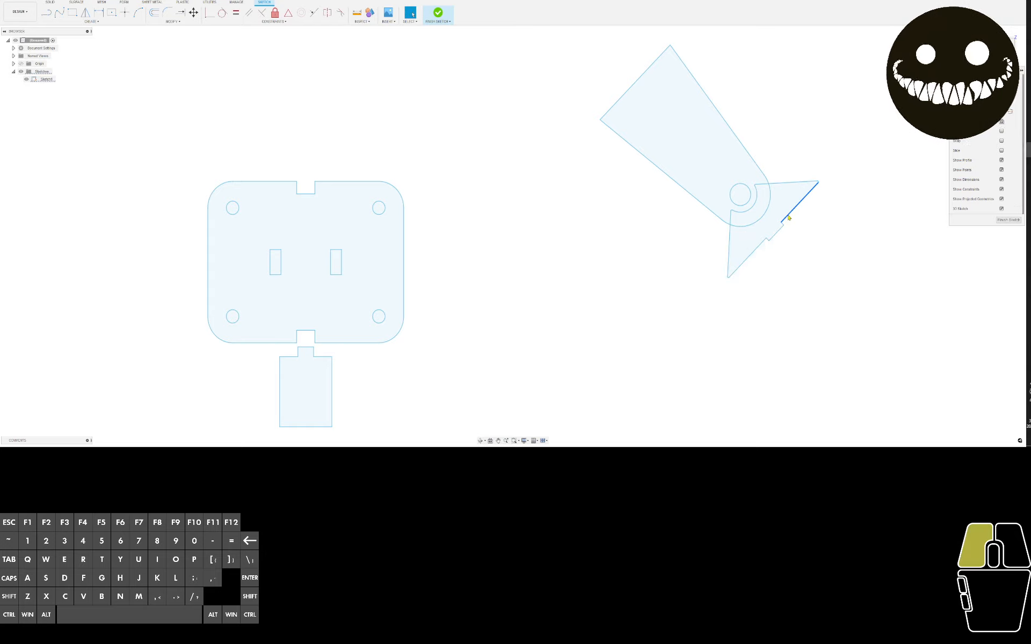
pyautogui.click(792, 187)
pyautogui.keyDown('ctrl'); pyautogui.click(791, 184); pyautogui.keyUp('ctrl')
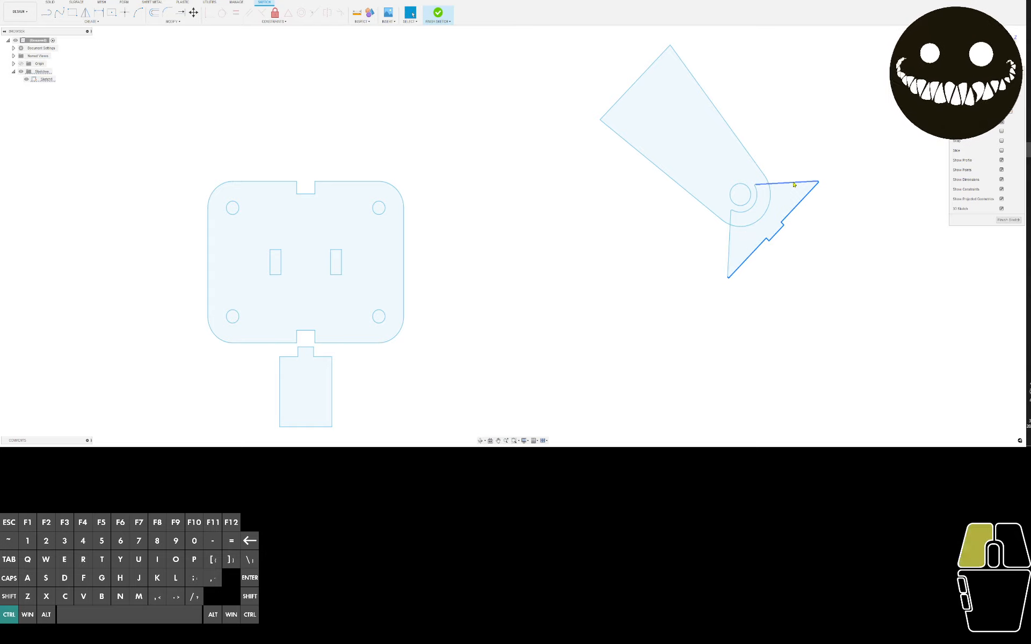
pyautogui.keyDown('ctrl'); pyautogui.click(752, 209); pyautogui.keyUp('ctrl')
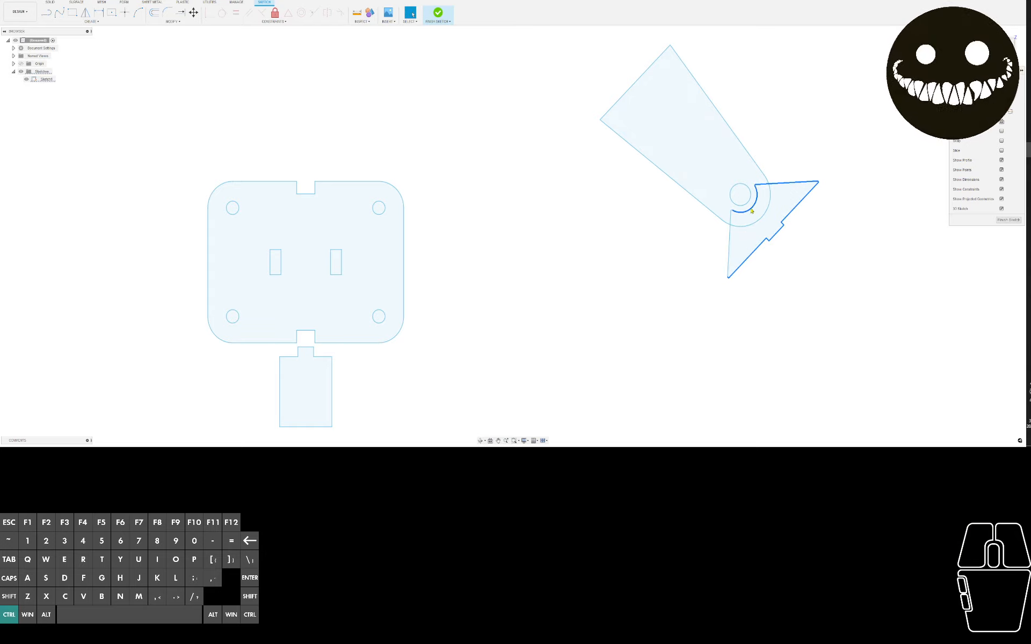
pyautogui.keyDown('shift'); pyautogui.click(731, 236); pyautogui.keyUp('shift')
pyautogui.scroll(8, 731, 236)
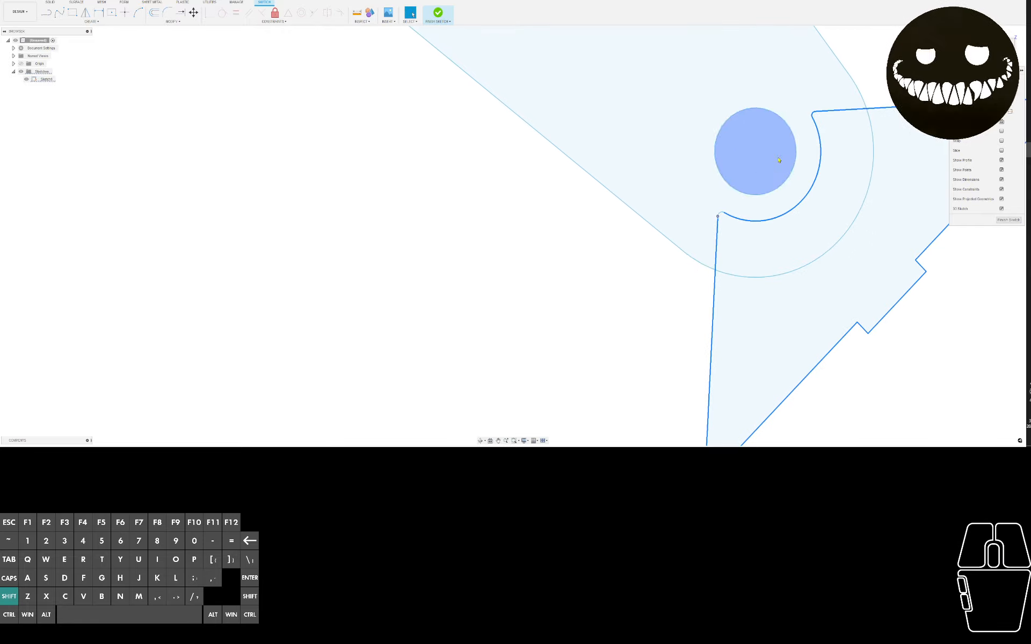
pyautogui.scroll(-2, 730, 247)
pyautogui.scroll(3, 746, 282)
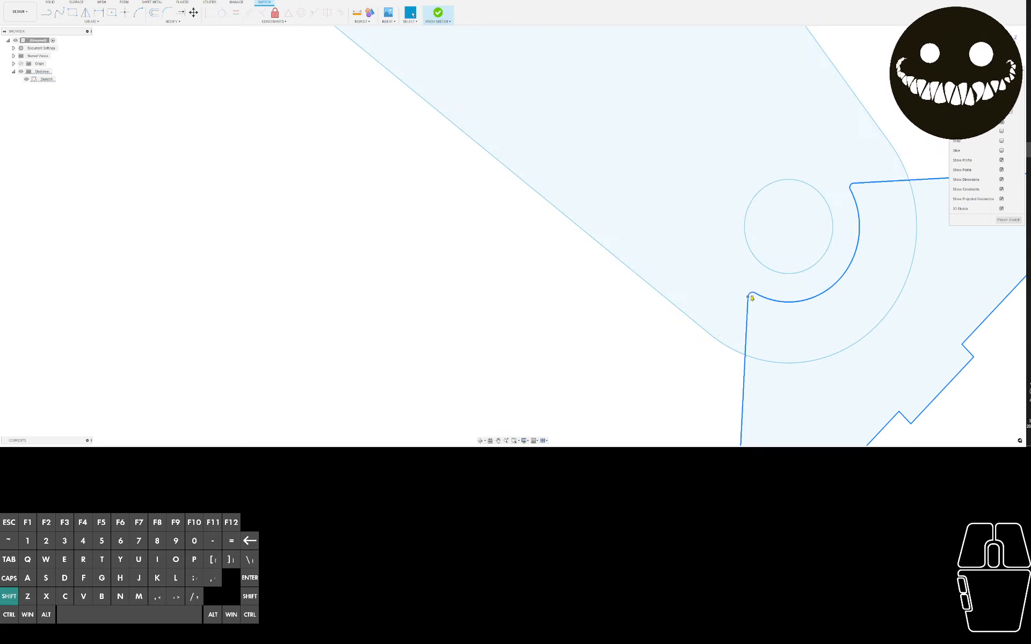
pyautogui.scroll(-6, 746, 387)
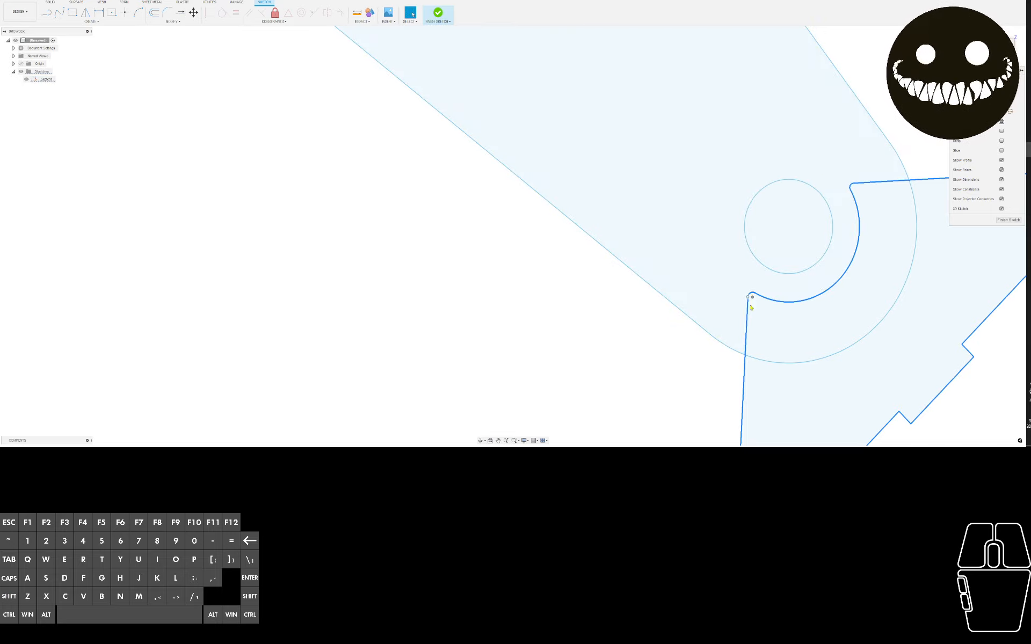
pyautogui.moveTo(746, 387); pyautogui.dragTo(334, 394)
pyautogui.scroll(-6, 481, 307)
pyautogui.moveTo(569, 328); pyautogui.dragTo(733, 82, button='middle')
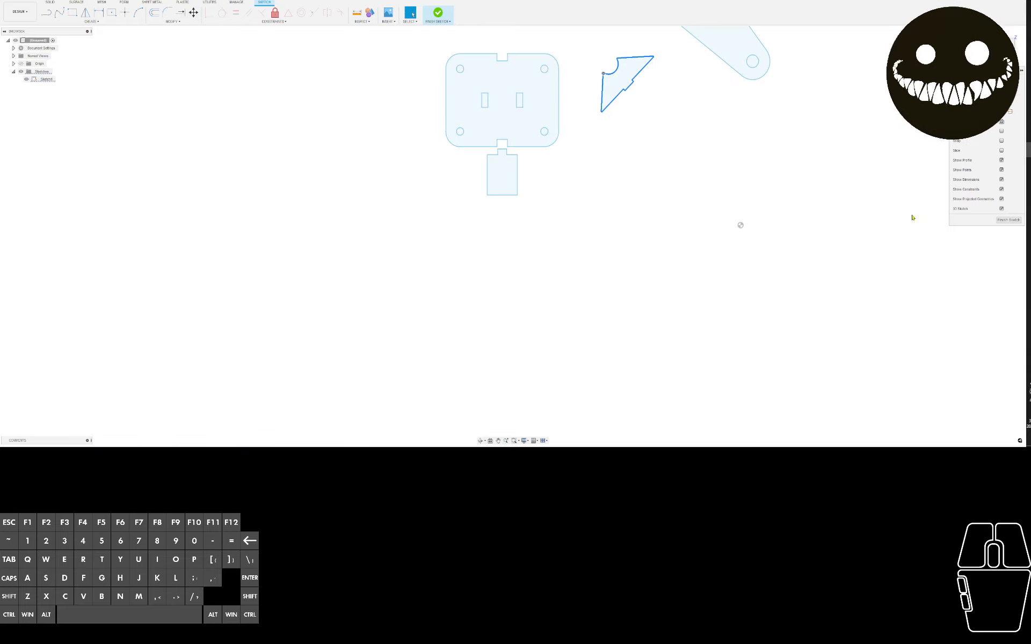
pyautogui.moveTo(852, 235); pyautogui.dragTo(745, 322, button='middle')
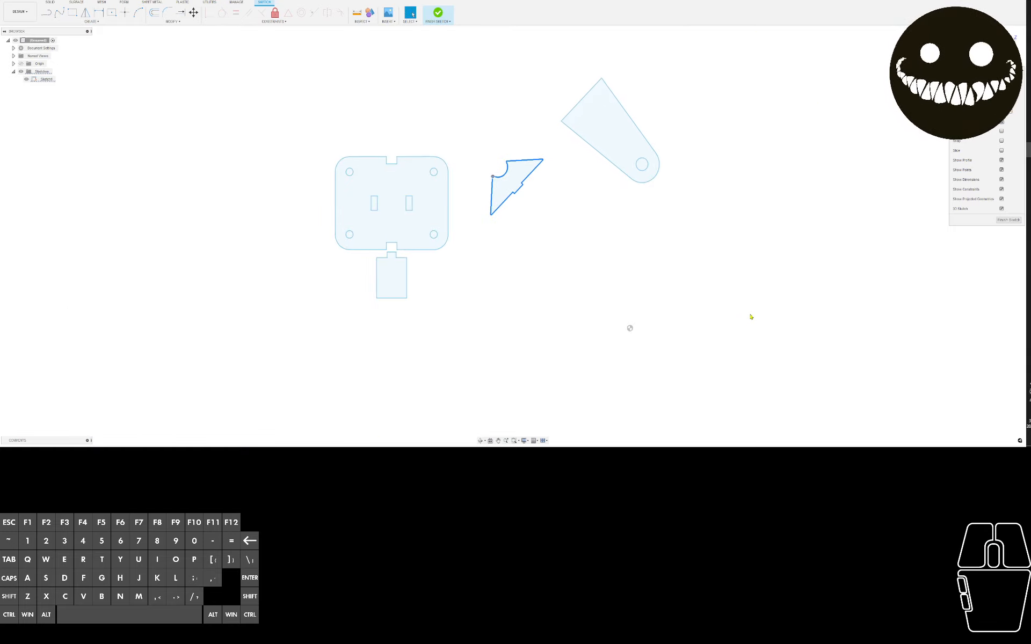
pyautogui.scroll(-4, 654, 223)
pyautogui.moveTo(616, 222)
pyautogui.mouseDown(button='middle')
pyautogui.moveTo(628, 276)
pyautogui.moveTo(625, 266)
pyautogui.mouseUp(button='middle')
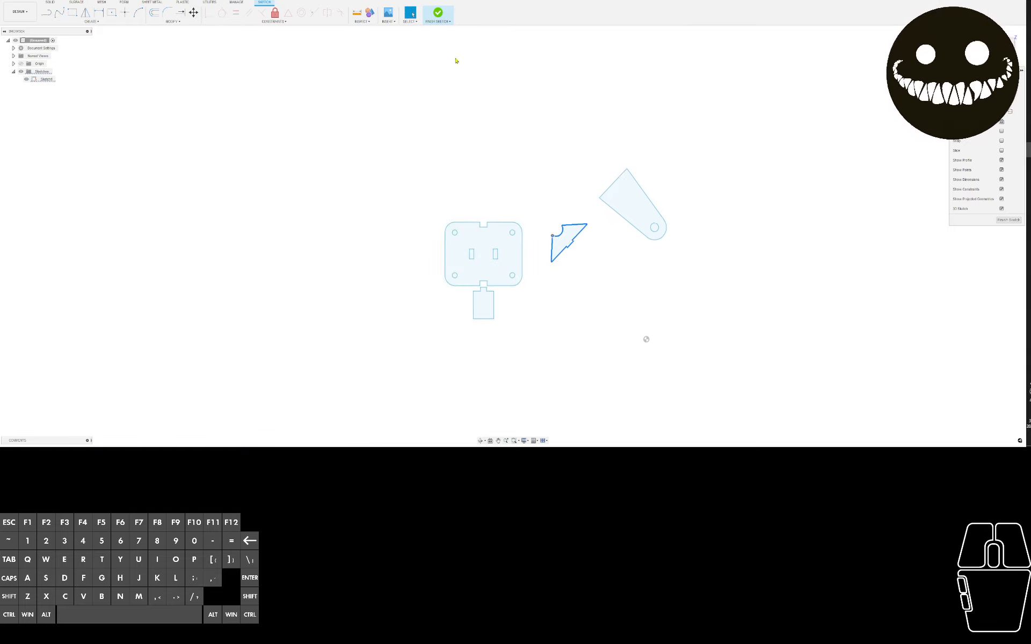
pyautogui.click(438, 12)
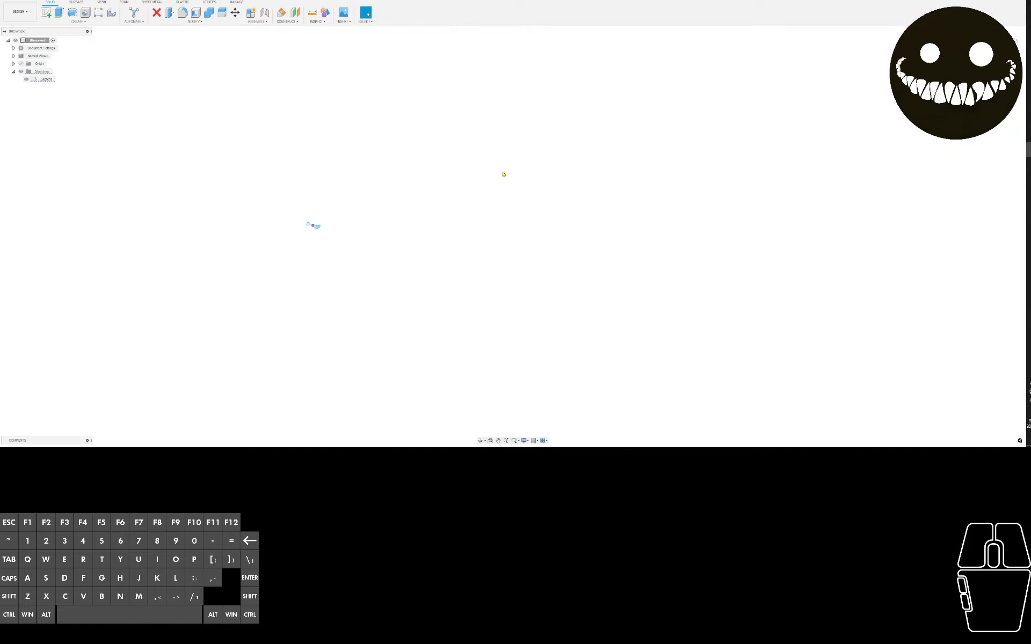
# Extrude the frame side tab, gusset, engine block plate and flat tab profiles together by .25 in as new bodies
pyautogui.scroll(10, 325, 219)
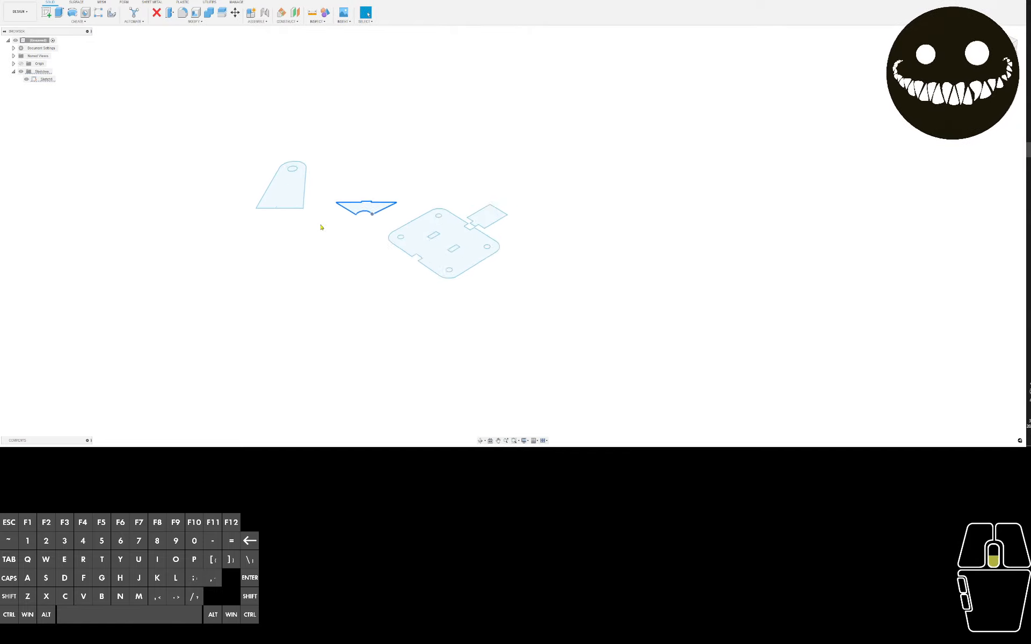
pyautogui.press('e')
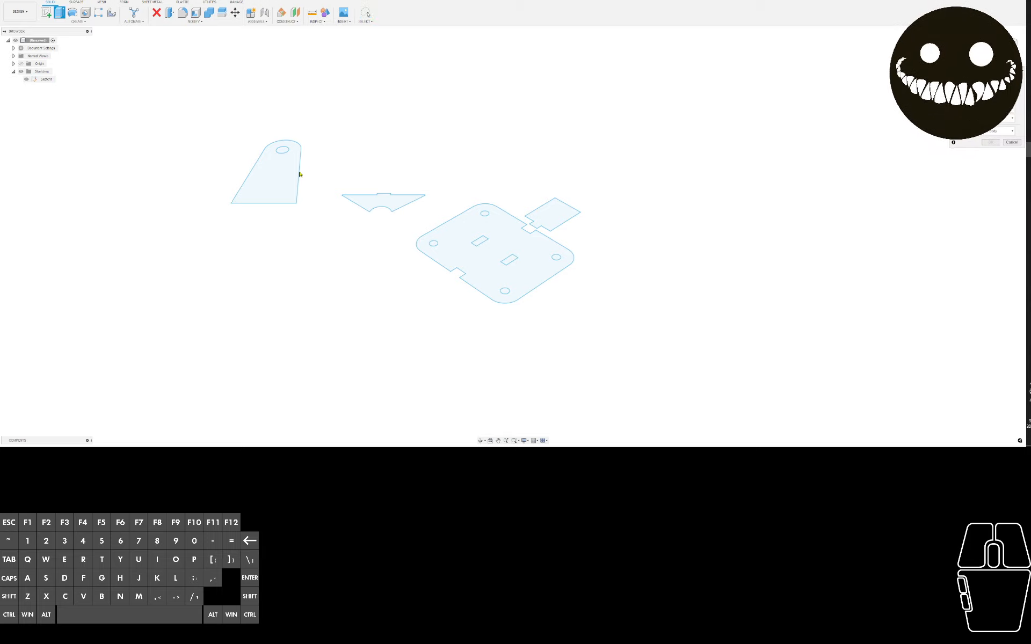
pyautogui.click(296, 172)
pyautogui.click(485, 241)
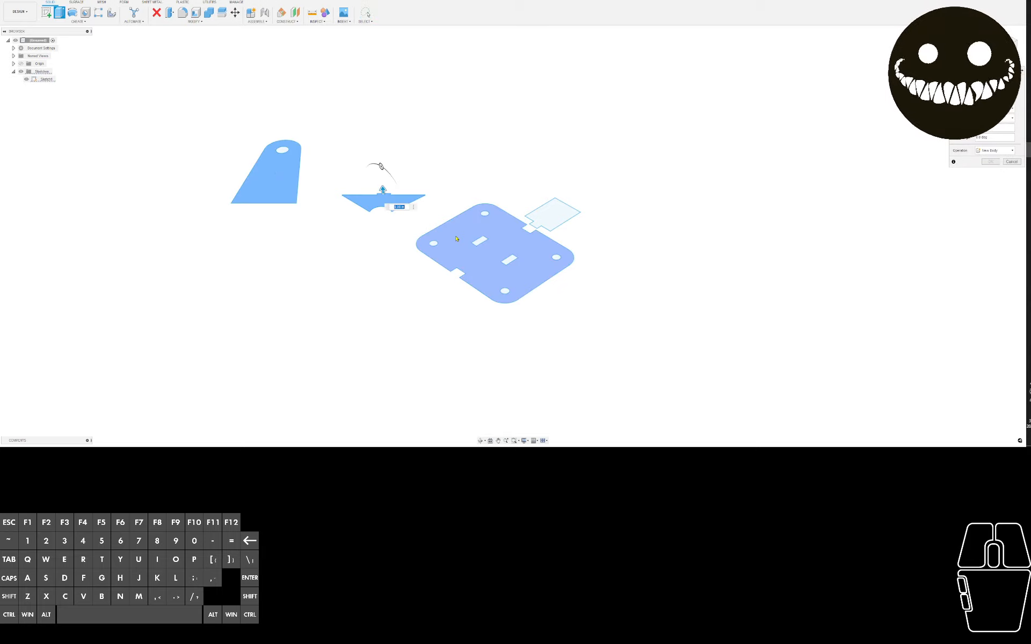
pyautogui.click(553, 214)
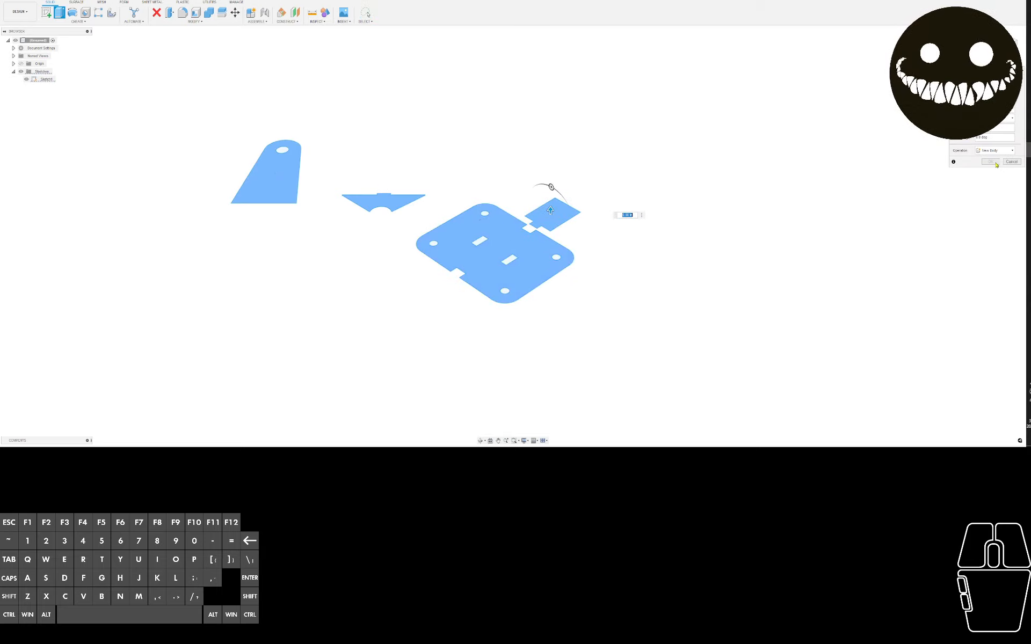
pyautogui.write('.5')
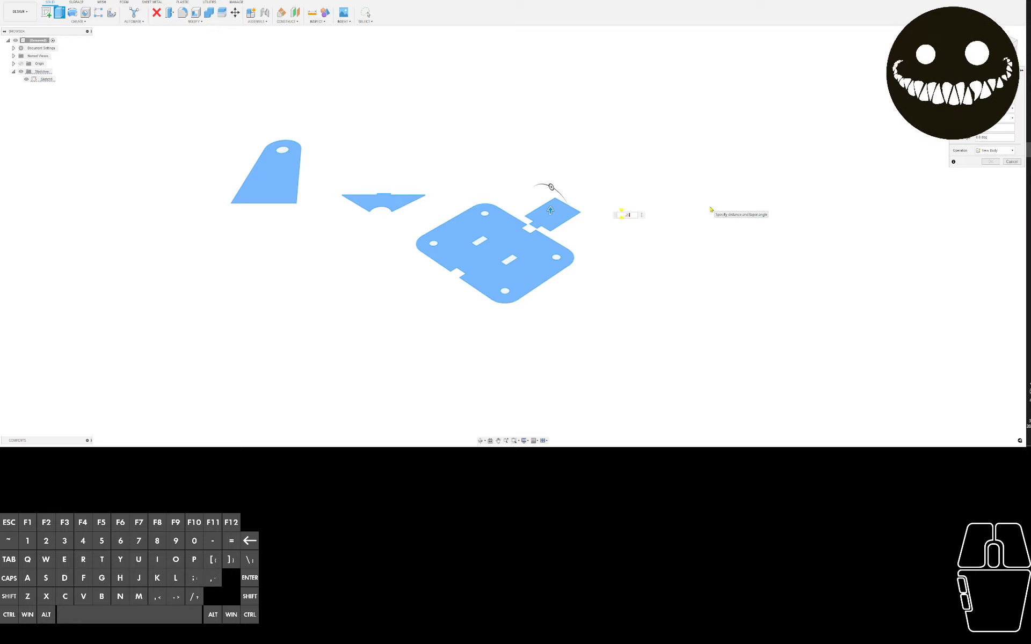
pyautogui.press('Return')
pyautogui.moveTo(229, 72)
pyautogui.mouseDown()
pyautogui.moveTo(726, 398)
pyautogui.moveTo(248, 357)
pyautogui.moveTo(340, 79)
pyautogui.mouseUp()
pyautogui.click(235, 13)
pyautogui.press('super')
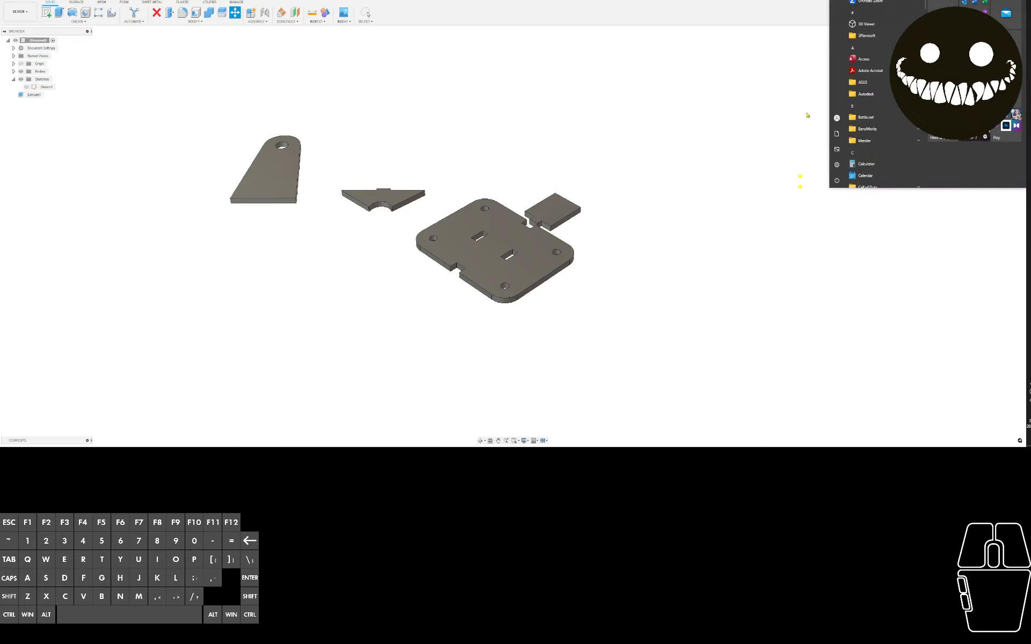
pyautogui.click(807, 115)
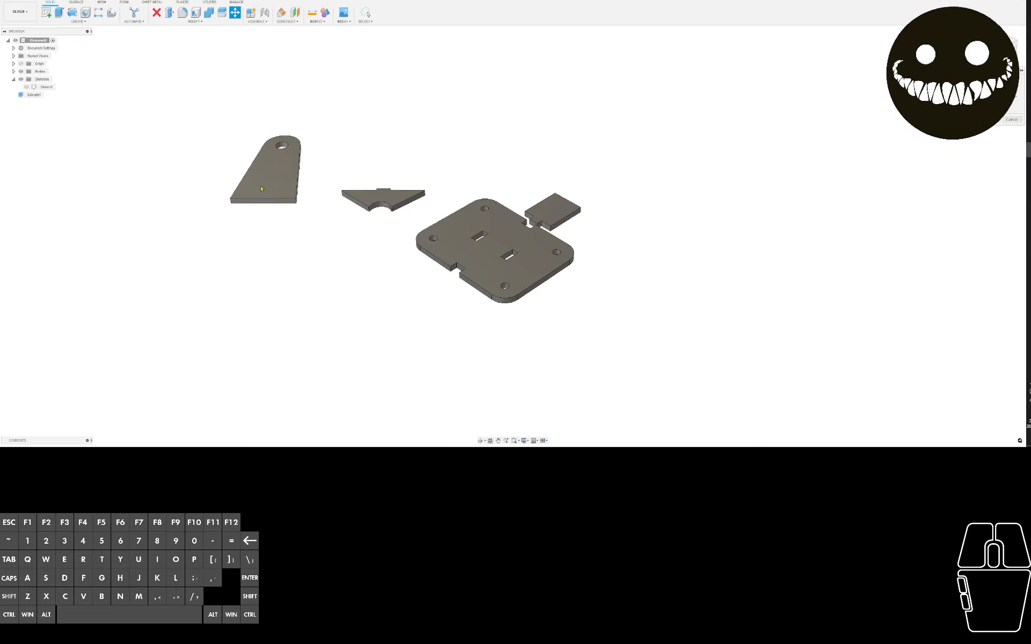
pyautogui.click(1015, 120)
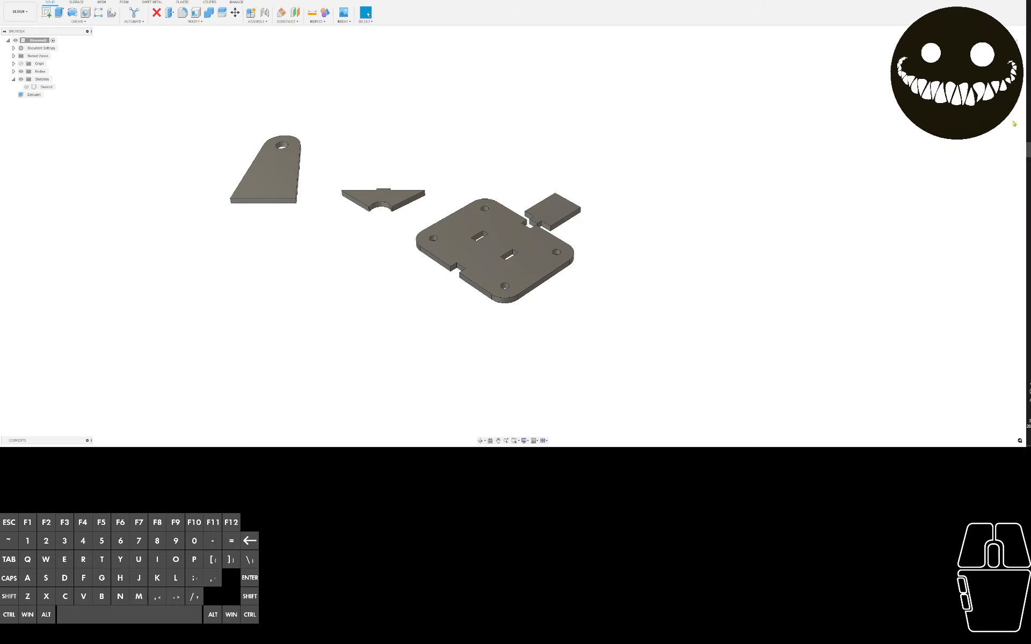
# Create moved copies of the frame side tab, gusset and flat tab bodies, placing them clear of the originals and the engine block plate
pyautogui.click(277, 178)
pyautogui.click(225, 83)
pyautogui.click(235, 12)
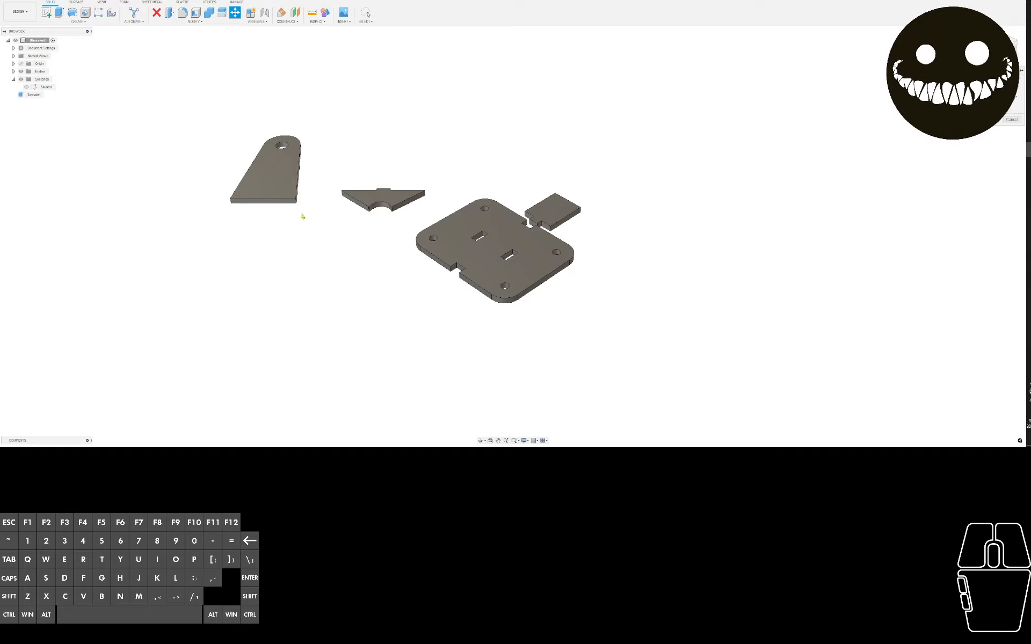
pyautogui.click(271, 200)
pyautogui.keyDown('ctrl'); pyautogui.click(386, 192); pyautogui.keyUp('ctrl')
pyautogui.keyDown('ctrl'); pyautogui.click(553, 211); pyautogui.keyUp('ctrl')
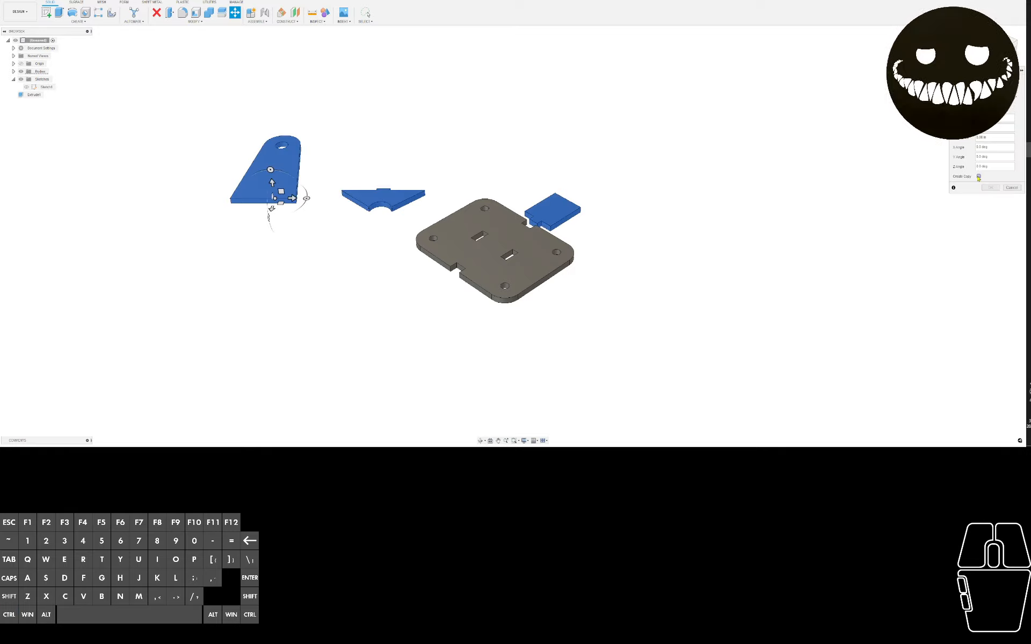
pyautogui.moveTo(278, 210); pyautogui.dragTo(464, 160)
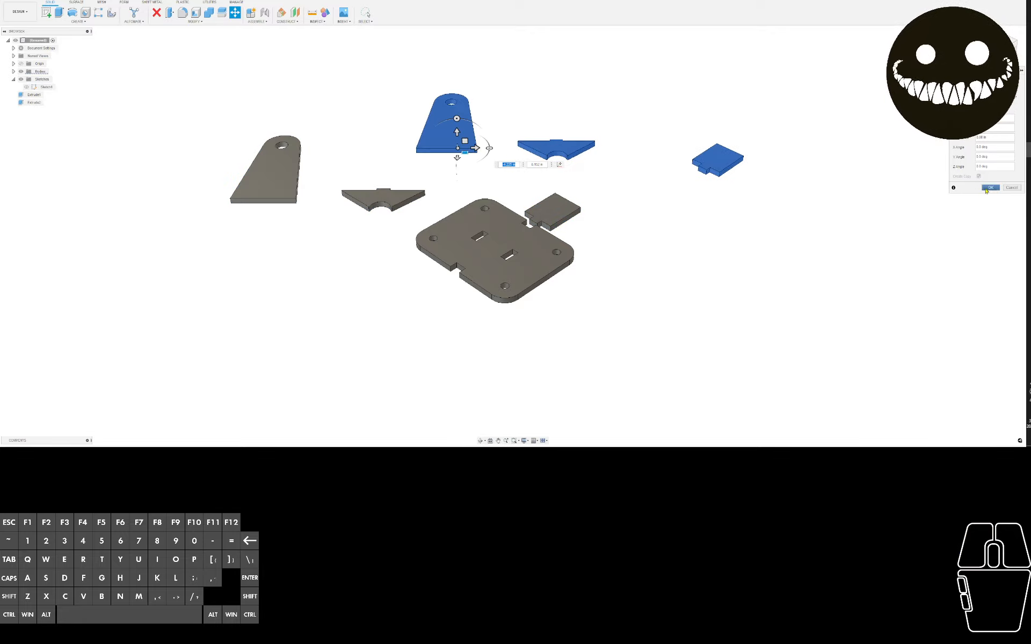
pyautogui.click(986, 187)
# Sketch a large sheet rectangle on the horizontal origin plane in the empty area beside the parts, and finish the sketch
pyautogui.keyDown('shift'); pyautogui.moveTo(900, 195); pyautogui.dragTo(592, 213, button='middle'); pyautogui.keyUp('shift')
pyautogui.scroll(-3, 113, 45)
pyautogui.moveTo(132, 27); pyautogui.dragTo(137, 57, button='middle')
pyautogui.keyDown('shift'); pyautogui.moveTo(296, 86); pyautogui.dragTo(353, 135, button='middle'); pyautogui.keyUp('shift')
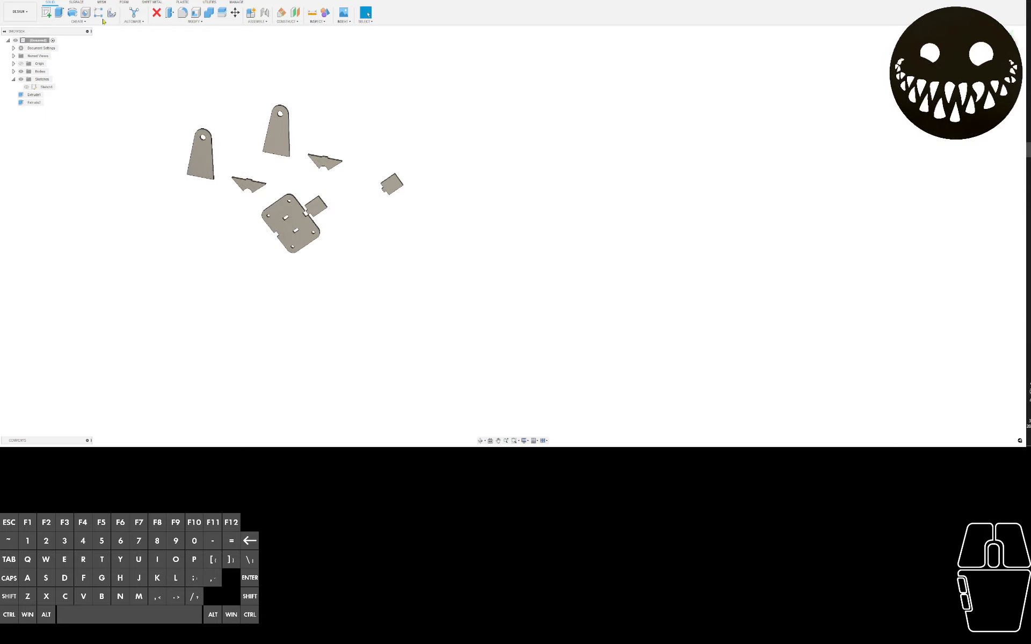
pyautogui.click(46, 11)
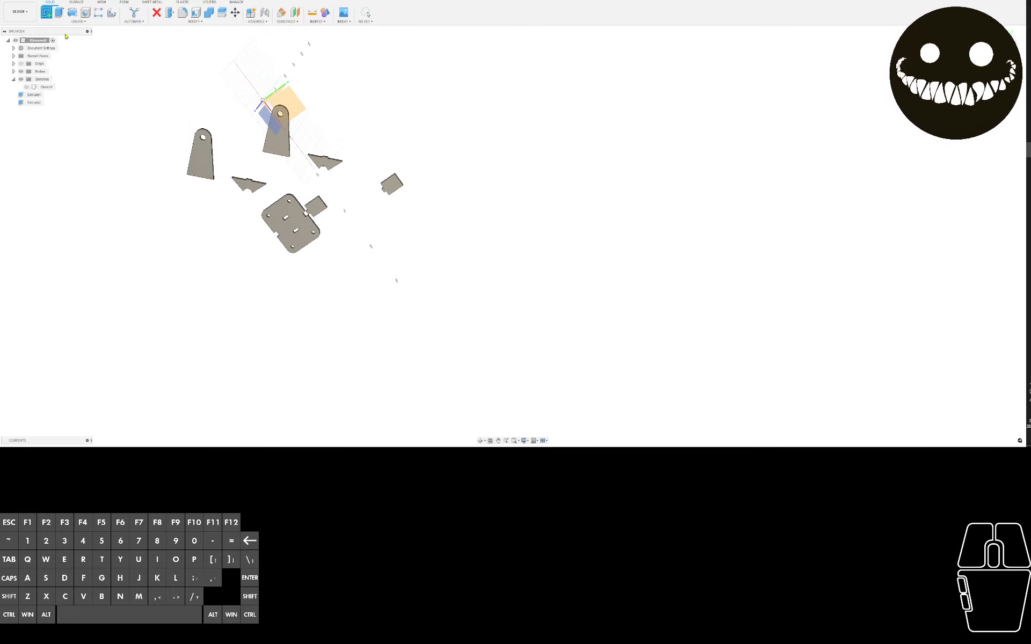
pyautogui.moveTo(315, 104)
pyautogui.keyDown('shift'); pyautogui.mouseDown(button='middle')
pyautogui.moveTo(339, 76)
pyautogui.moveTo(301, 95)
pyautogui.mouseUp(button='middle'); pyautogui.keyUp('shift')
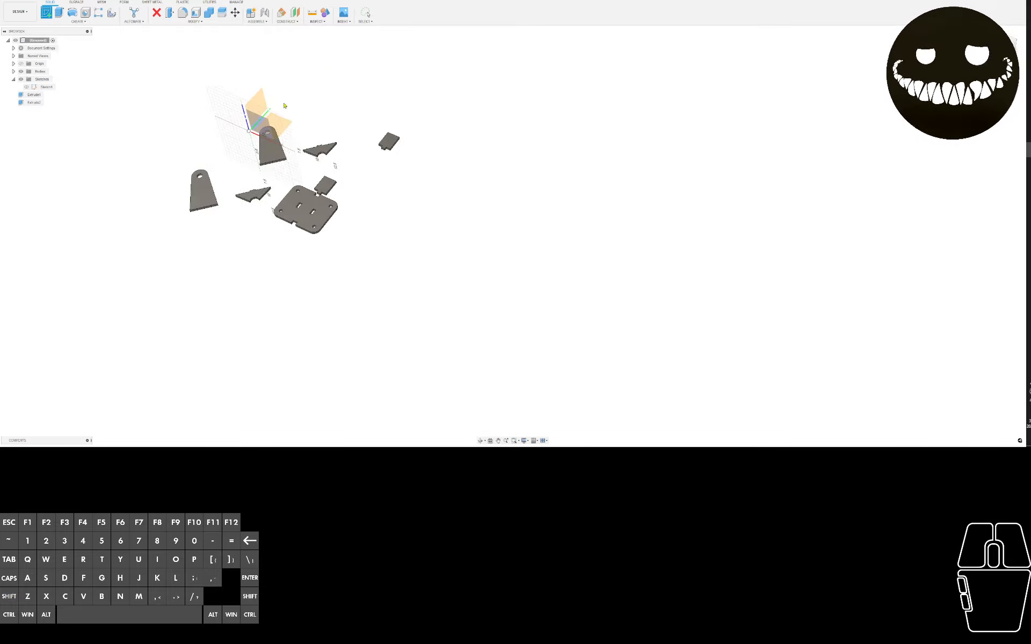
pyautogui.click(278, 120)
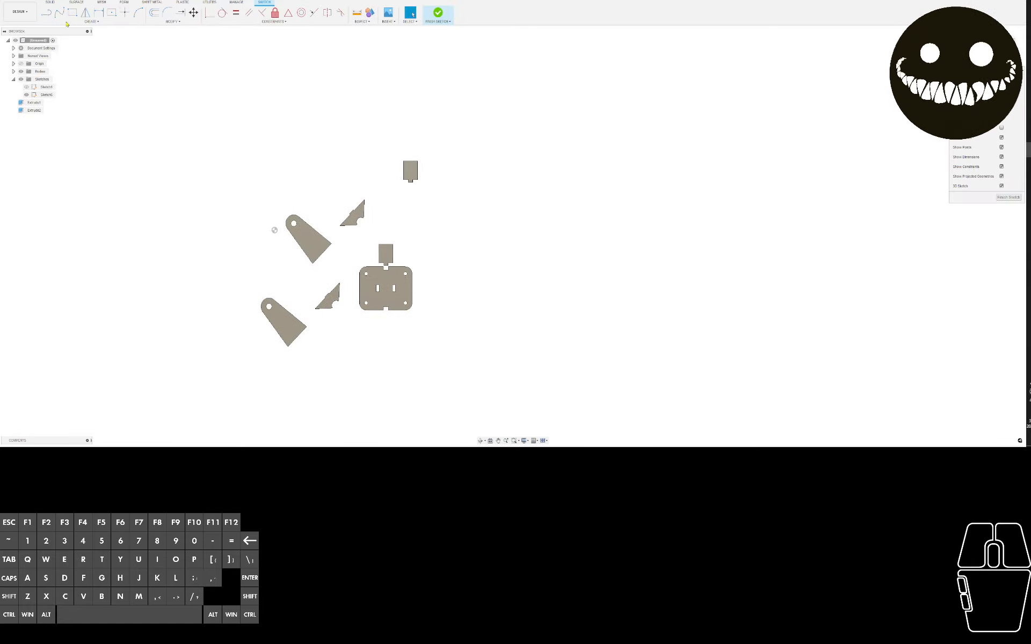
pyautogui.click(72, 13)
pyautogui.click(518, 164)
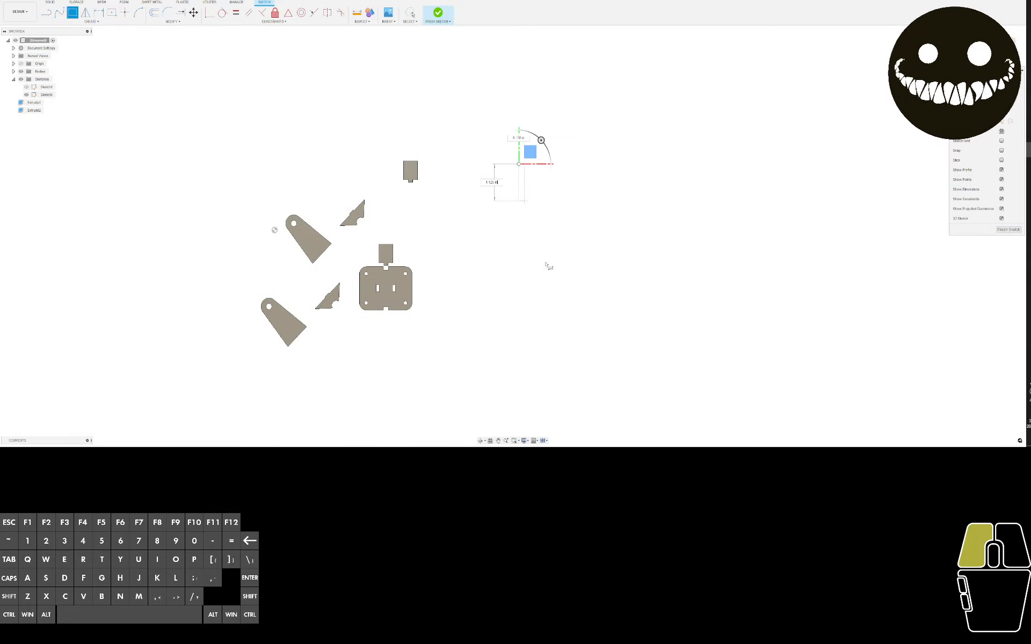
pyautogui.click(715, 355)
pyautogui.click(446, 20)
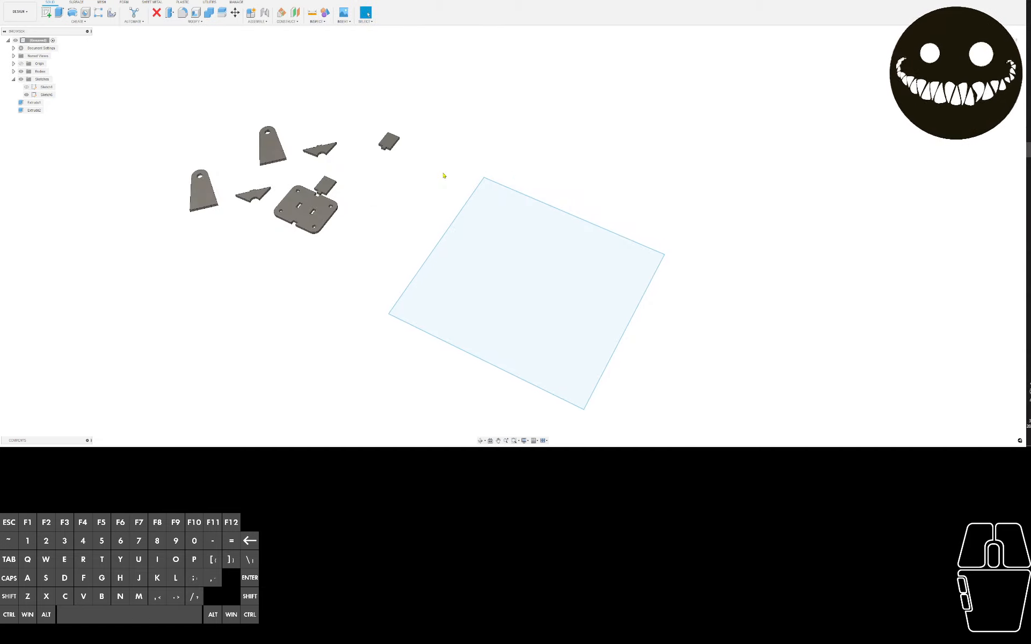
# Move the copied frame side tab body onto the near corner of the sheet rectangle
pyautogui.press('m')
pyautogui.click(273, 146)
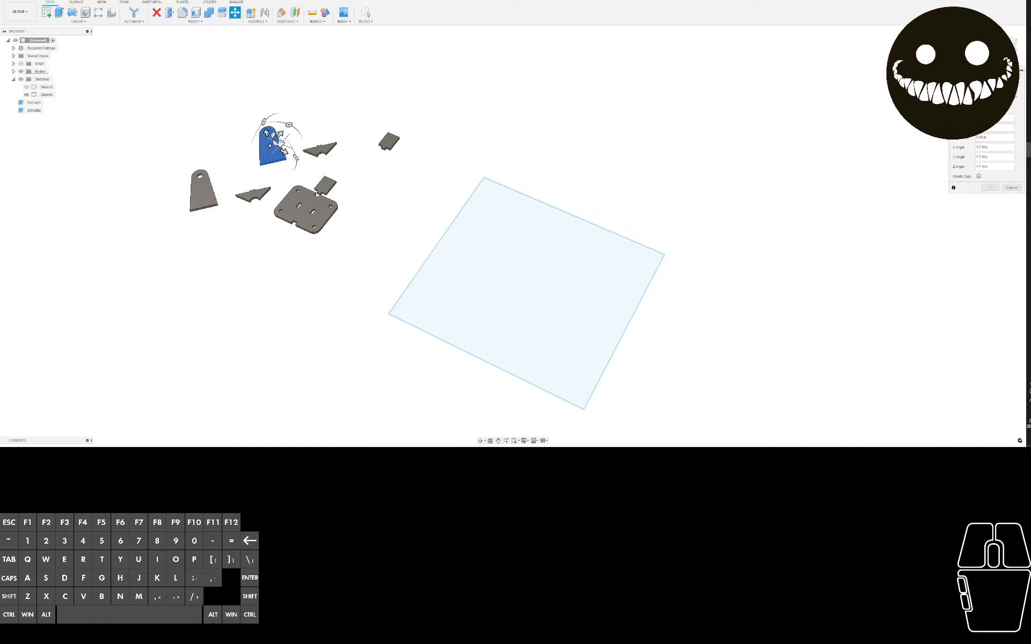
pyautogui.moveTo(285, 155)
pyautogui.mouseDown()
pyautogui.moveTo(446, 321)
pyautogui.moveTo(445, 295)
pyautogui.moveTo(456, 298)
pyautogui.mouseUp()
pyautogui.press('Return')
# Shift the sheet rectangle sketch slightly sideways under the frame side tab
pyautogui.click(423, 314)
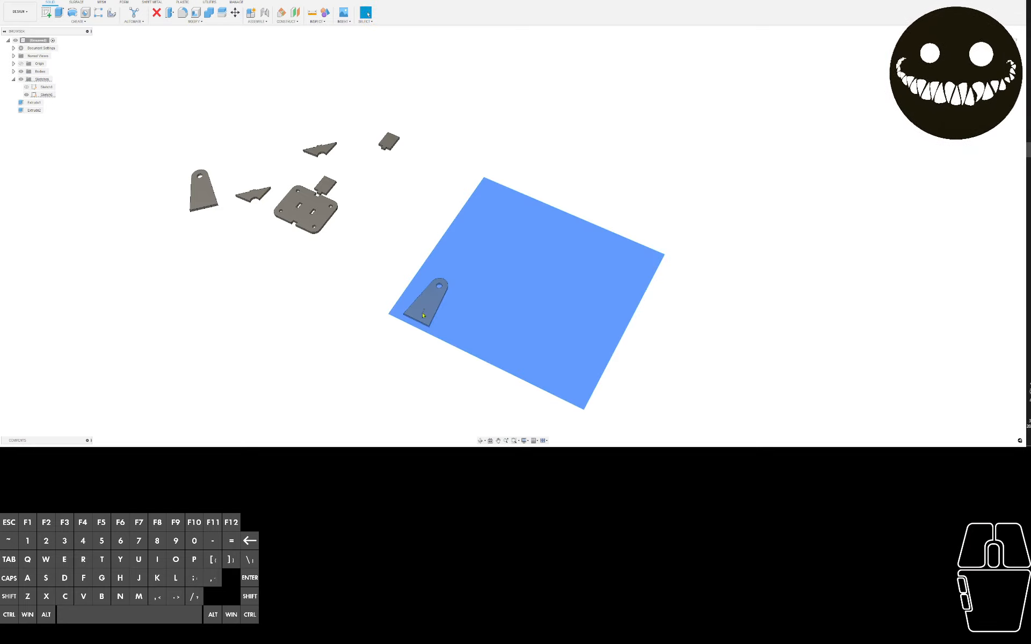
pyautogui.click(372, 206)
pyautogui.press('m')
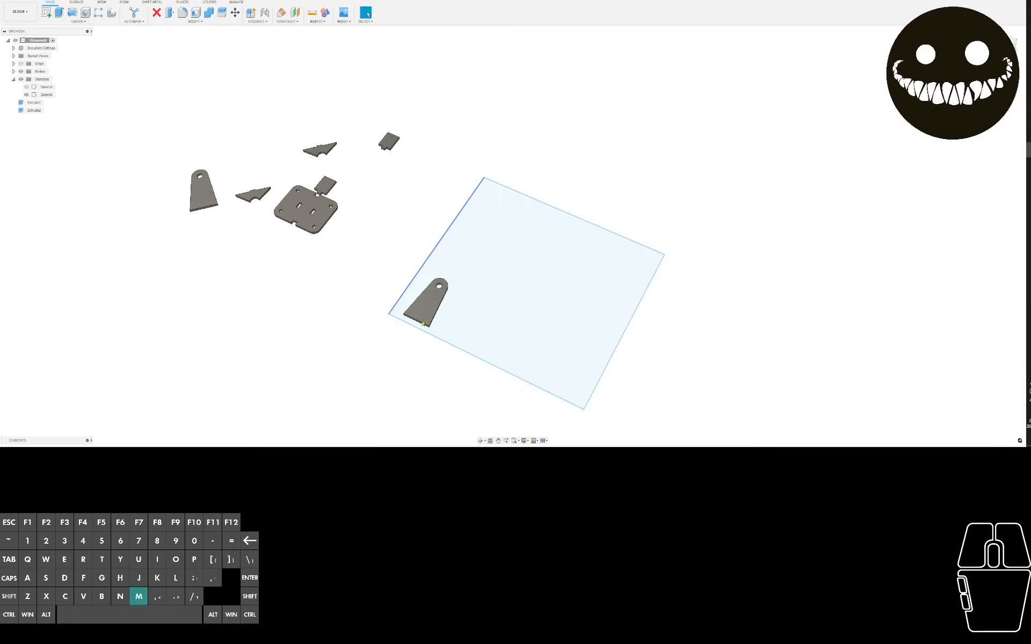
pyautogui.click(430, 321)
pyautogui.moveTo(437, 307); pyautogui.dragTo(443, 308)
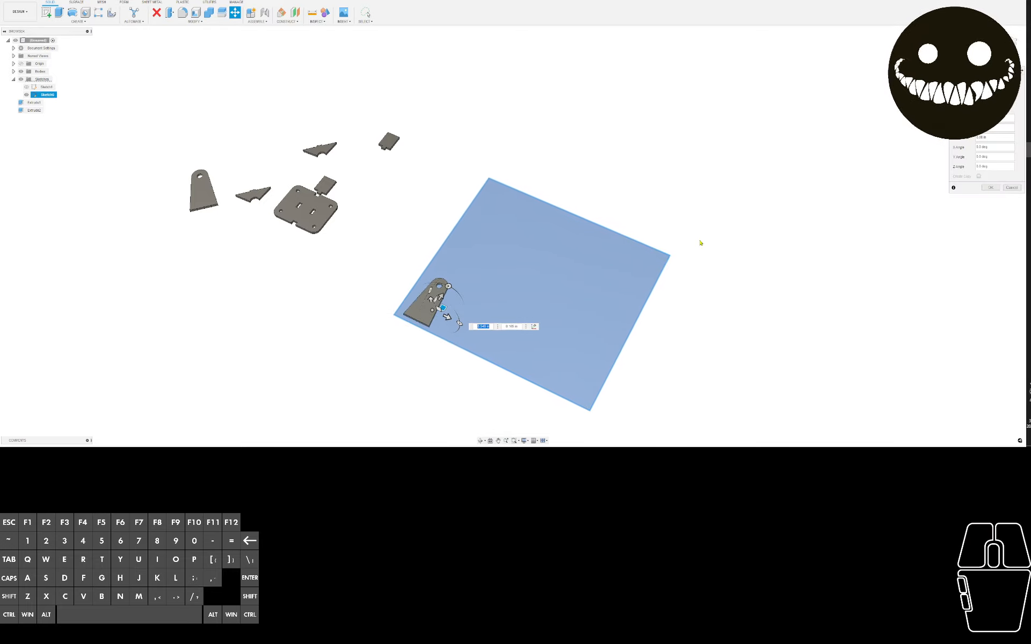
pyautogui.click(990, 188)
# Move the engine block plate body onto the sheet rectangle, next to the frame side tab
pyautogui.click(310, 206)
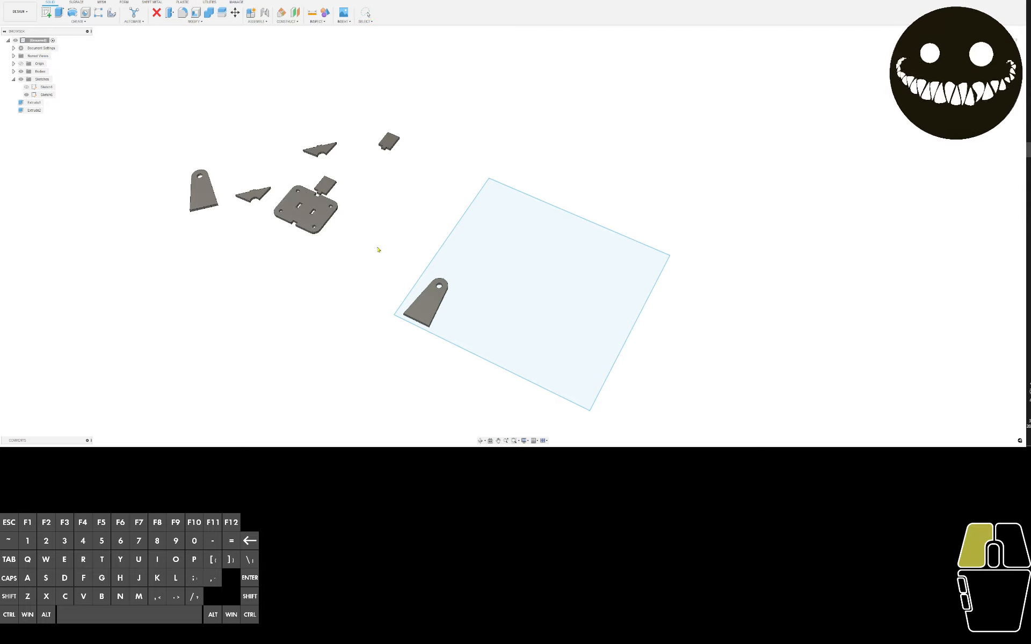
pyautogui.click(311, 206)
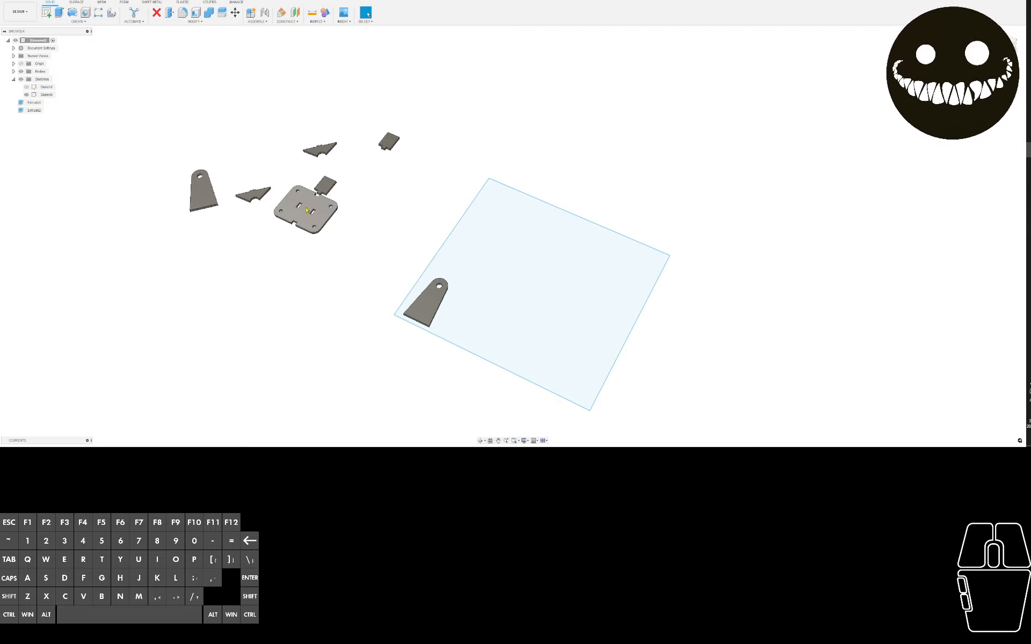
pyautogui.press('m')
pyautogui.moveTo(304, 204); pyautogui.dragTo(470, 264)
pyautogui.press('Return')
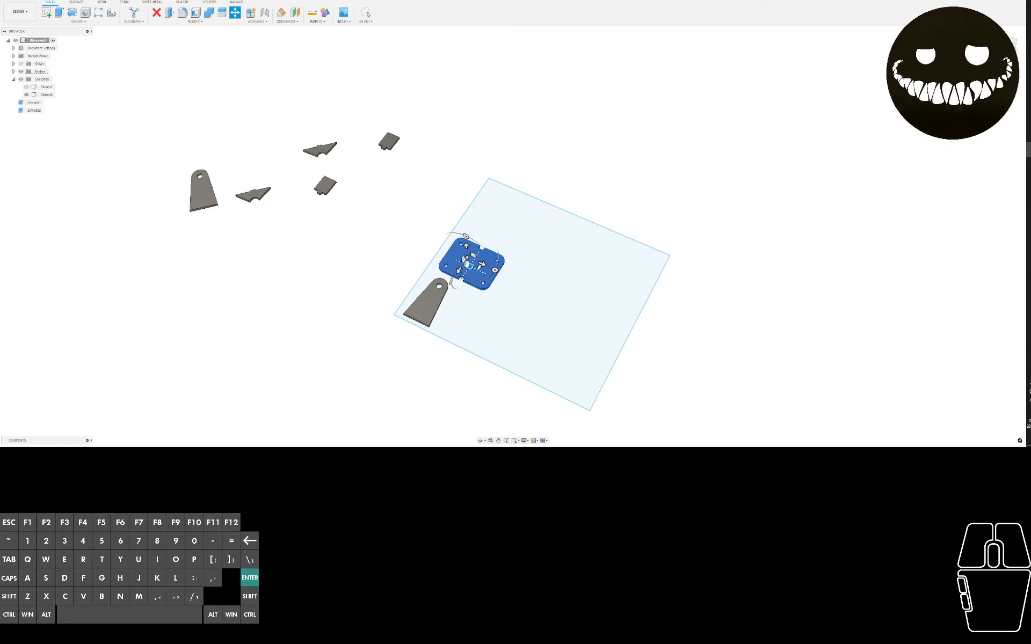
# Move the flat tab nearest the engine block plate's old position onto the sheet rectangle, beyond the plate
pyautogui.click(326, 186)
pyautogui.click(328, 187)
pyautogui.moveTo(341, 185); pyautogui.dragTo(496, 229)
pyautogui.write('m')
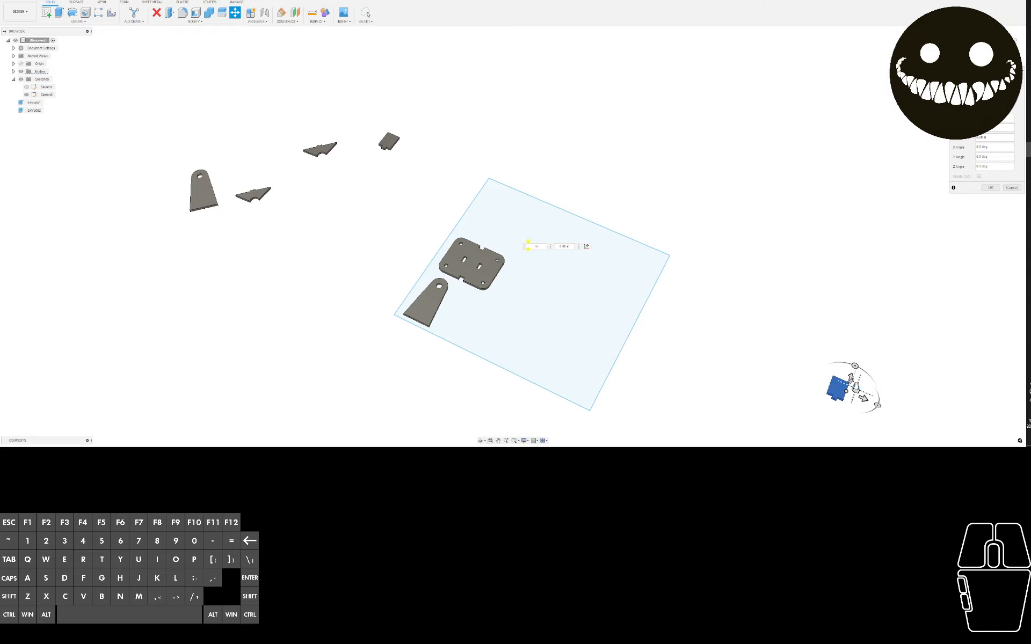
pyautogui.moveTo(855, 389); pyautogui.dragTo(509, 217)
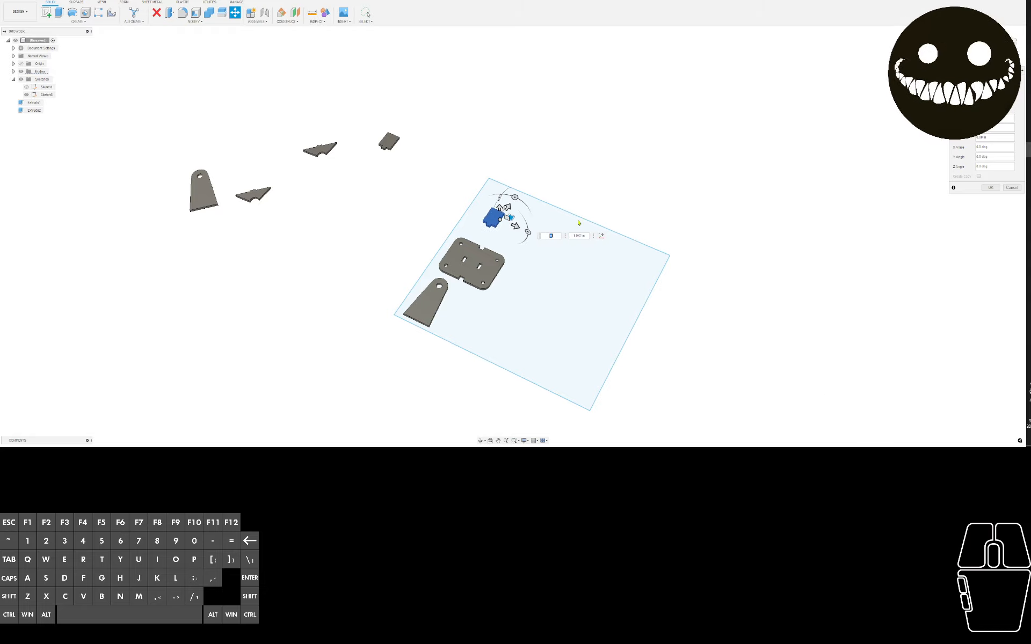
pyautogui.click(986, 189)
# Window-select all seven part bodies and convert them into separate components
pyautogui.scroll(-5, 397, 300)
pyautogui.moveTo(442, 206); pyautogui.dragTo(391, 158, button='middle')
pyautogui.scroll(4, 391, 158)
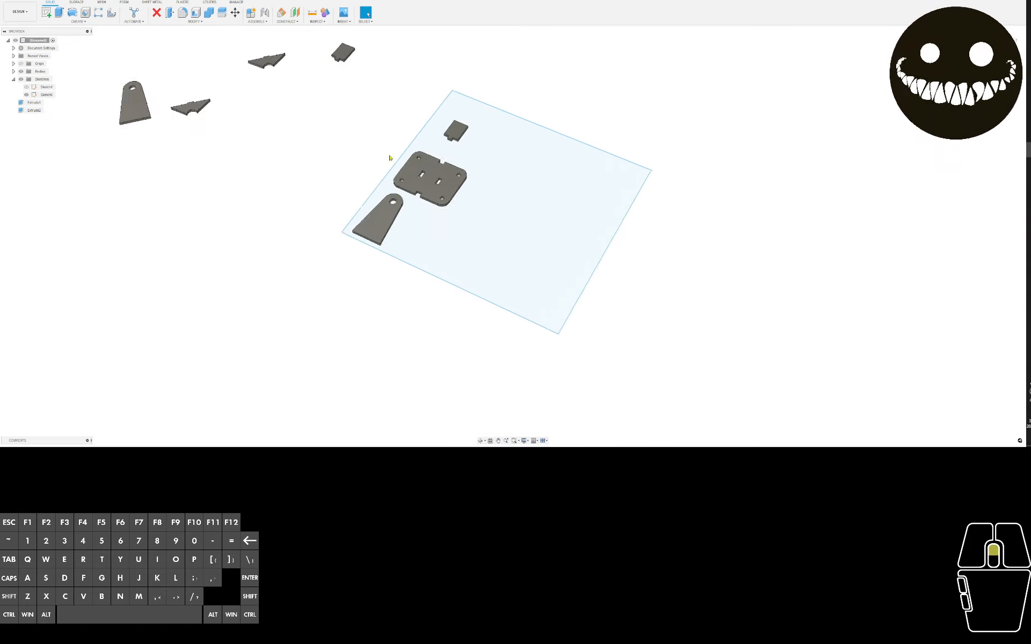
pyautogui.scroll(5, 390, 158)
pyautogui.moveTo(221, 88)
pyautogui.mouseDown()
pyautogui.moveTo(455, 268)
pyautogui.moveTo(375, 89)
pyautogui.mouseUp()
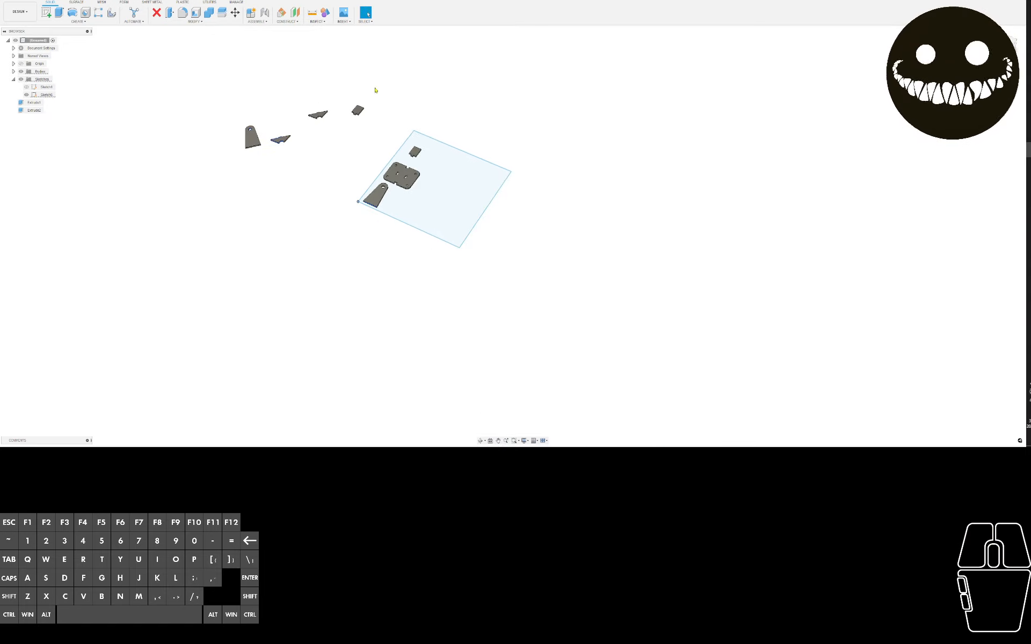
pyautogui.click(365, 23)
pyautogui.click(369, 37)
pyautogui.moveTo(219, 70); pyautogui.dragTo(451, 329)
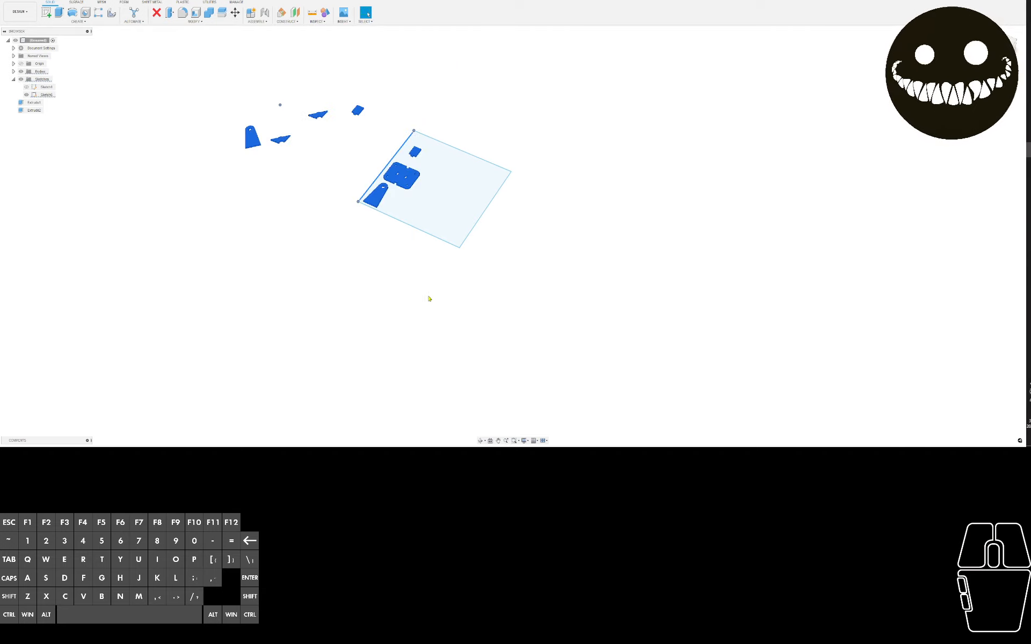
pyautogui.click(251, 16)
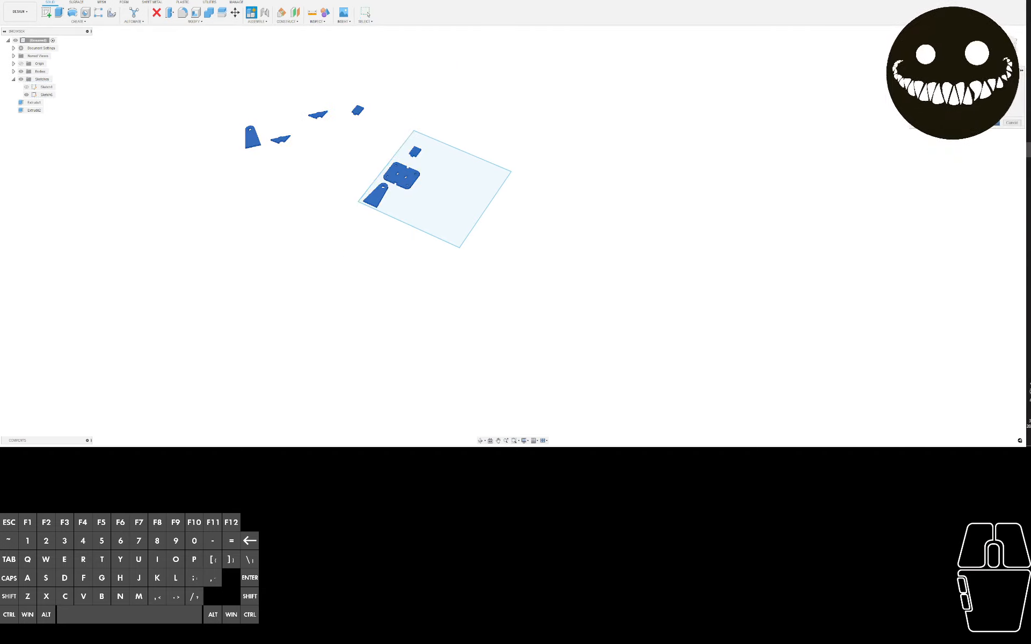
pyautogui.click(992, 123)
# Start a 2D True Shape Arrange and add all seven part components as its objects
pyautogui.click(195, 22)
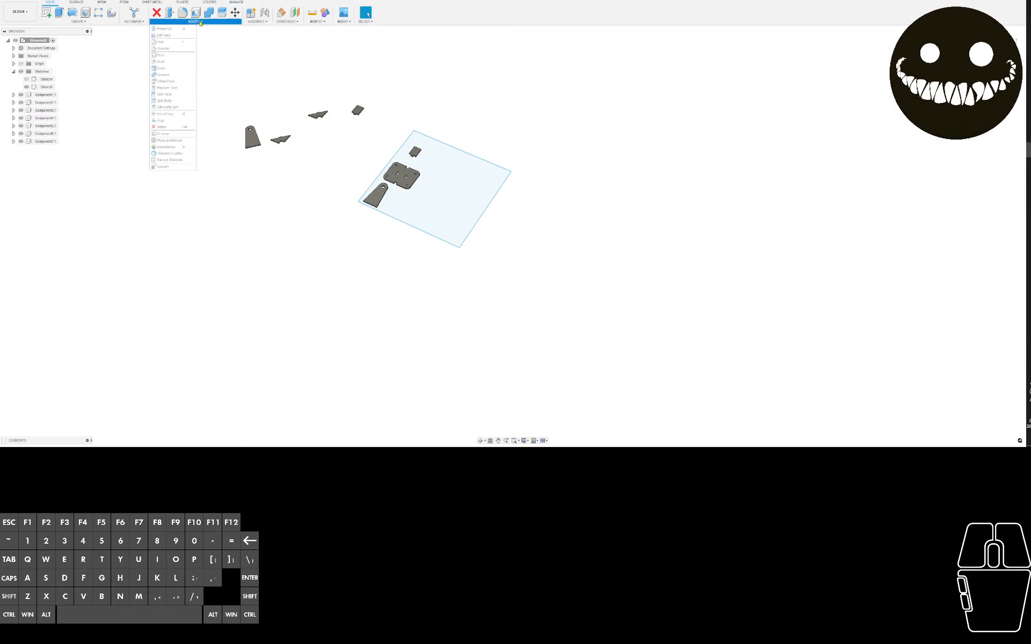
pyautogui.click(166, 134)
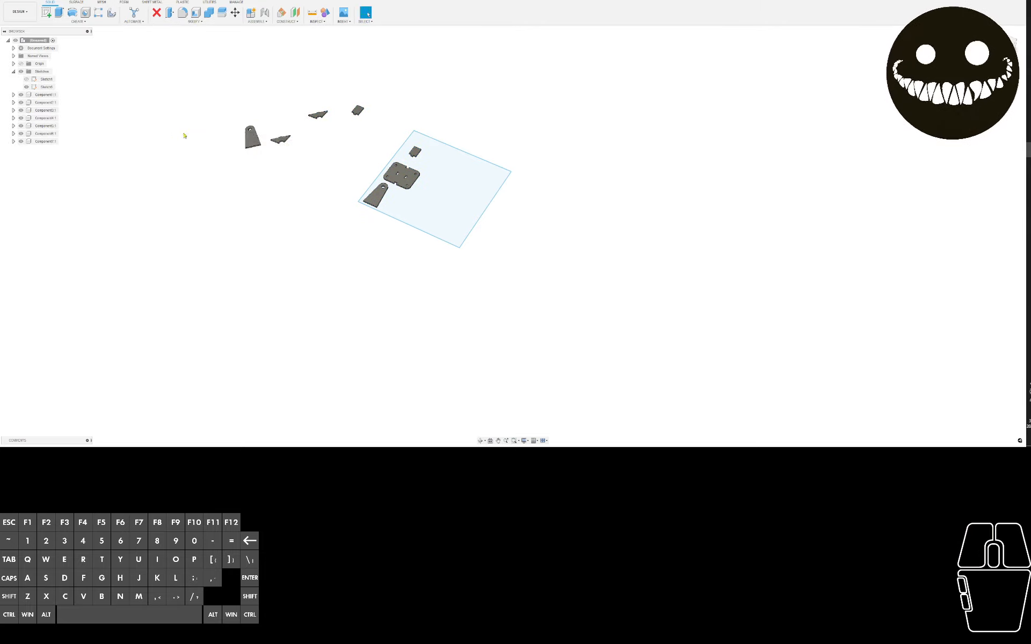
pyautogui.moveTo(349, 74); pyautogui.dragTo(182, 222)
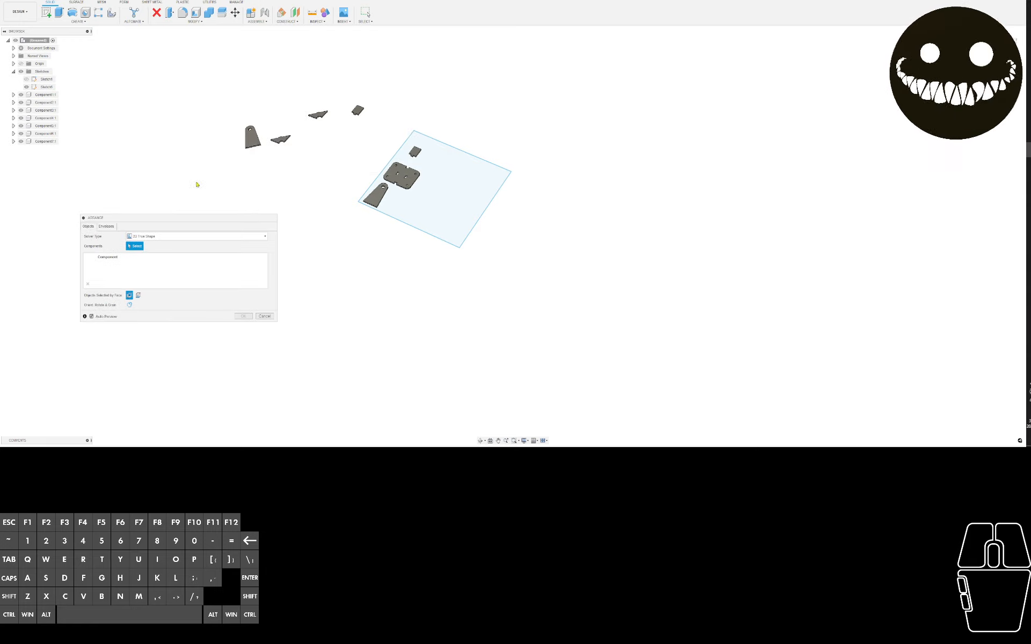
pyautogui.click(253, 141)
pyautogui.scroll(5, 263, 138)
pyautogui.click(277, 137)
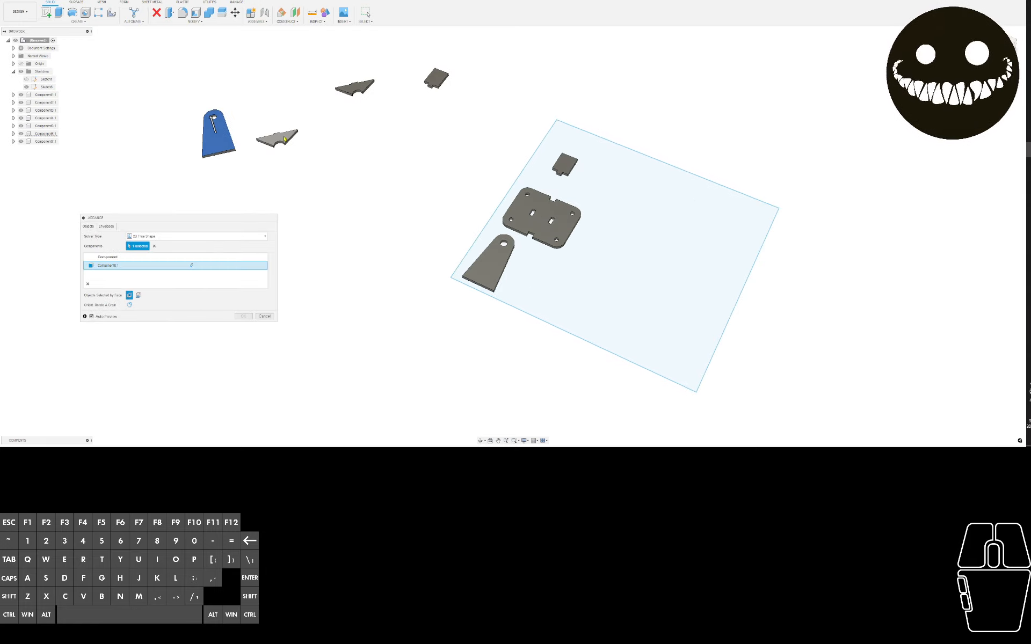
pyautogui.click(356, 88)
pyautogui.click(436, 77)
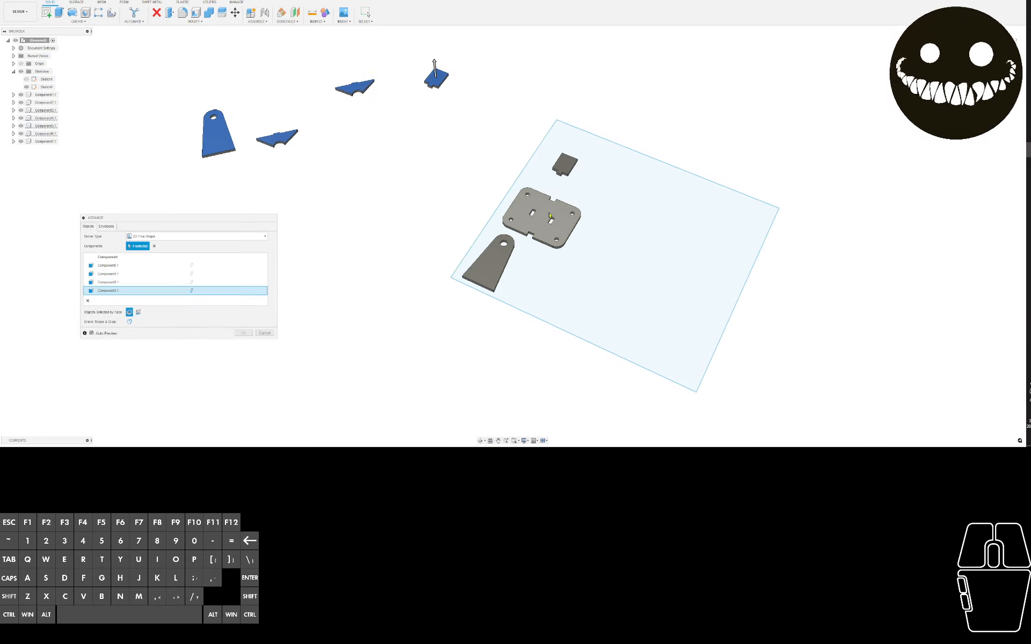
pyautogui.click(564, 198)
pyautogui.click(565, 165)
pyautogui.click(488, 263)
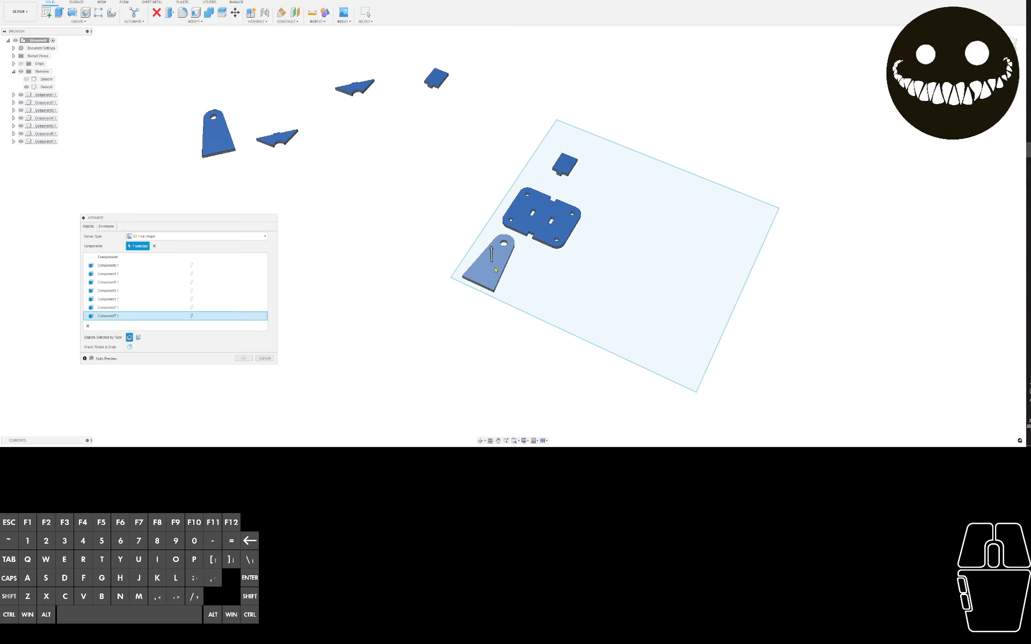
# Use the sheet rectangle as the Arrange envelope and apply the nested layout
pyautogui.click(107, 226)
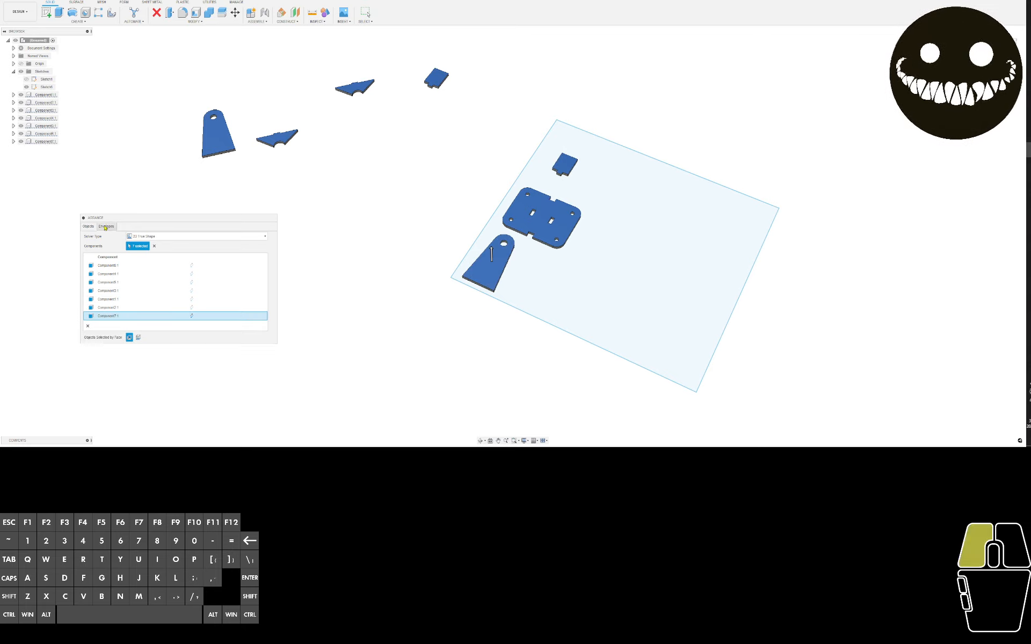
pyautogui.click(672, 249)
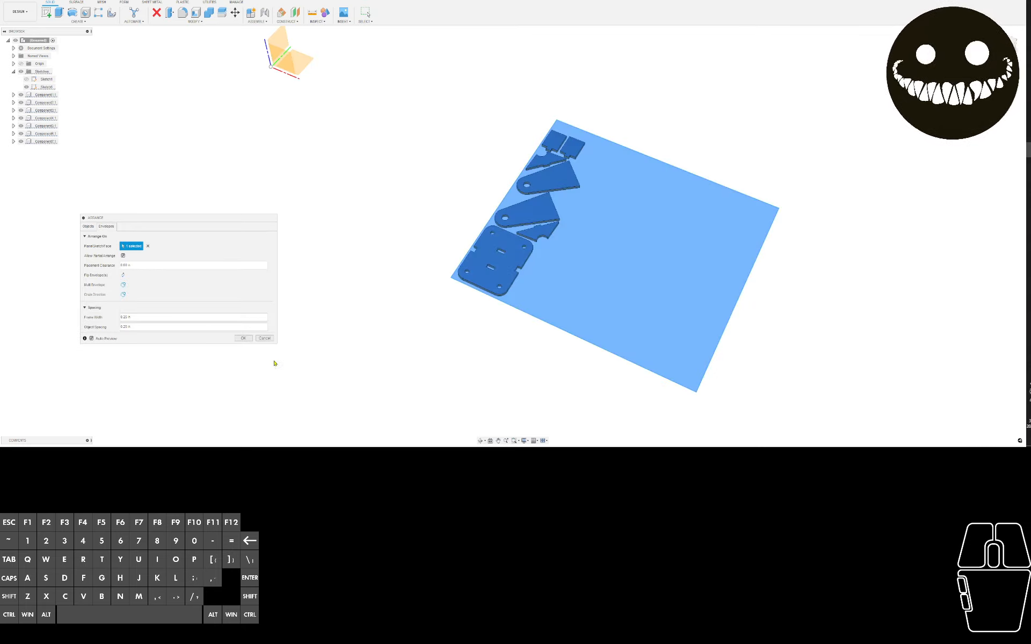
pyautogui.click(243, 338)
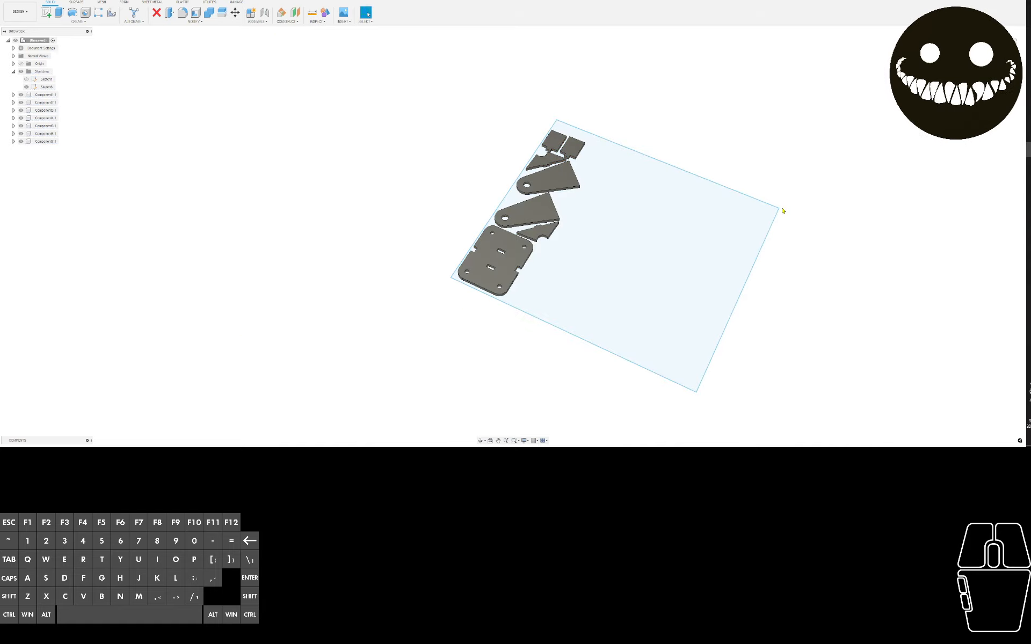
# Narrow the sheet rectangle to a strip just wide enough to hold the nested parts
pyautogui.moveTo(779, 208)
pyautogui.mouseDown()
pyautogui.moveTo(621, 317)
pyautogui.moveTo(732, 292)
pyautogui.moveTo(757, 317)
pyautogui.moveTo(611, 139)
pyautogui.moveTo(623, 147)
pyautogui.mouseUp()
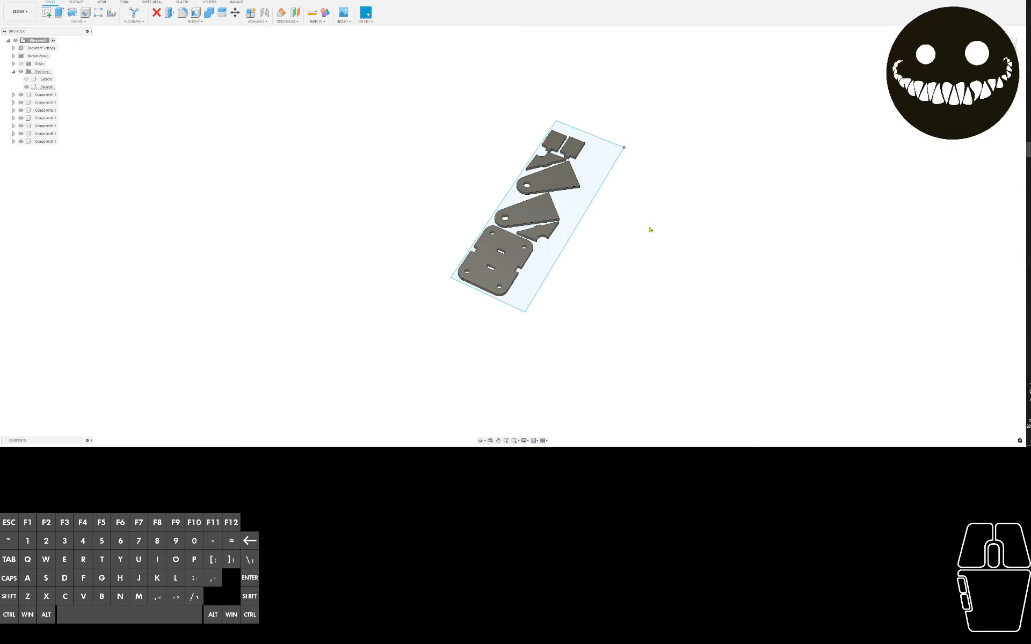
pyautogui.moveTo(651, 228)
pyautogui.keyDown('shift'); pyautogui.mouseDown(button='middle')
pyautogui.moveTo(667, 256)
pyautogui.moveTo(713, 237)
pyautogui.mouseUp(button='middle'); pyautogui.keyUp('shift')
pyautogui.scroll(1, 747, 201)
pyautogui.moveTo(747, 201); pyautogui.dragTo(695, 84, button='middle')
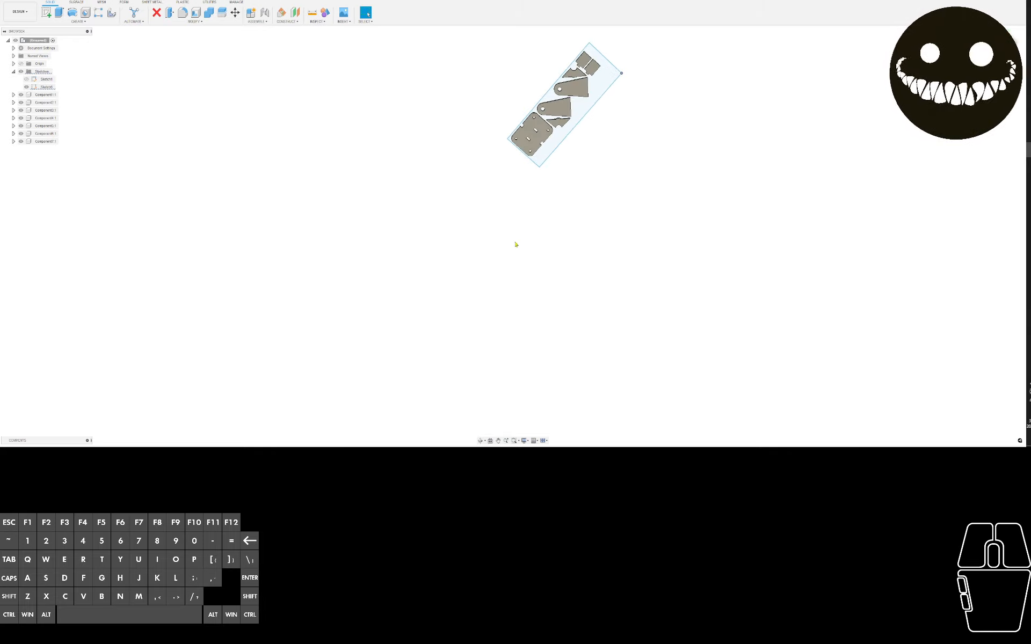
pyautogui.click(223, 369)
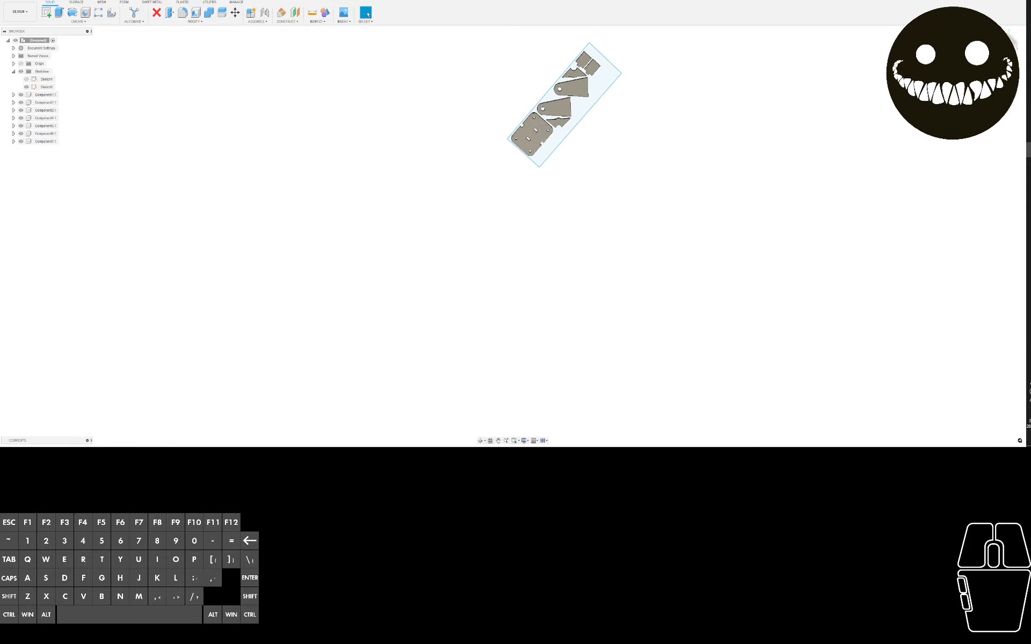
pyautogui.click(1005, 0)
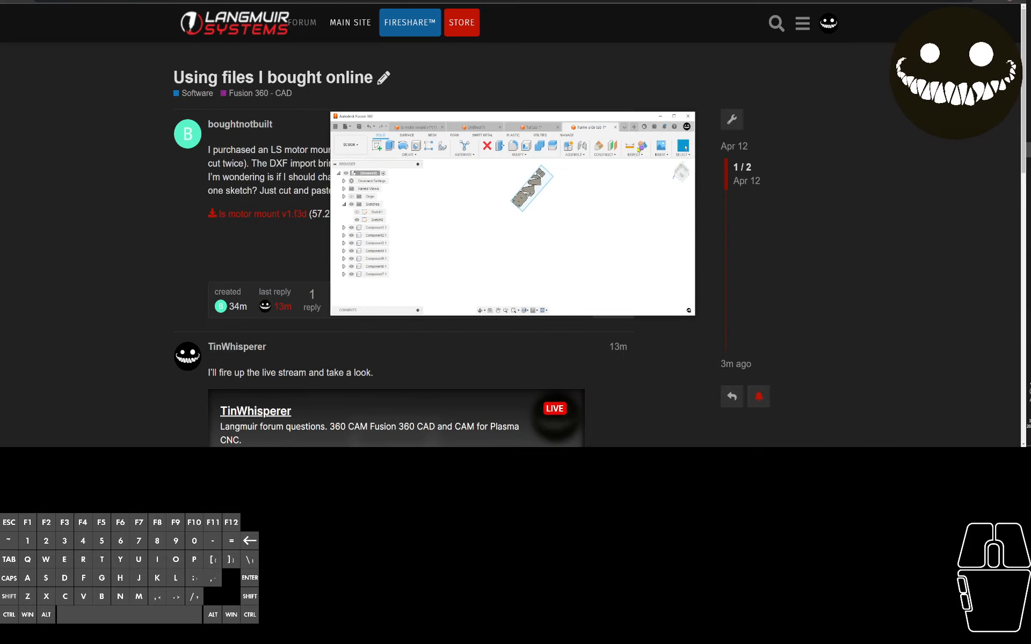
pyautogui.click(673, 116)
pyautogui.moveTo(339, 143); pyautogui.dragTo(311, 230, button='middle')
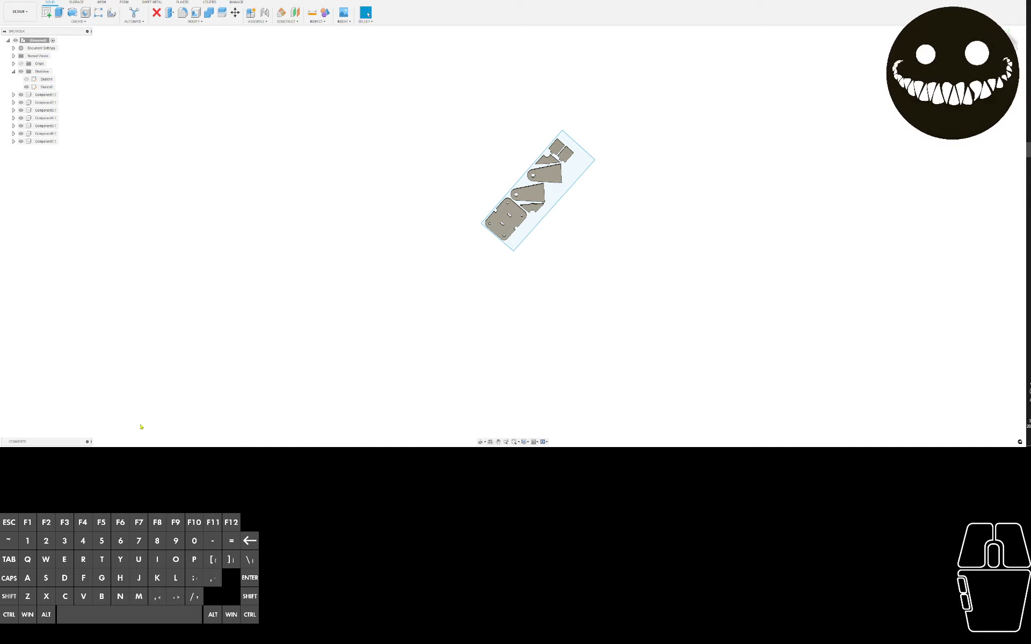
# Find the open flat tab design among the documents and close it without saving its changes
pyautogui.click(645, 1)
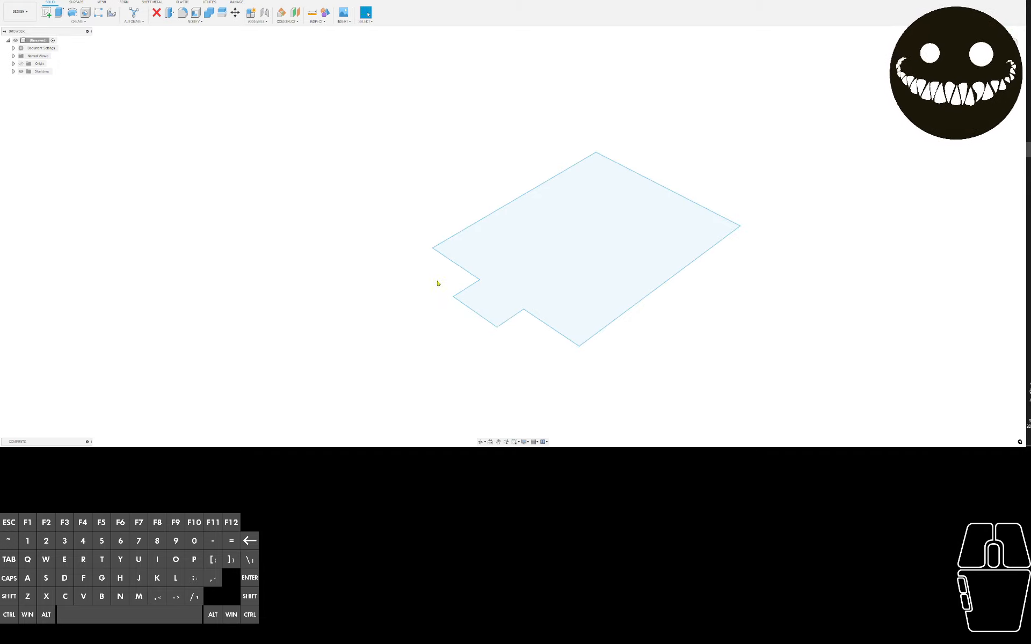
pyautogui.click(517, 1)
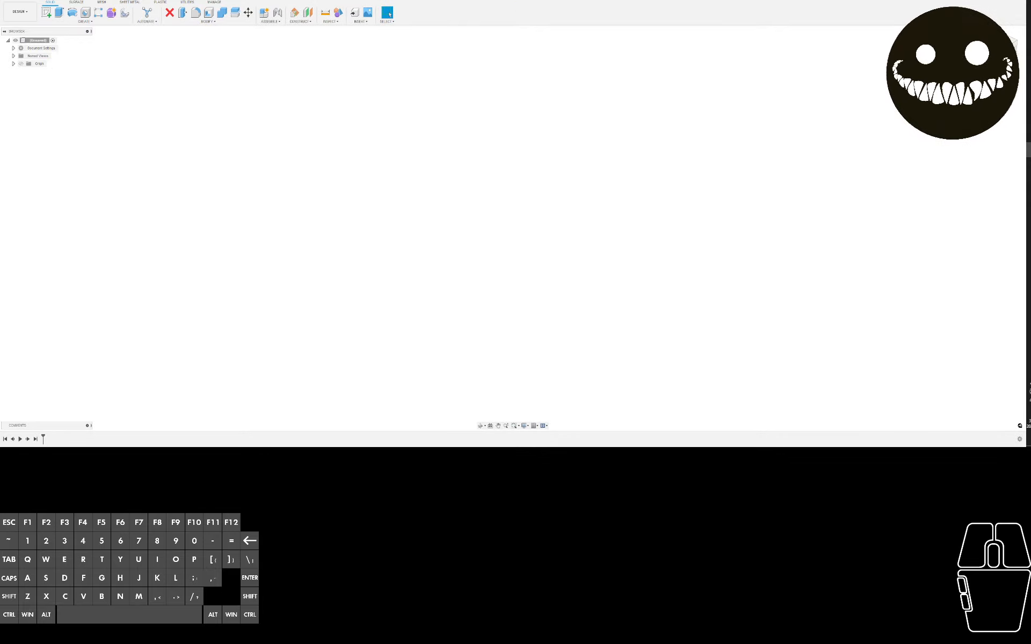
pyautogui.click(644, 1)
pyautogui.click(768, 2)
pyautogui.click(516, 1)
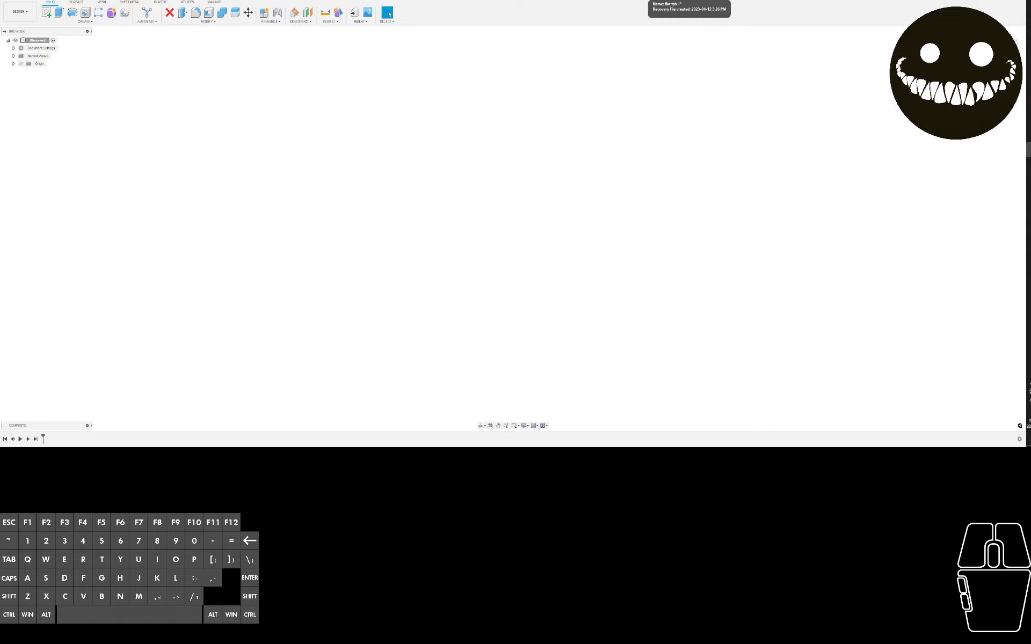
pyautogui.click(646, 1)
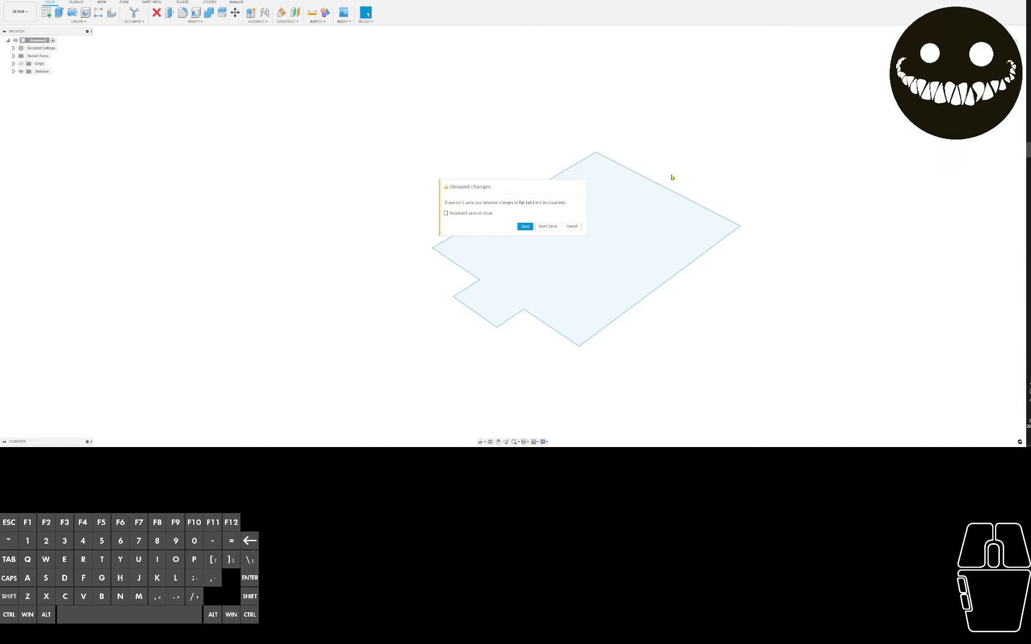
pyautogui.click(547, 227)
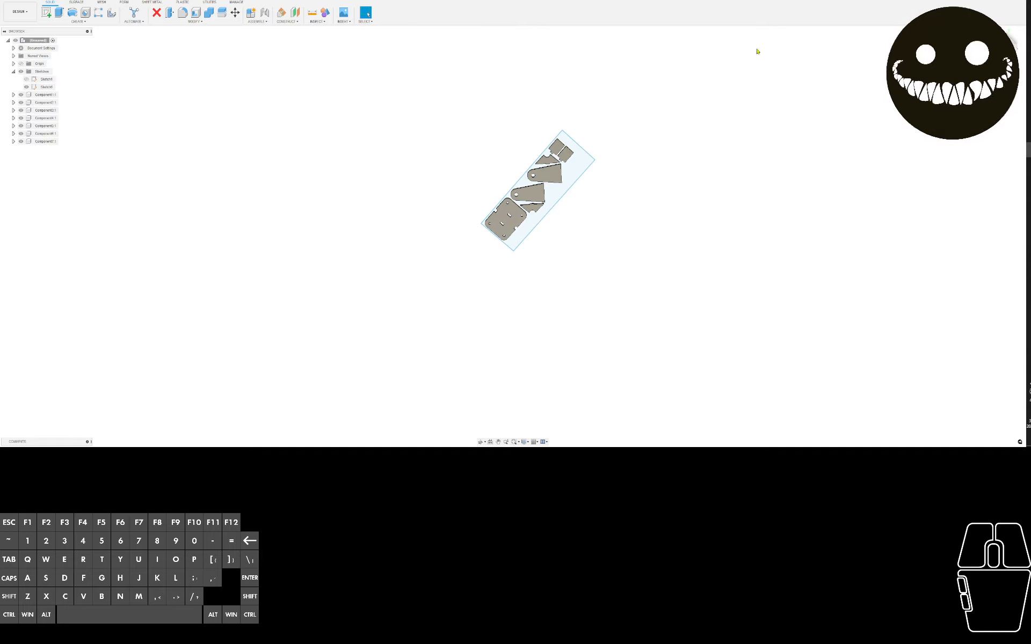
# Switch to the nested design with the four imported part components and resize its sheet rectangle to rearrange the parts
pyautogui.click(577, 2)
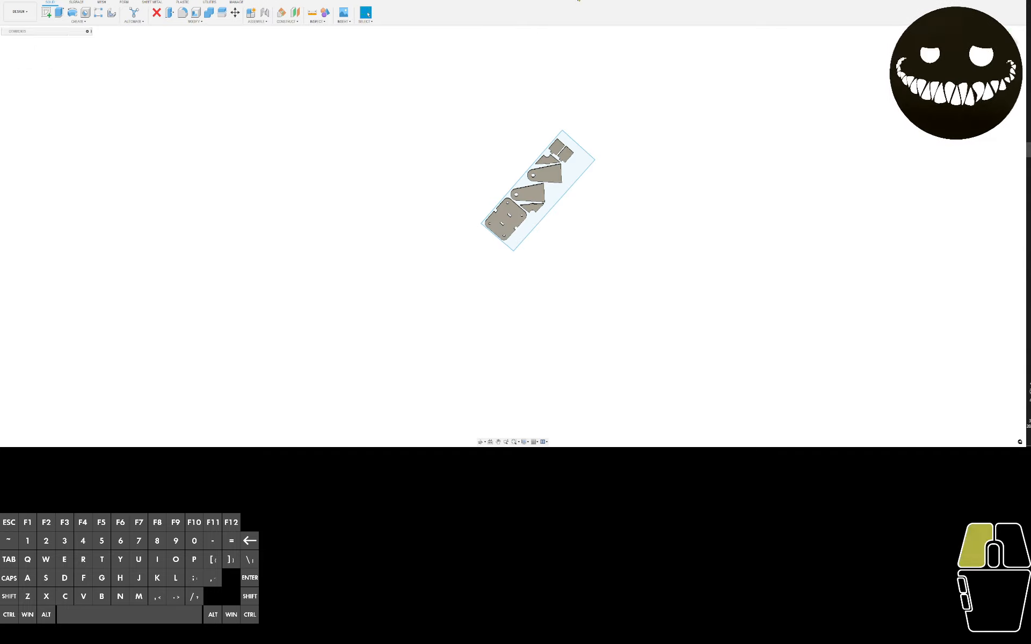
pyautogui.click(680, 4)
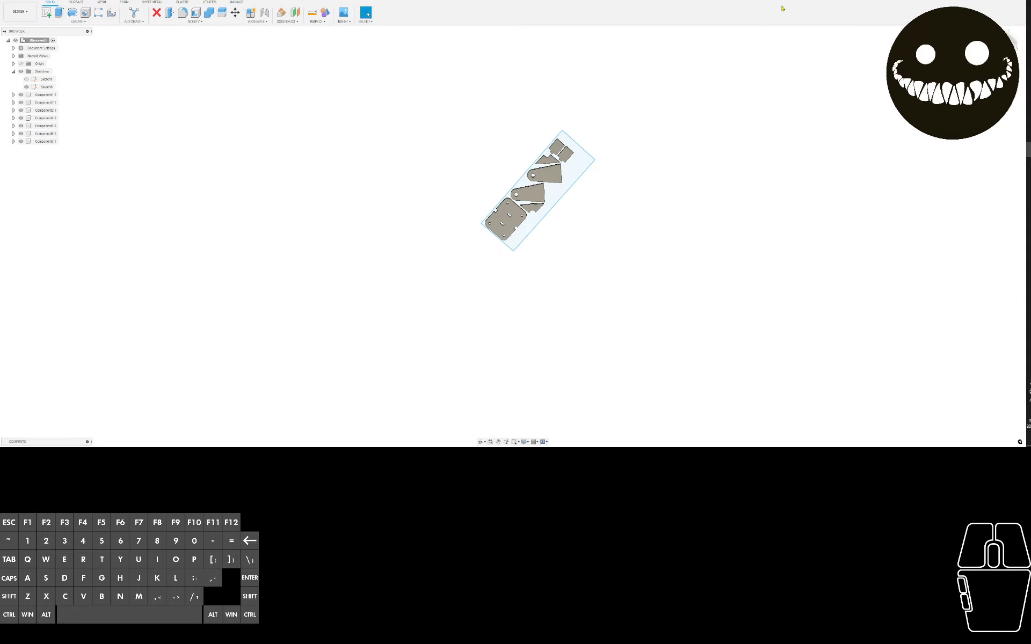
pyautogui.keyDown('shift'); pyautogui.moveTo(585, 220); pyautogui.dragTo(506, 180, button='middle'); pyautogui.keyUp('shift')
pyautogui.click(566, 3)
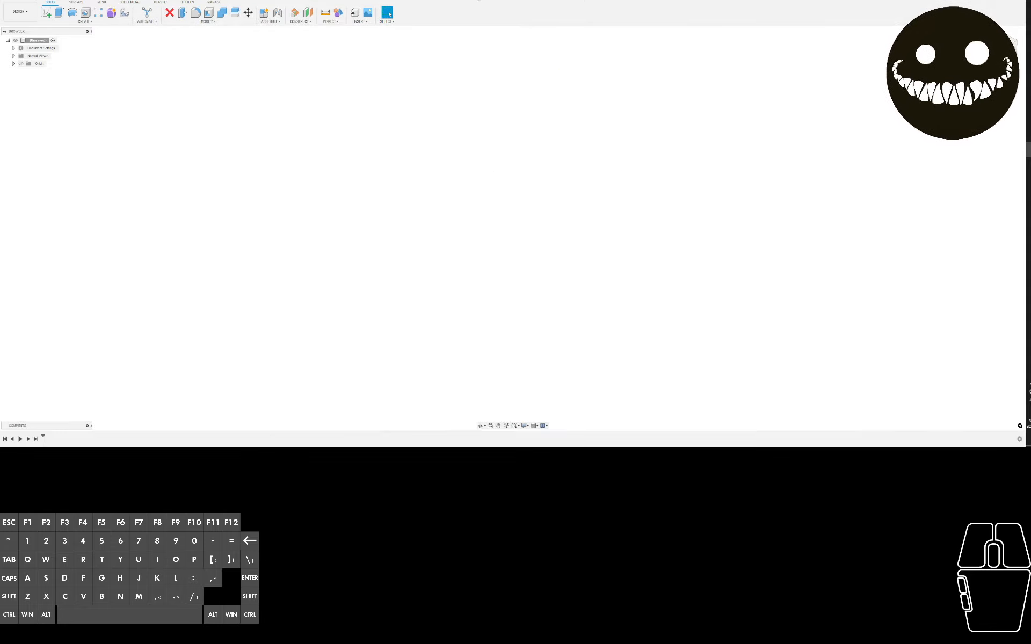
pyautogui.click(462, 2)
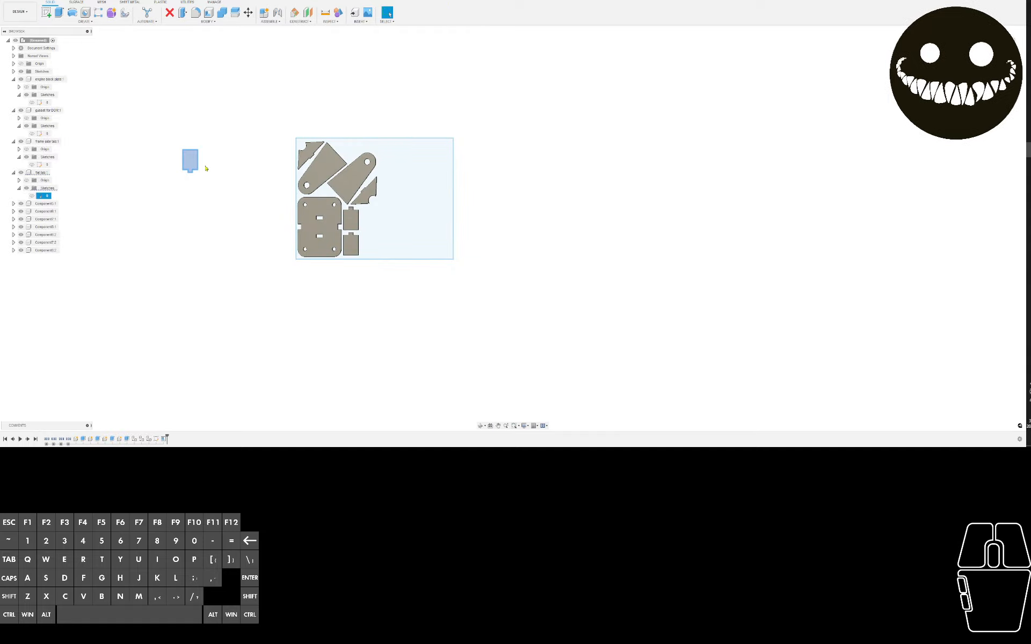
pyautogui.moveTo(206, 168); pyautogui.dragTo(241, 223, button='middle')
pyautogui.click(454, 165)
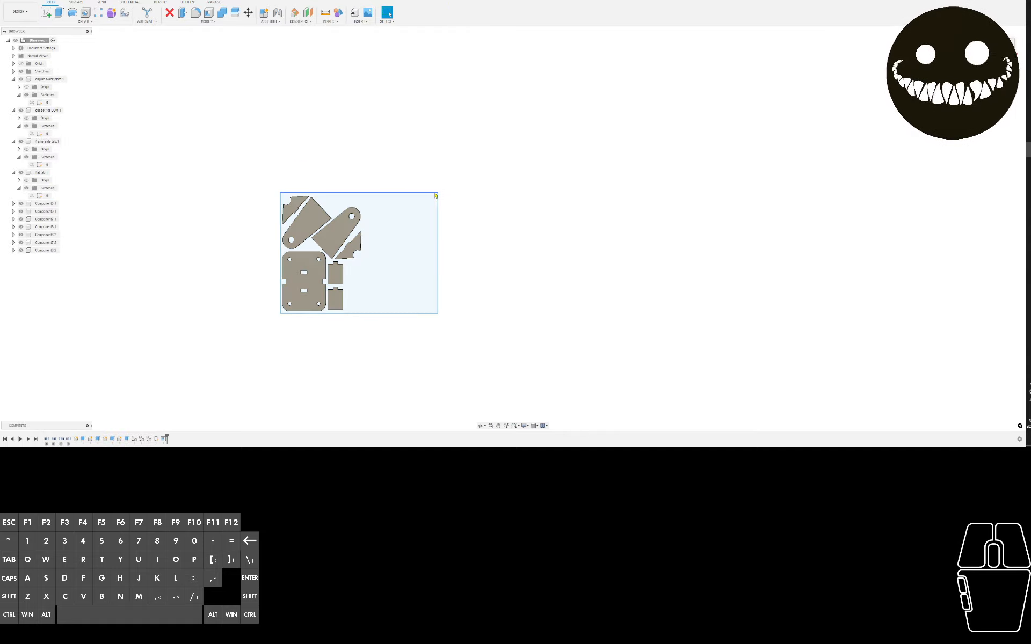
pyautogui.moveTo(280, 314)
pyautogui.mouseDown()
pyautogui.moveTo(414, 247)
pyautogui.moveTo(459, 246)
pyautogui.moveTo(418, 206)
pyautogui.mouseUp()
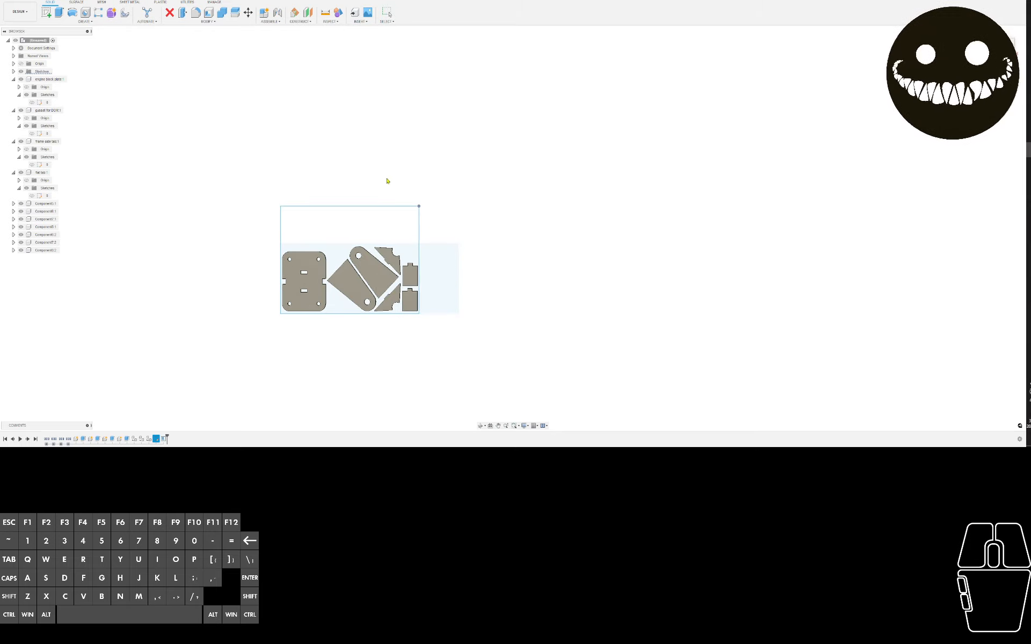
pyautogui.scroll(3, 379, 259)
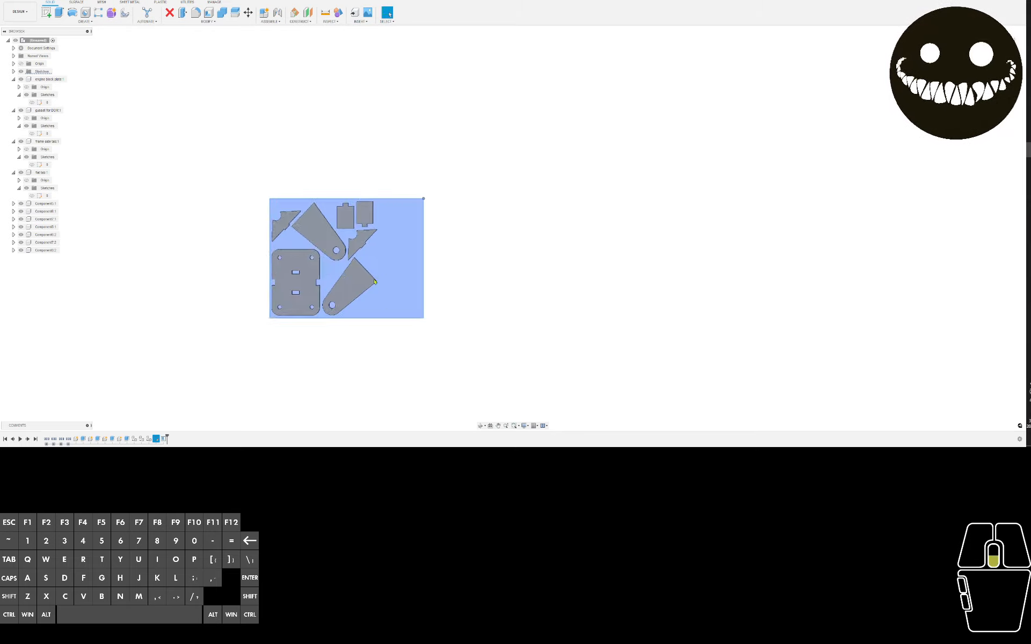
pyautogui.keyDown('shift'); pyautogui.moveTo(378, 252); pyautogui.dragTo(330, 222, button='middle'); pyautogui.keyUp('shift')
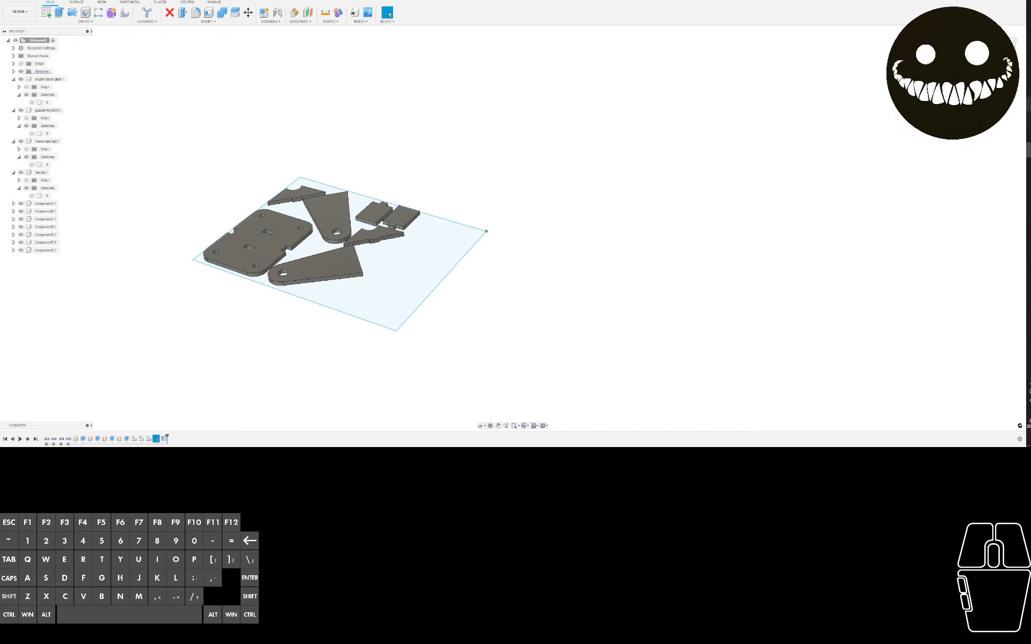
# Switch to the Langmuir Systems forum and read the topic "Using files I bought online" for the question and replies
pyautogui.click(1028, 89)
pyautogui.click(1000, 132)
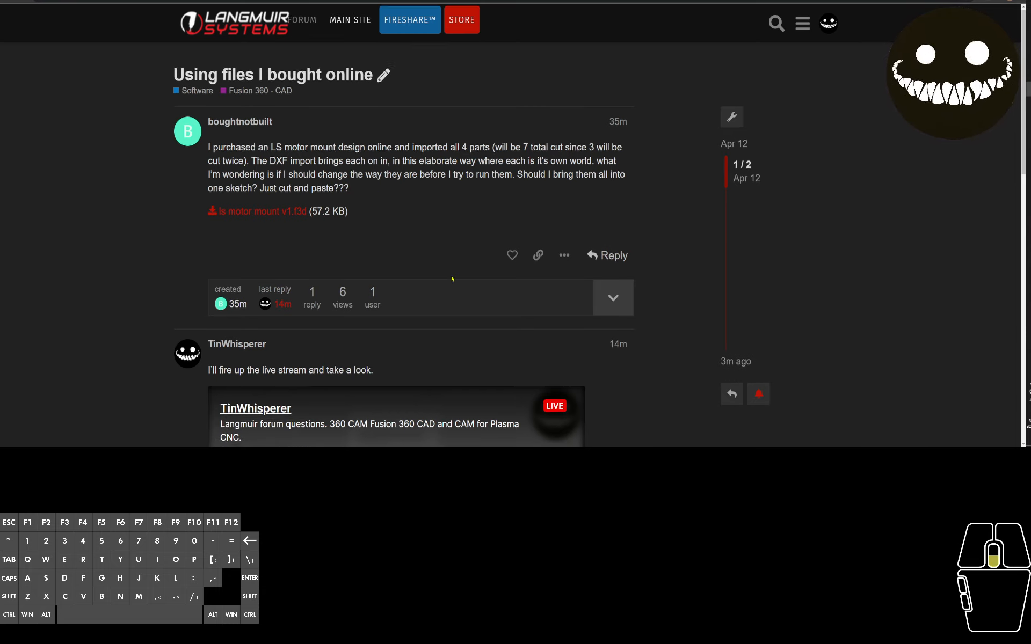
pyautogui.scroll(-7, 448, 269)
pyautogui.scroll(6, 423, 256)
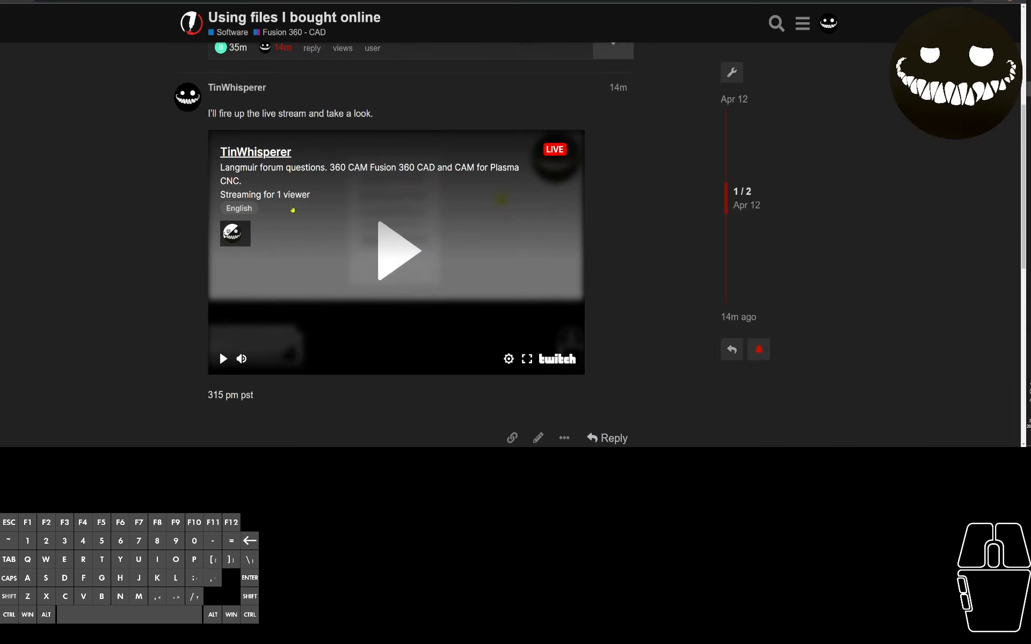
pyautogui.click(6, 2)
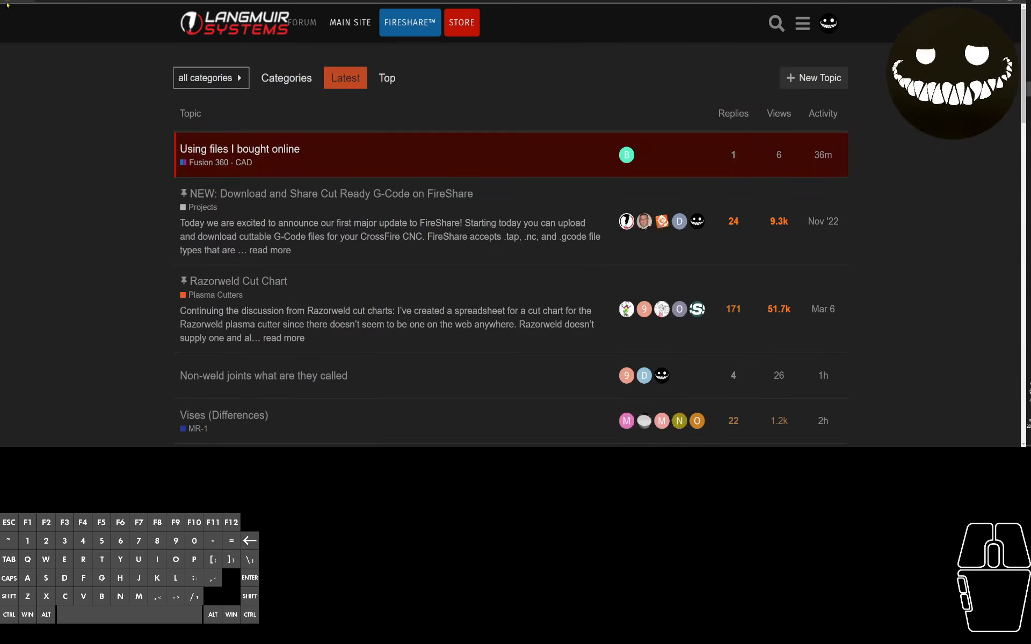
pyautogui.click(247, 149)
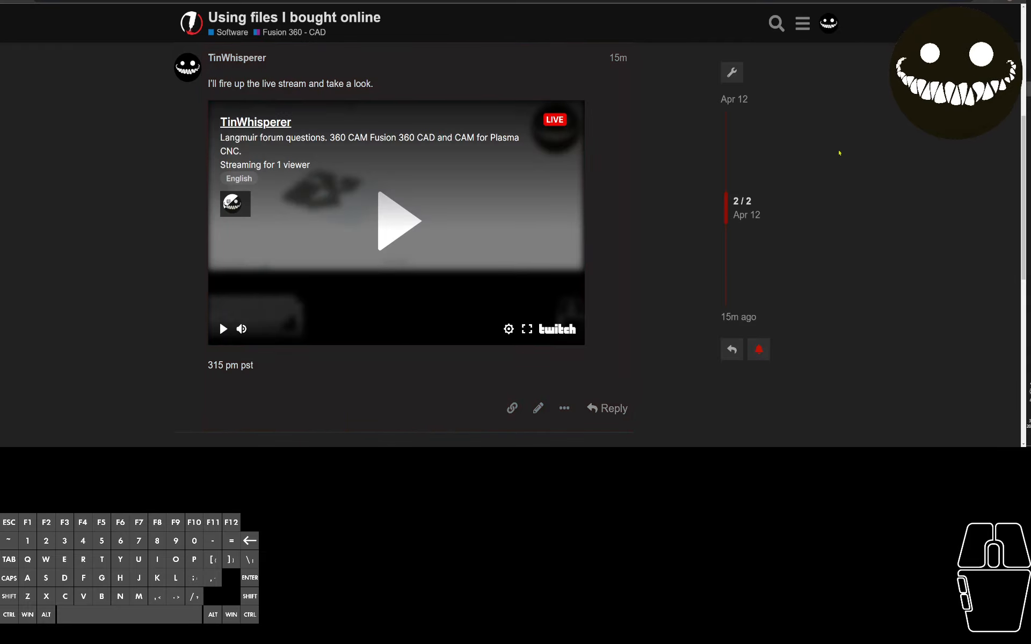
pyautogui.scroll(3, 397, 215)
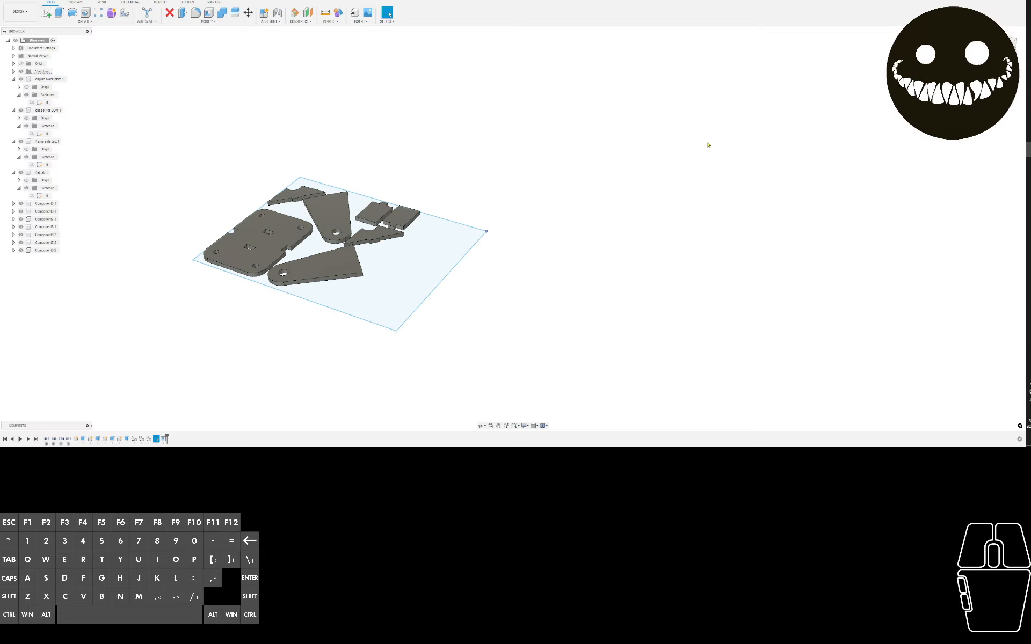
# Return to the nested design in Fusion 360 and resize the sheet rectangle into a wider landscape shape around the parts
pyautogui.click(1008, 42)
pyautogui.scroll(-3, 617, 165)
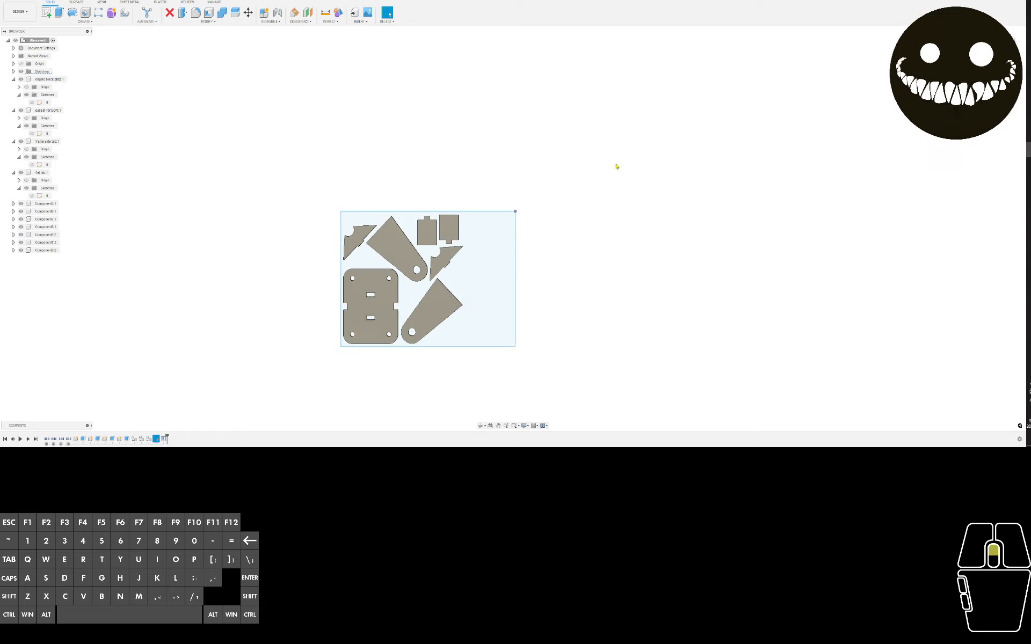
pyautogui.moveTo(617, 166); pyautogui.dragTo(637, 82, button='middle')
pyautogui.scroll(3, 582, 125)
pyautogui.scroll(2, 570, 137)
pyautogui.moveTo(511, 126); pyautogui.dragTo(492, 180)
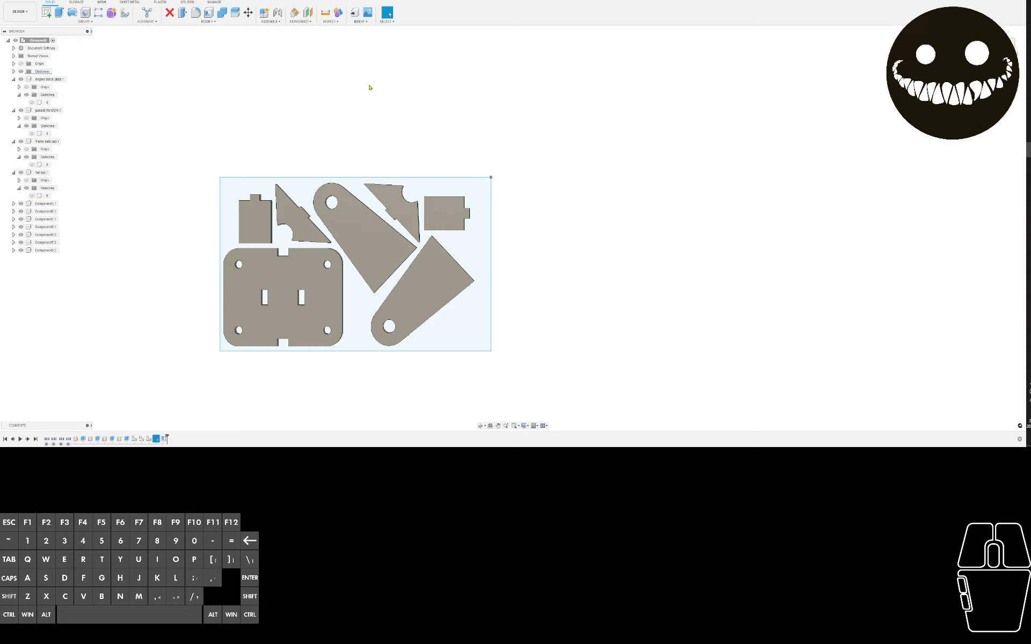
pyautogui.click(410, 307)
pyautogui.press('m')
pyautogui.moveTo(377, 304); pyautogui.dragTo(377, 301)
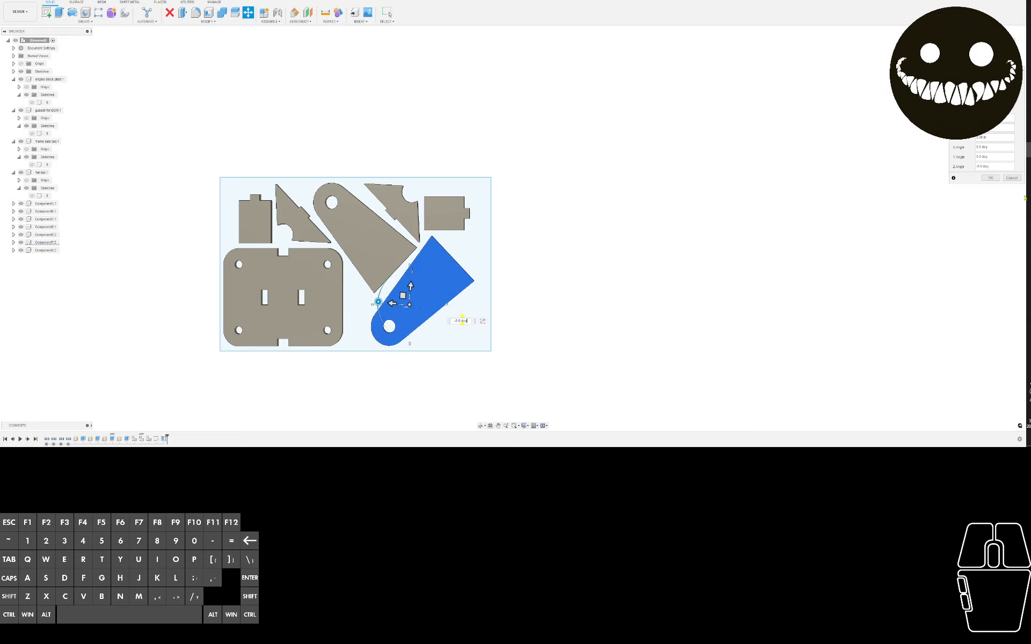
pyautogui.click(1012, 179)
pyautogui.scroll(-2, 548, 175)
pyautogui.moveTo(548, 176); pyautogui.dragTo(612, 175, button='middle')
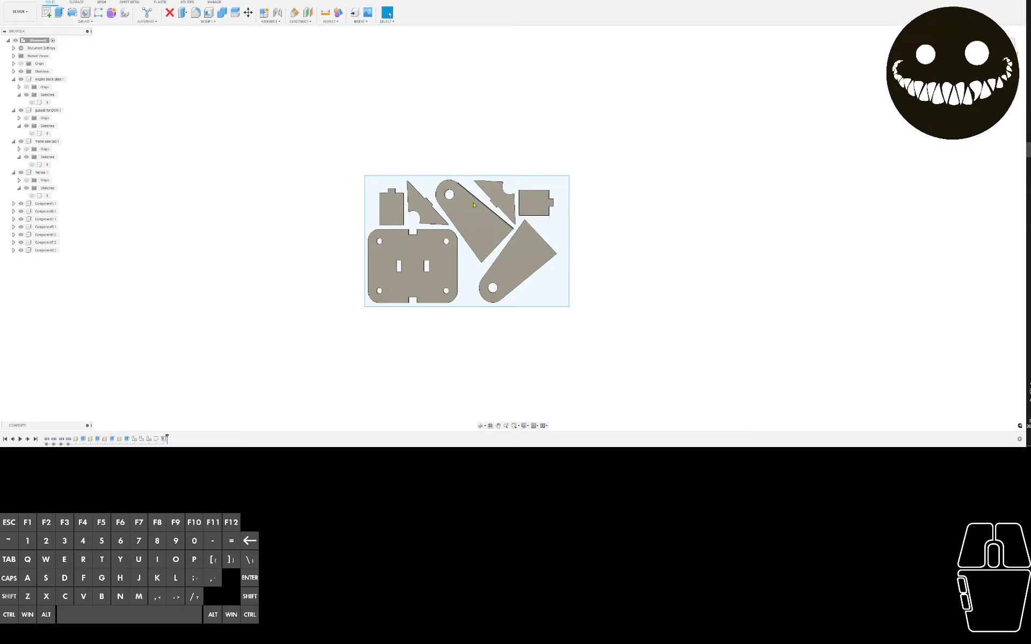
pyautogui.scroll(2, 456, 149)
pyautogui.click(334, 138)
pyautogui.click(49, 12)
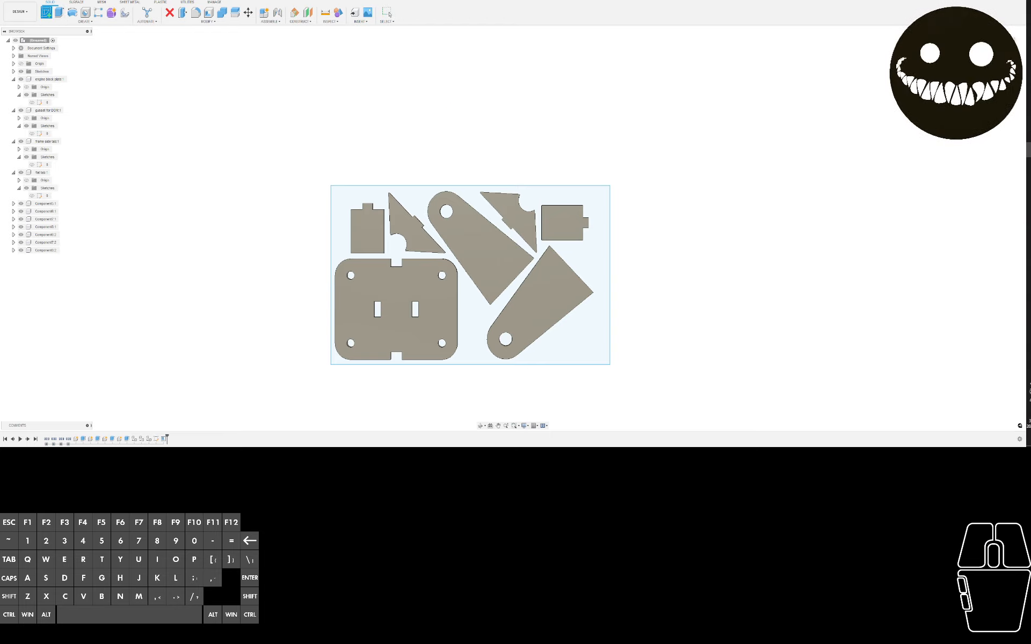
pyautogui.click(600, 210)
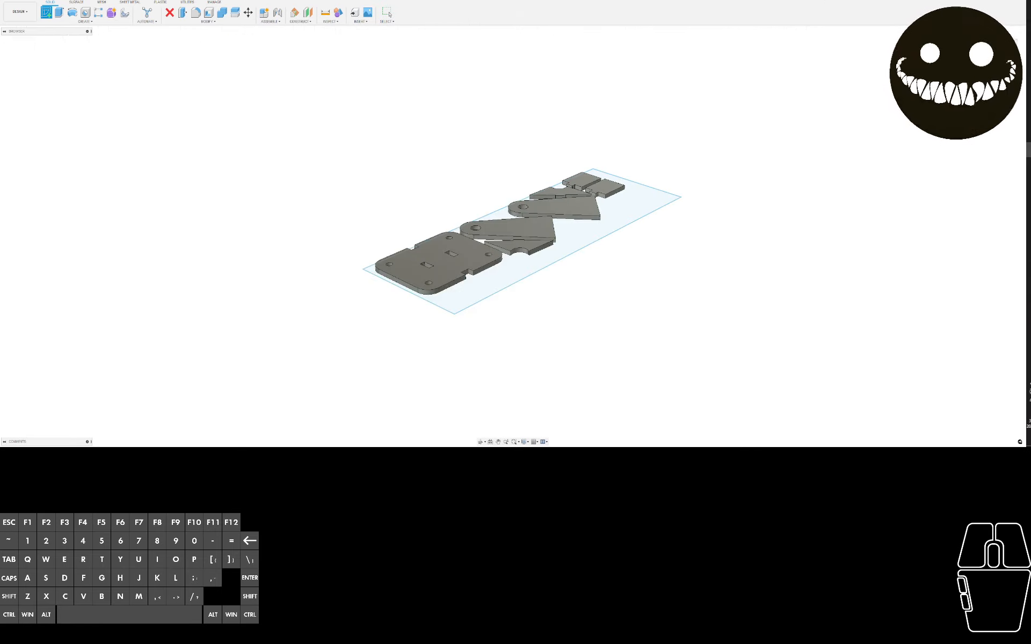
# Check the two existing sketches of the design with parts nested in one long strip, and create a new sketch there
pyautogui.keyDown('shift'); pyautogui.moveTo(777, 159); pyautogui.dragTo(736, 206, button='middle'); pyautogui.keyUp('shift')
pyautogui.click(1010, 45)
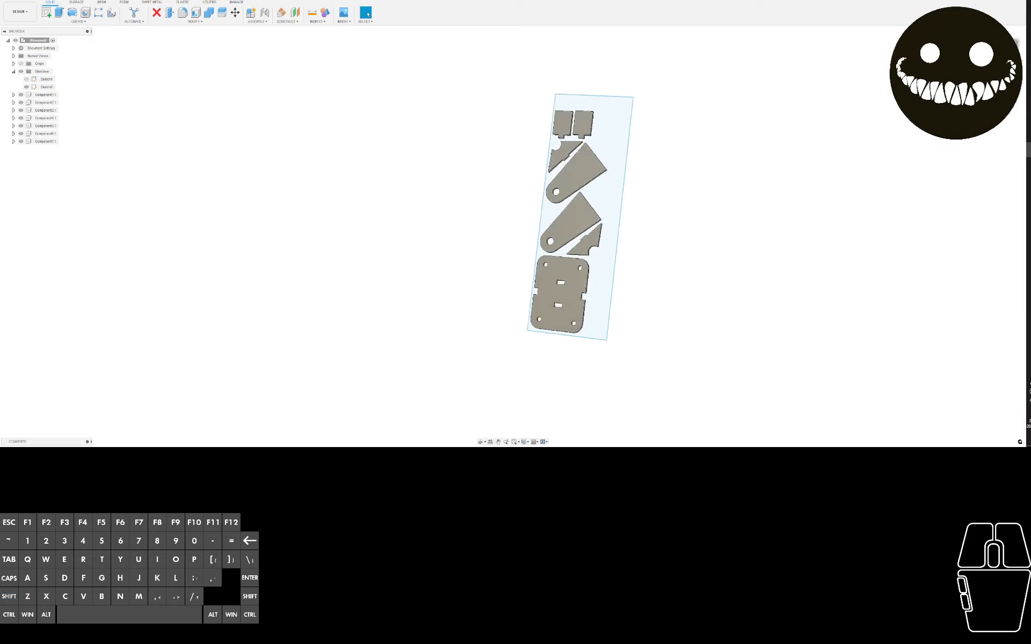
pyautogui.click(1003, 50)
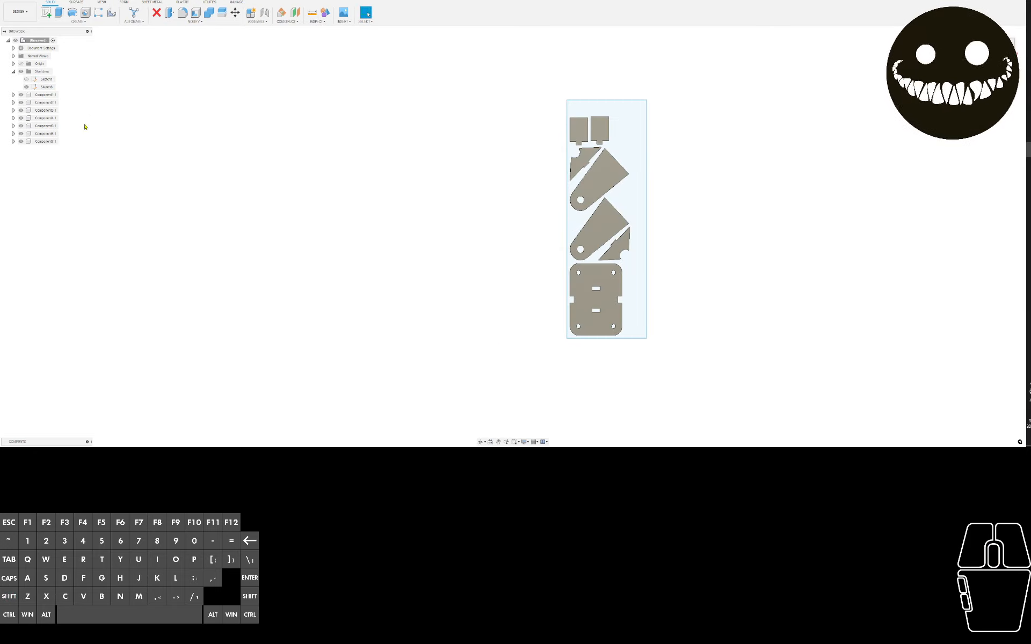
pyautogui.click(47, 87)
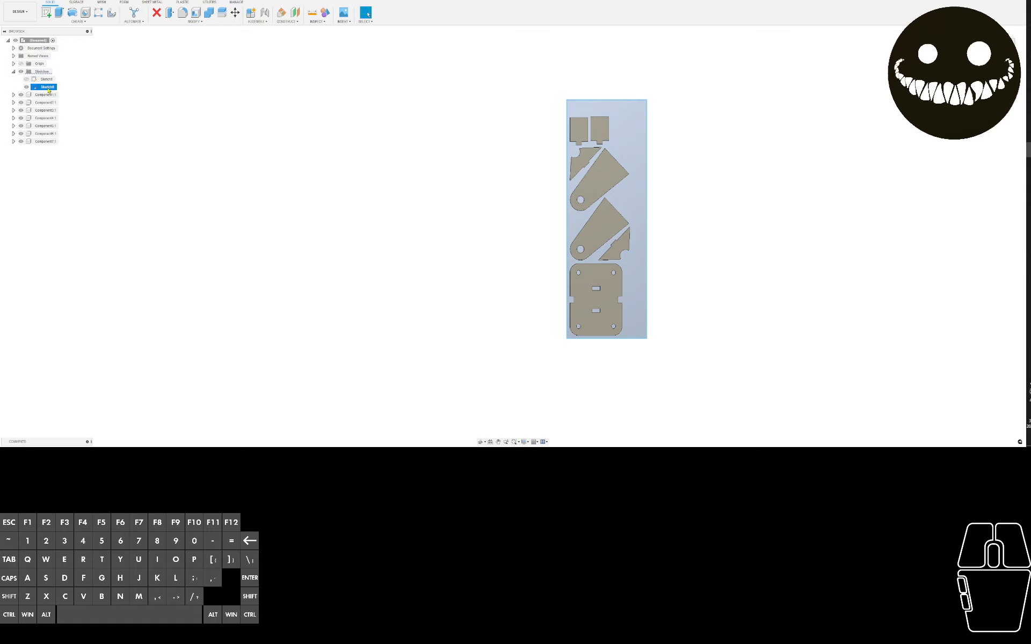
pyautogui.click(46, 79)
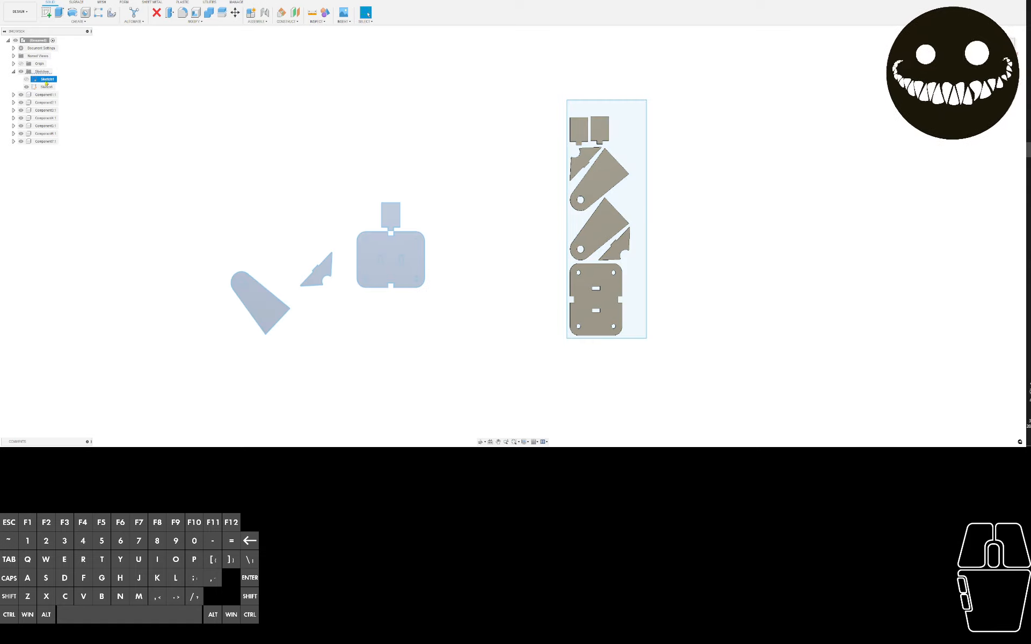
pyautogui.click(119, 91)
pyautogui.click(46, 13)
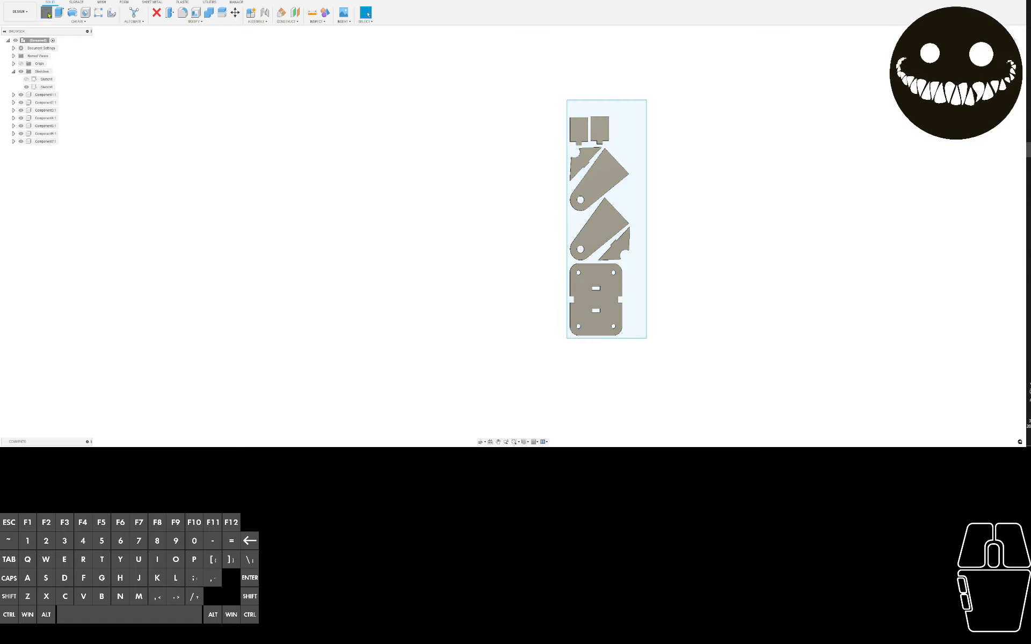
pyautogui.click(261, 166)
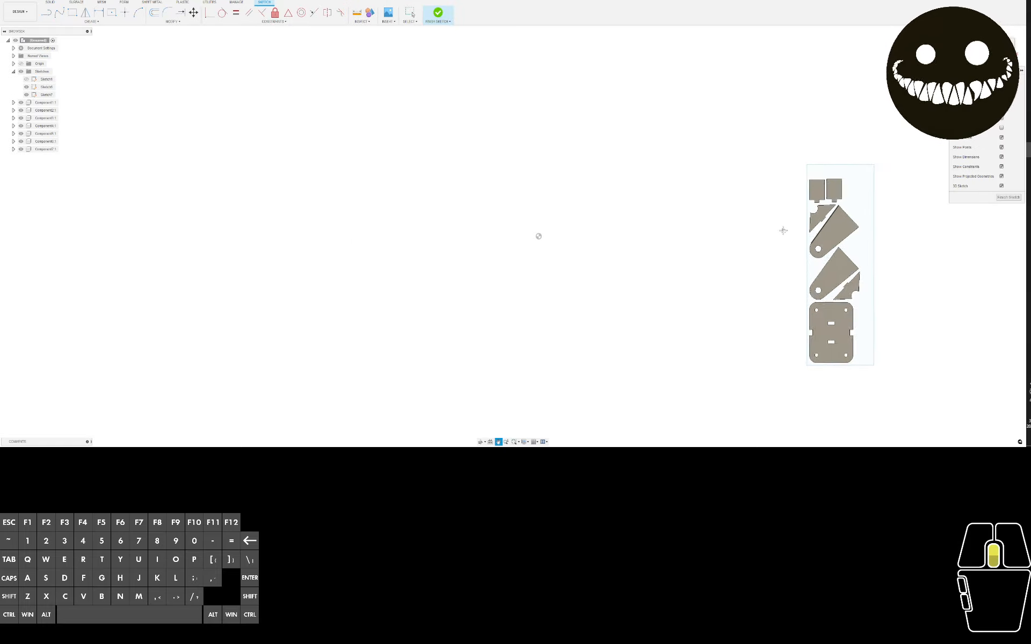
# Project the outlines of all seven nested parts into the new sketch and finish the sketch
pyautogui.moveTo(541, 235); pyautogui.dragTo(103, 156, button='middle')
pyautogui.click(413, 244)
pyautogui.click(414, 211)
pyautogui.click(400, 193)
pyautogui.click(403, 150)
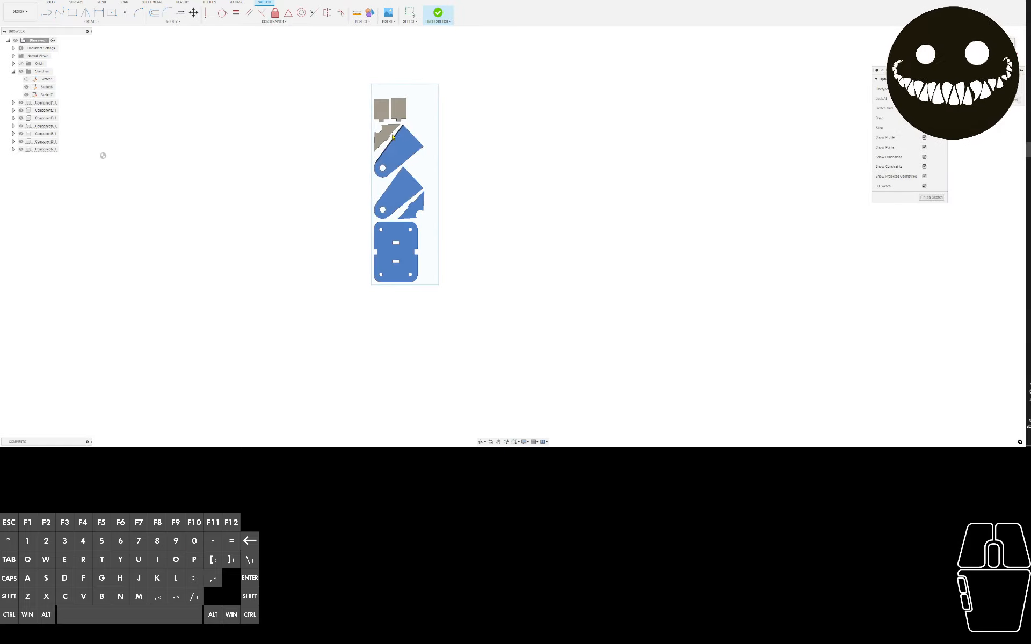
pyautogui.click(390, 135)
pyautogui.click(398, 107)
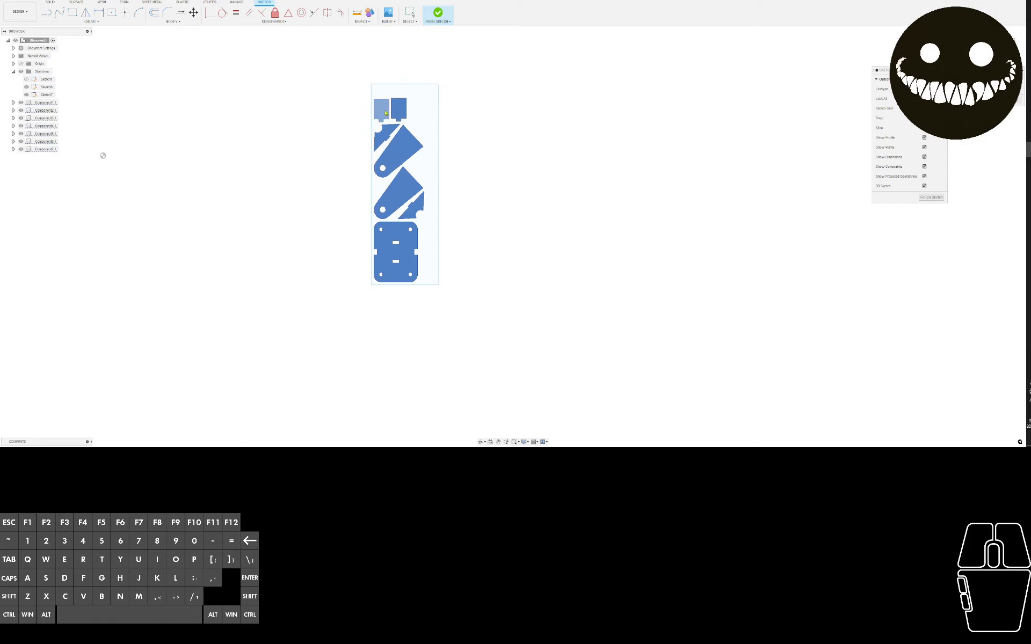
pyautogui.click(381, 108)
pyautogui.click(411, 14)
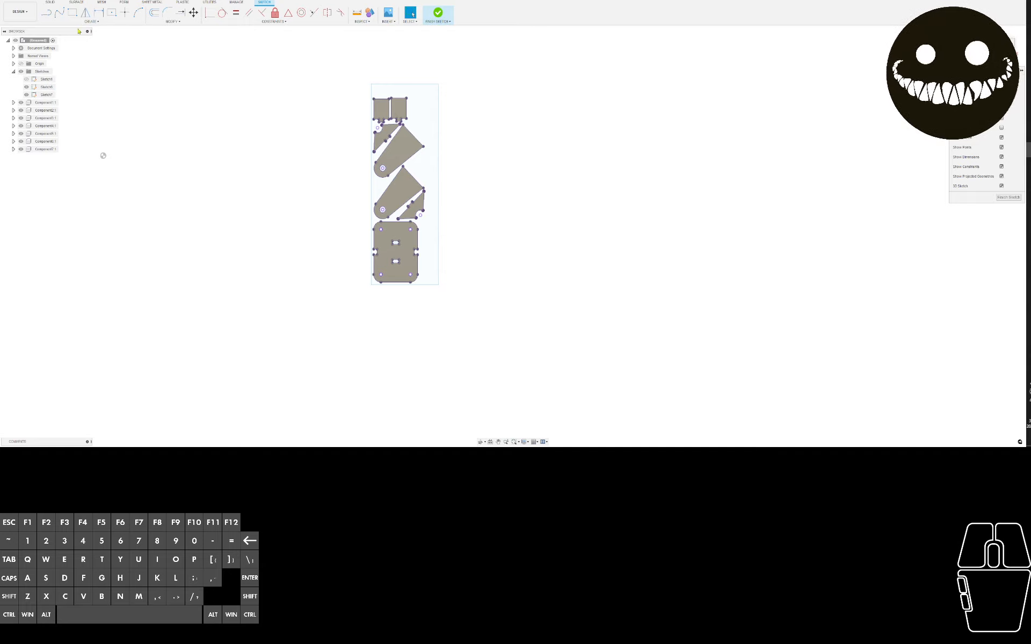
pyautogui.click(438, 14)
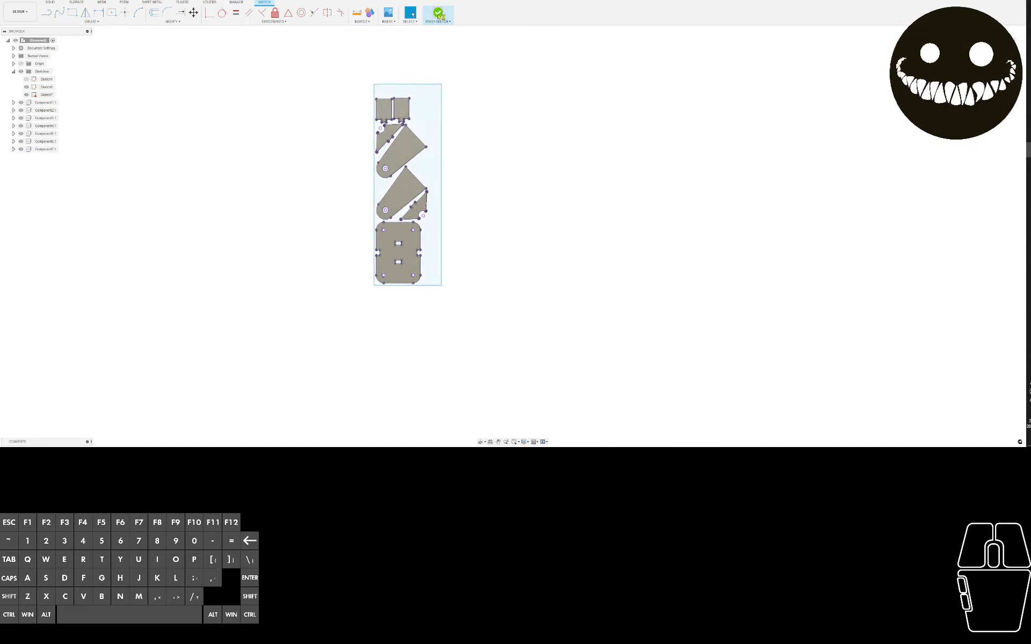
# Export the new sketch with the projected outlines as a DXF named "ls mounts 7 parts" in the Downloads folder
pyautogui.rightClick(54, 95)
pyautogui.click(76, 155)
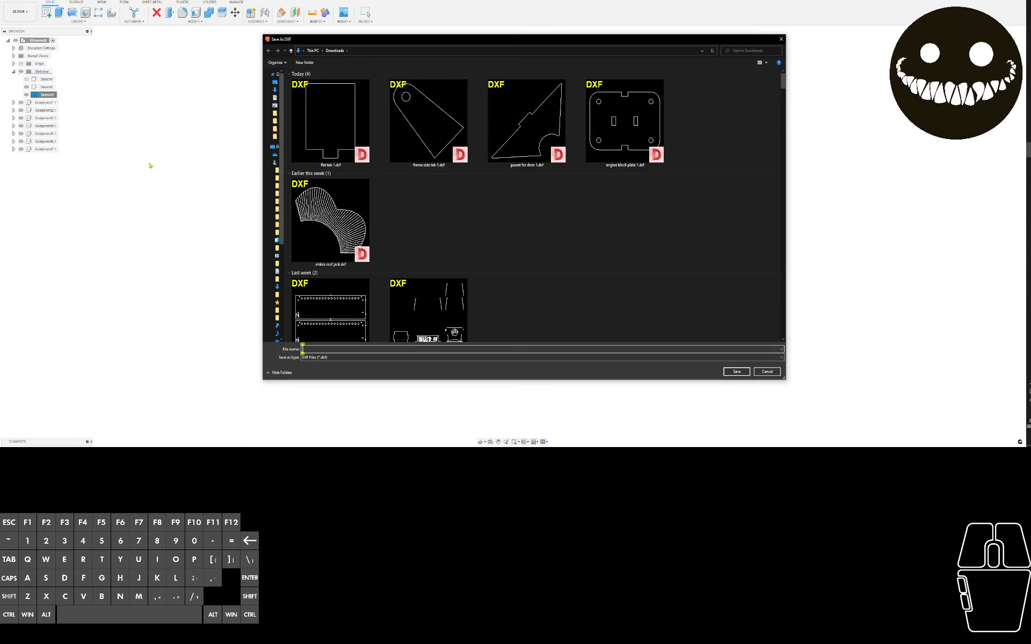
pyautogui.write('ls mo')
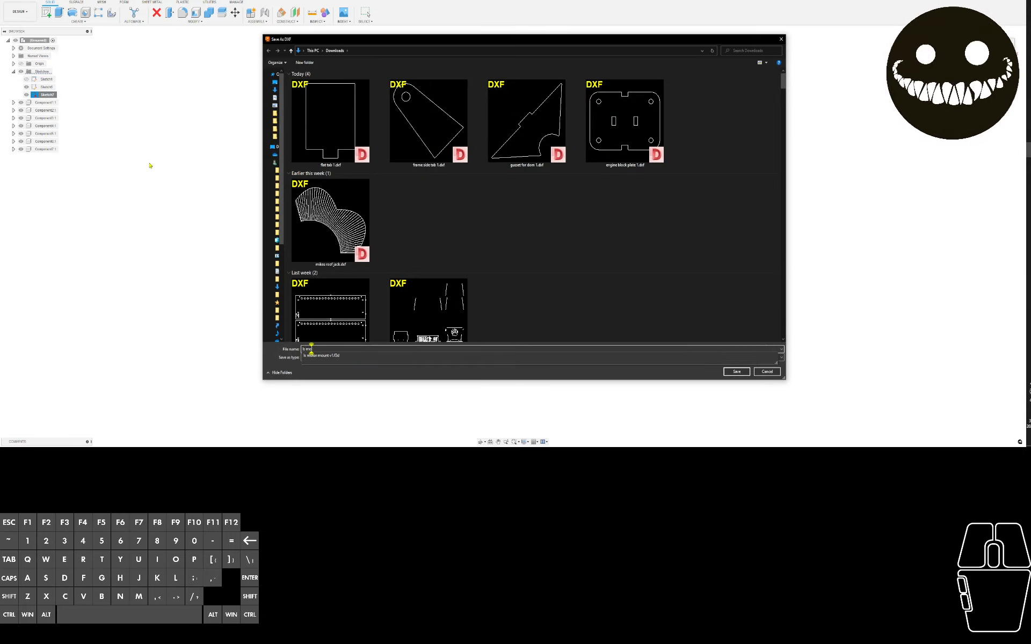
pyautogui.write('unts')
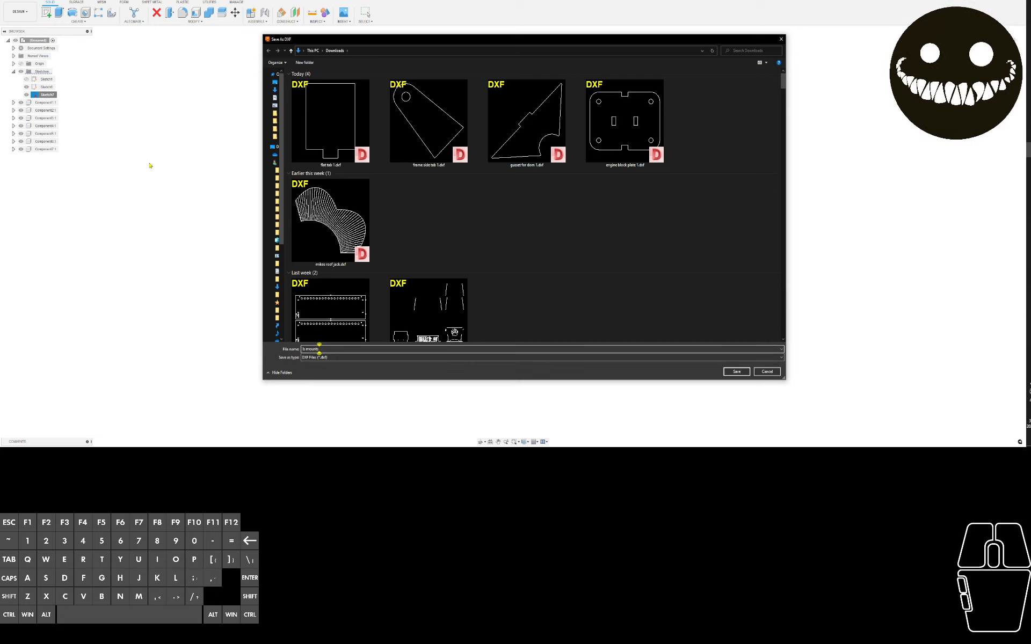
pyautogui.write(' 7')
pyautogui.write('pt')
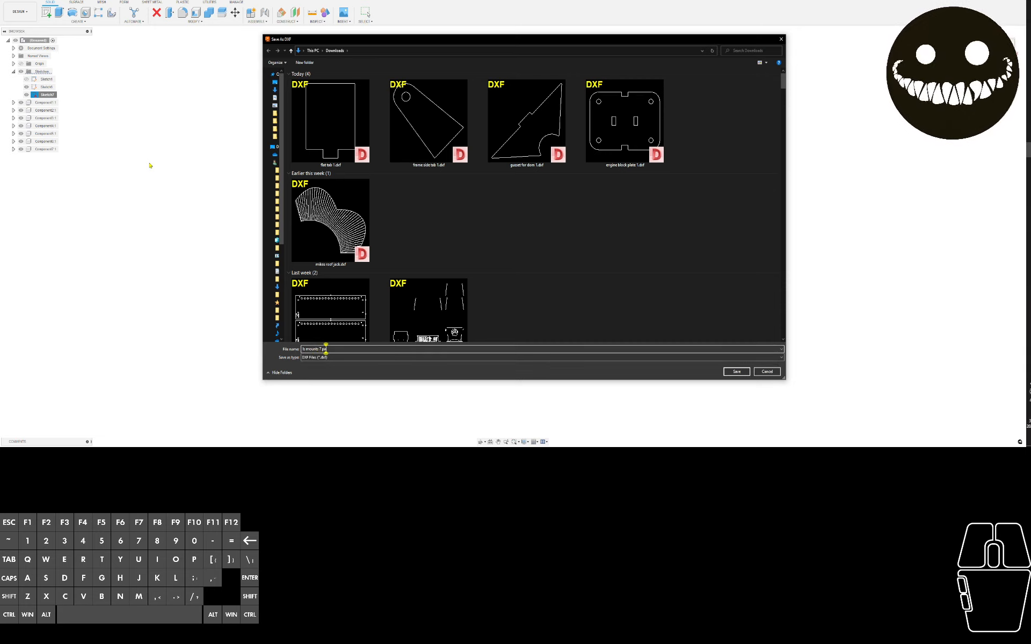
pyautogui.press('Return')
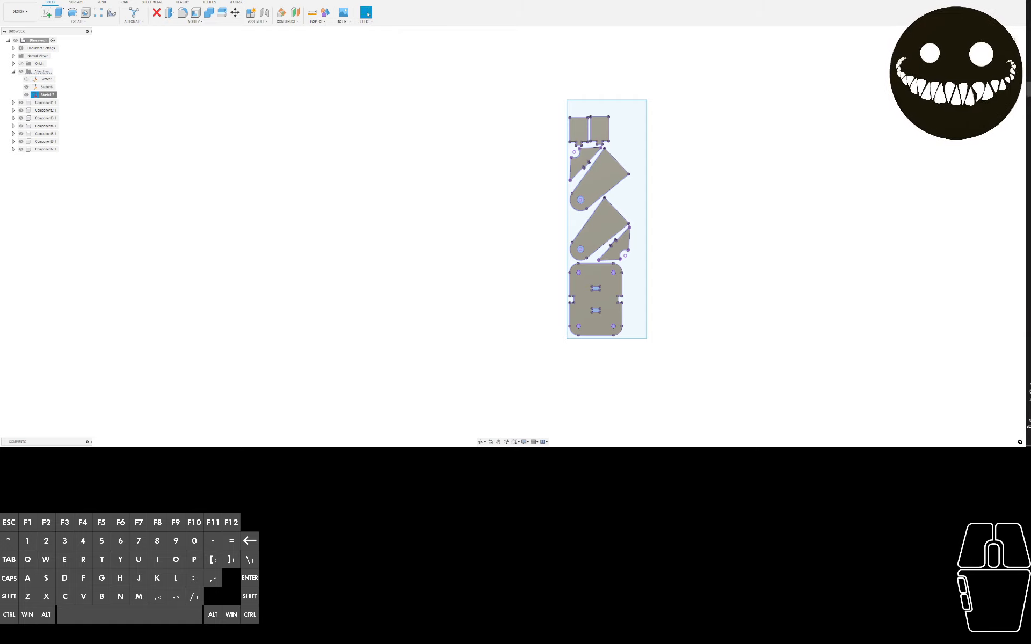
# Switch to the web browser, open deepnest.io and look over the nesting software's home page
pyautogui.write('epes')
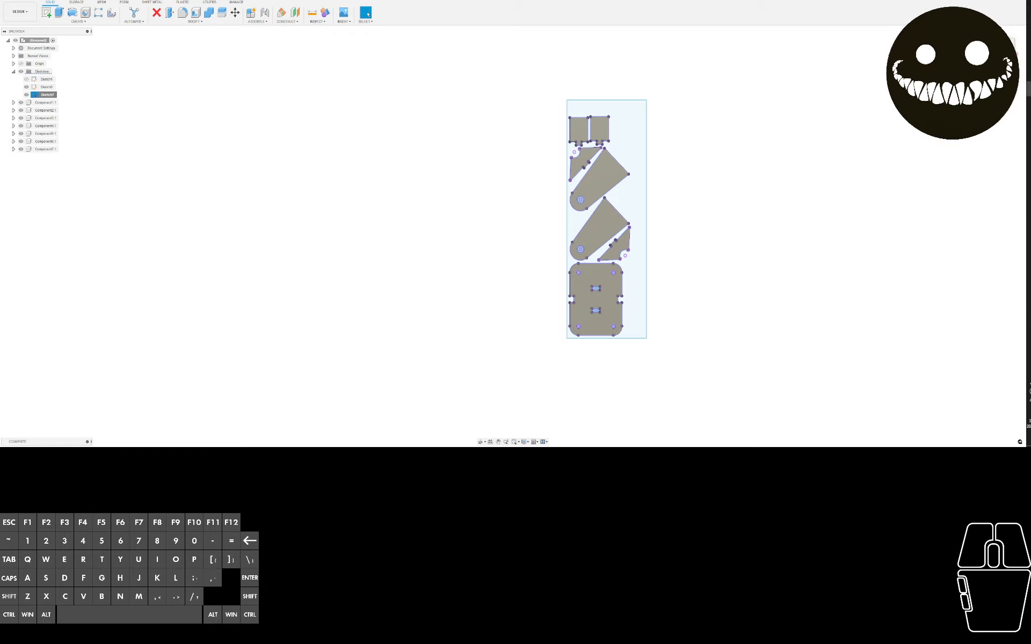
pyautogui.write('.i')
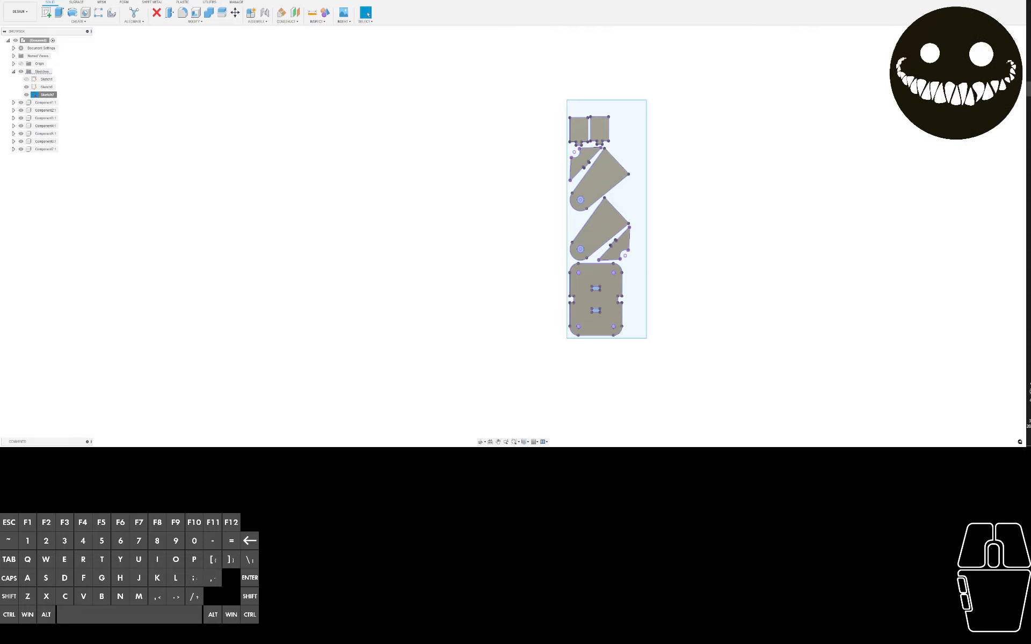
pyautogui.click(513, 236)
pyautogui.moveTo(1, 54); pyautogui.dragTo(403, 1)
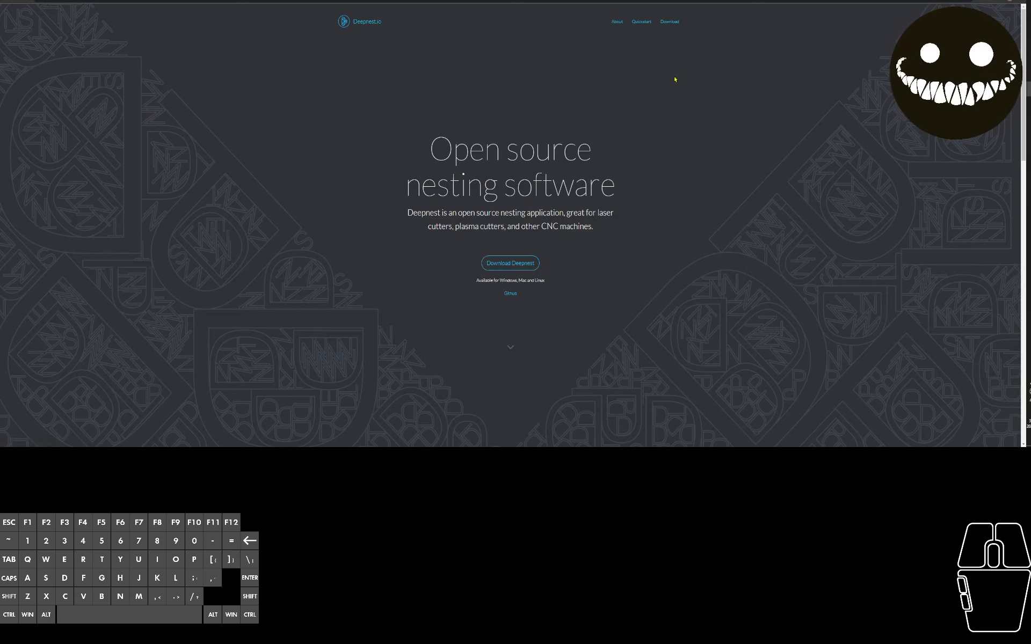
pyautogui.click(510, 347)
pyautogui.scroll(8, 515, 338)
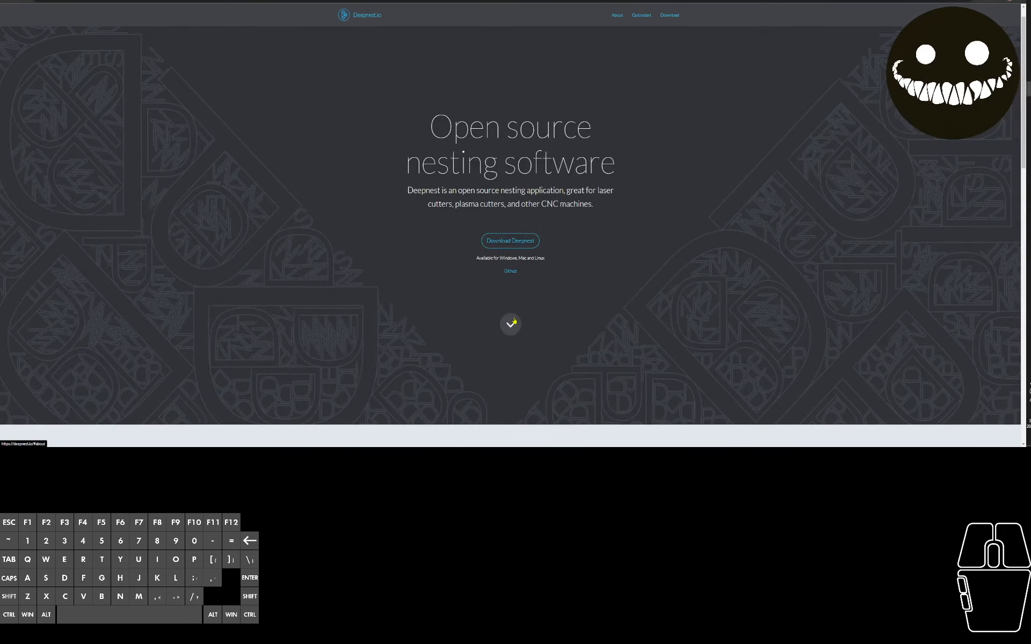
# Launch the installed Deepnest desktop application and maximize its window
pyautogui.click(1028, 2)
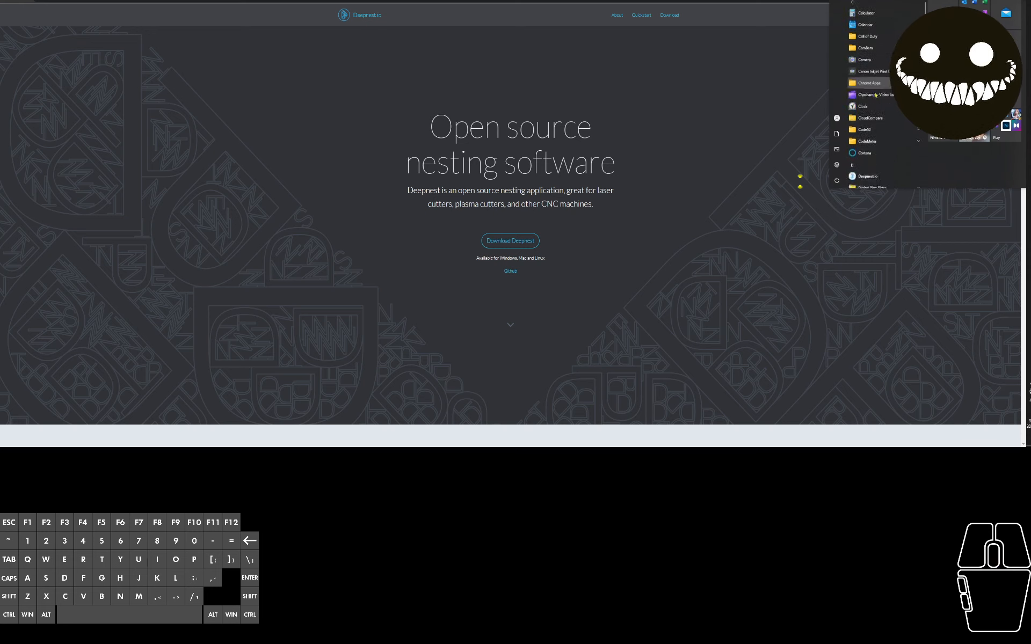
pyautogui.scroll(-5, 879, 97)
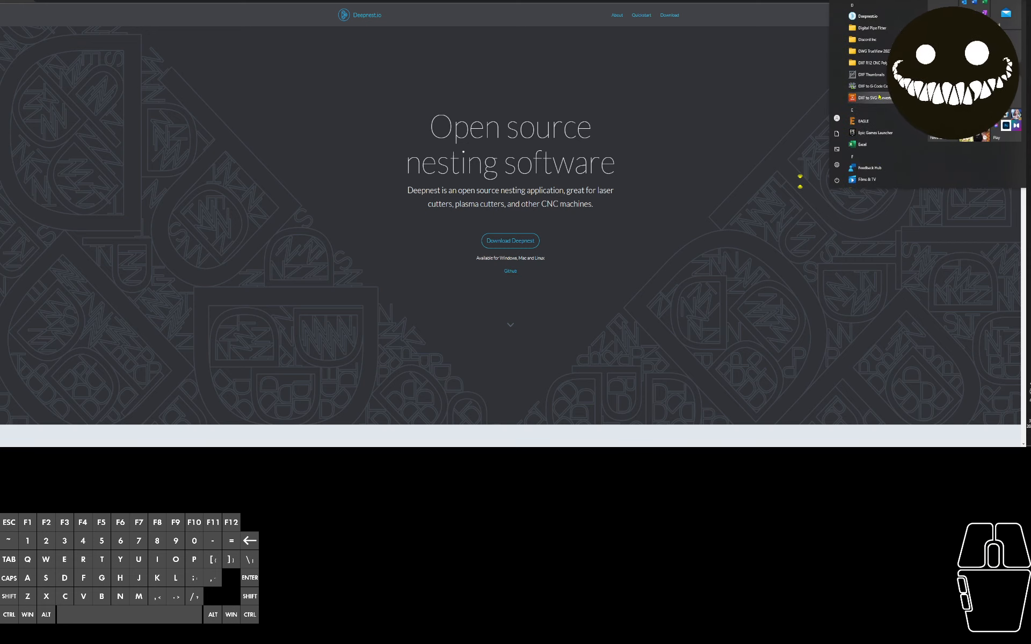
pyautogui.click(855, 17)
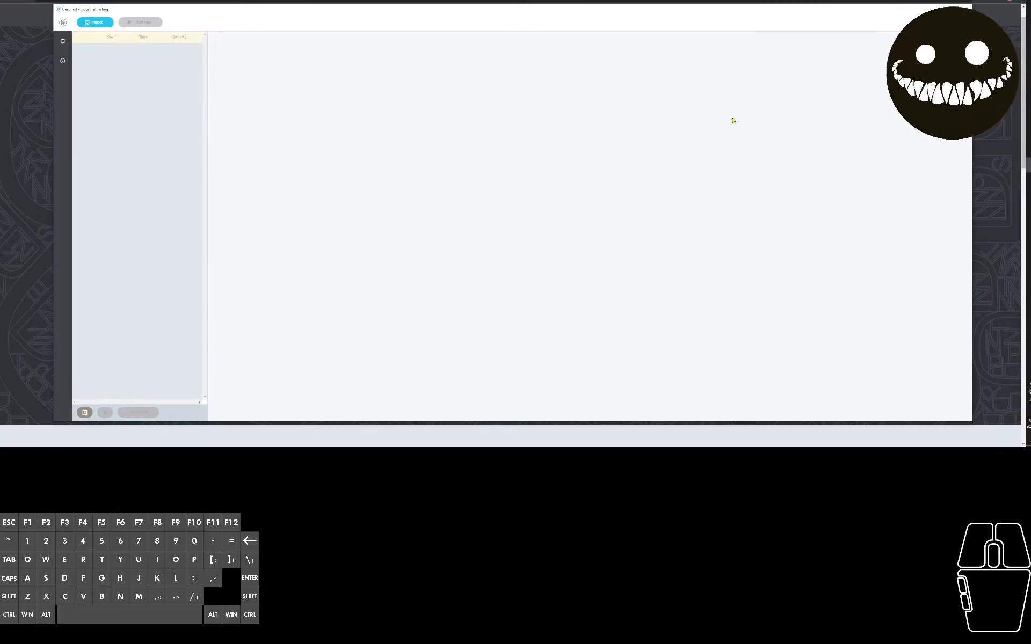
pyautogui.click(942, 9)
# Import "ls mounts 7 parts.dxf" from Downloads and check the sizes in the resulting parts list
pyautogui.click(41, 0)
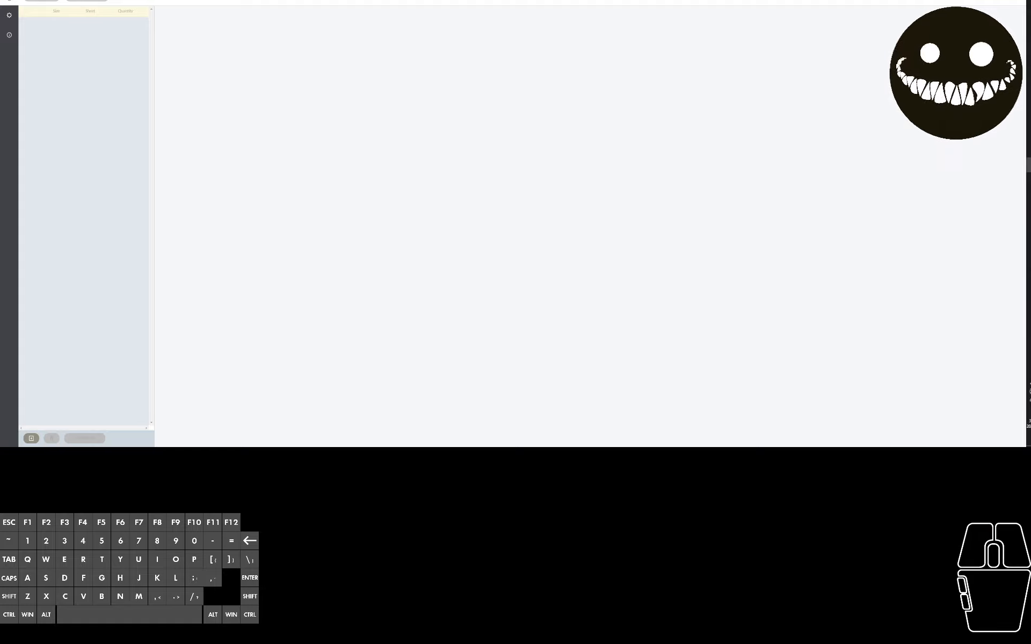
pyautogui.moveTo(0, 225); pyautogui.dragTo(381, 153)
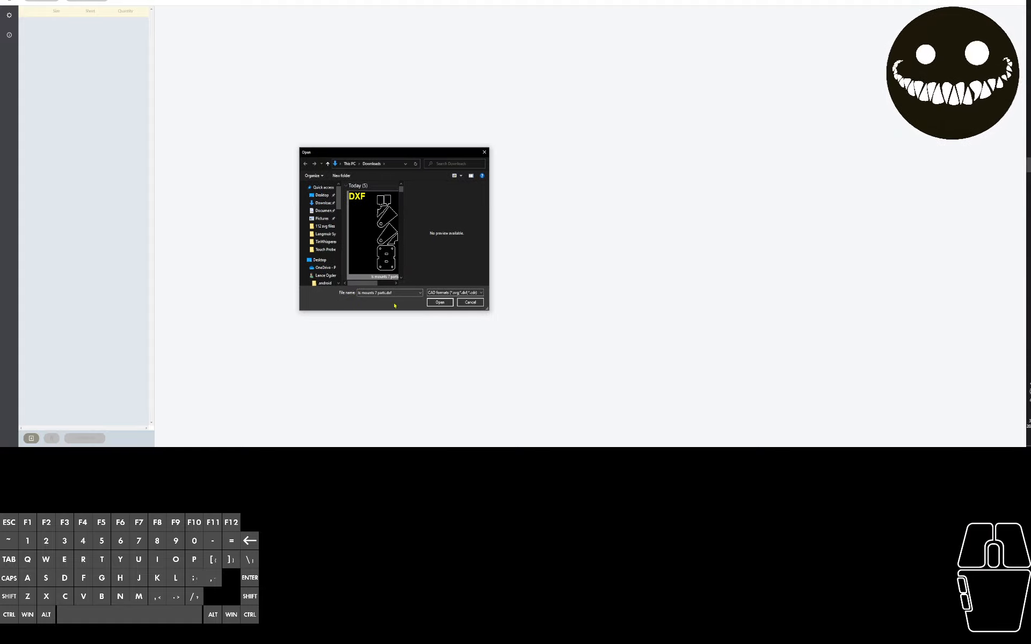
pyautogui.click(439, 302)
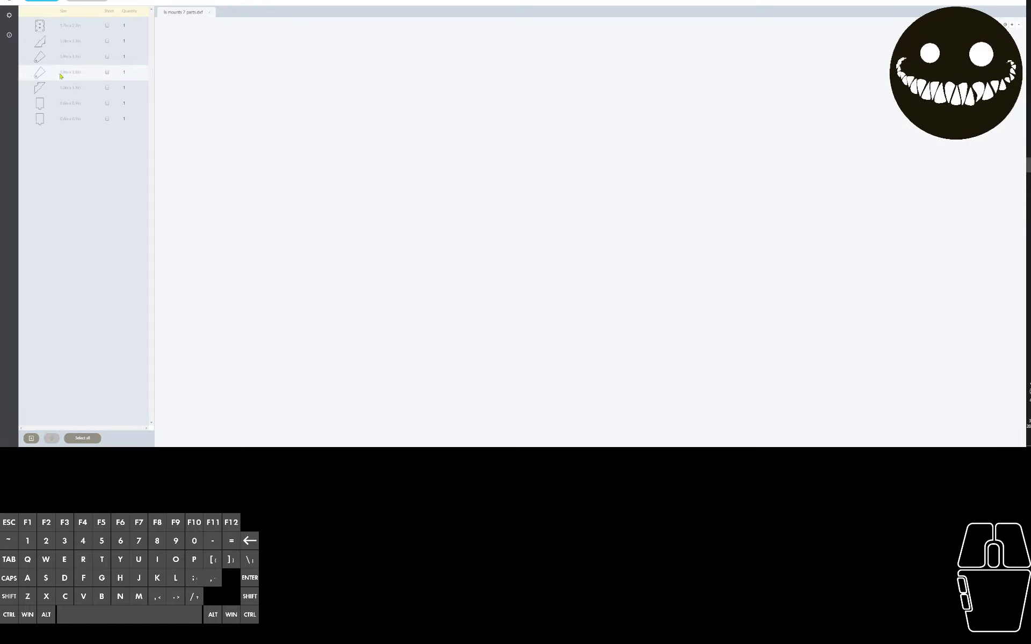
pyautogui.scroll(-1, 69, 120)
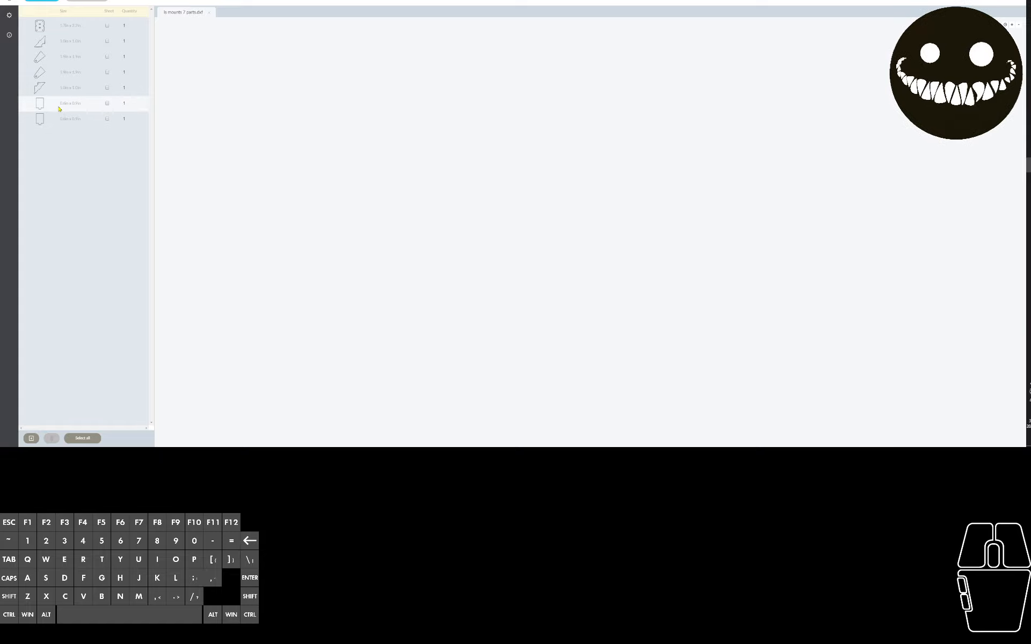
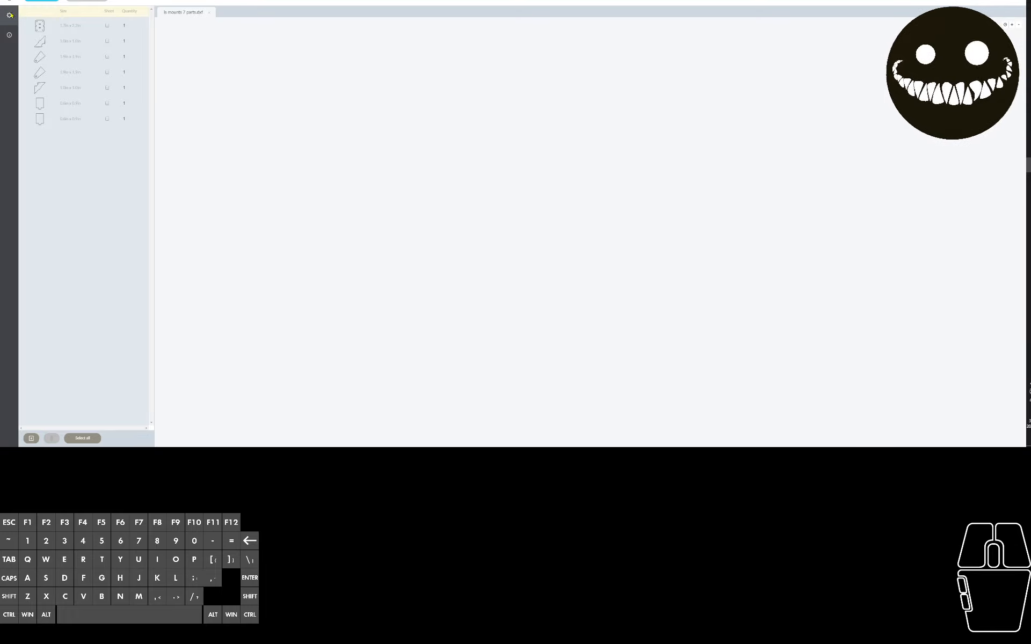
# Change the nesting display units to mm and return to the parts list
pyautogui.click(10, 15)
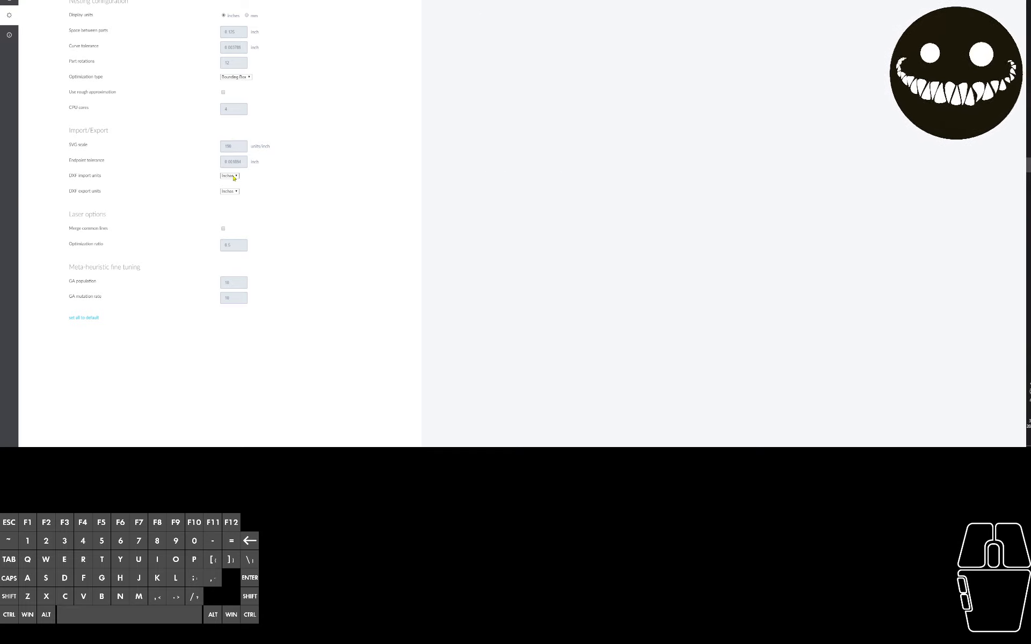
pyautogui.click(246, 16)
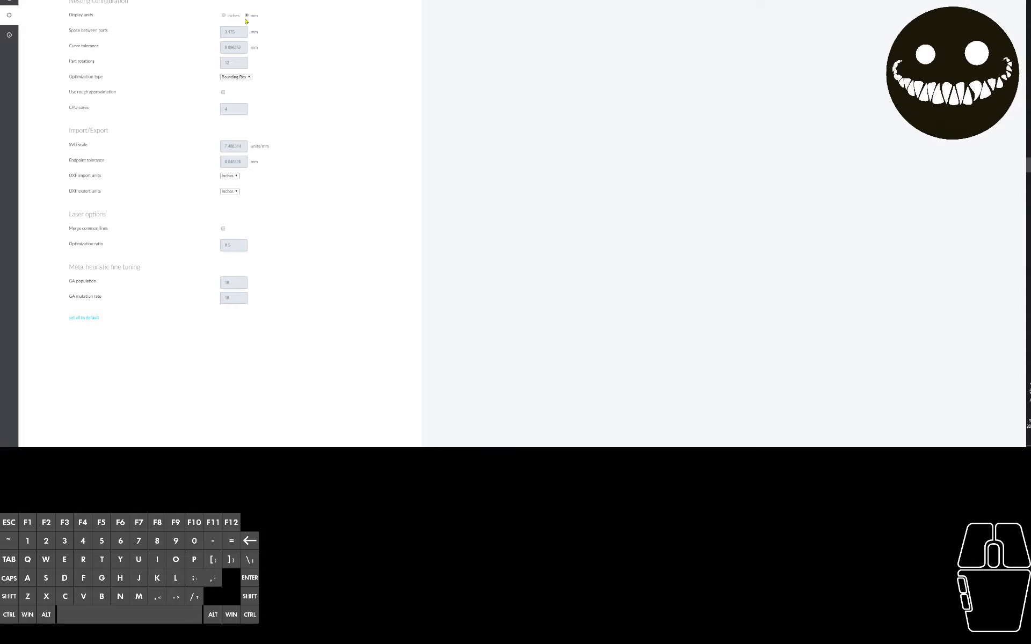
pyautogui.click(14, 17)
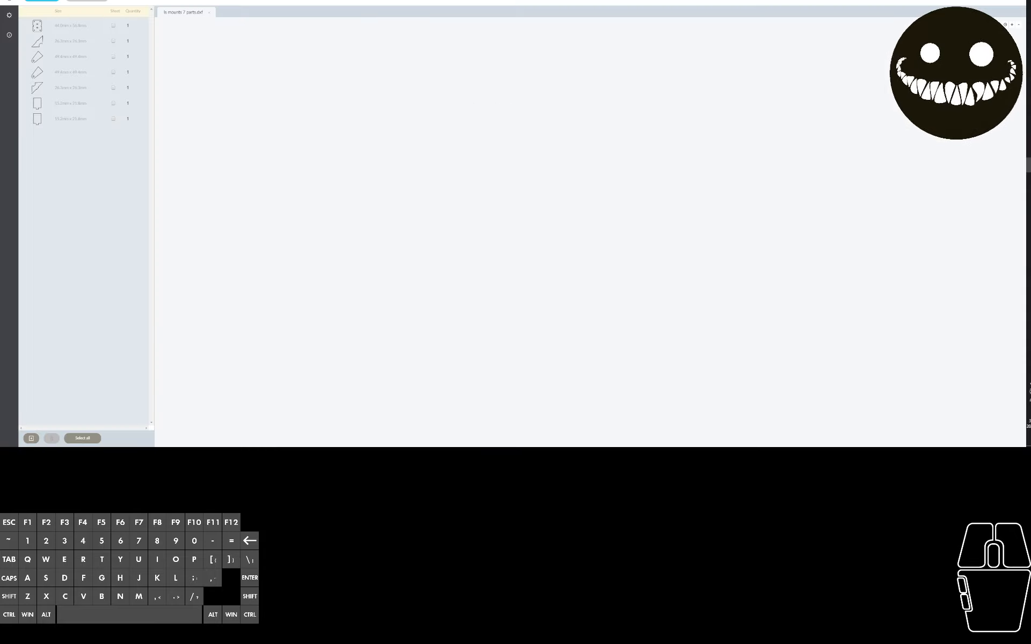
# Import "ls mounts 7 parts.dxf" a second time with millimetre display units active
pyautogui.click(41, 2)
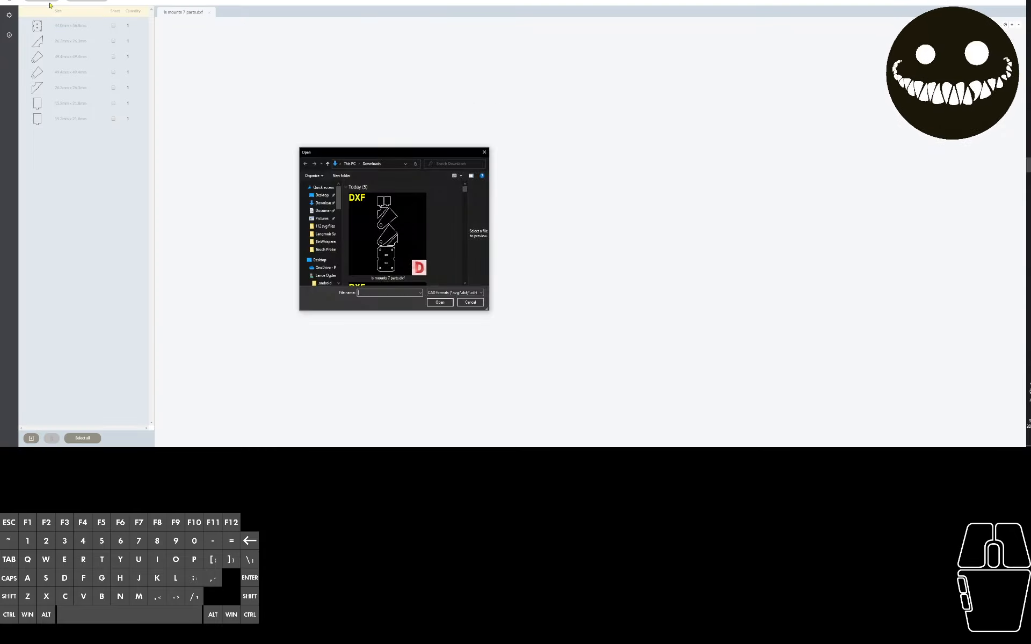
pyautogui.click(362, 221)
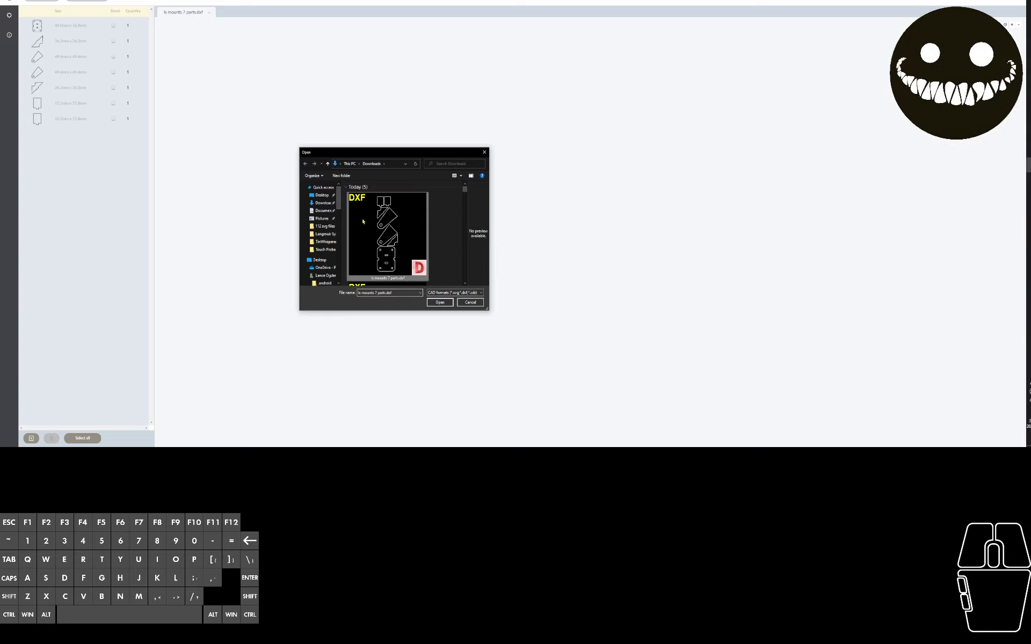
pyautogui.click(439, 302)
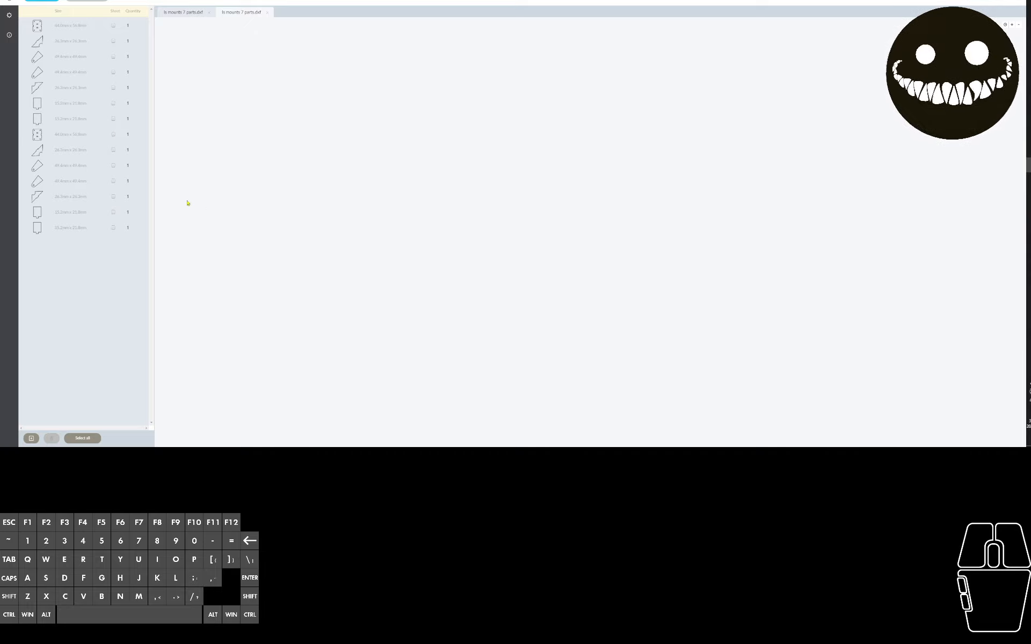
# Delete all imported parts except the last tab in the list, and clear that tab's quantity
pyautogui.moveTo(133, 226); pyautogui.dragTo(58, 23)
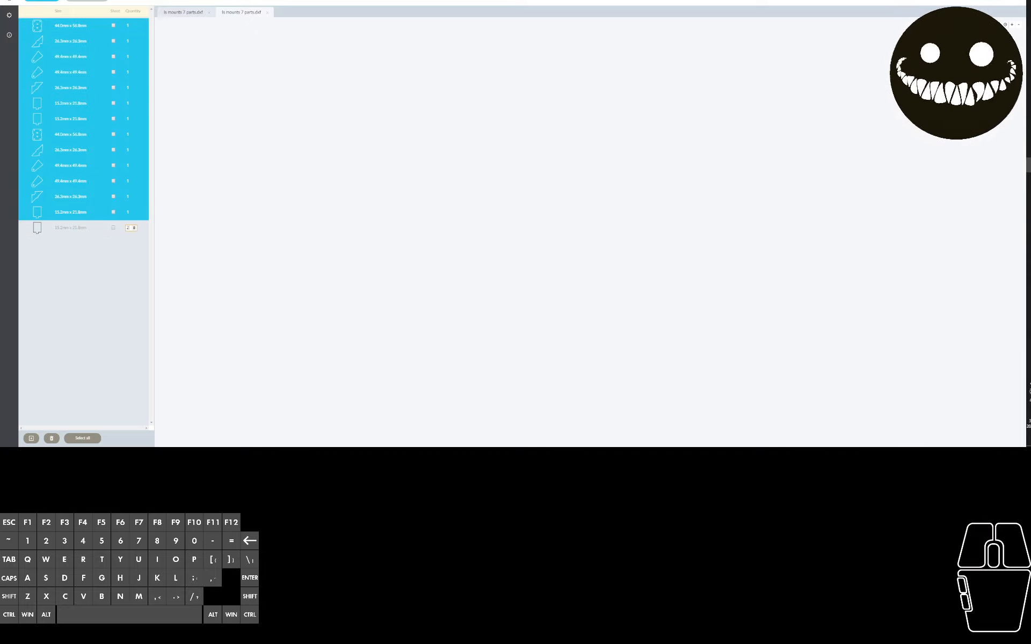
pyautogui.press('Delete')
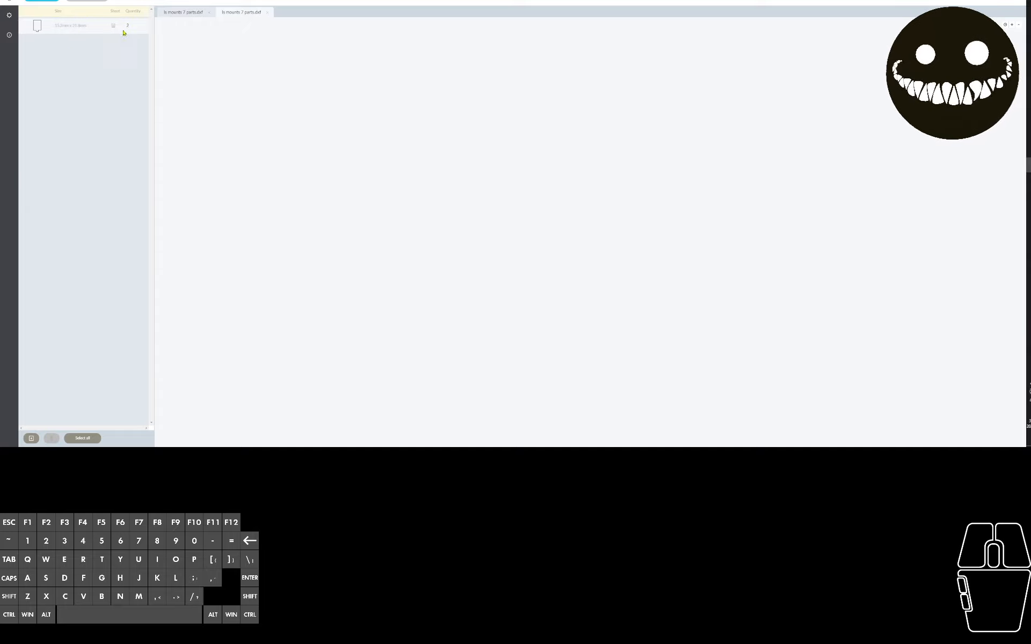
pyautogui.click(140, 31)
pyautogui.moveTo(132, 27); pyautogui.dragTo(36, 33)
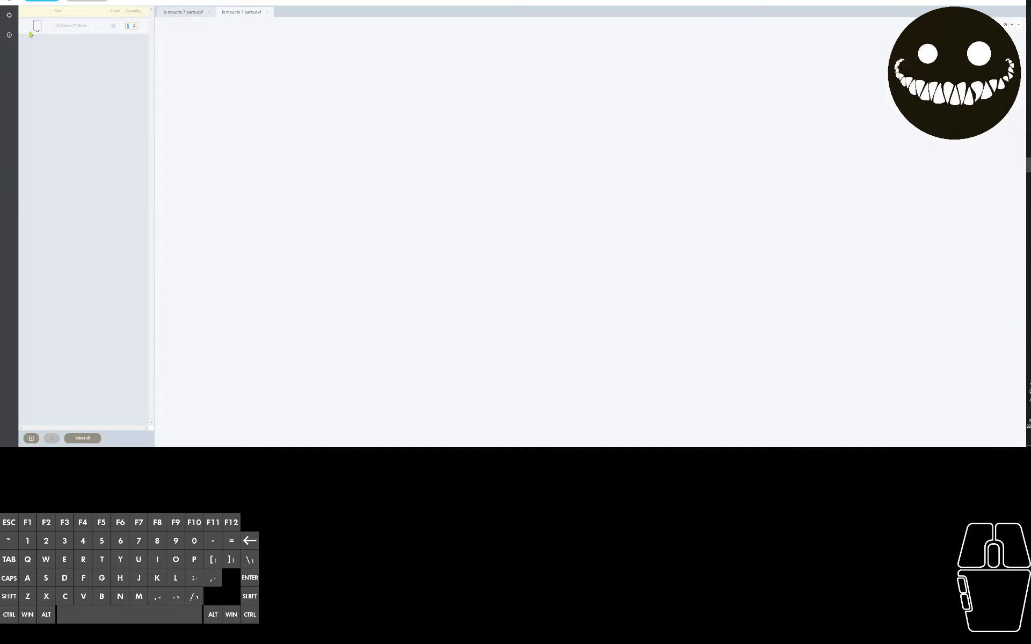
pyautogui.click(77, 44)
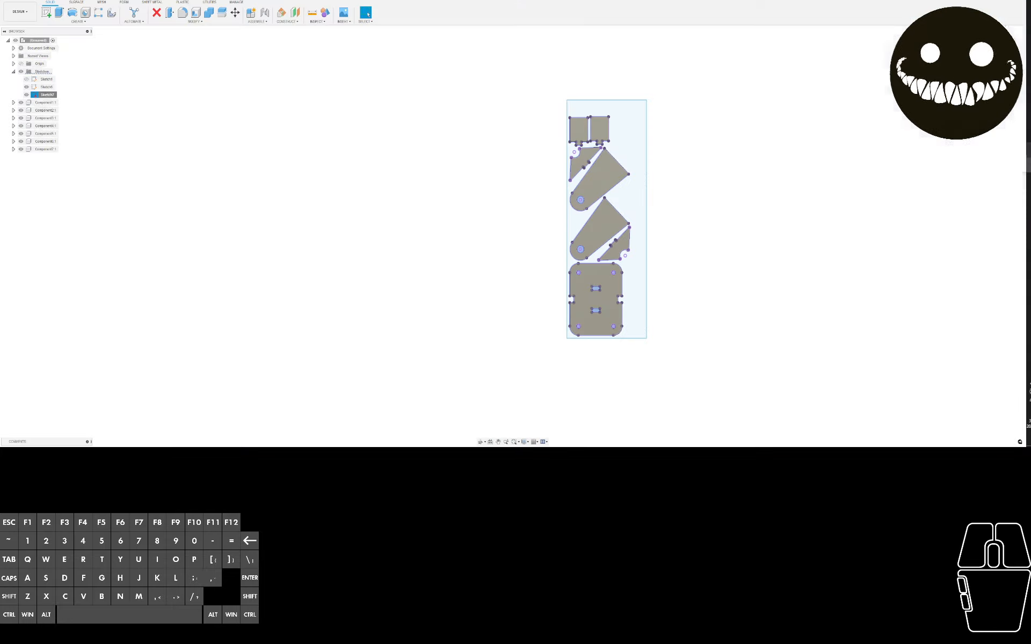
# Switch to Fusion 360 and measure the slanted end edge of the upper frame side tab, corner to corner
pyautogui.click(312, 12)
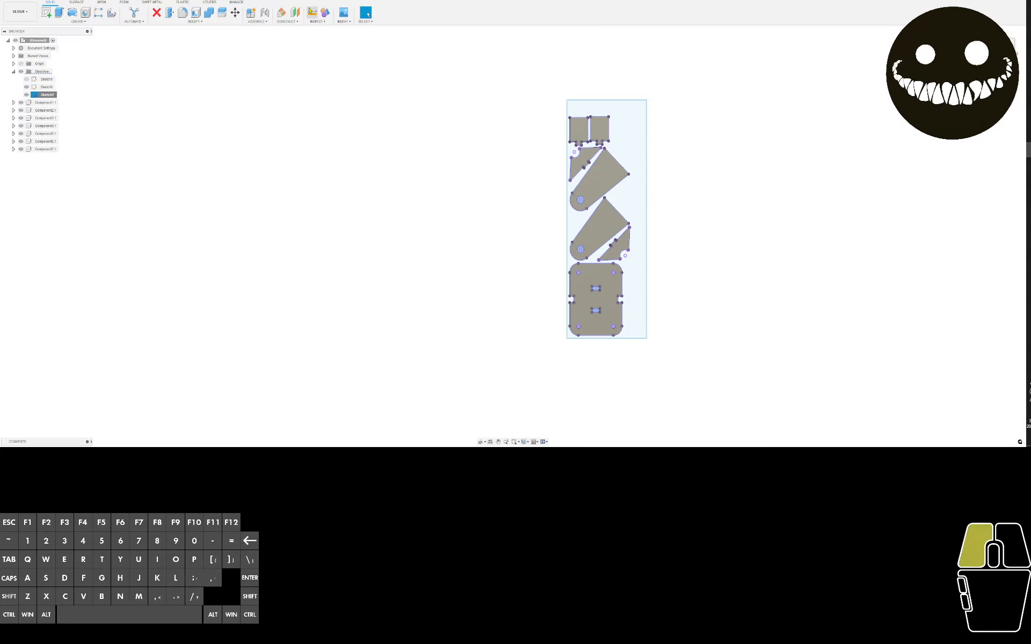
pyautogui.scroll(2, 649, 204)
pyautogui.scroll(1, 649, 204)
pyautogui.click(616, 153)
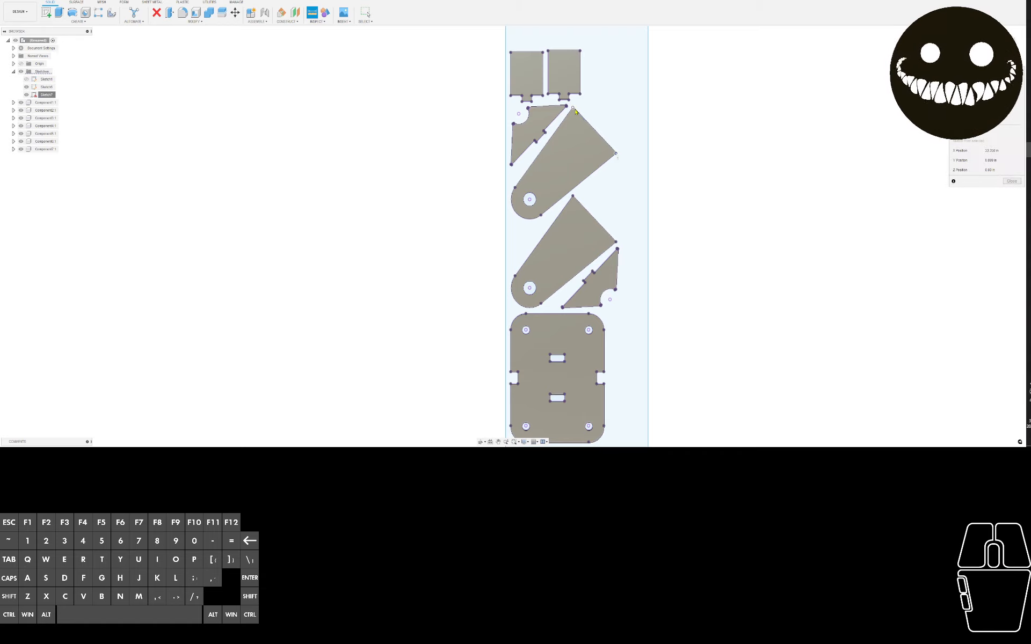
pyautogui.click(573, 108)
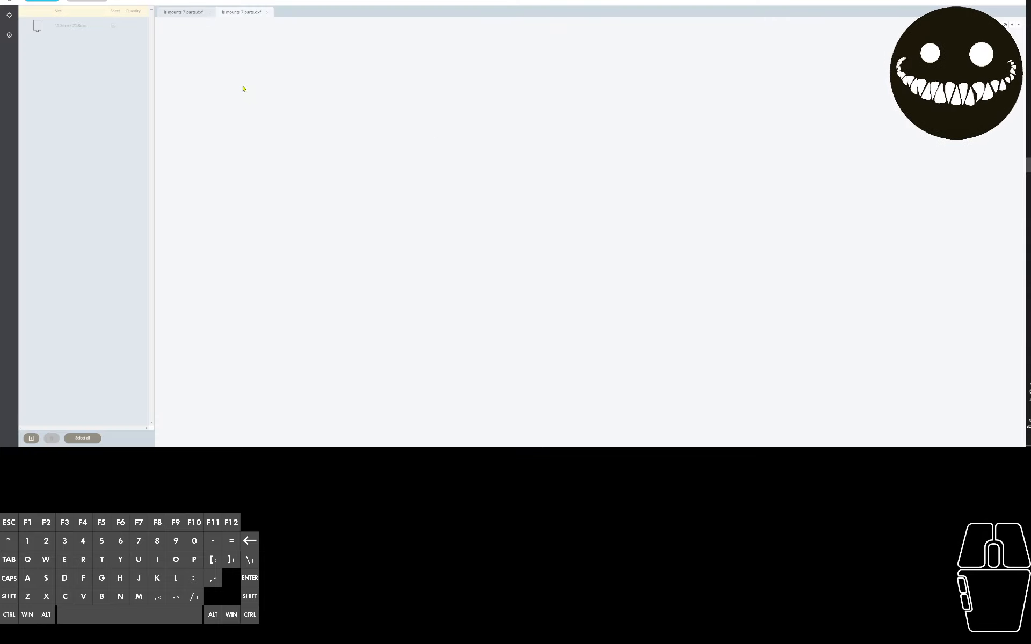
# Return to Deepnest, import "ls mounts 7 parts.dxf" again and set the display units to inches
pyautogui.click(42, 2)
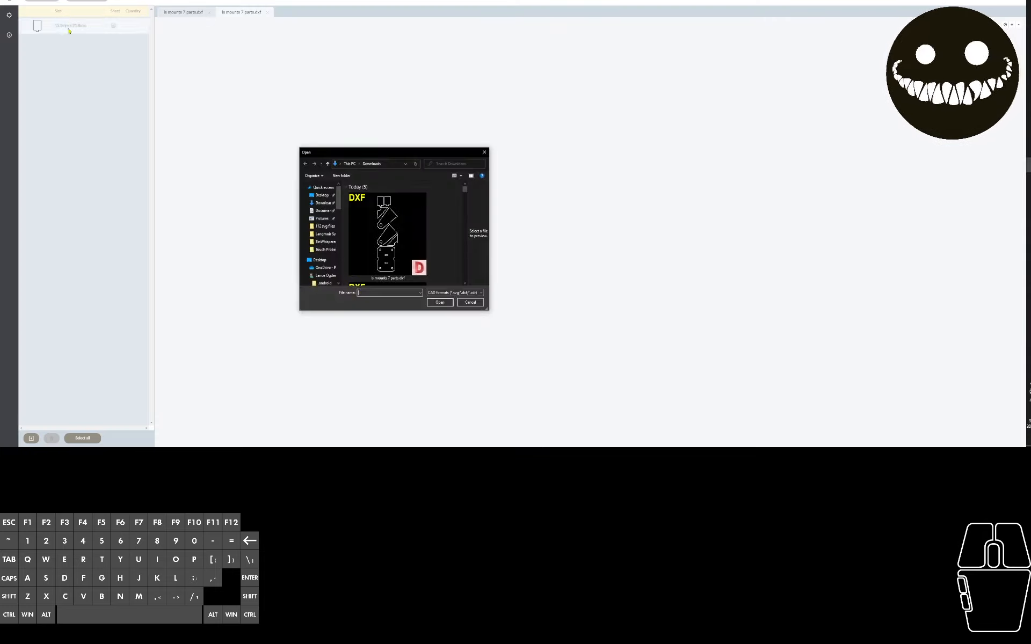
pyautogui.click(445, 304)
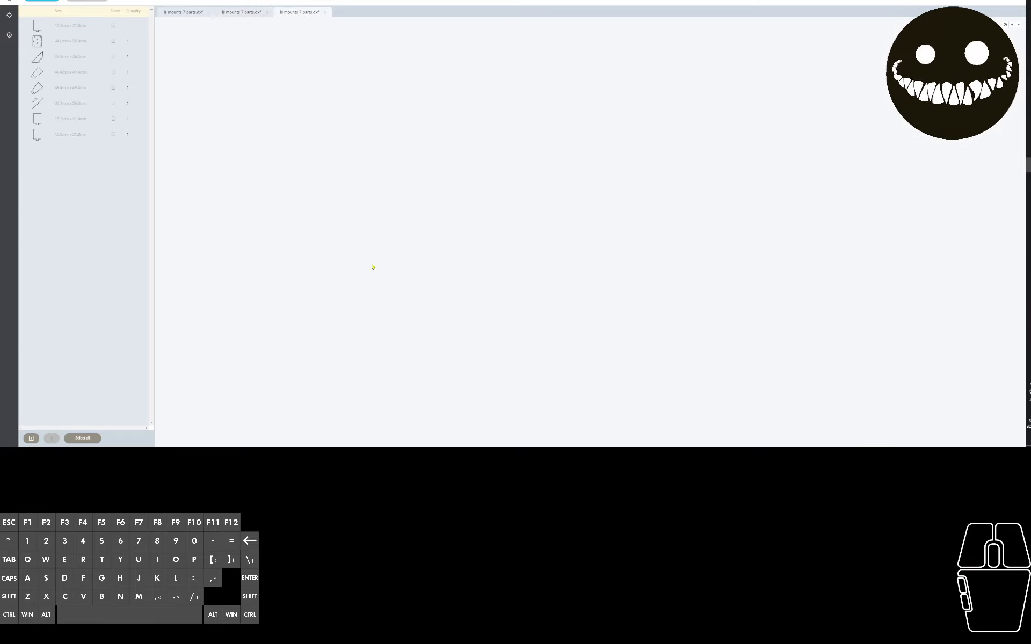
pyautogui.click(9, 15)
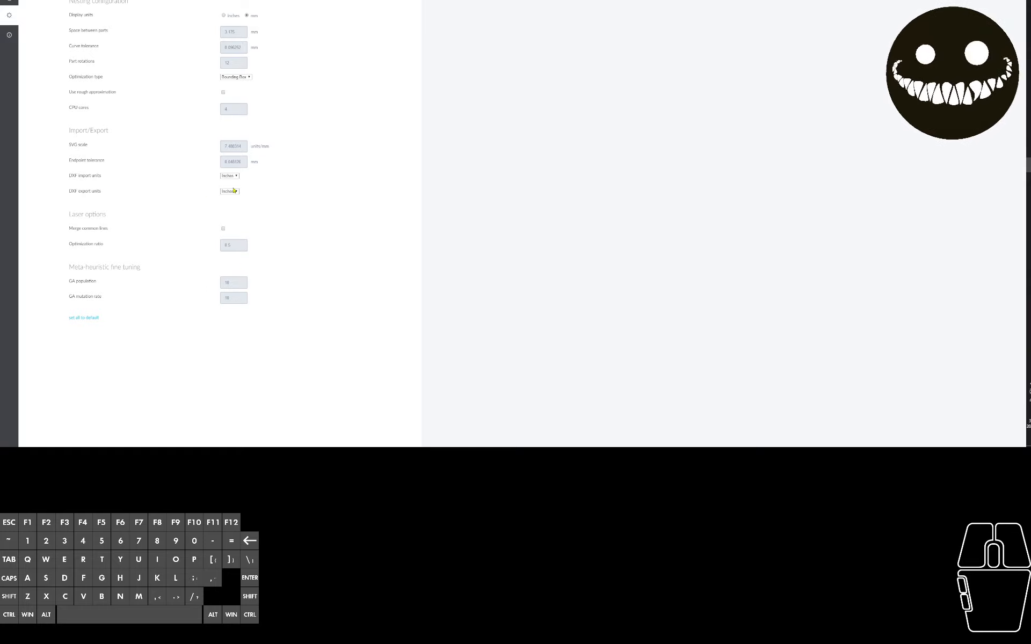
pyautogui.click(232, 15)
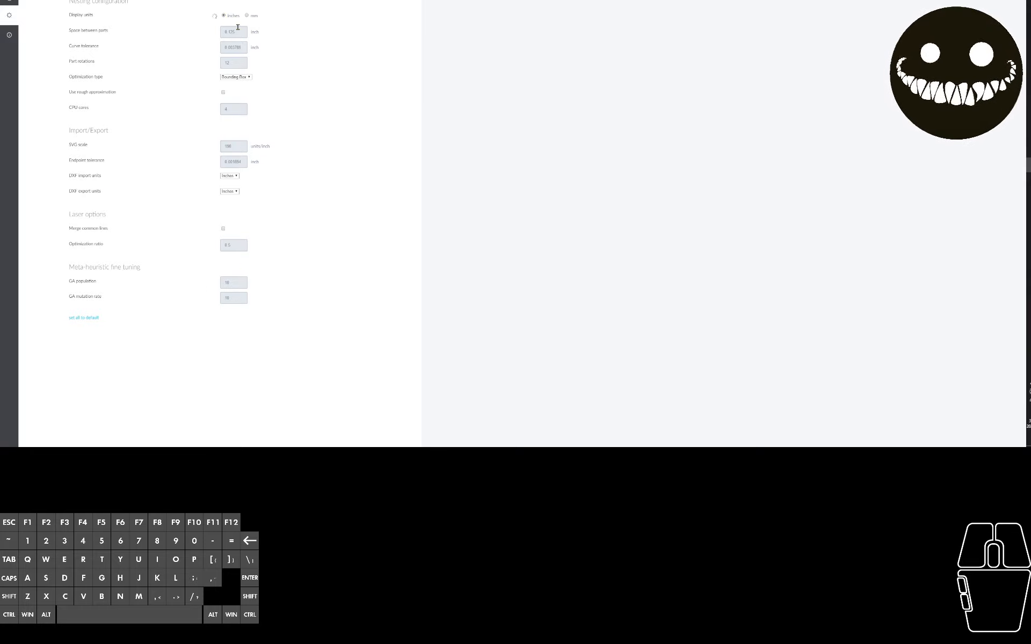
pyautogui.click(10, 2)
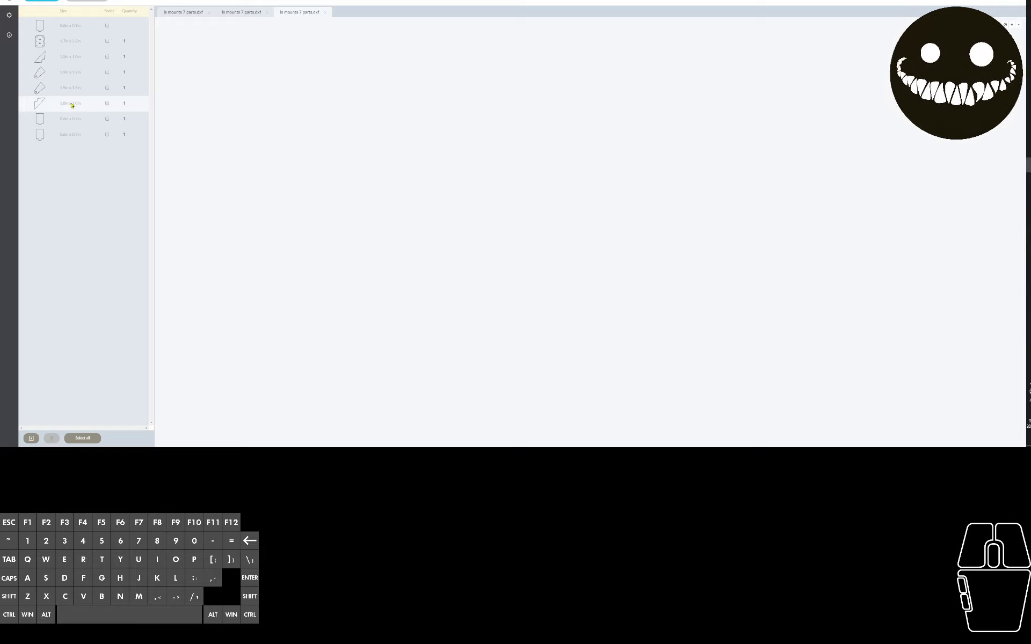
# Set the SVG import scale to 72 units/inch and recheck it in the nesting configuration
pyautogui.click(11, 1)
pyautogui.click(12, 20)
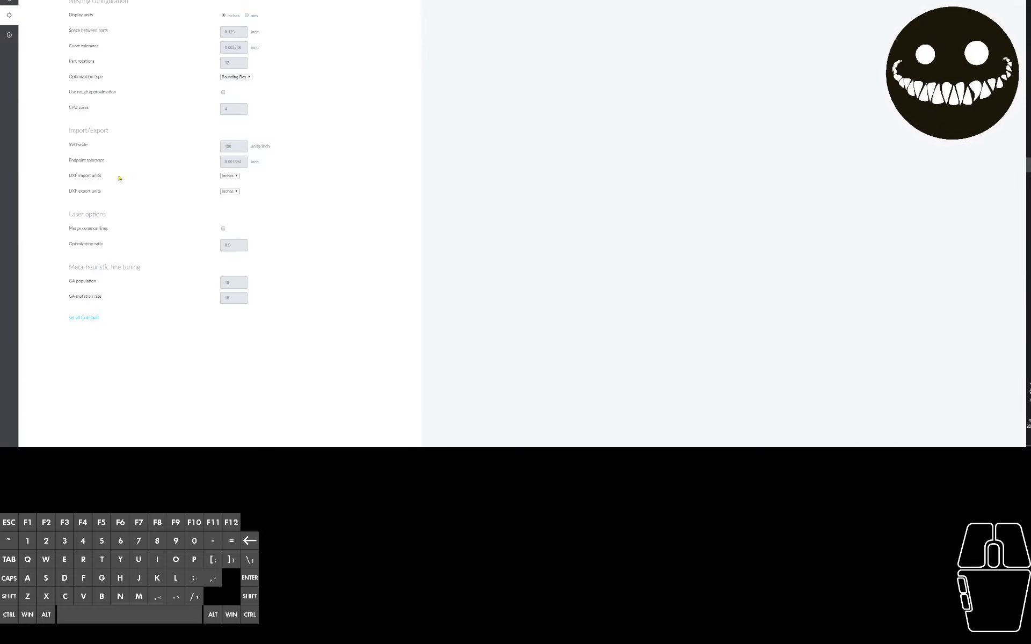
pyautogui.moveTo(240, 145)
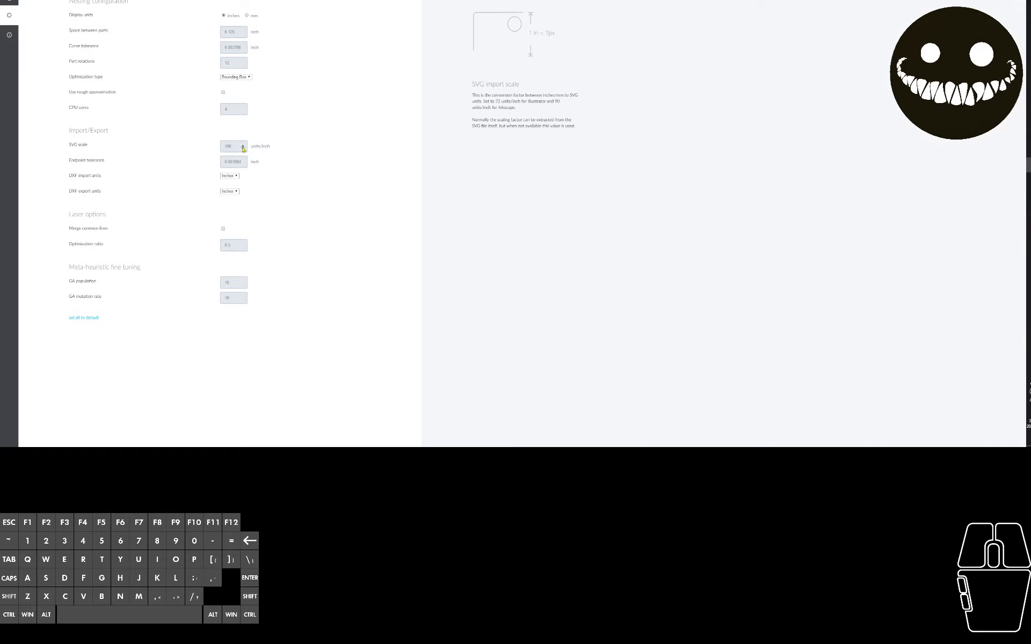
pyautogui.click(239, 146)
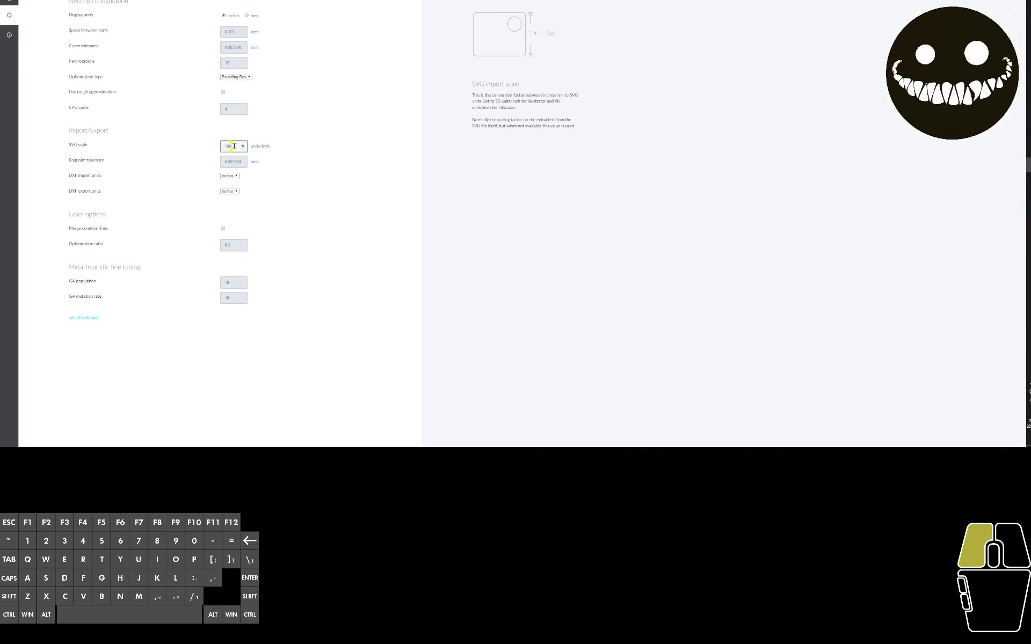
pyautogui.moveTo(235, 146); pyautogui.dragTo(214, 142)
pyautogui.write('72')
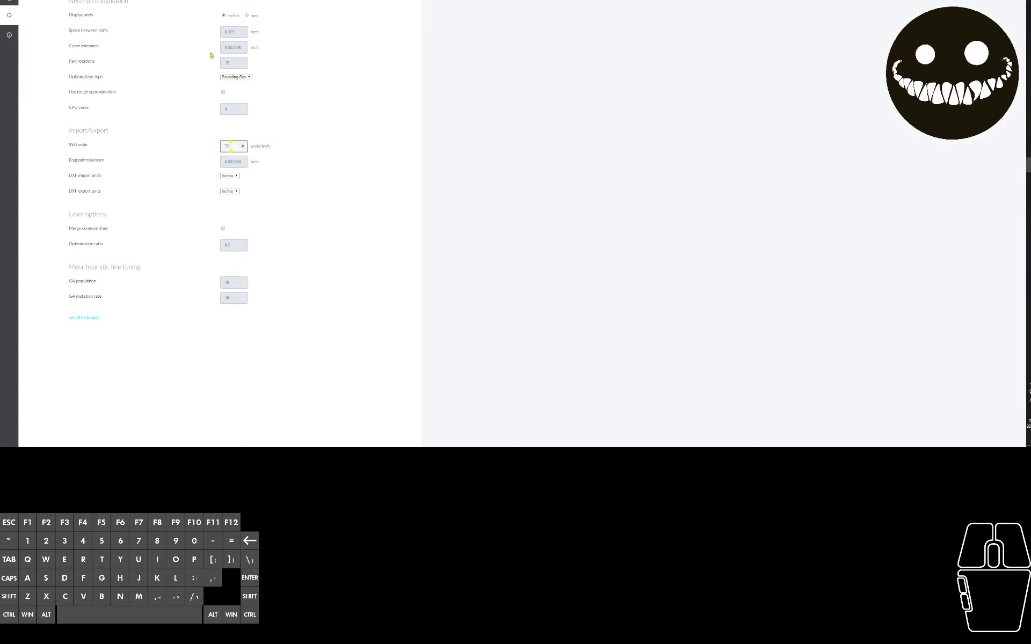
pyautogui.click(13, 3)
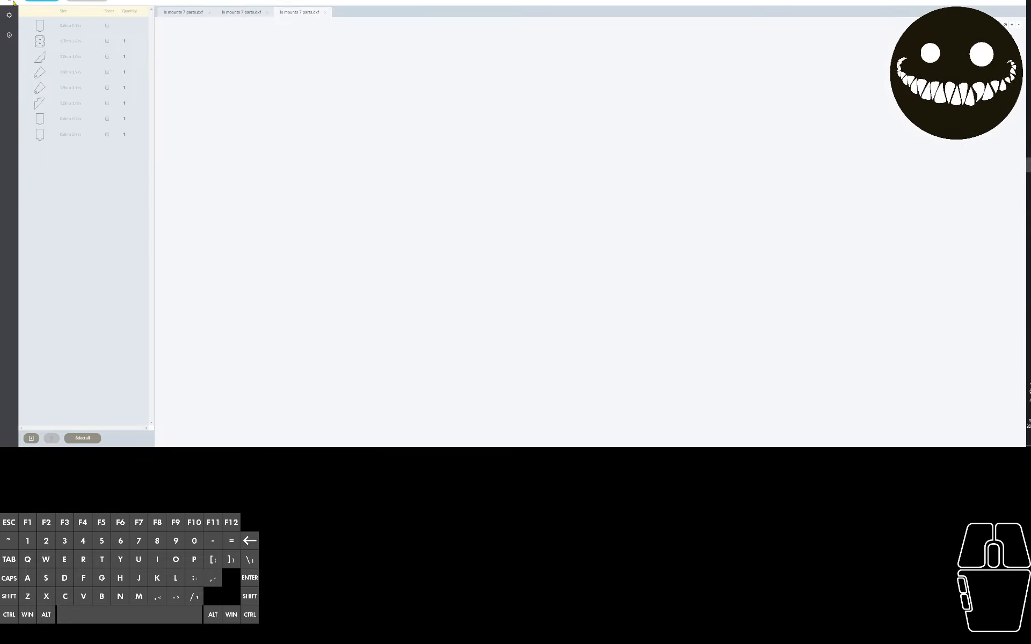
pyautogui.click(9, 15)
pyautogui.click(154, 133)
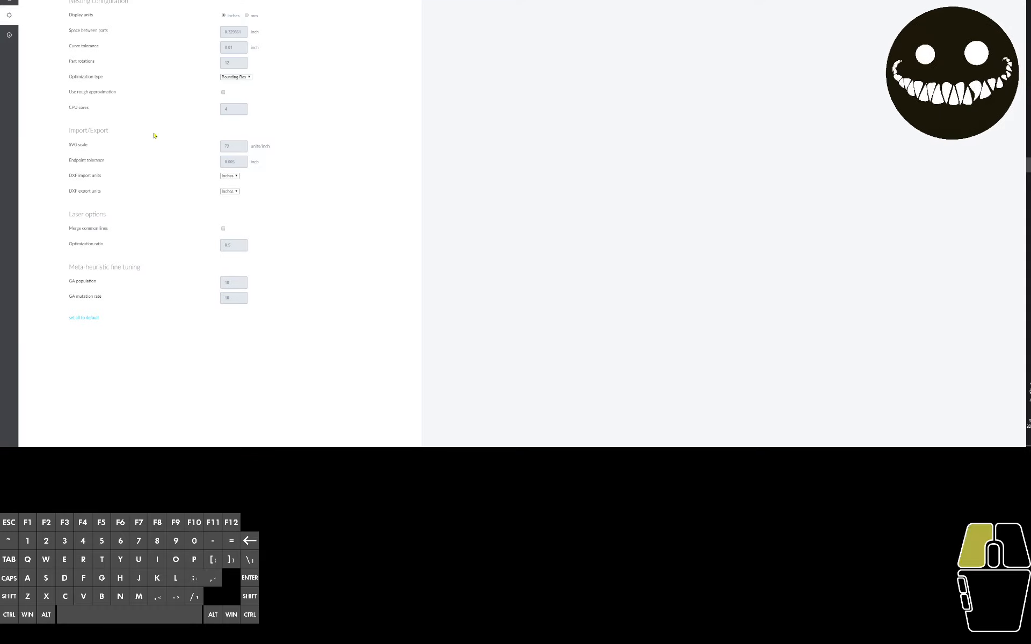
# Import "ls mounts 7 parts.dxf" again with the new SVG scale
pyautogui.click(13, 2)
pyautogui.click(42, 2)
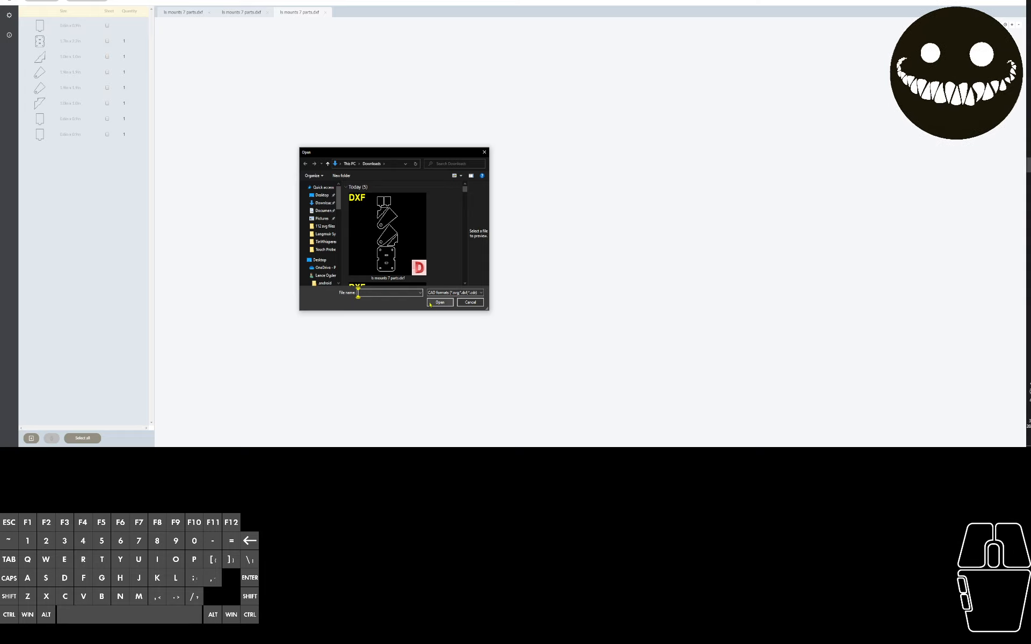
pyautogui.click(401, 256)
pyautogui.click(434, 305)
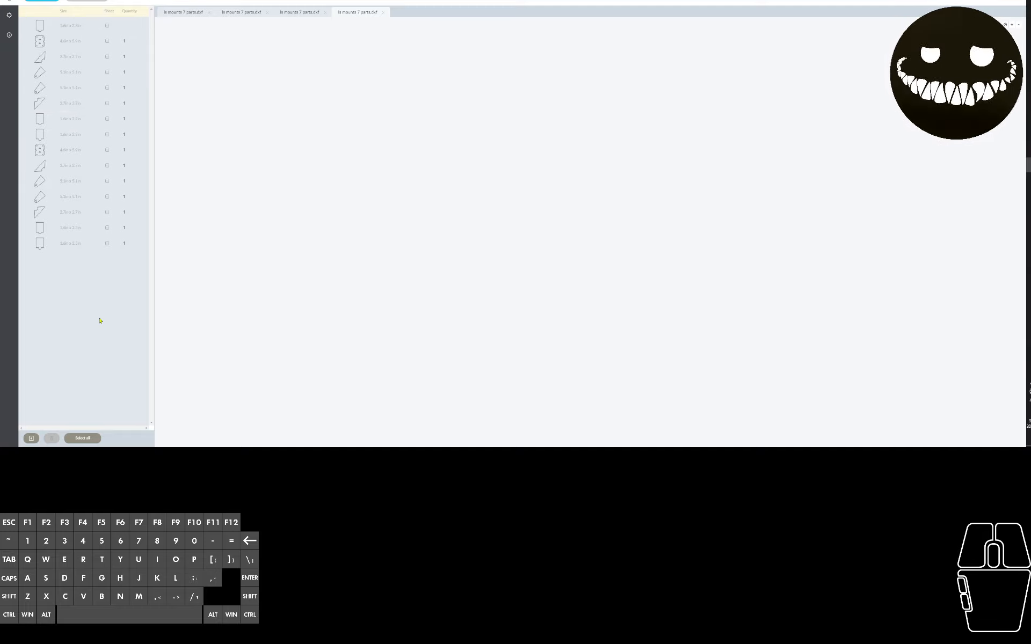
# Delete all parts from the list and review the import/export settings
pyautogui.click(82, 438)
pyautogui.click(51, 438)
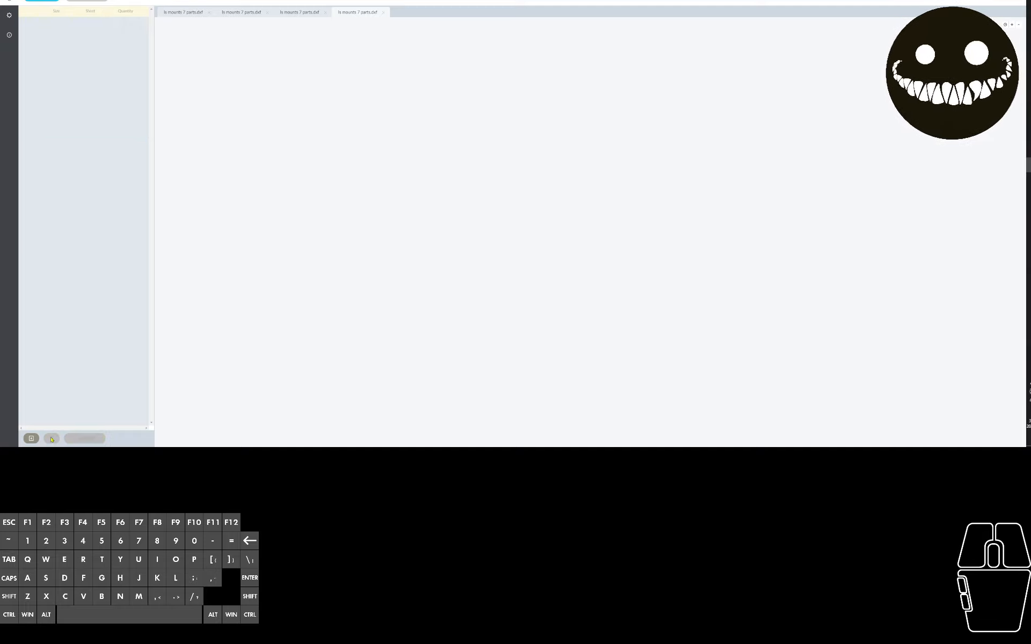
pyautogui.click(42, 0)
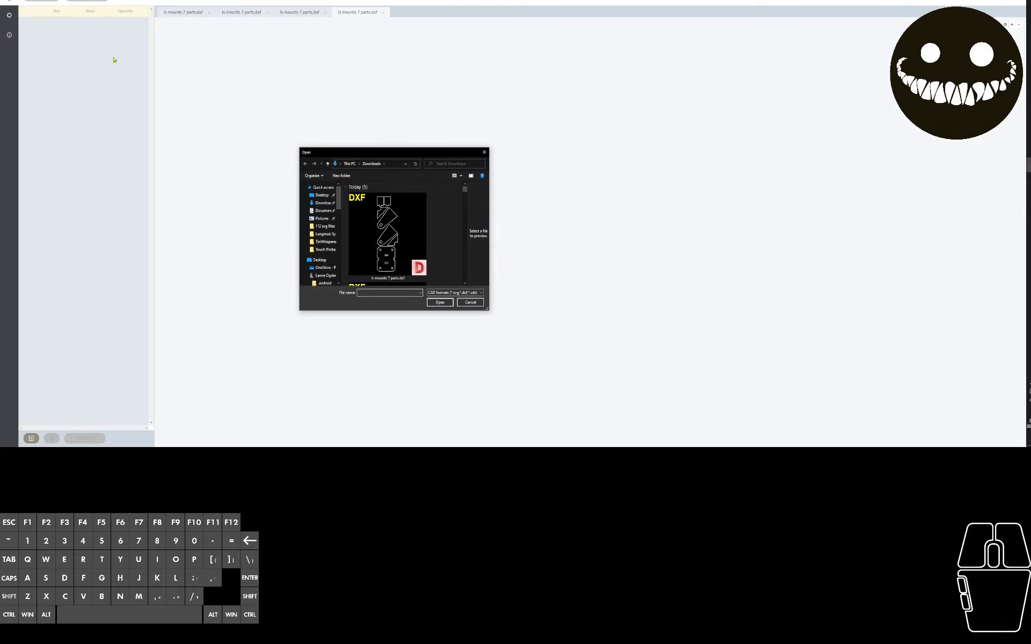
pyautogui.click(10, 16)
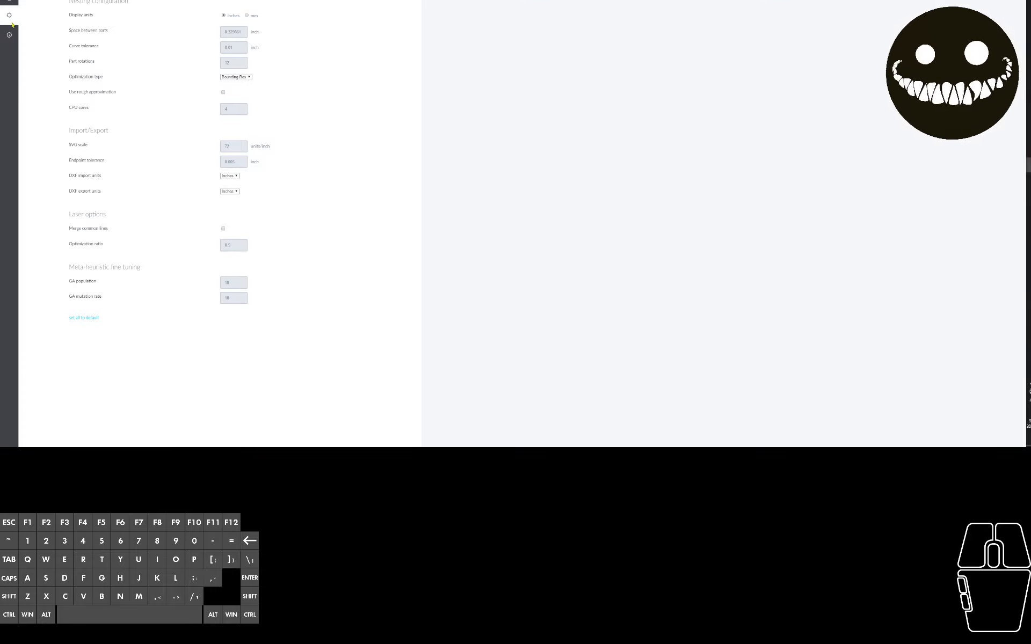
pyautogui.moveTo(234, 146)
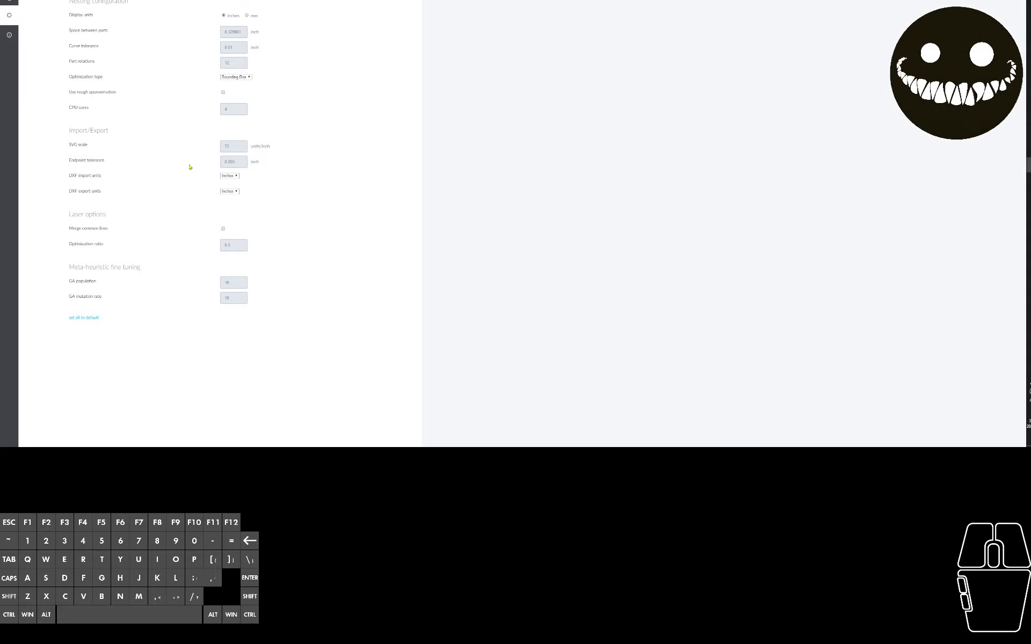
pyautogui.click(9, 3)
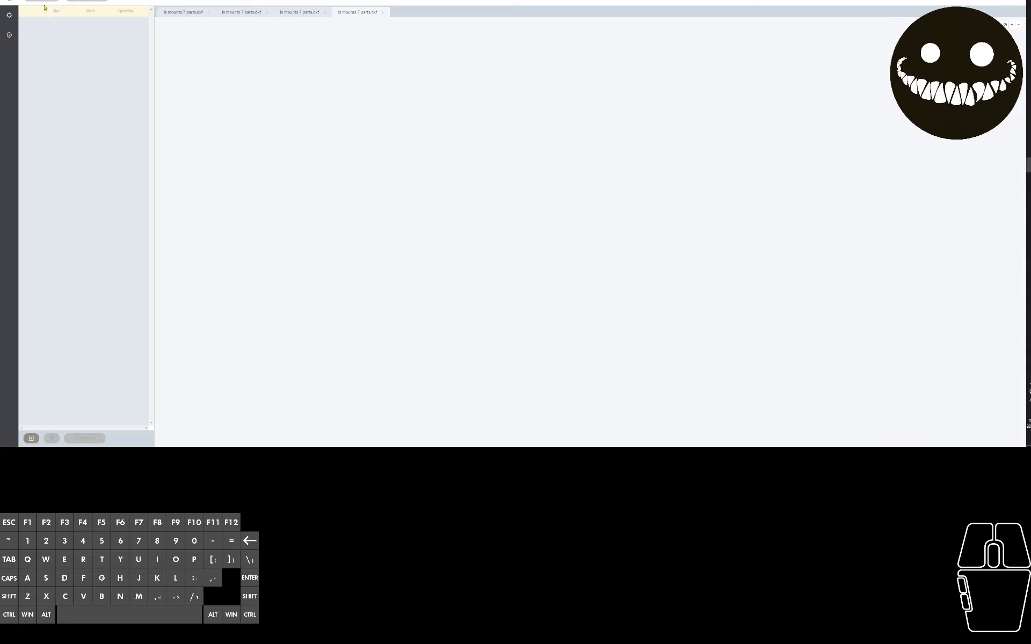
pyautogui.click(44, 0)
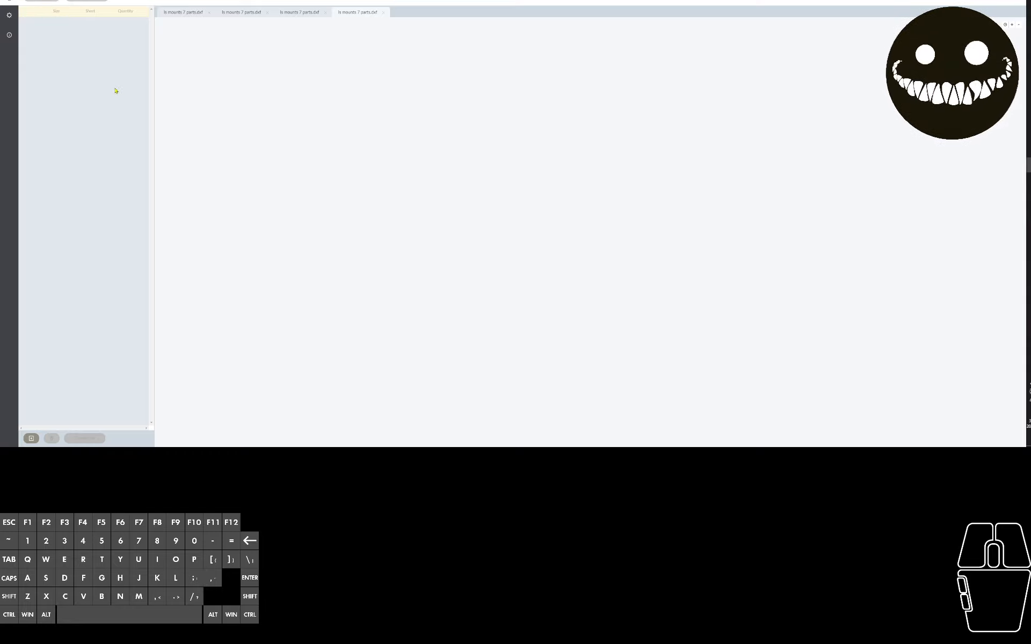
# Close two of the "ls mounts 7 parts.dxf" import tabs and recheck the SVG scale setting
pyautogui.click(325, 13)
pyautogui.click(326, 13)
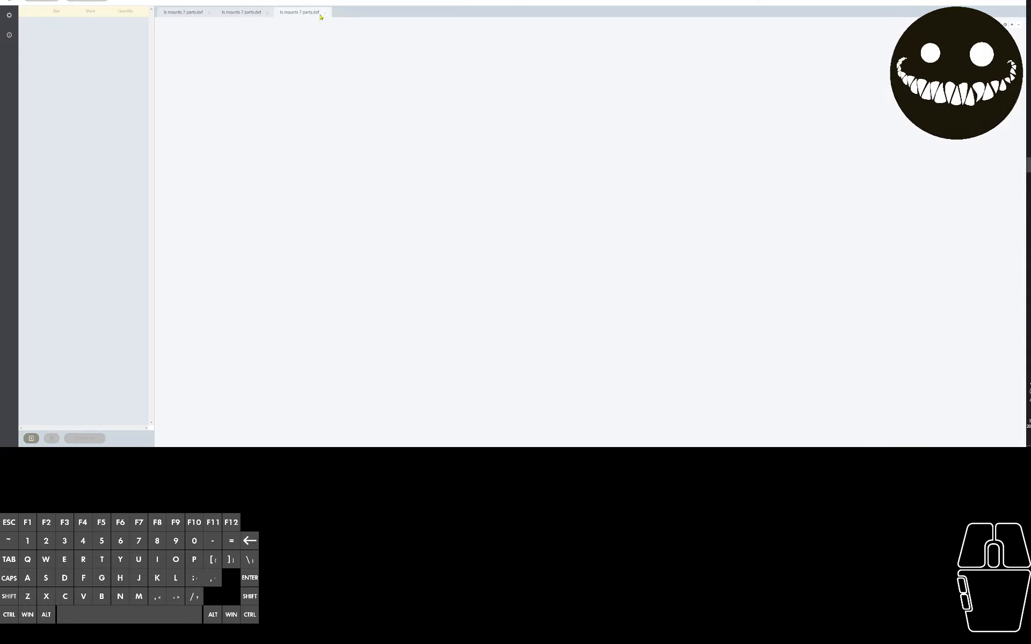
pyautogui.click(325, 14)
pyautogui.click(10, 14)
pyautogui.click(10, 2)
pyautogui.click(10, 14)
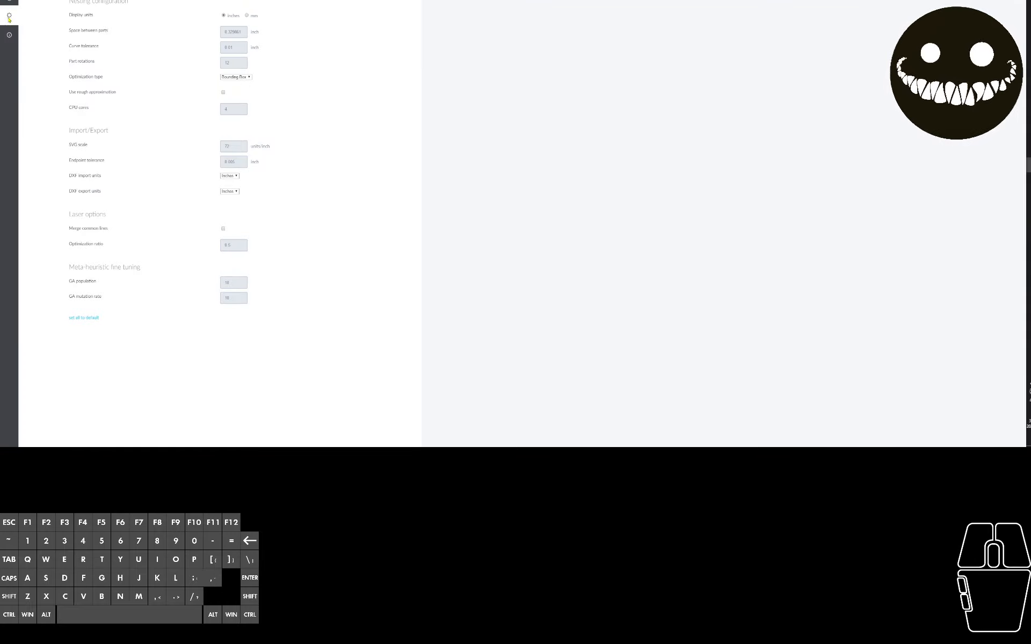
pyautogui.click(233, 146)
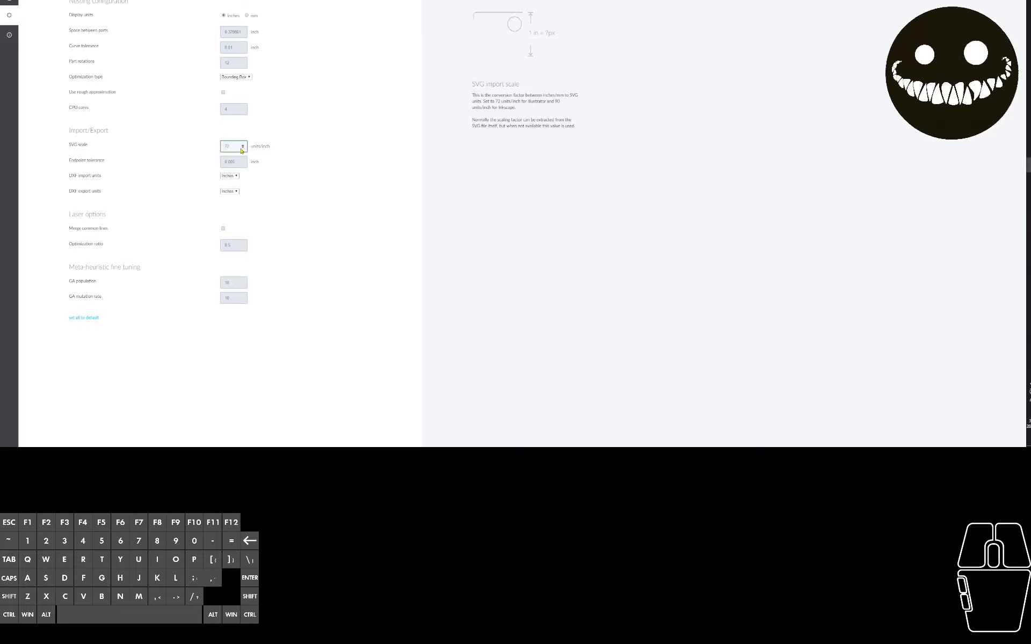
pyautogui.click(188, 130)
pyautogui.click(10, 2)
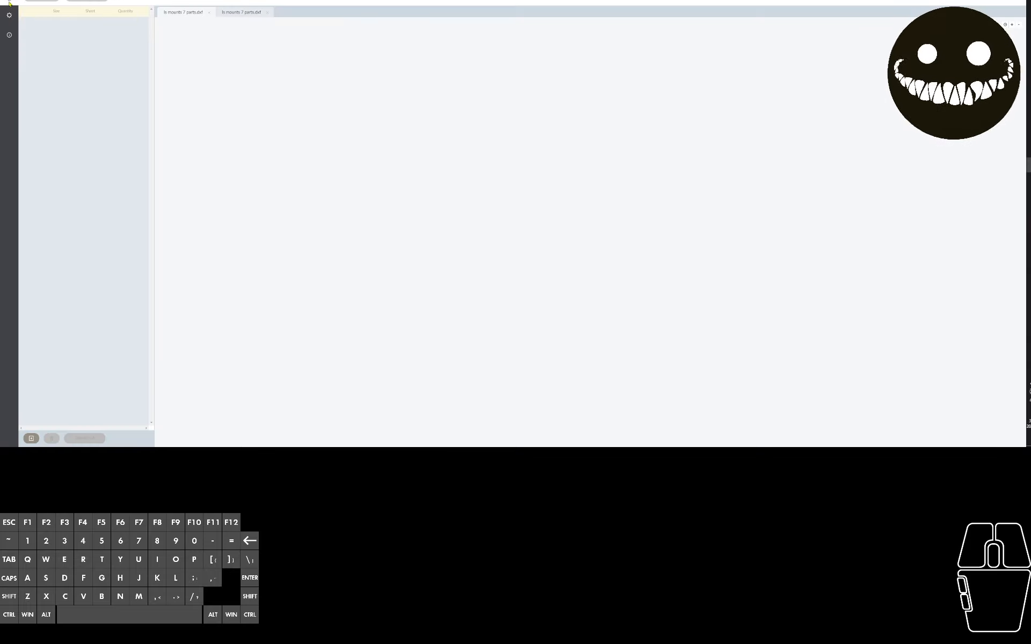
# Close the remaining import tabs and restart Deepnest
pyautogui.click(42, 1)
pyautogui.click(209, 12)
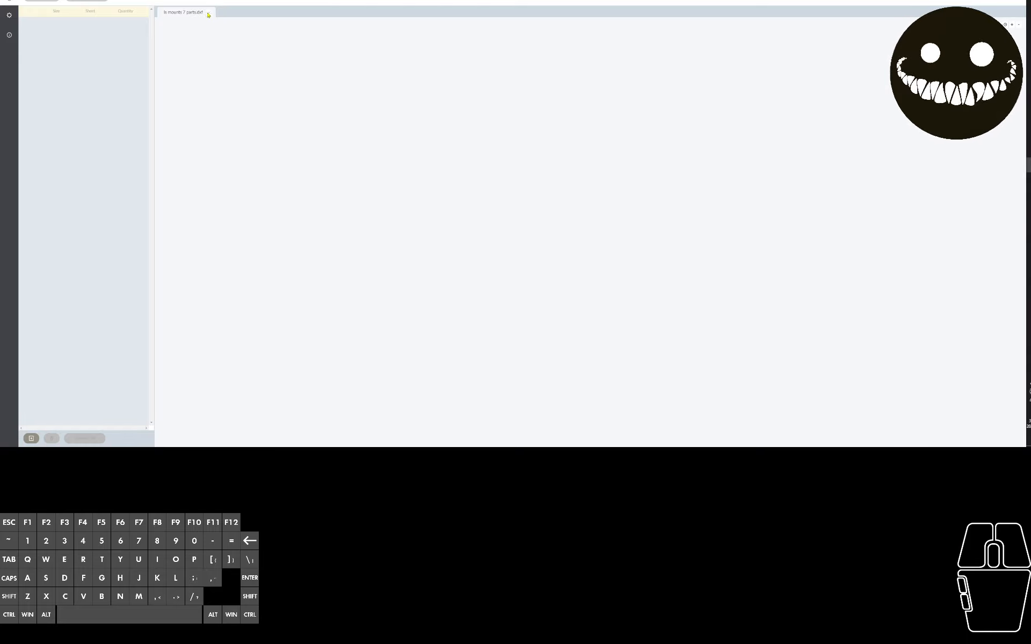
pyautogui.click(208, 12)
pyautogui.click(41, 1)
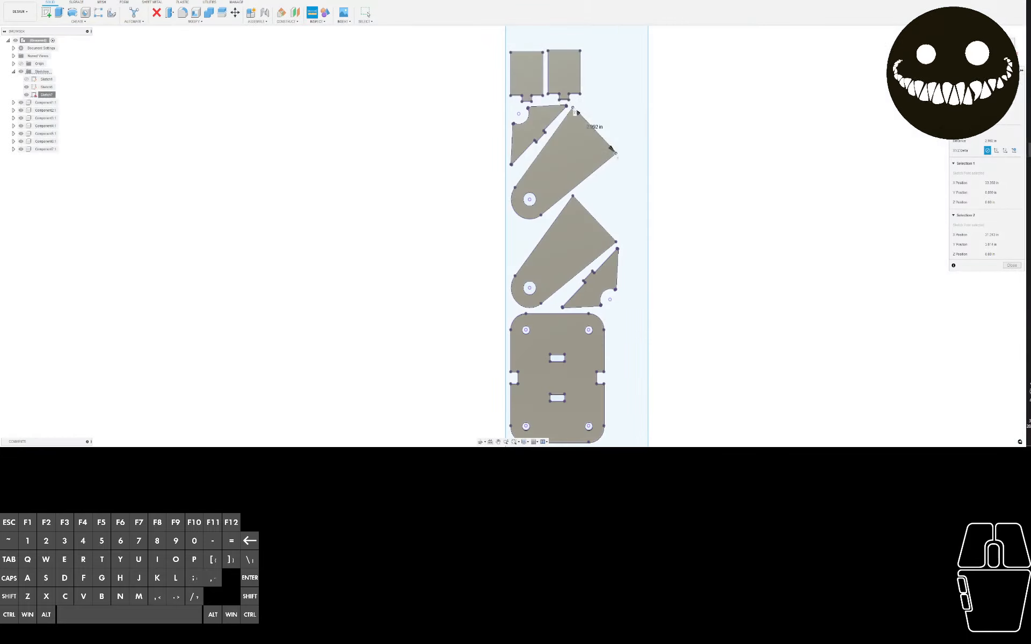
pyautogui.press('super')
pyautogui.scroll(-5, 888, 86)
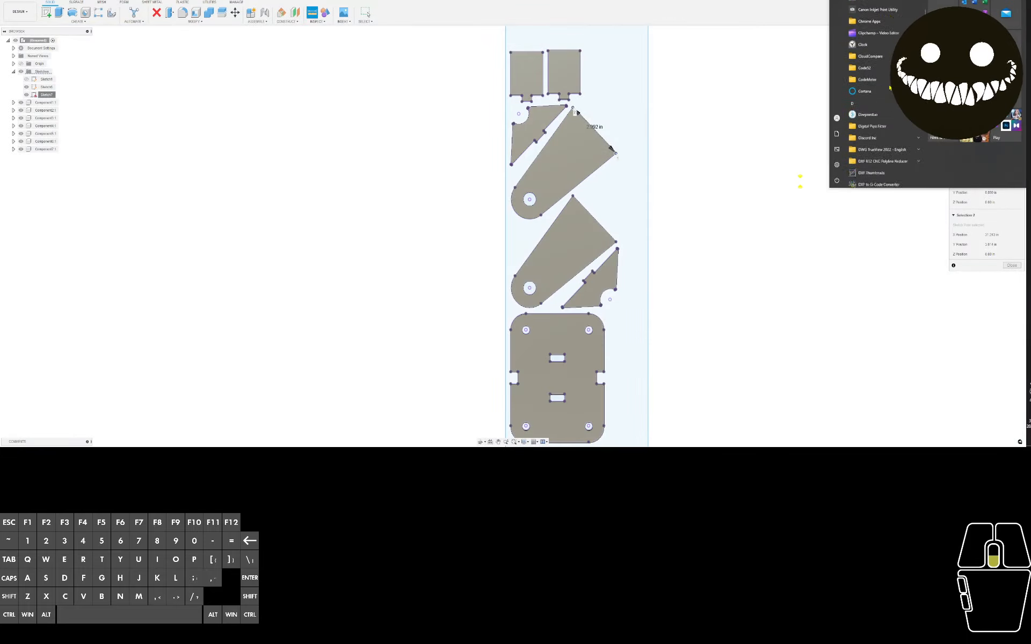
pyautogui.click(868, 79)
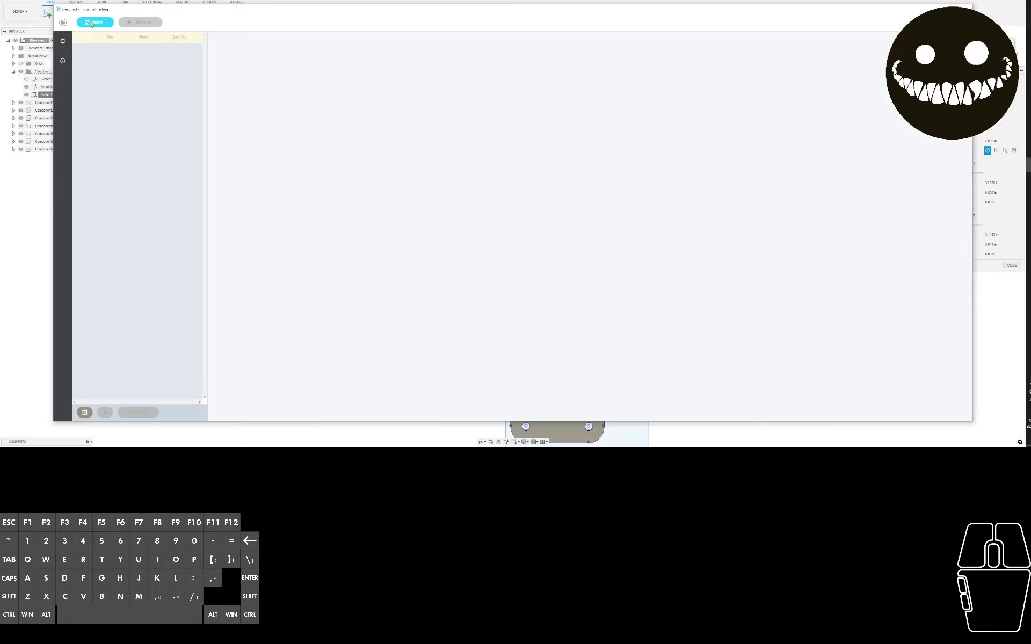
# Import "ls mounts 7 parts.dxf" into the maximized Deepnest window and review the import settings
pyautogui.click(85, 23)
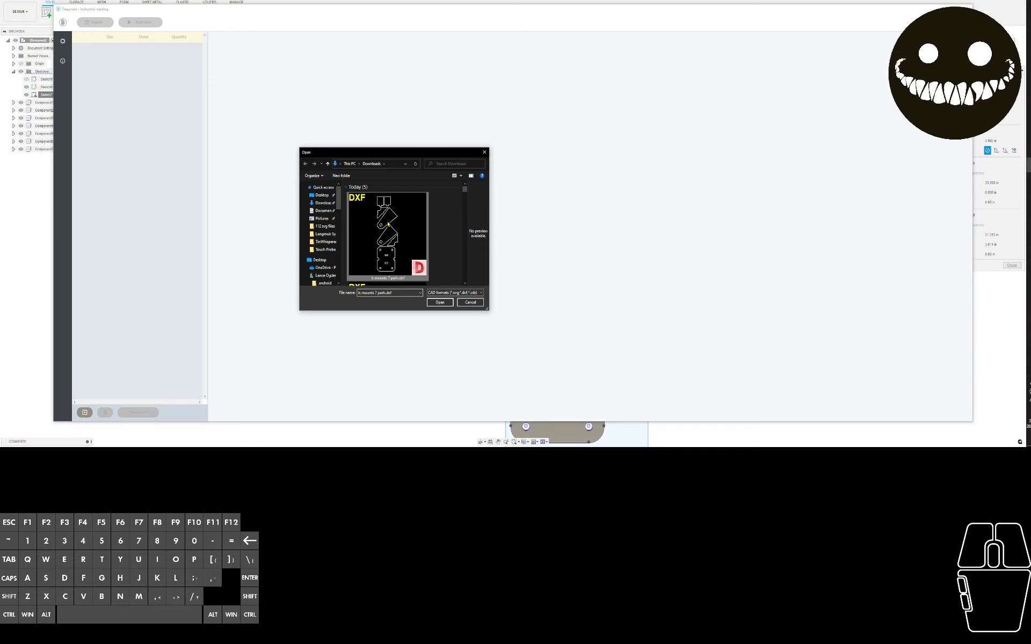
pyautogui.click(440, 303)
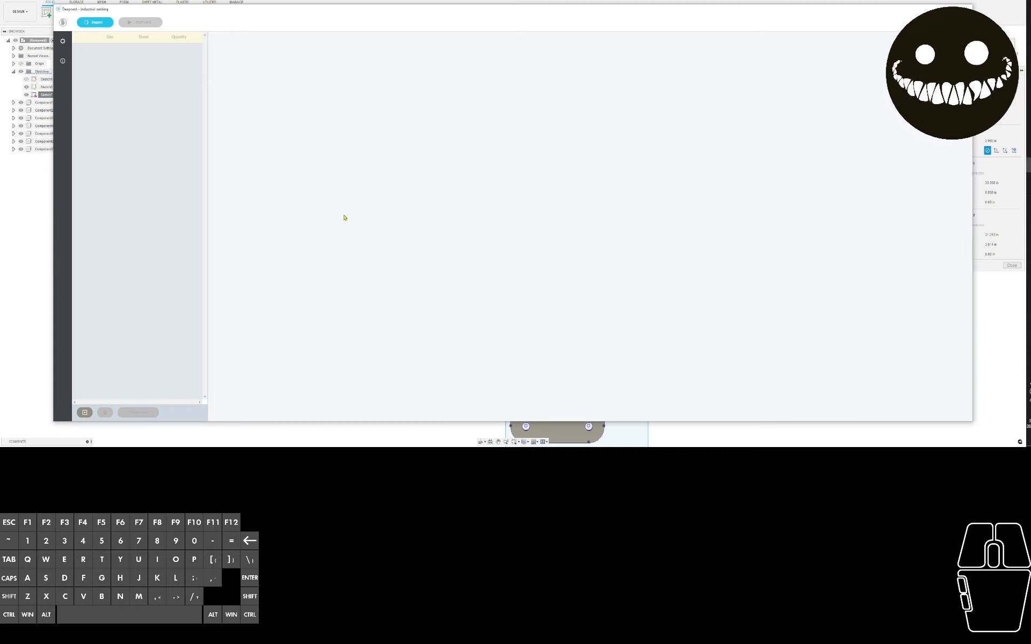
pyautogui.click(951, 9)
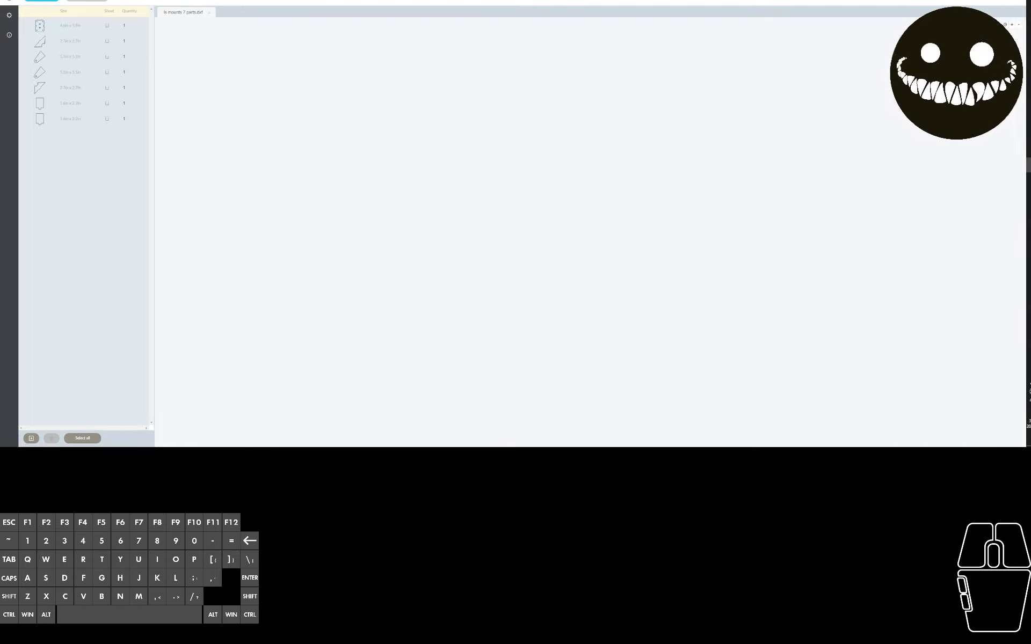
pyautogui.click(10, 15)
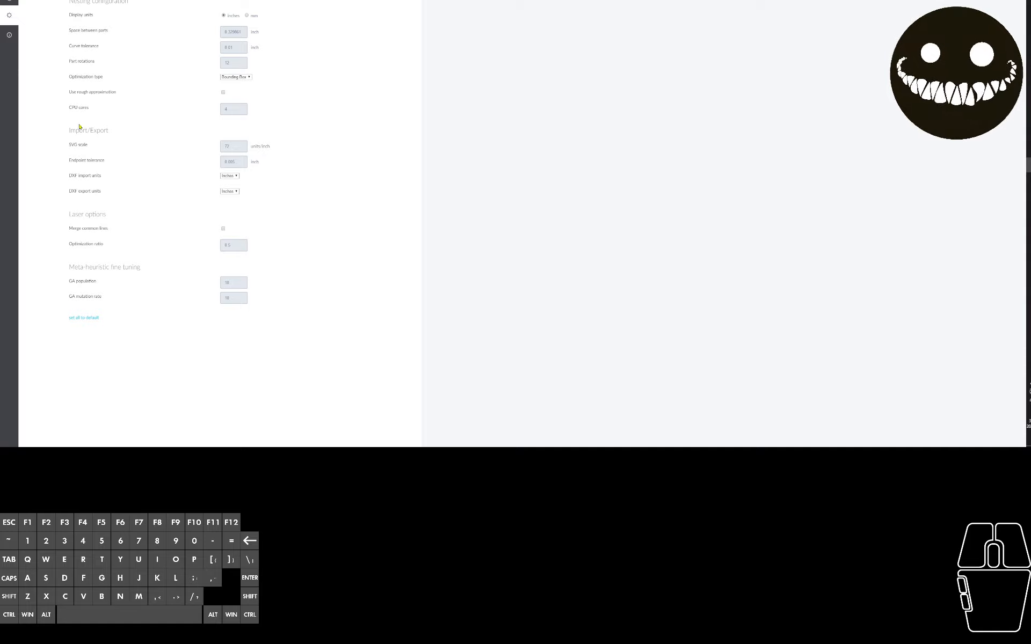
pyautogui.click(9, 1)
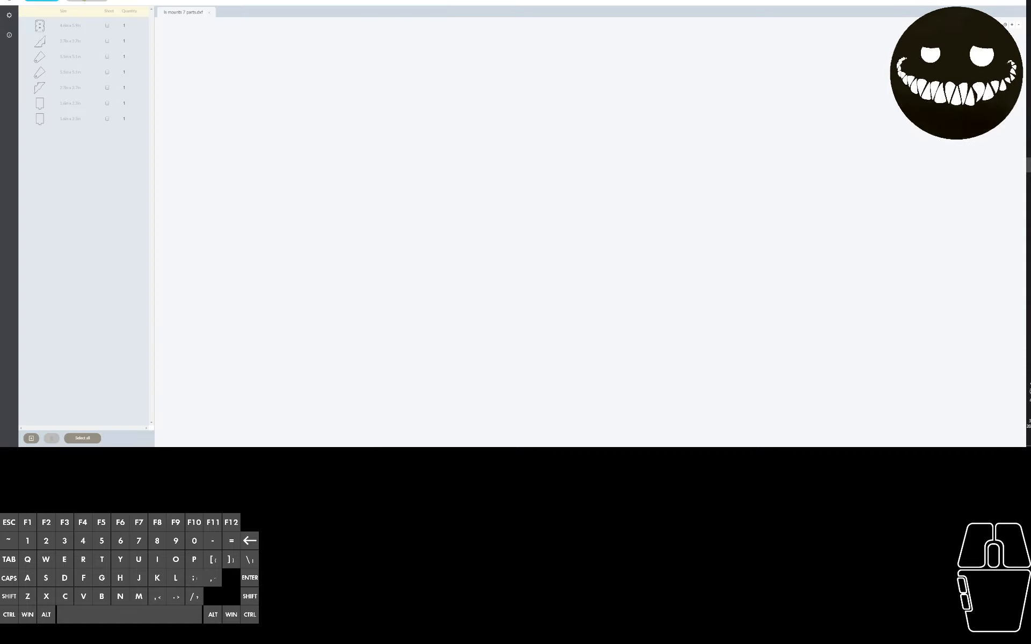
# Add a 15 x 15 in rectangle to the parts list and mark it as the nesting sheet
pyautogui.click(84, 1)
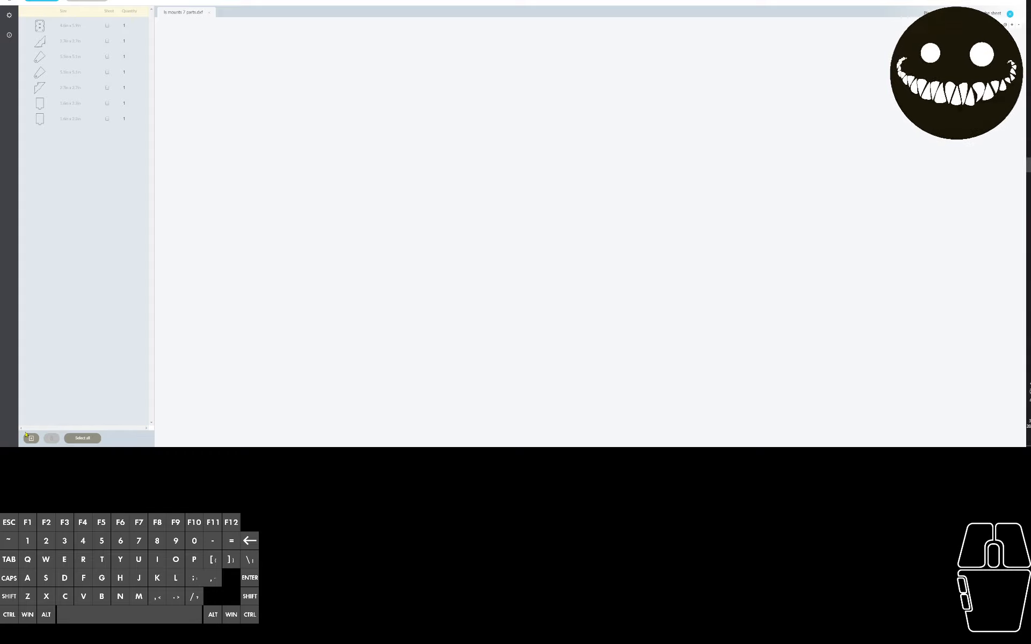
pyautogui.click(31, 439)
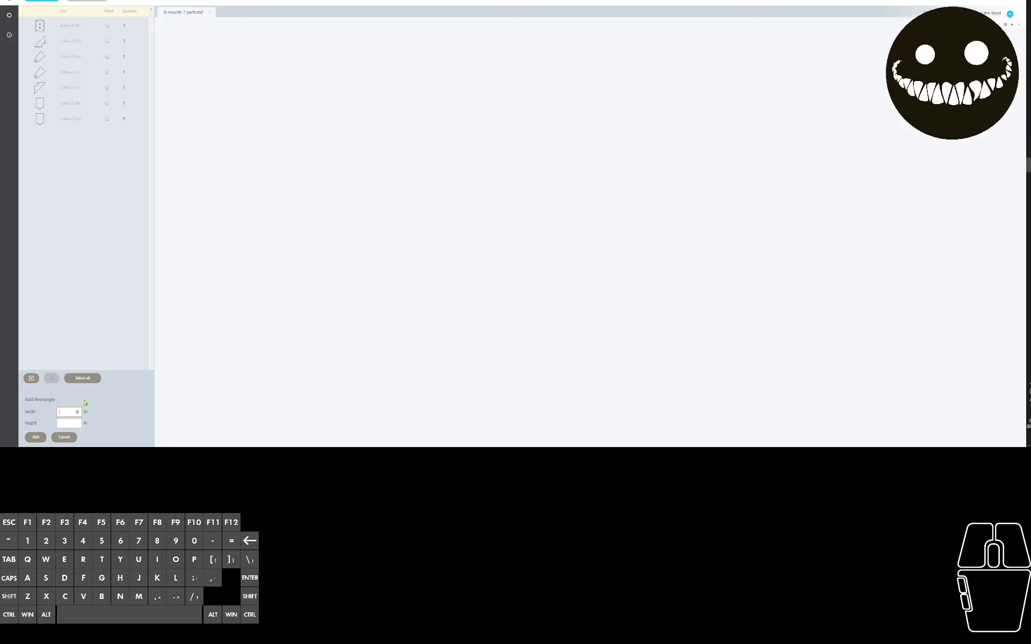
pyautogui.write('15')
pyautogui.click(71, 425)
pyautogui.write('15')
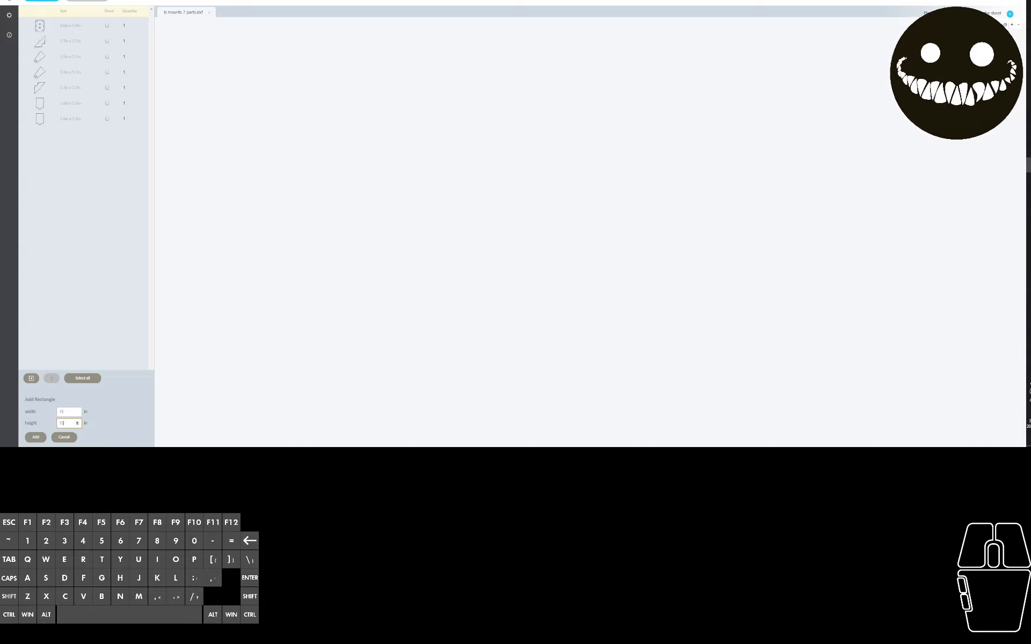
pyautogui.click(35, 437)
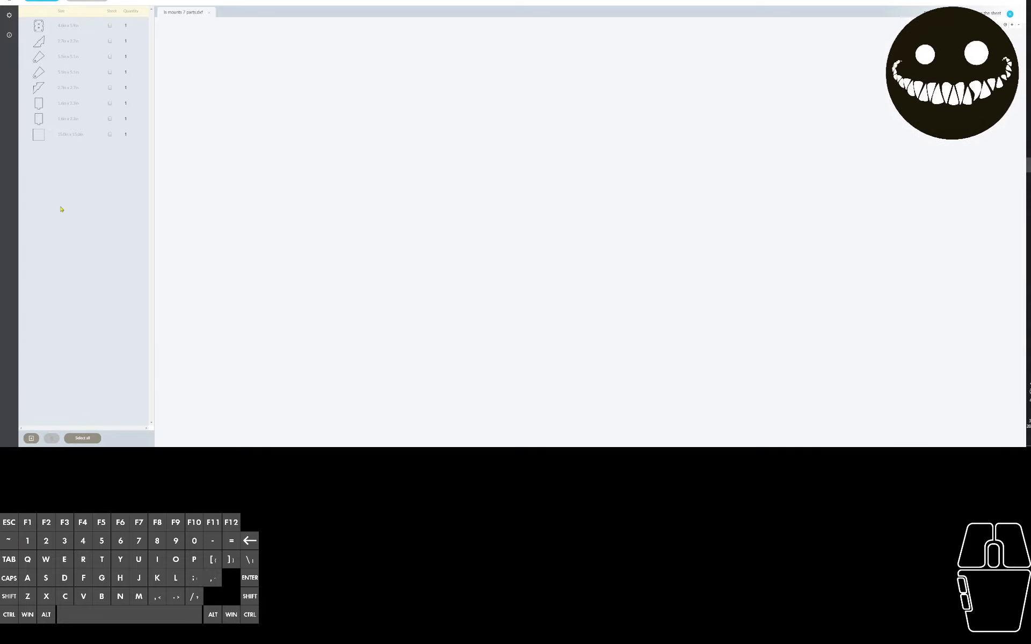
pyautogui.click(109, 134)
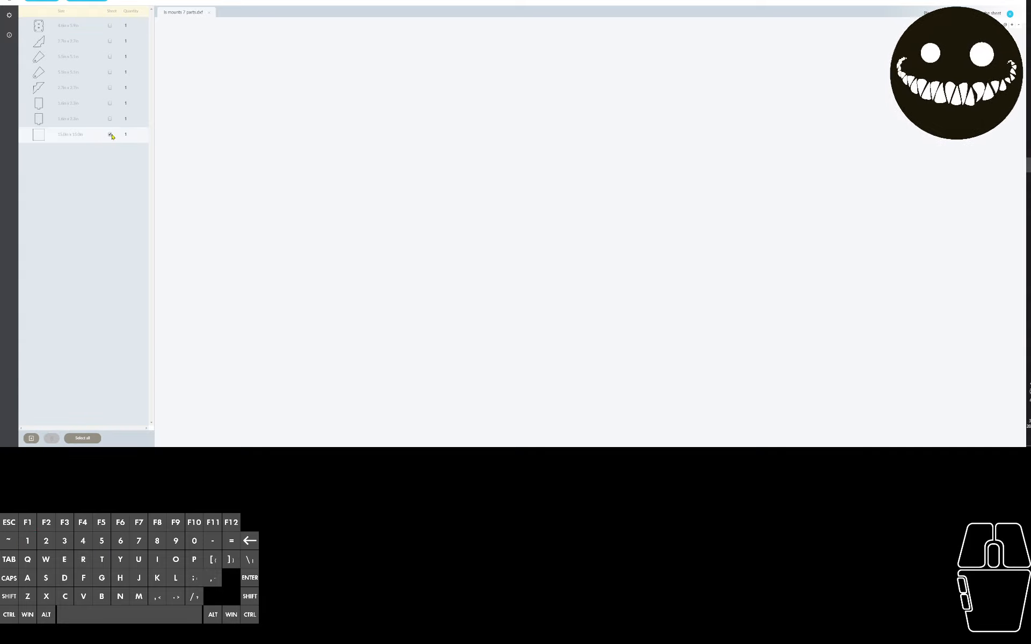
# Start the nest and examine how the mount parts are laid out on the sheet
pyautogui.click(95, 1)
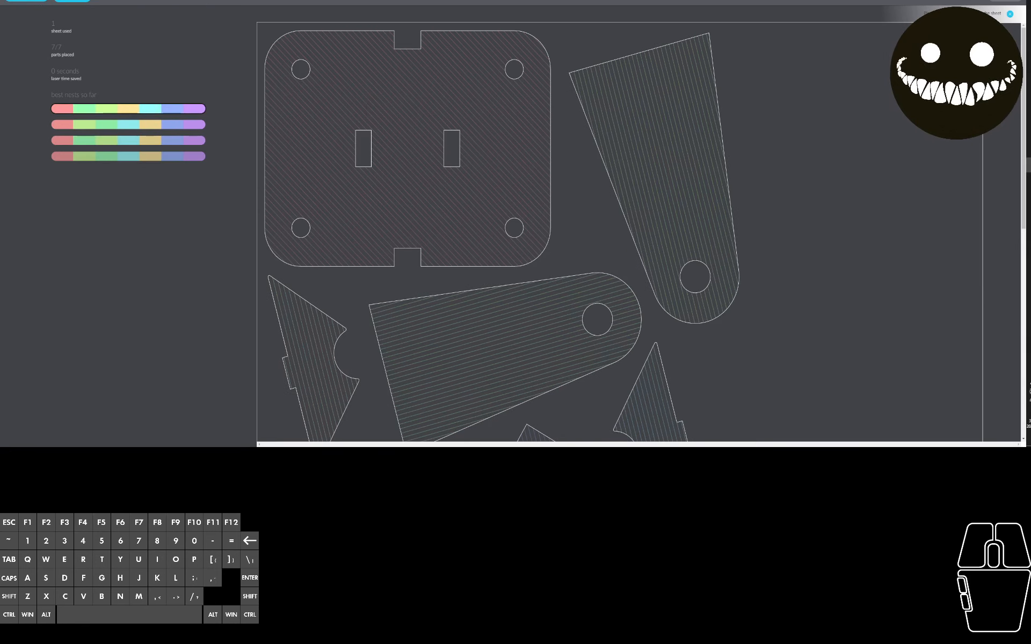
pyautogui.scroll(-2, 856, 115)
pyautogui.scroll(2, 860, 149)
pyautogui.scroll(-3, 861, 149)
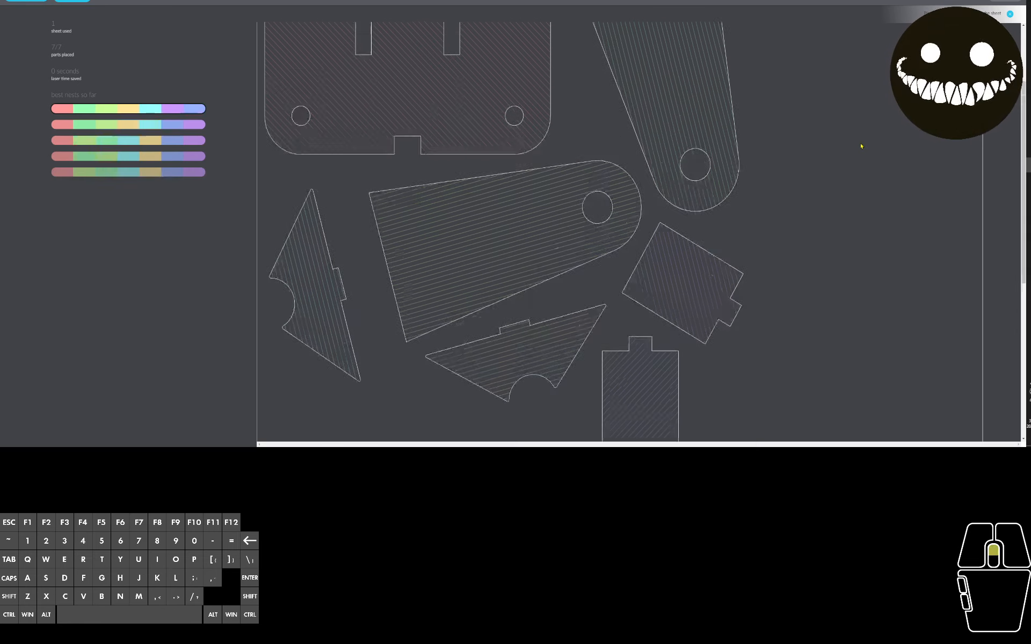
pyautogui.scroll(1, 537, 231)
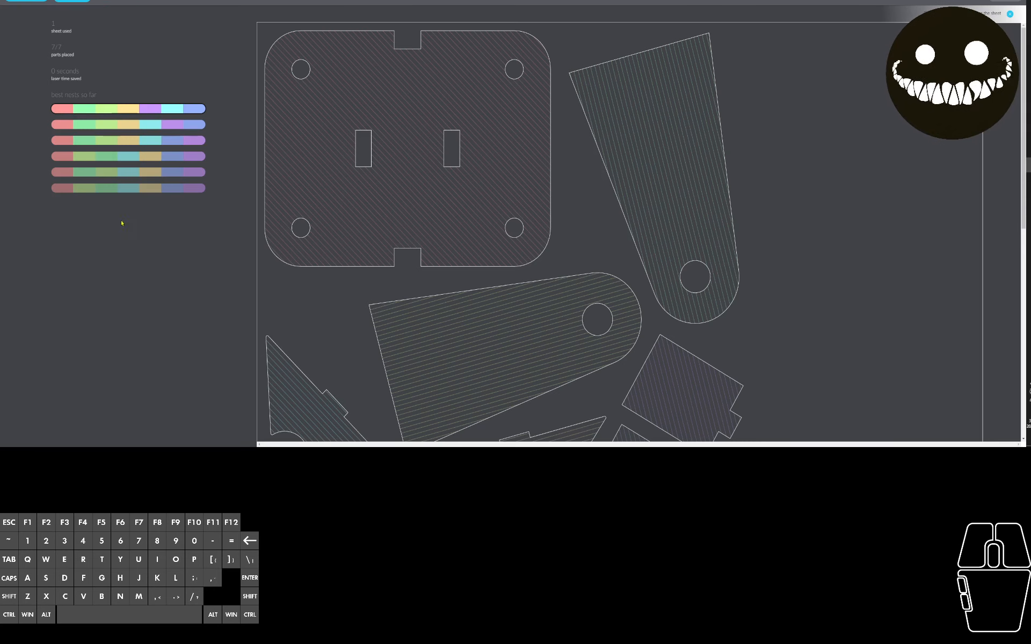
# Review the nested parts on the sheet and export the layout in DXF format under the name "ls parts"
pyautogui.scroll(-3, 644, 236)
pyautogui.scroll(-5, 804, 245)
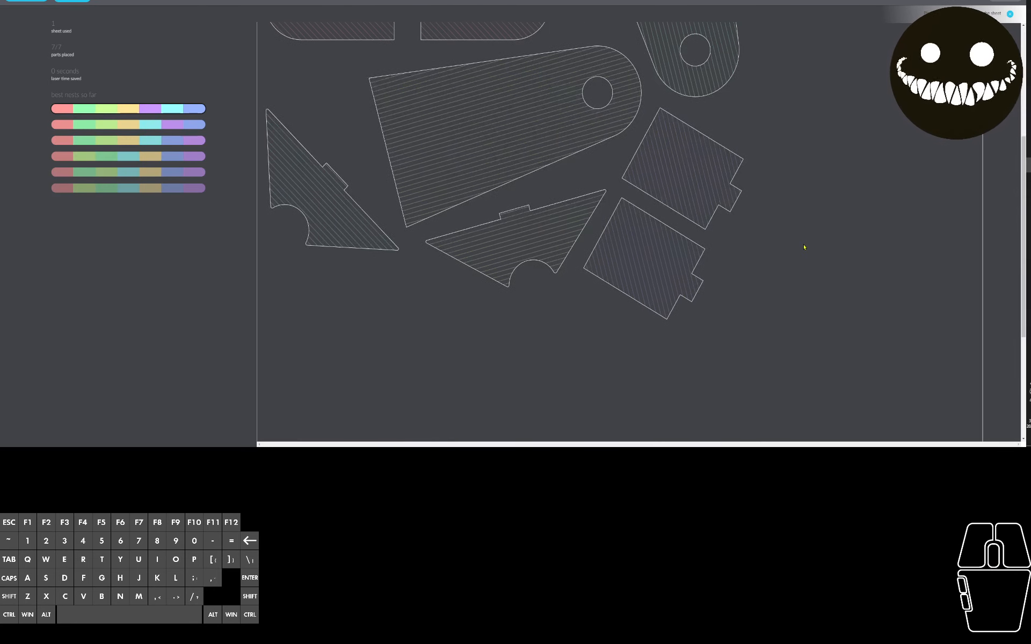
pyautogui.scroll(4, 804, 244)
pyautogui.scroll(2, 804, 243)
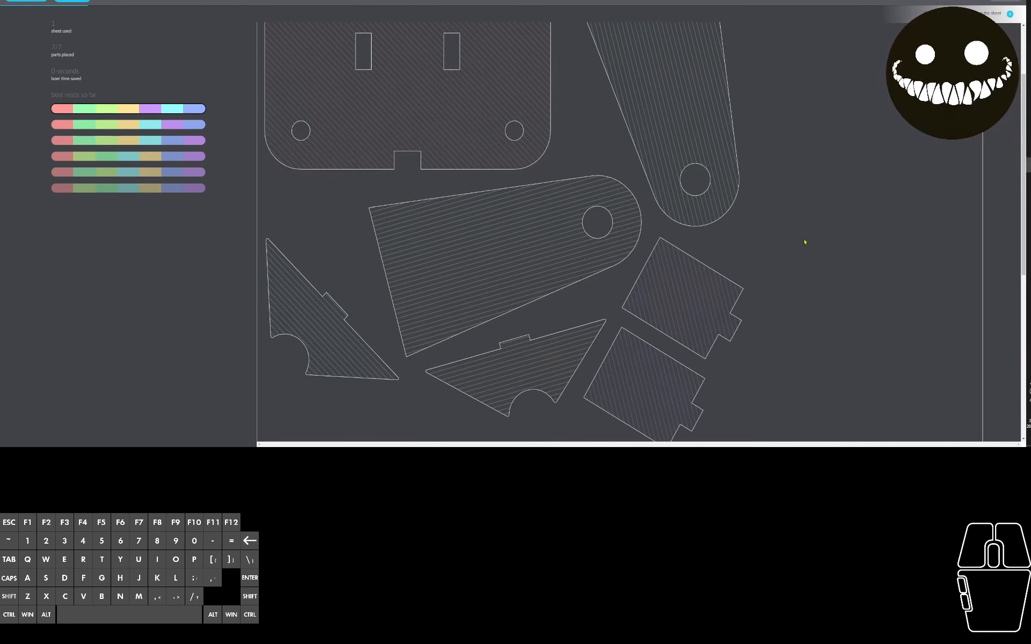
pyautogui.scroll(2, 804, 241)
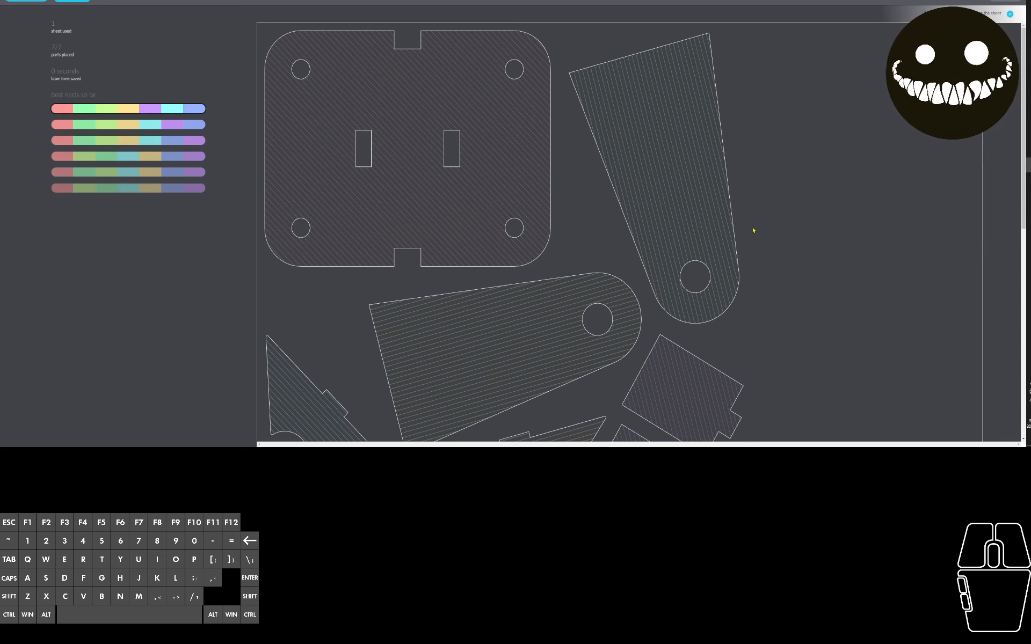
pyautogui.moveTo(76, 2)
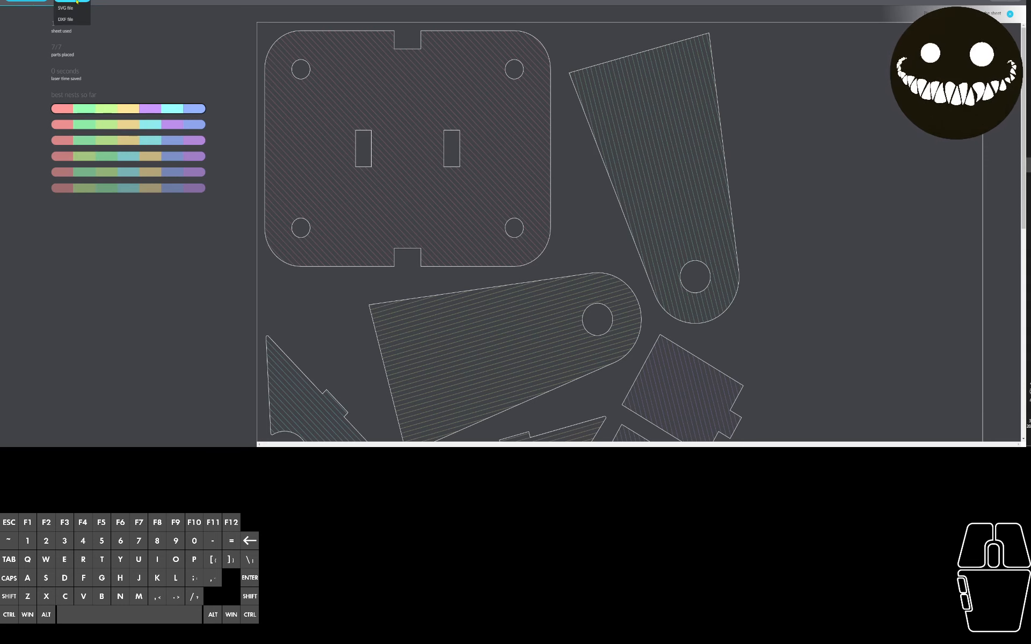
pyautogui.click(68, 19)
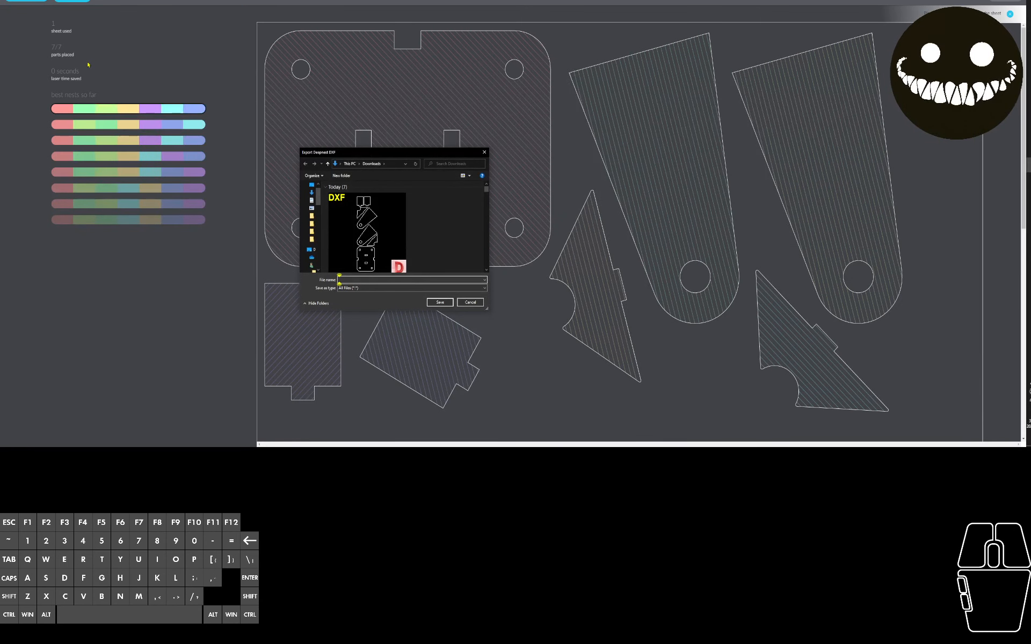
pyautogui.write('ls pa')
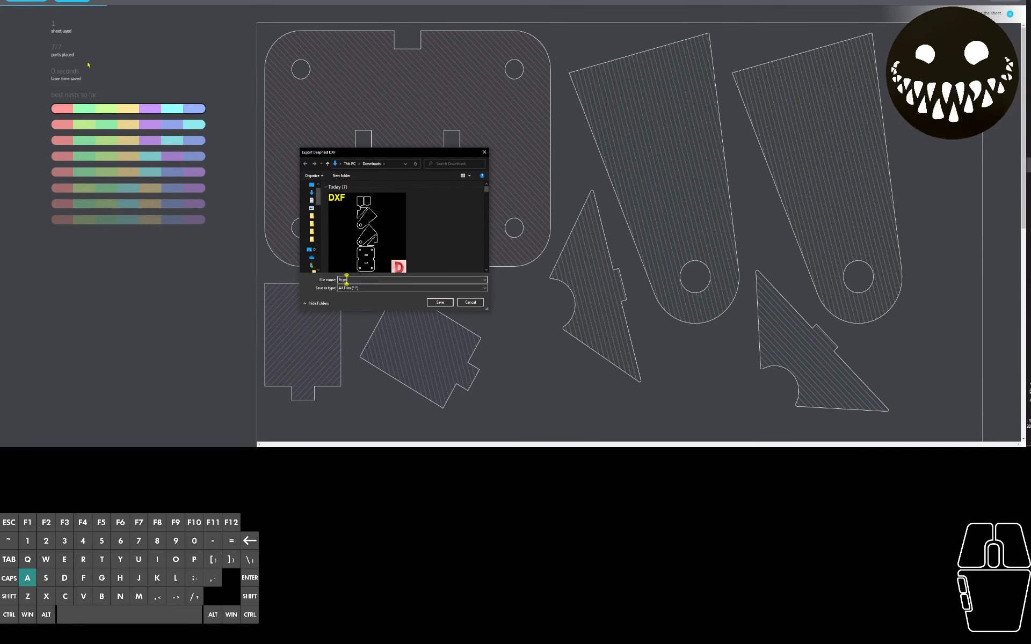
pyautogui.write('r')
pyautogui.press('Return')
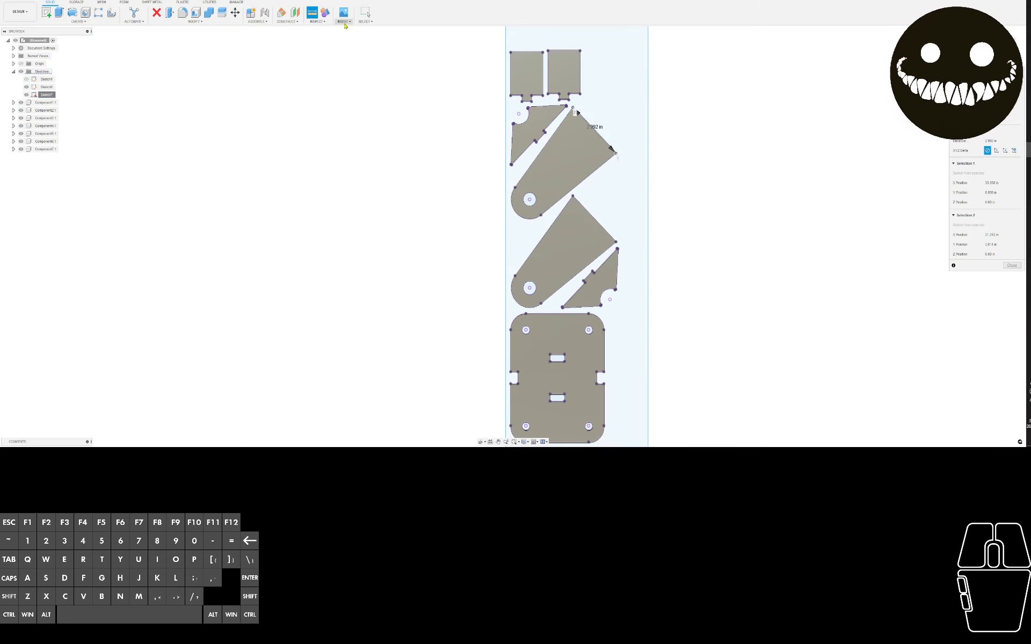
# Switch to Fusion 360 and try to find the exported nest among the DXF files in Downloads for insertion
pyautogui.click(345, 22)
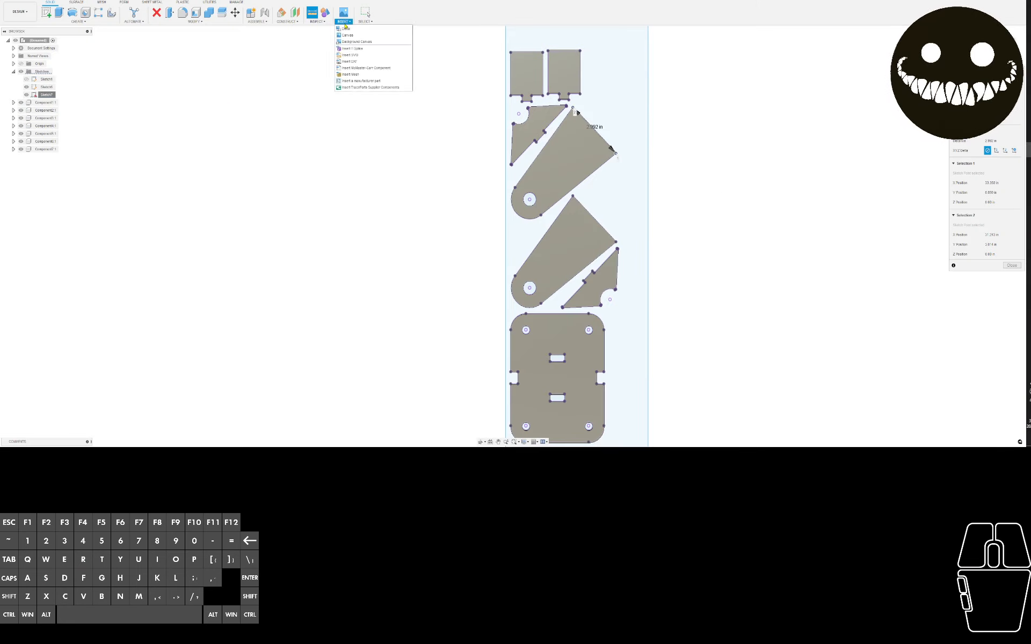
pyautogui.click(357, 63)
pyautogui.click(988, 94)
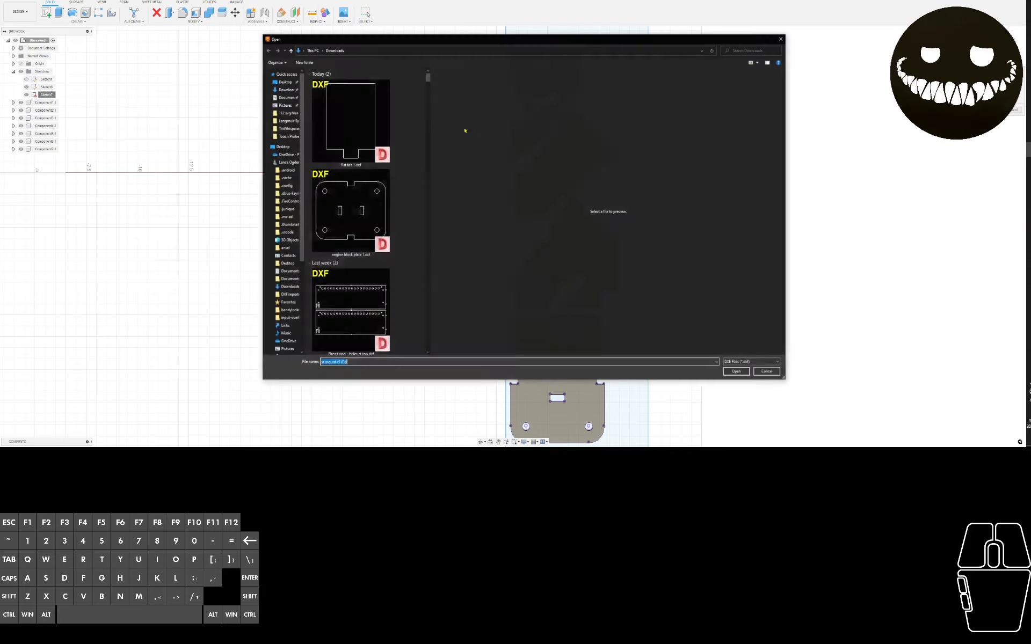
pyautogui.click(351, 121)
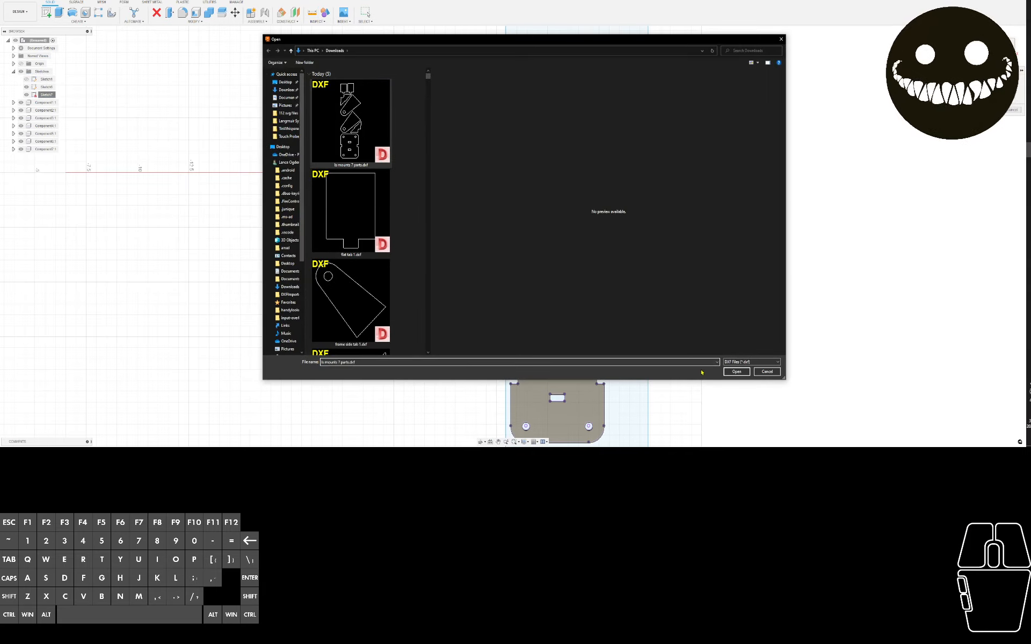
pyautogui.scroll(-5, 399, 188)
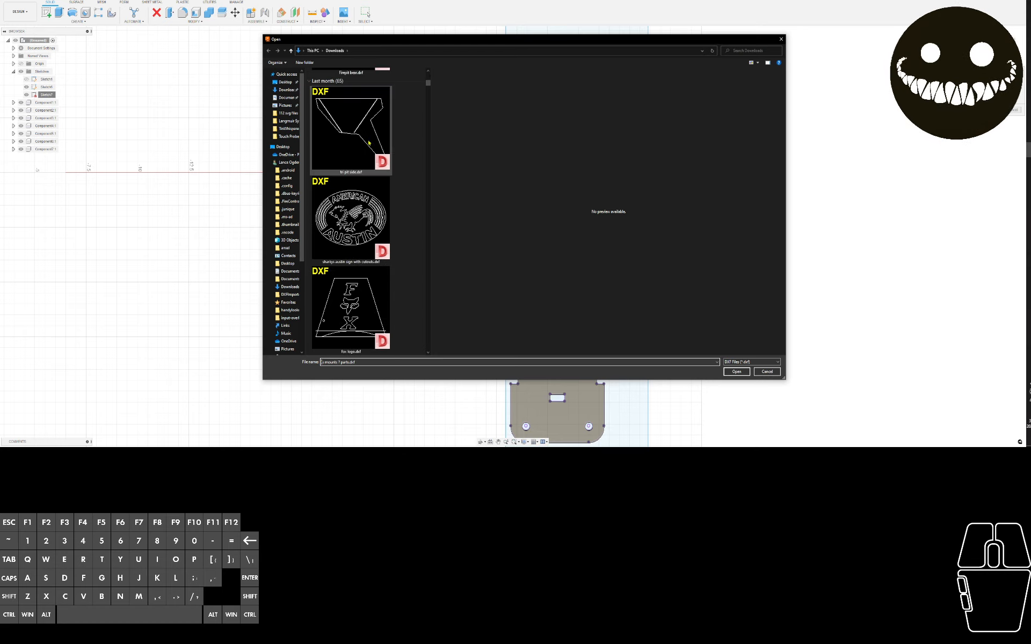
pyautogui.scroll(5, 367, 146)
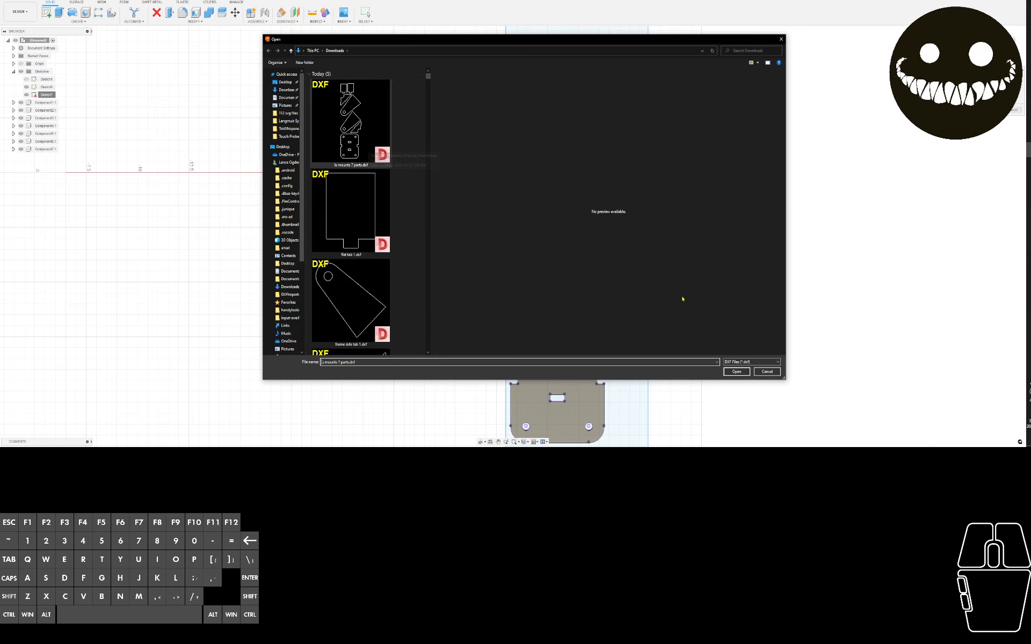
pyautogui.click(773, 374)
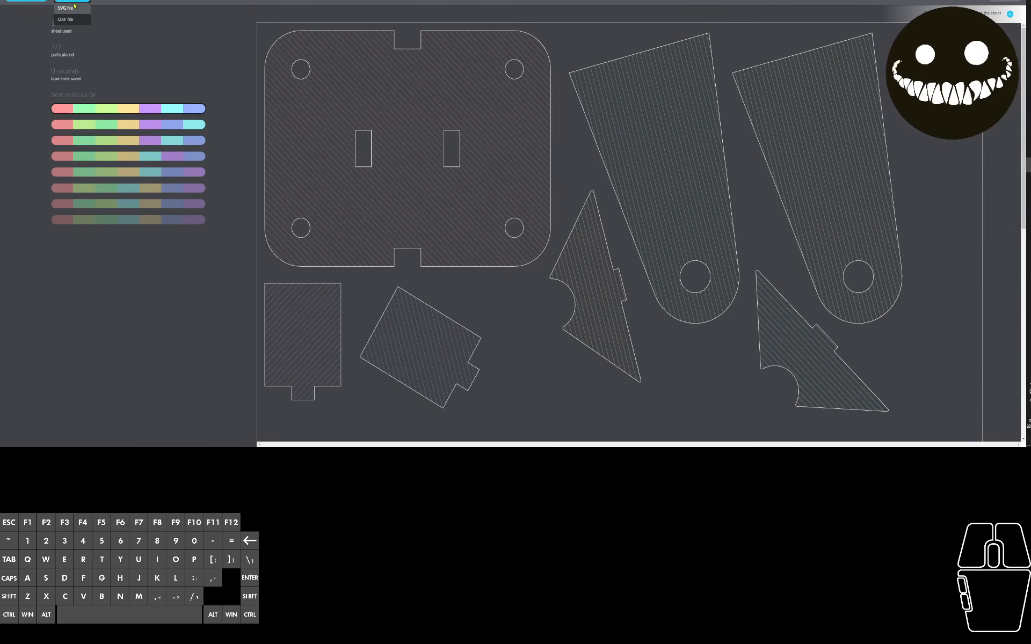
# Return to Deepnest and export the nested layout as a DXF file named "ls parts.dxf"
pyautogui.click(65, 20)
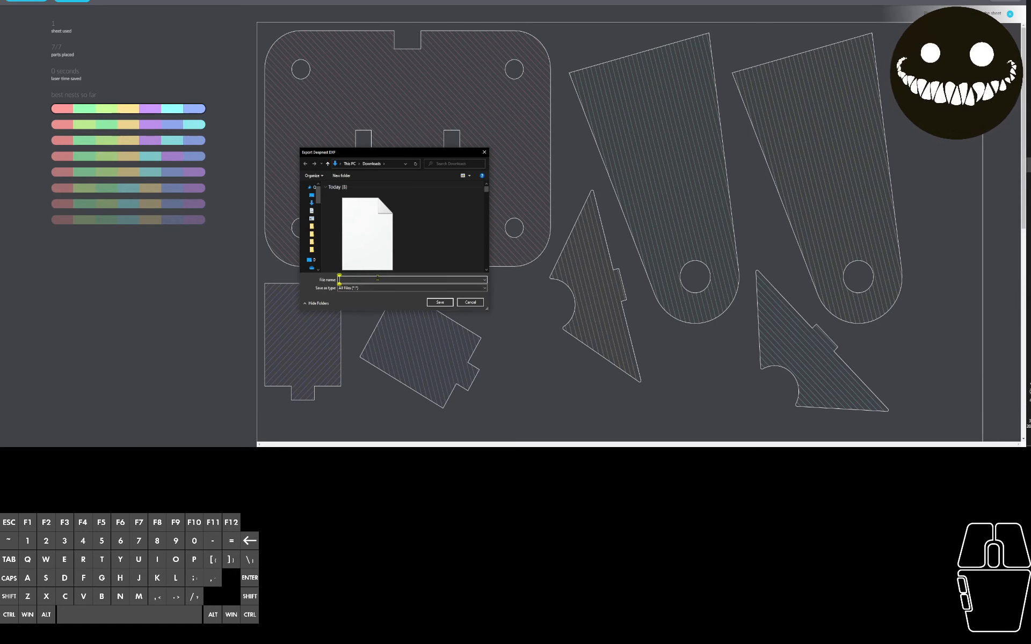
pyautogui.write('ls p')
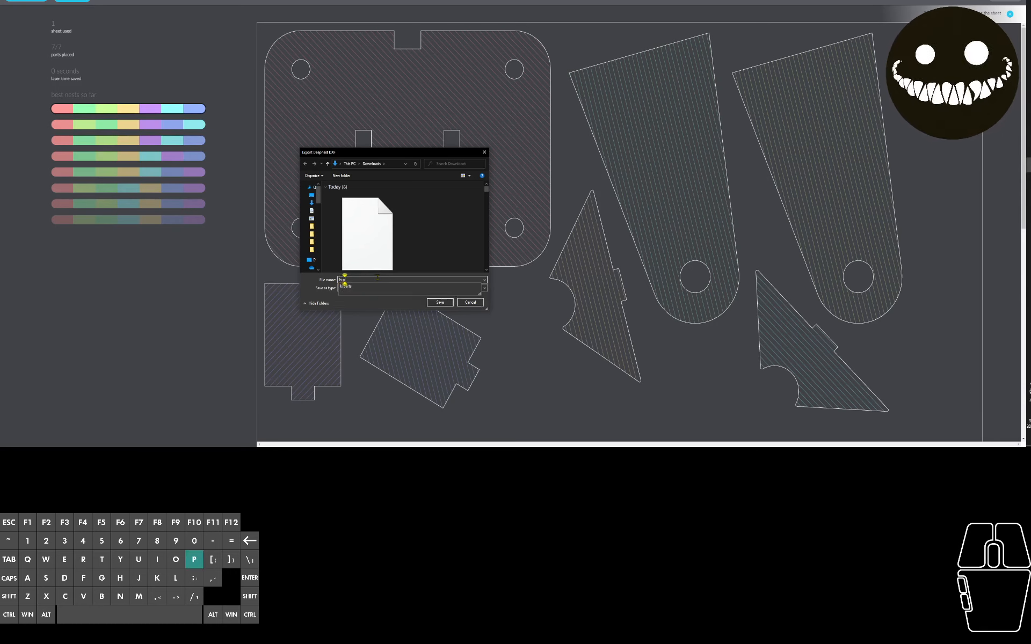
pyautogui.write('arts.dxf')
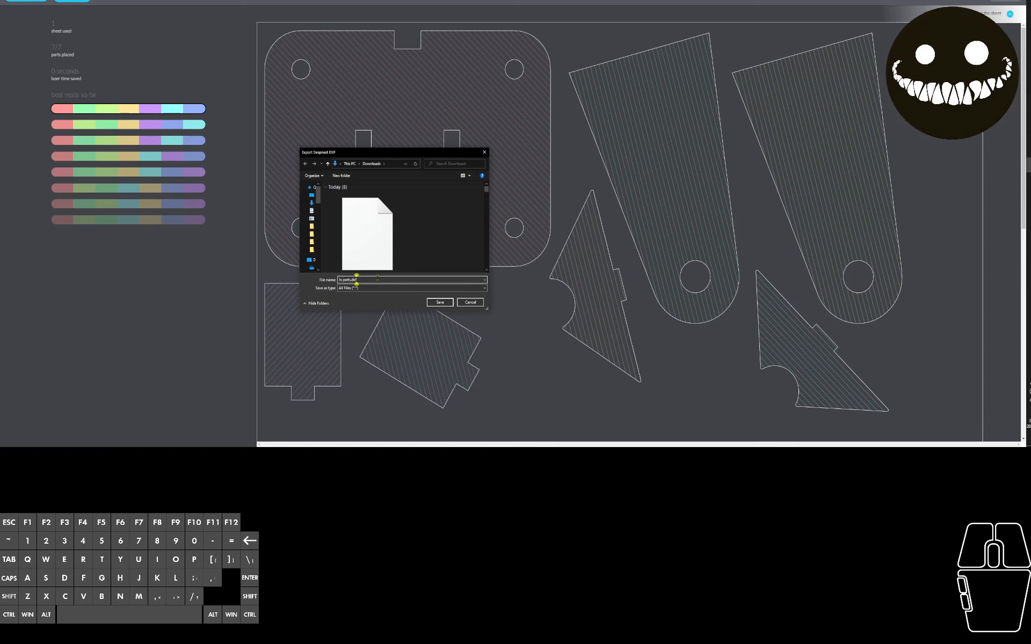
pyautogui.press('Return')
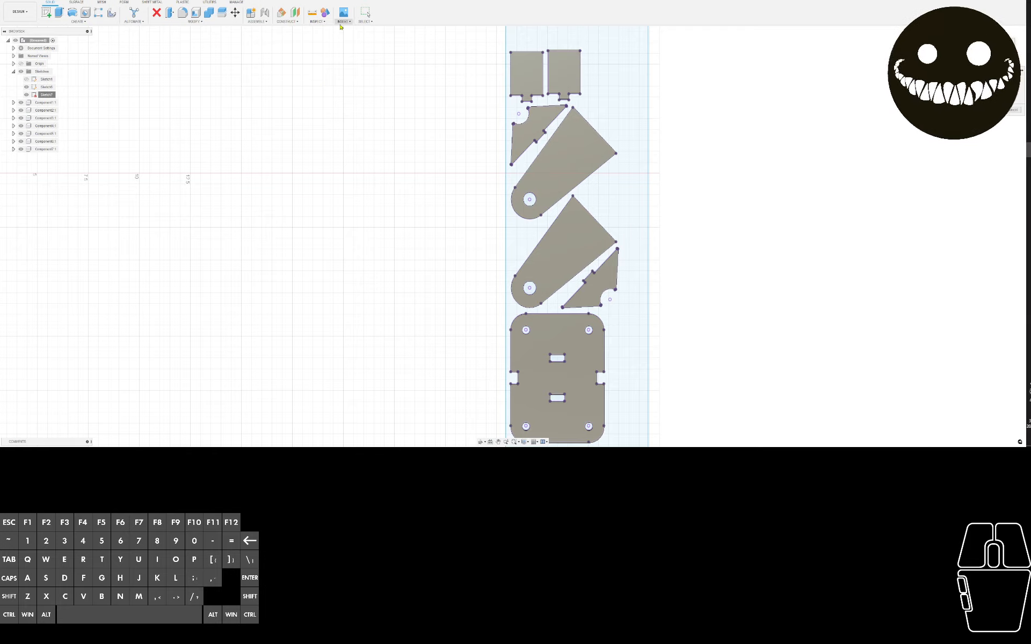
# Switch to Fusion 360 and load "ls parts.dxf" from Downloads as an inserted DXF sketch
pyautogui.click(341, 24)
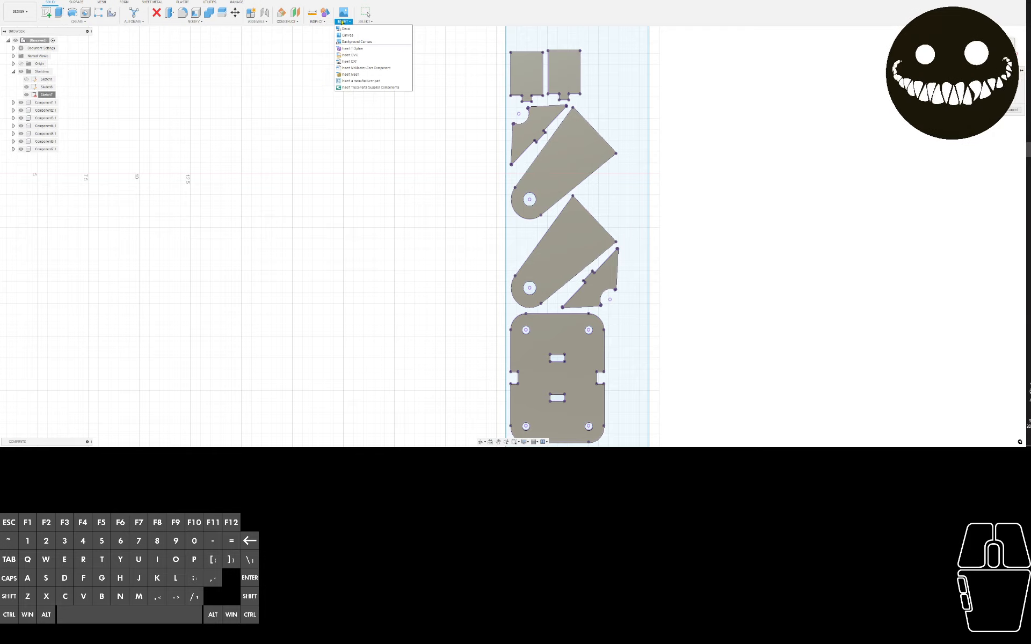
pyautogui.click(344, 66)
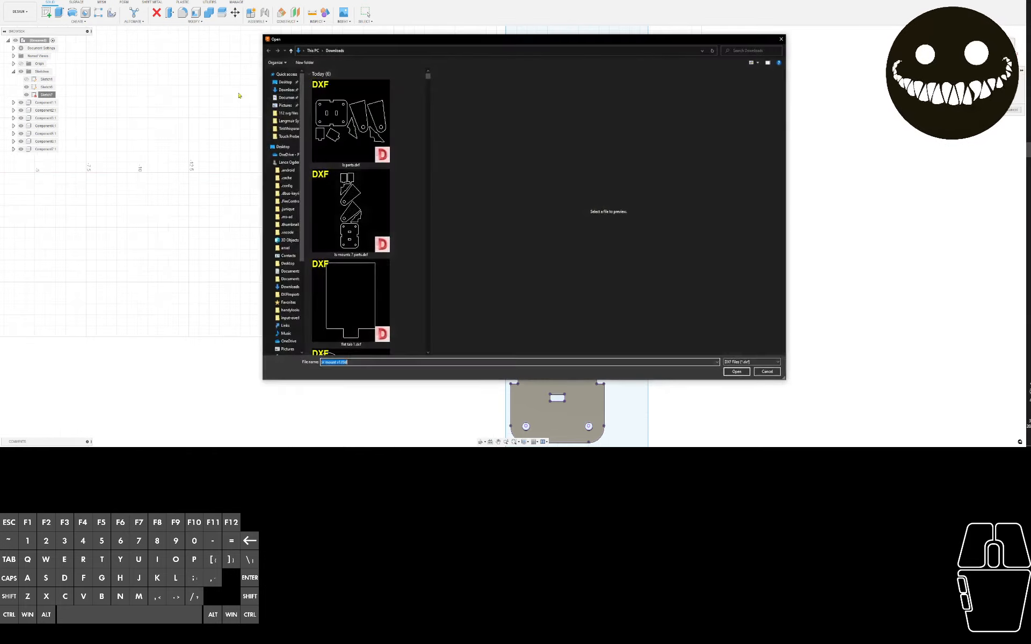
pyautogui.click(352, 125)
pyautogui.click(737, 372)
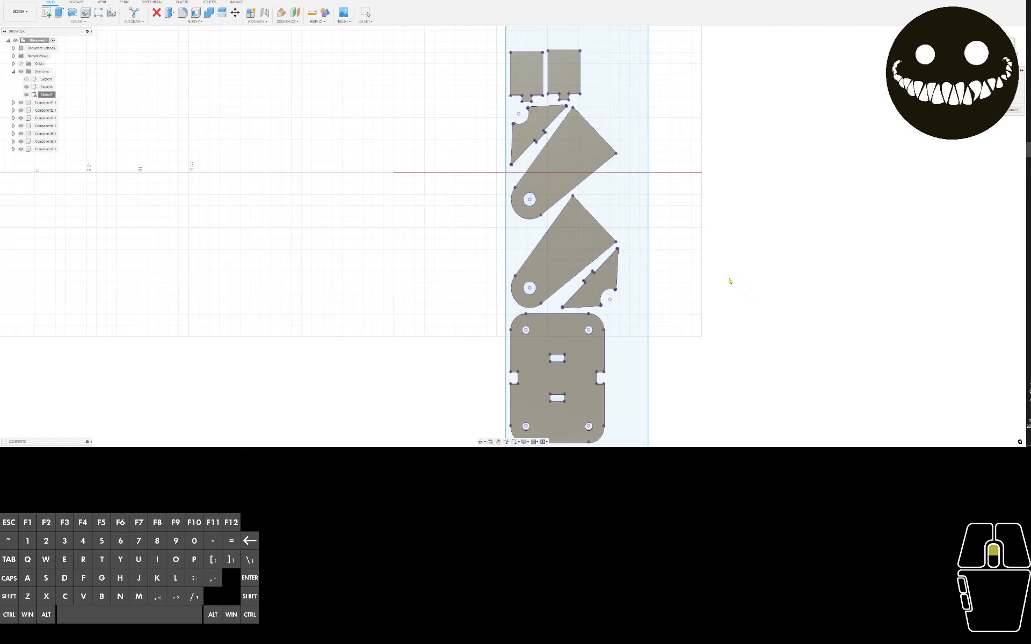
pyautogui.scroll(-5, 730, 281)
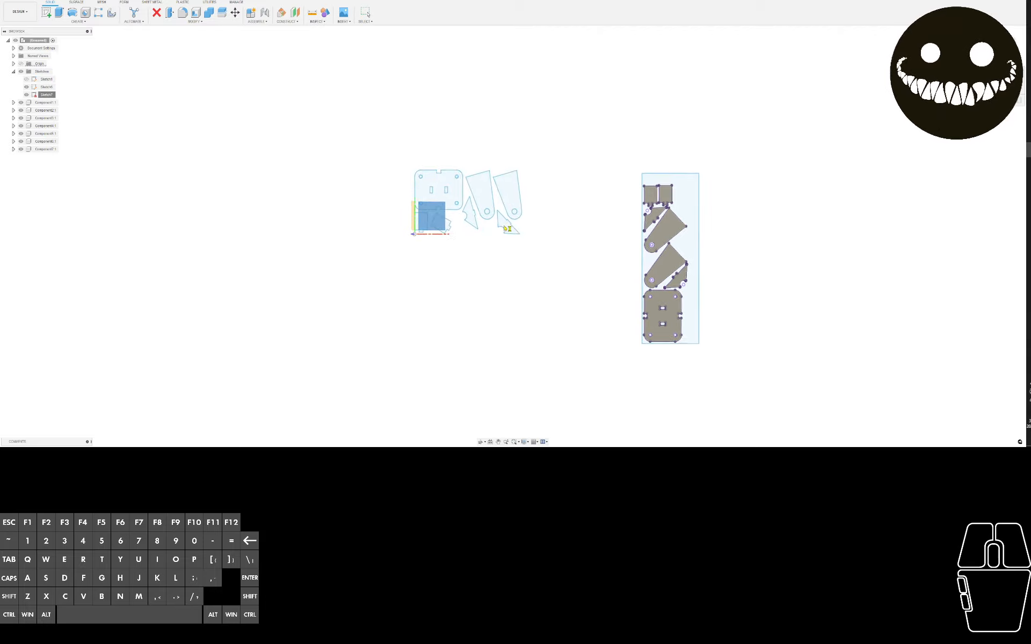
pyautogui.scroll(5, 508, 228)
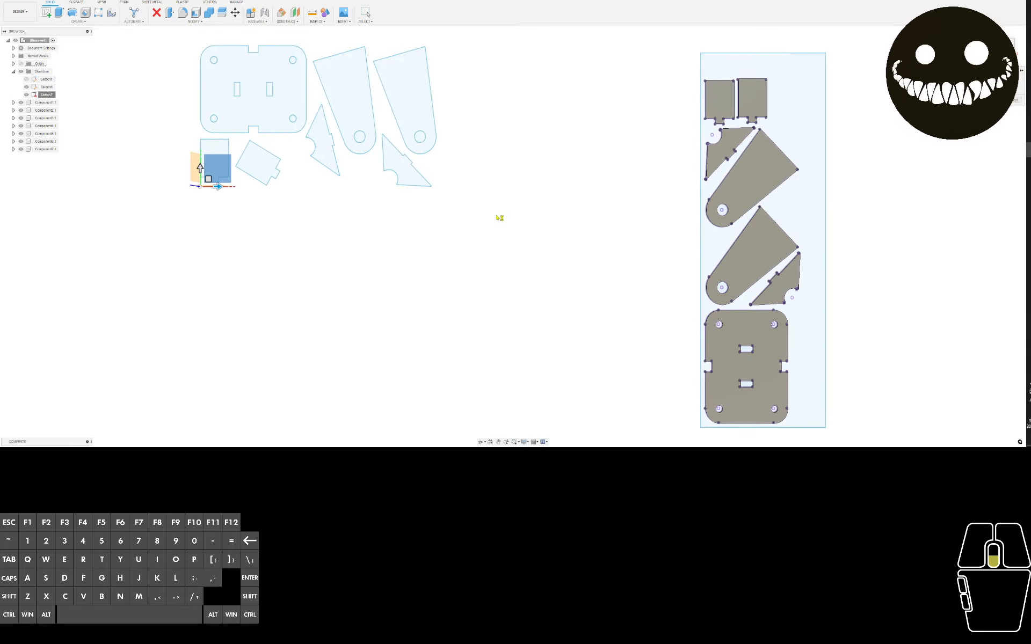
pyautogui.scroll(2, 453, 191)
pyautogui.scroll(-5, 451, 188)
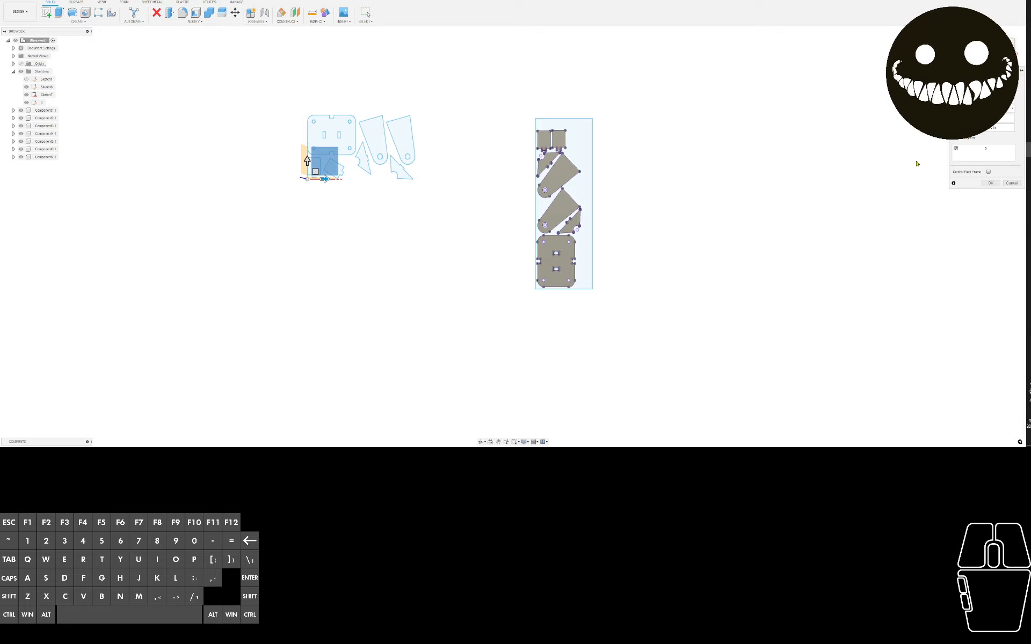
# Move the inserted nest sketch into the empty area between the origin and the original parts, and accept the insertion
pyautogui.moveTo(315, 170)
pyautogui.mouseDown()
pyautogui.moveTo(585, 279)
pyautogui.moveTo(573, 257)
pyautogui.moveTo(518, 239)
pyautogui.moveTo(499, 165)
pyautogui.moveTo(479, 239)
pyautogui.mouseUp()
pyautogui.scroll(3, 498, 243)
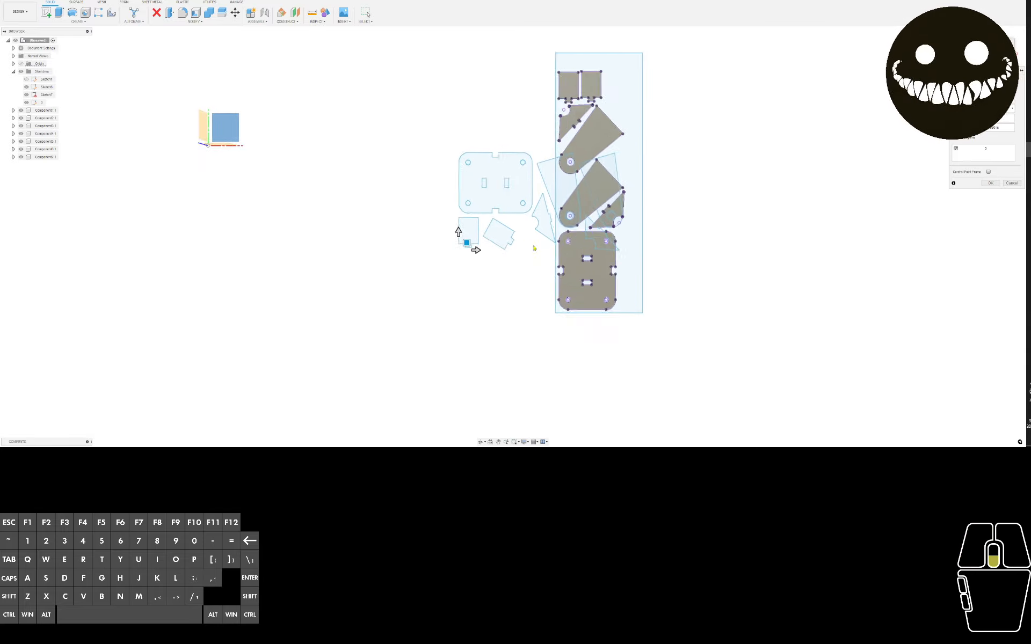
pyautogui.scroll(5, 534, 247)
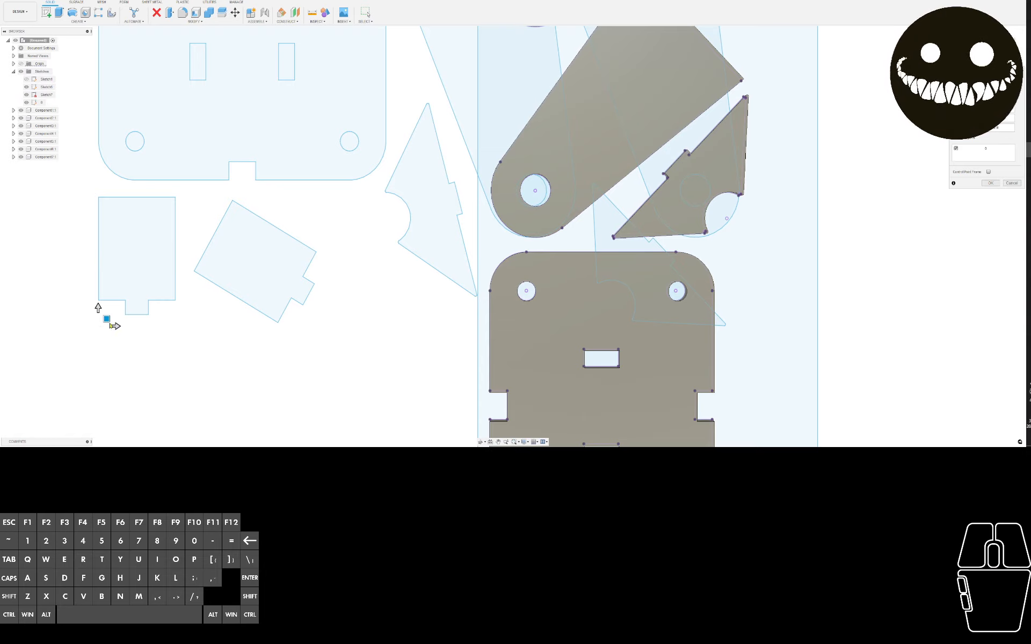
pyautogui.moveTo(106, 319)
pyautogui.mouseDown()
pyautogui.moveTo(120, 317)
pyautogui.moveTo(110, 319)
pyautogui.mouseUp()
pyautogui.scroll(-6, 105, 323)
pyautogui.moveTo(111, 385); pyautogui.dragTo(511, 311, button='middle')
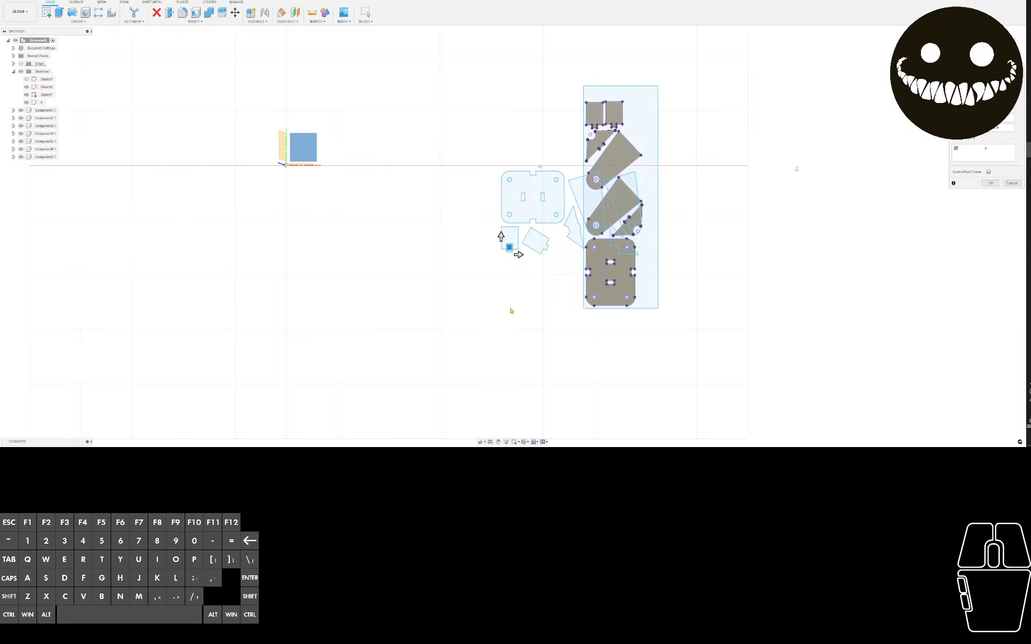
pyautogui.moveTo(509, 246); pyautogui.dragTo(322, 242)
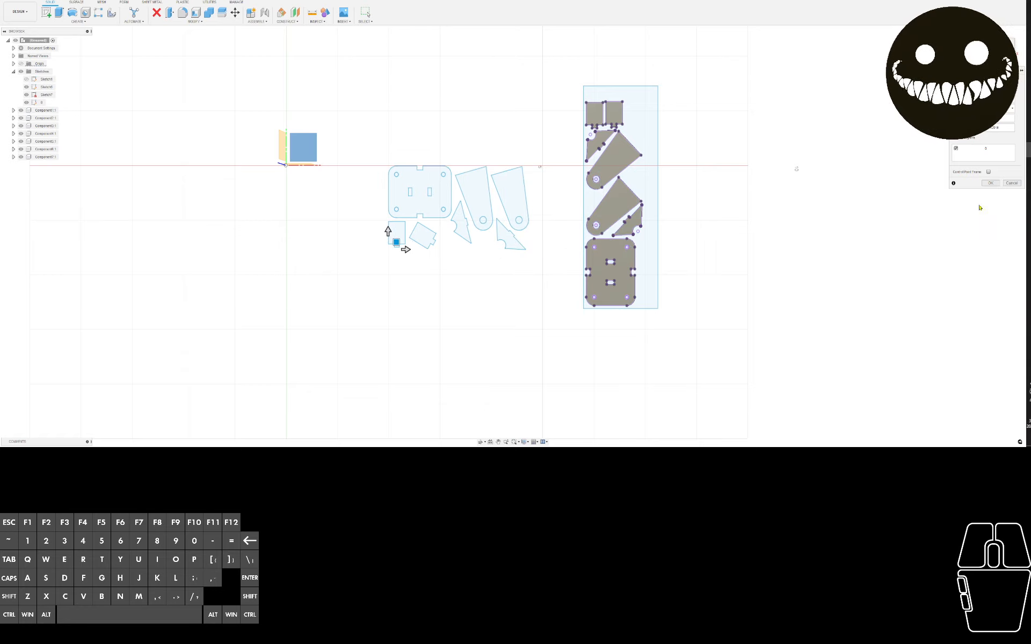
pyautogui.click(992, 186)
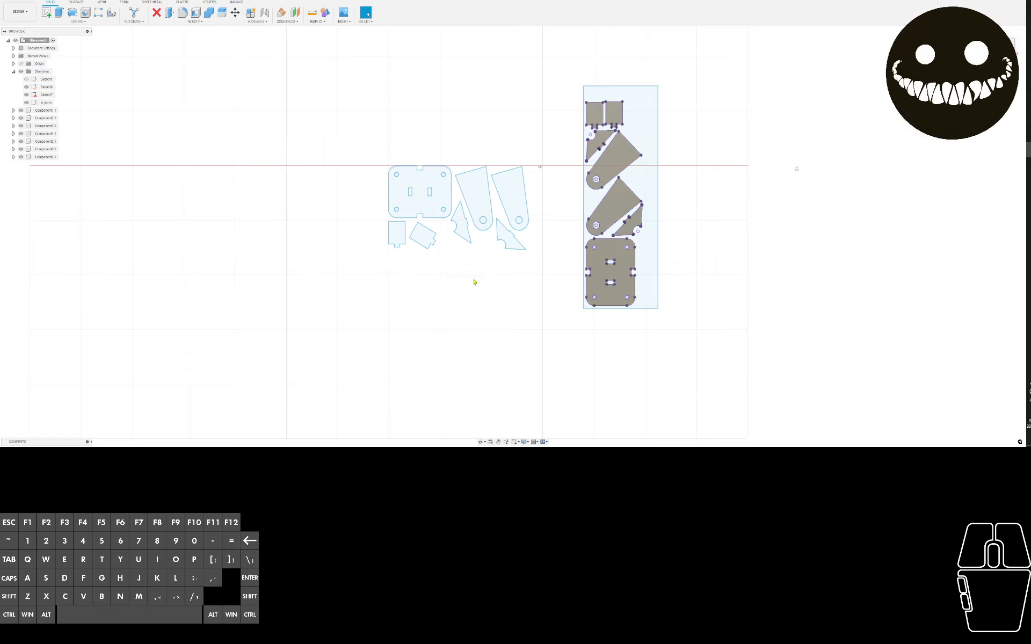
# Try to align the triangular gusset beside the large plate to that plate's edge notch, and undo the alignment
pyautogui.moveTo(476, 290)
pyautogui.keyDown('shift'); pyautogui.mouseDown(button='middle')
pyautogui.moveTo(481, 267)
pyautogui.moveTo(501, 259)
pyautogui.mouseUp(button='middle'); pyautogui.keyUp('shift')
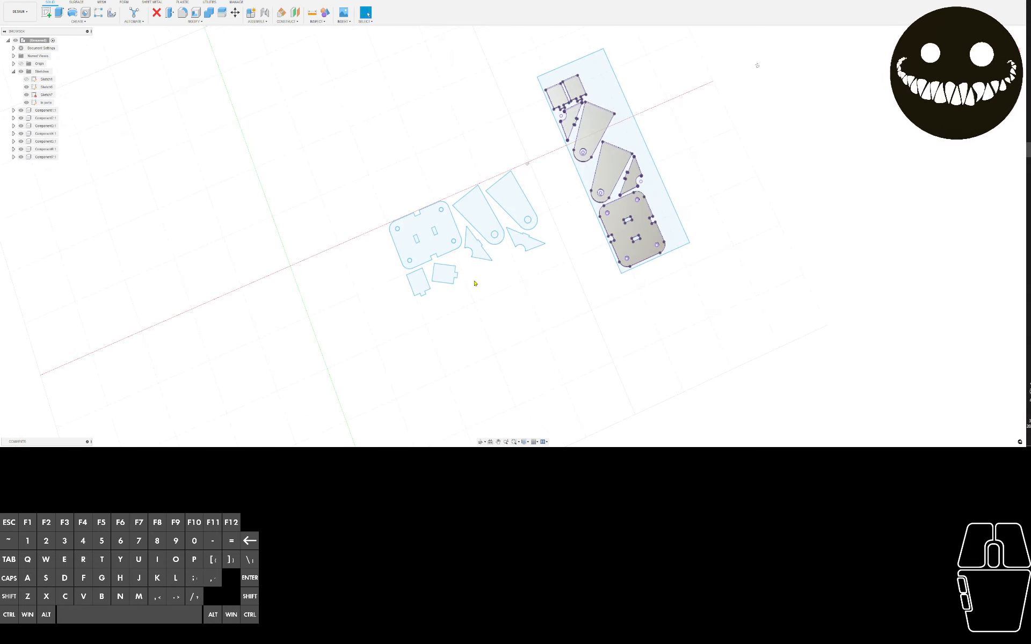
pyautogui.moveTo(474, 284)
pyautogui.keyDown('shift'); pyautogui.mouseDown(button='middle')
pyautogui.moveTo(476, 275)
pyautogui.moveTo(457, 276)
pyautogui.mouseUp(button='middle'); pyautogui.keyUp('shift')
pyautogui.moveTo(744, 207); pyautogui.dragTo(562, 188, button='middle')
pyautogui.scroll(1, 512, 177)
pyautogui.scroll(-2, 513, 178)
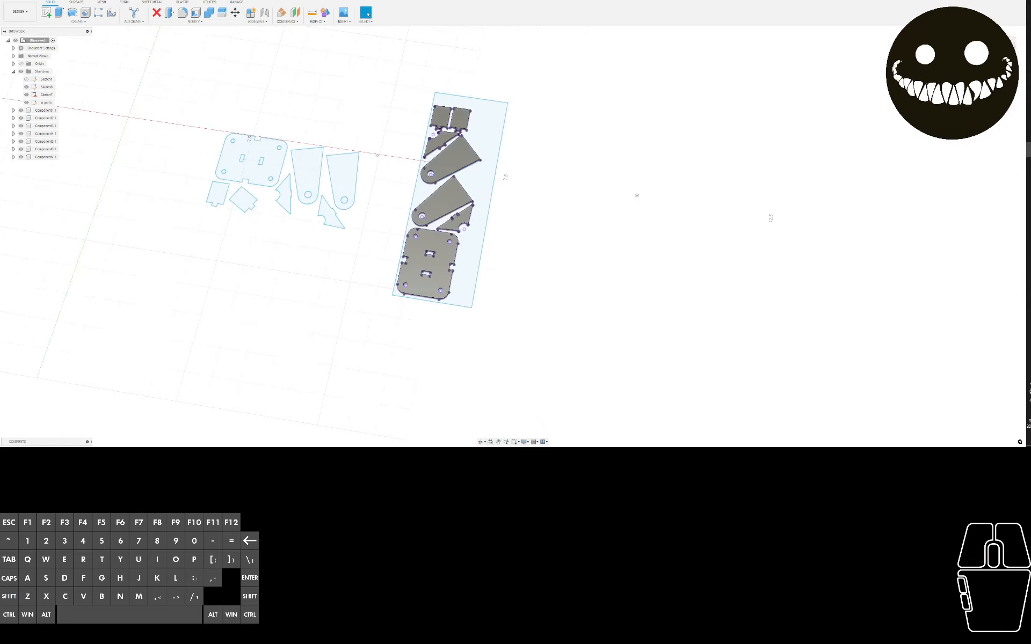
pyautogui.click(258, 21)
pyautogui.click(195, 22)
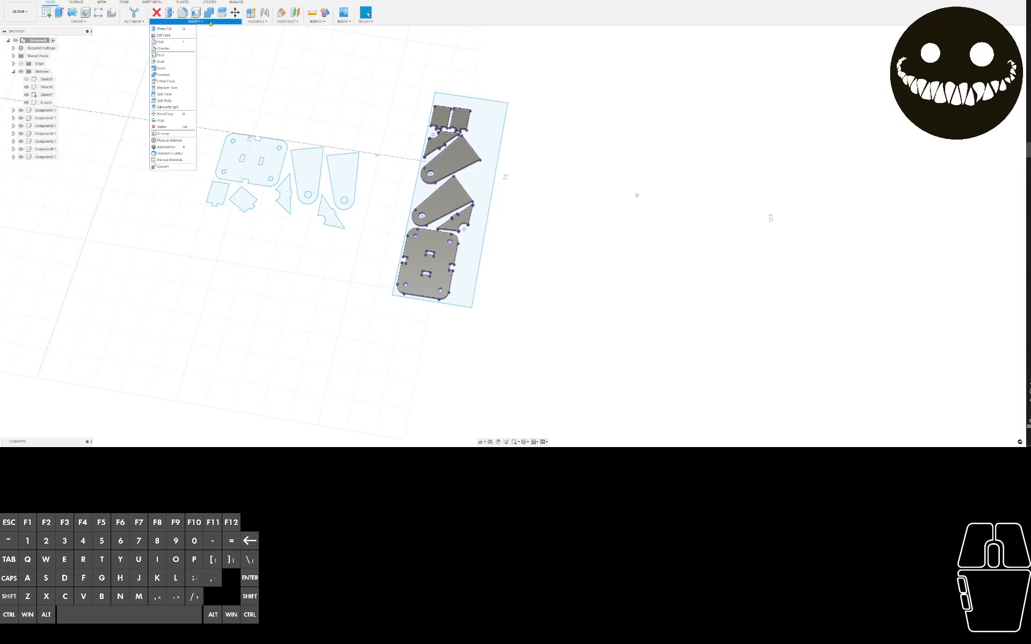
pyautogui.click(165, 114)
pyautogui.scroll(-4, 442, 182)
pyautogui.keyDown('shift'); pyautogui.moveTo(463, 228); pyautogui.dragTo(539, 246, button='middle'); pyautogui.keyUp('shift')
pyautogui.scroll(-4, 538, 245)
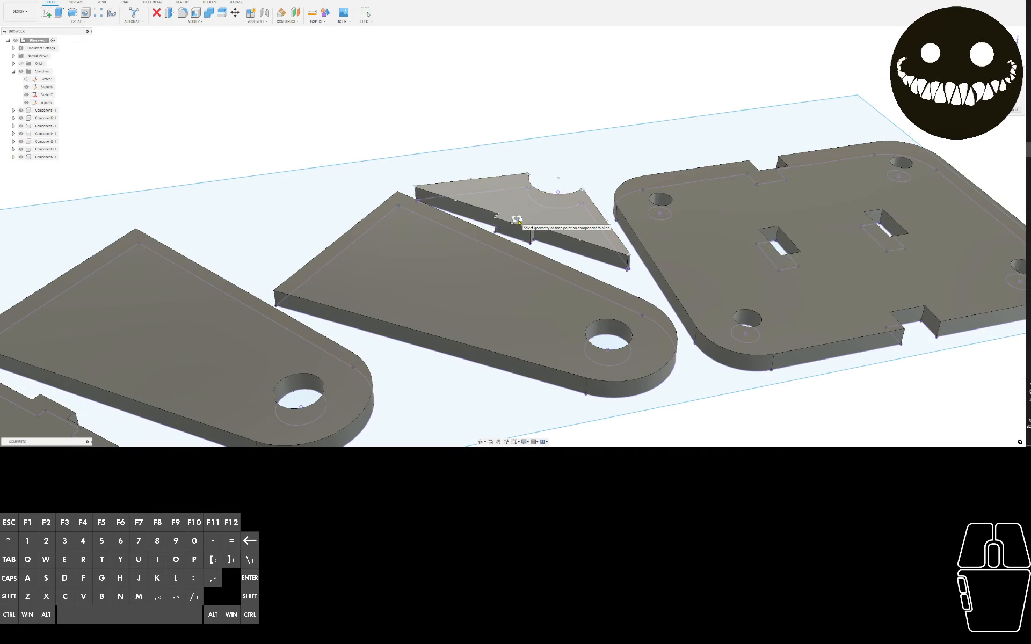
pyautogui.click(518, 221)
pyautogui.moveTo(897, 311); pyautogui.dragTo(825, 263, button='middle')
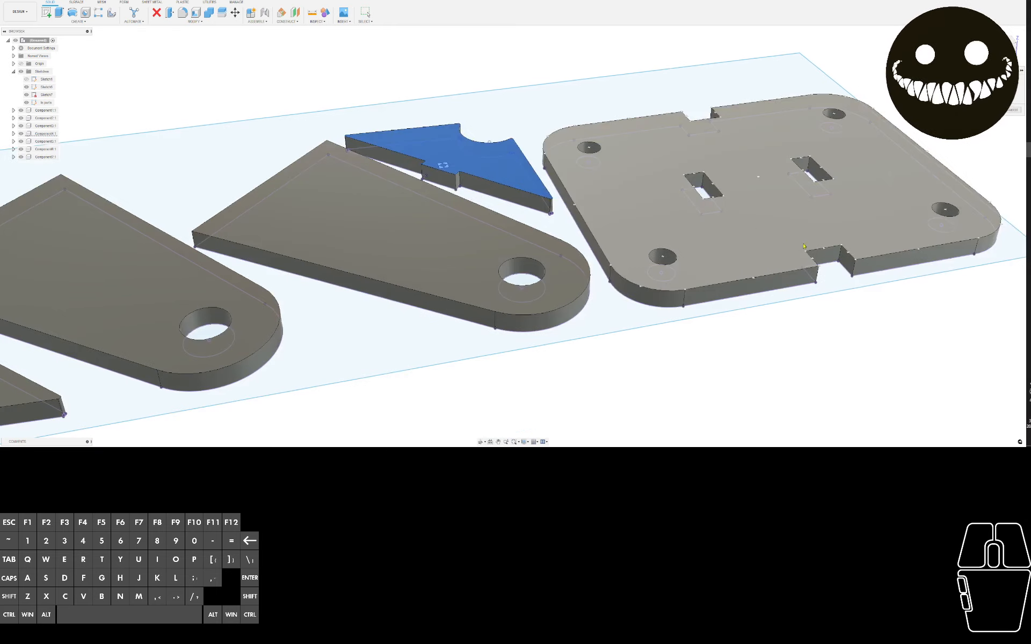
pyautogui.click(824, 261)
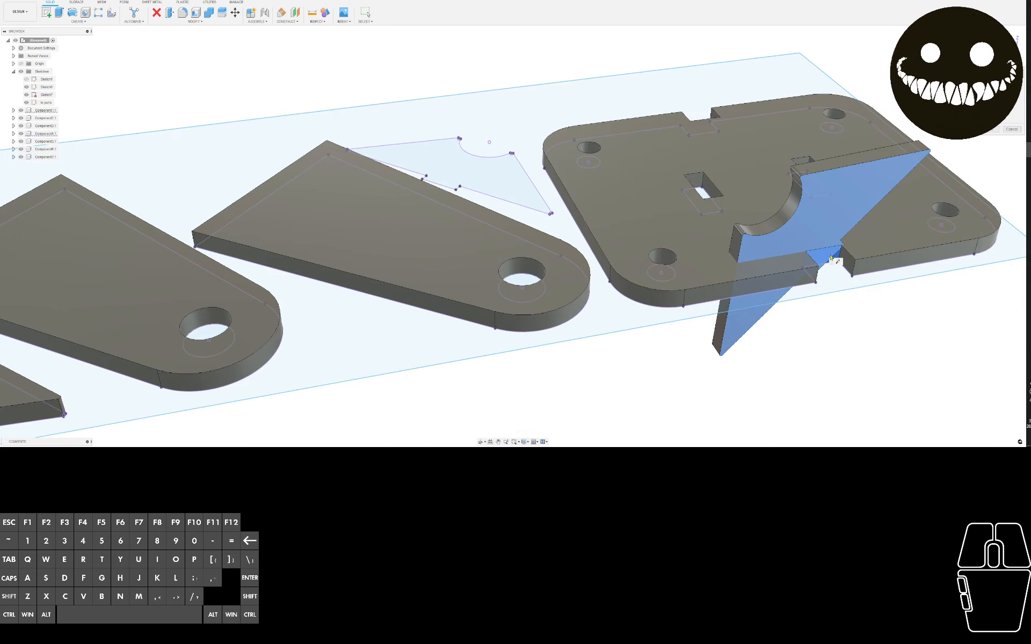
pyautogui.hotkey('ctrl', 'z')
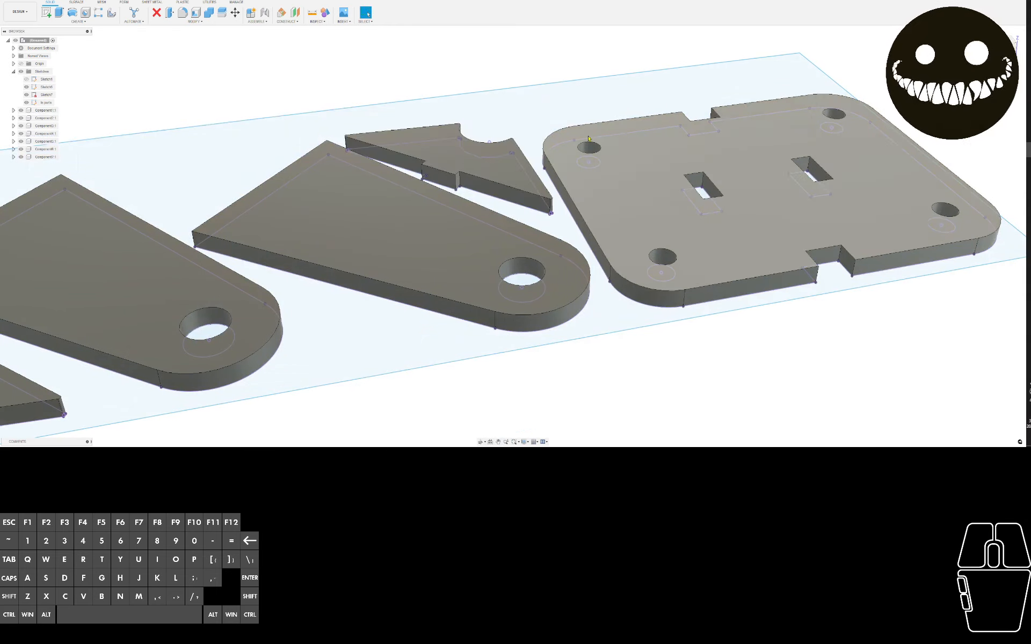
pyautogui.keyDown('shift'); pyautogui.moveTo(375, 93); pyautogui.dragTo(397, 142, button='middle'); pyautogui.keyUp('shift')
pyautogui.scroll(-5, 391, 160)
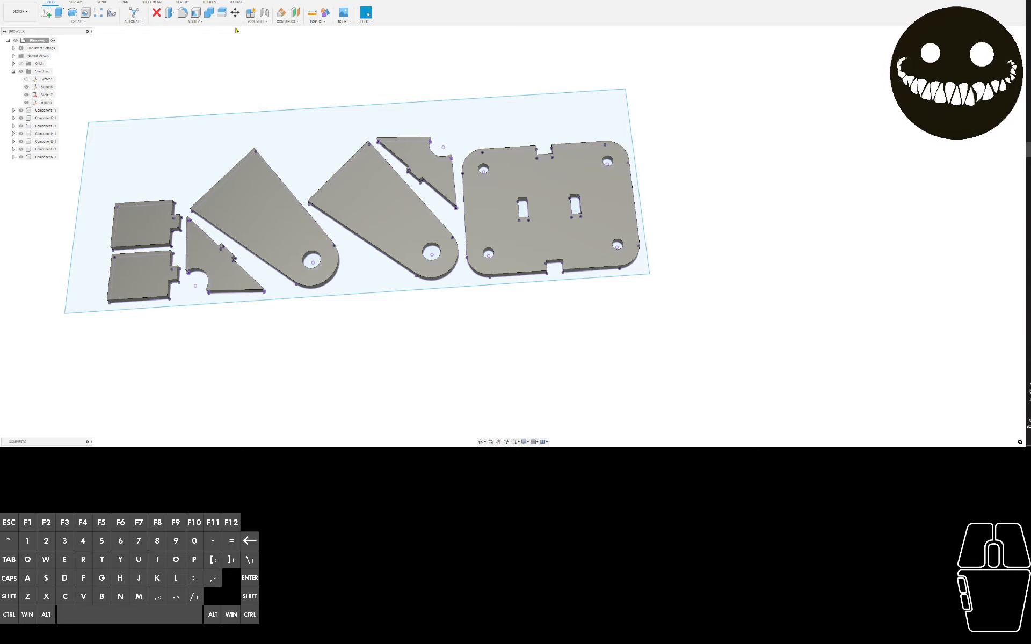
pyautogui.click(195, 21)
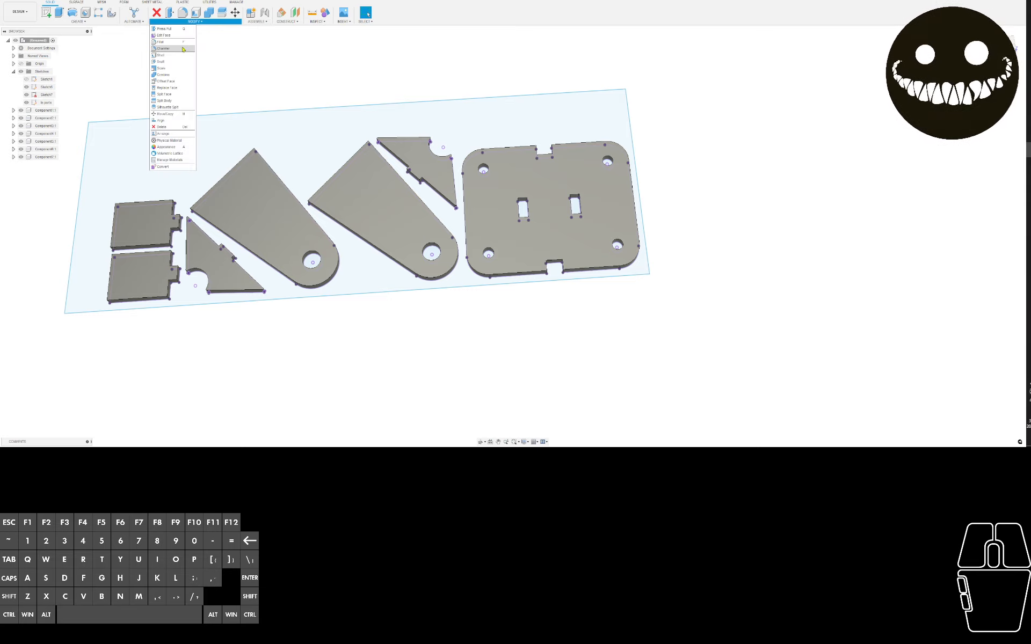
pyautogui.click(165, 114)
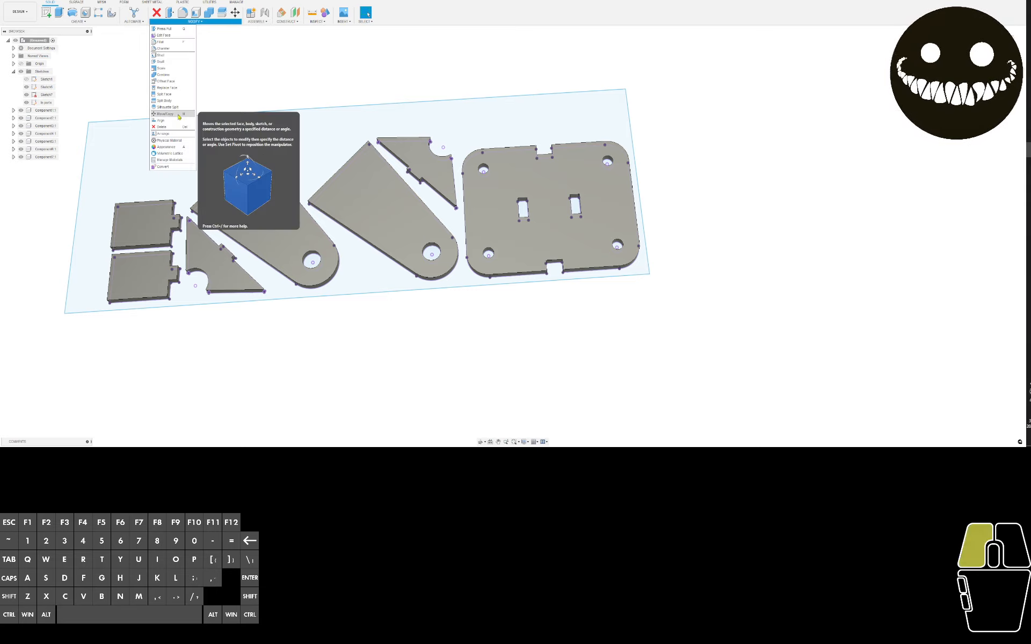
pyautogui.scroll(5, 448, 189)
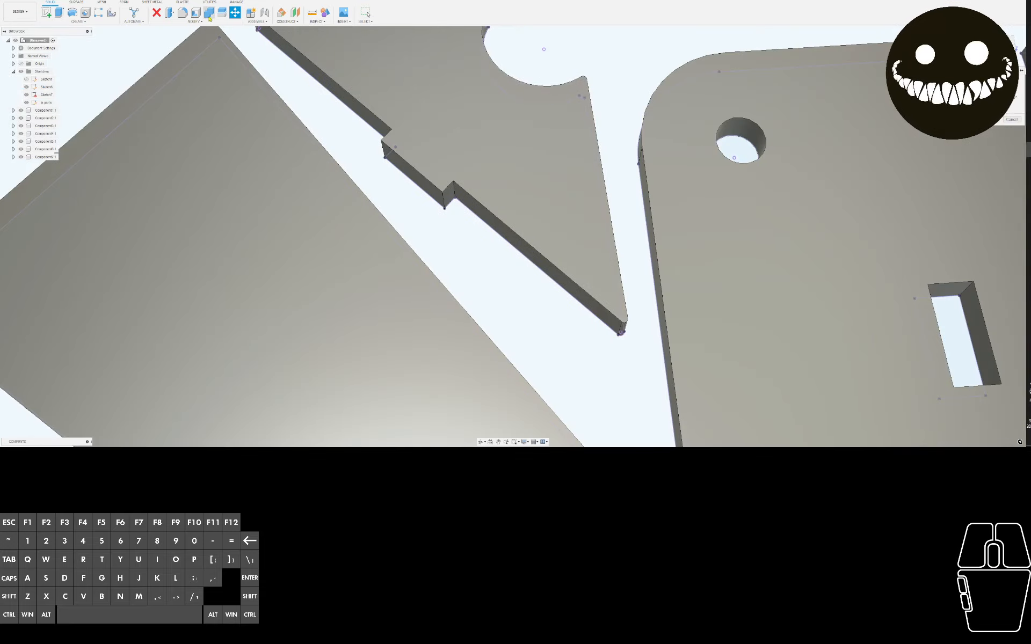
# Try to align the tab face of the triangular gusset beside the large plate to that plate's edge notch
pyautogui.click(203, 22)
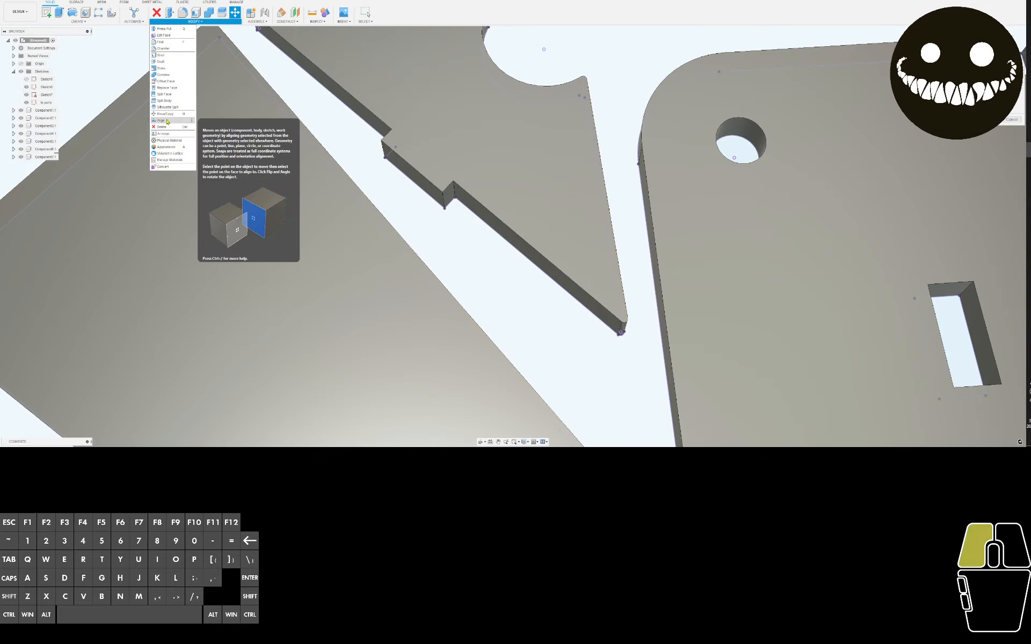
pyautogui.click(166, 122)
pyautogui.scroll(2, 402, 156)
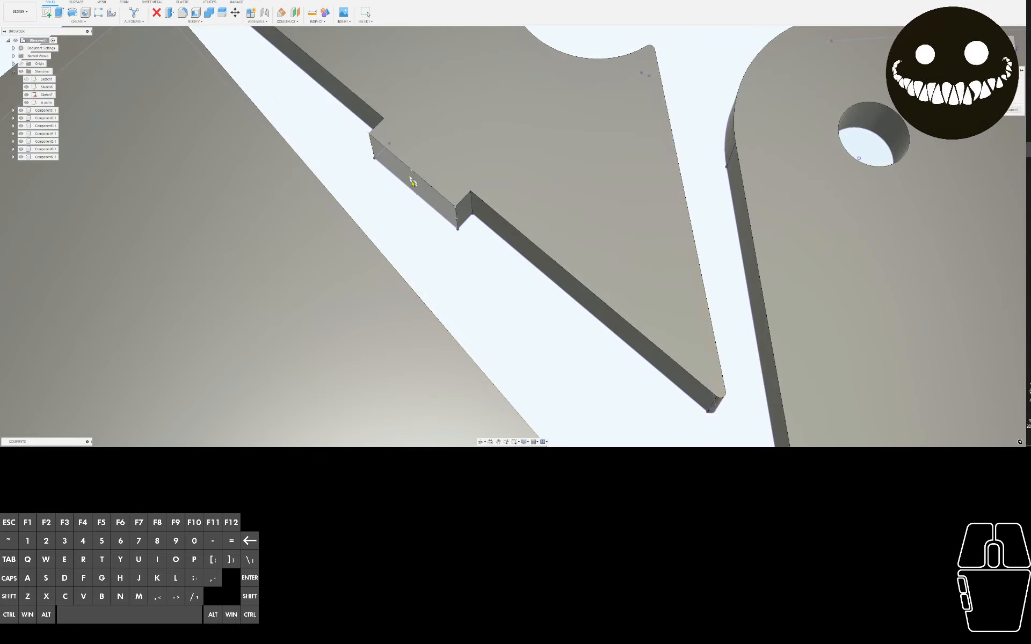
pyautogui.click(413, 183)
pyautogui.scroll(-5, 805, 253)
pyautogui.moveTo(965, 341); pyautogui.dragTo(562, 138, button='middle')
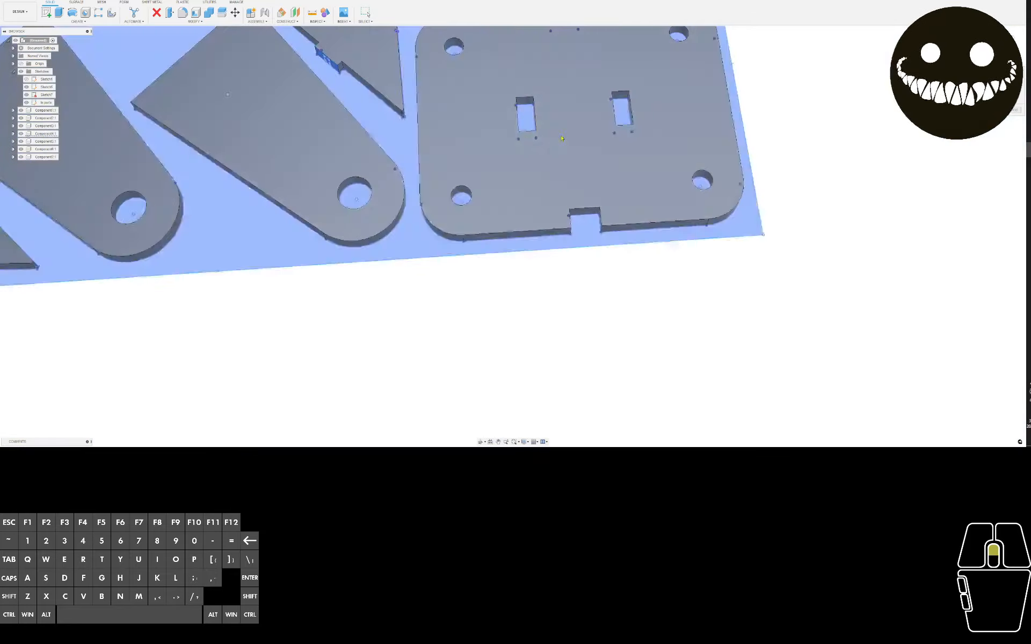
pyautogui.scroll(6, 558, 215)
pyautogui.keyDown('shift'); pyautogui.moveTo(548, 211); pyautogui.dragTo(533, 259, button='middle'); pyautogui.keyUp('shift')
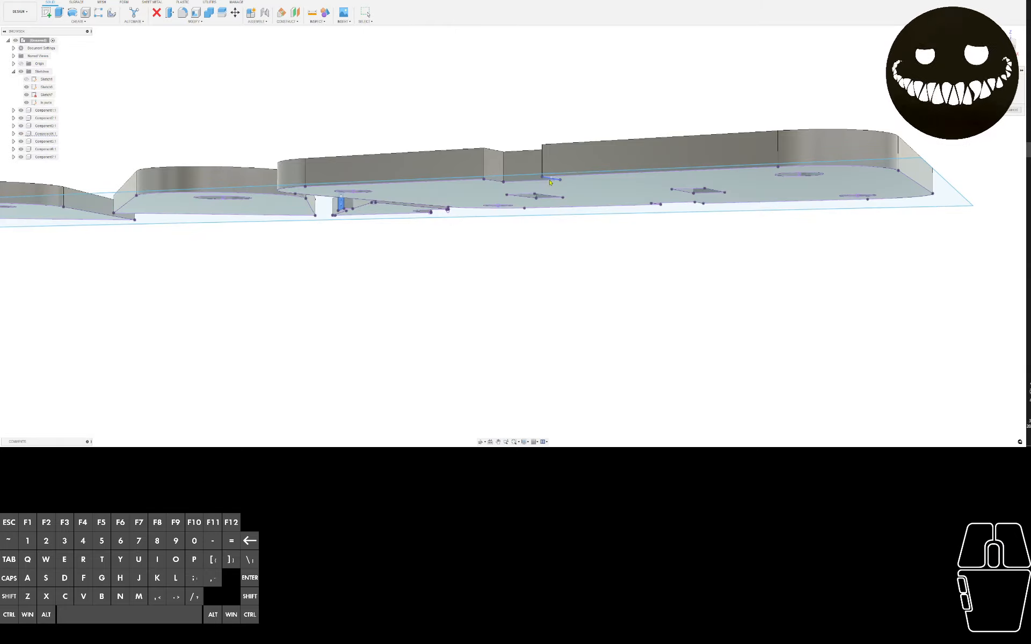
pyautogui.press('ctrl')
pyautogui.press('ctrl')
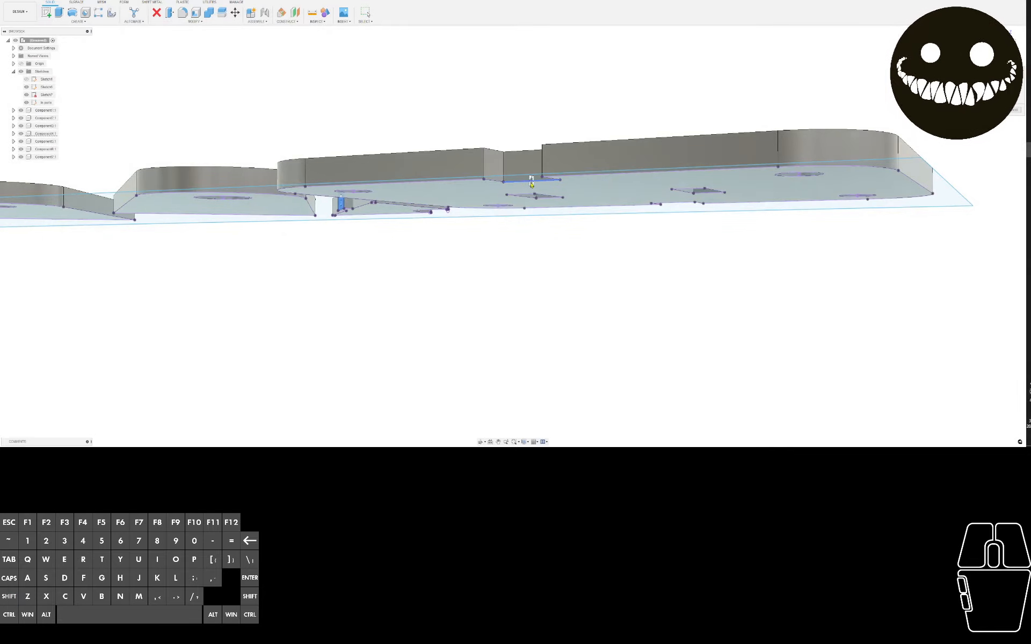
pyautogui.moveTo(526, 182)
pyautogui.keyDown('shift'); pyautogui.mouseDown(button='middle')
pyautogui.moveTo(524, 207)
pyautogui.moveTo(515, 168)
pyautogui.mouseUp(button='middle'); pyautogui.keyUp('shift')
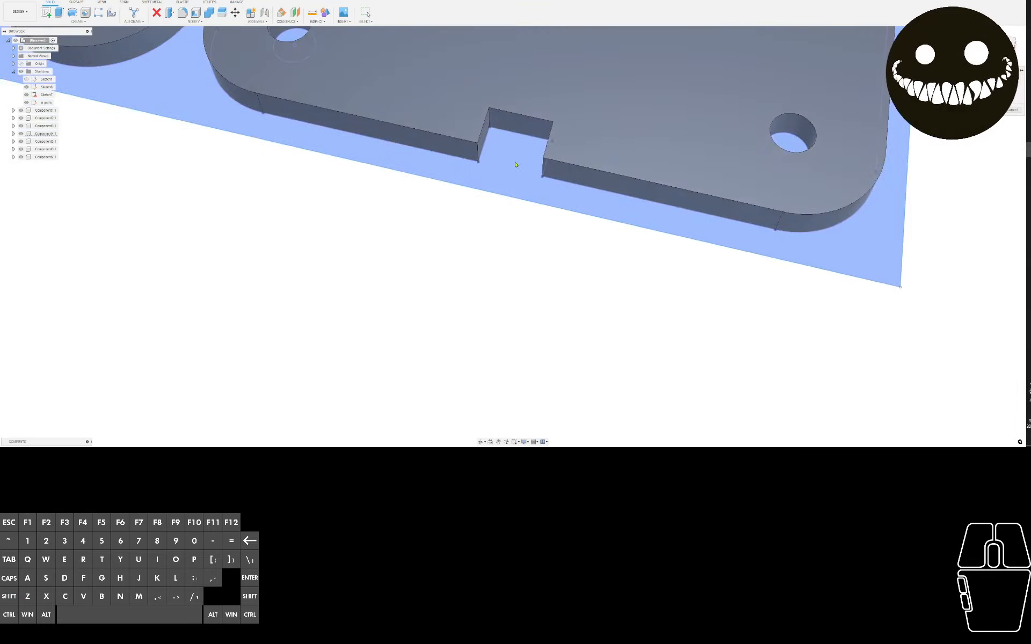
pyautogui.click(519, 131)
pyautogui.scroll(-2, 519, 131)
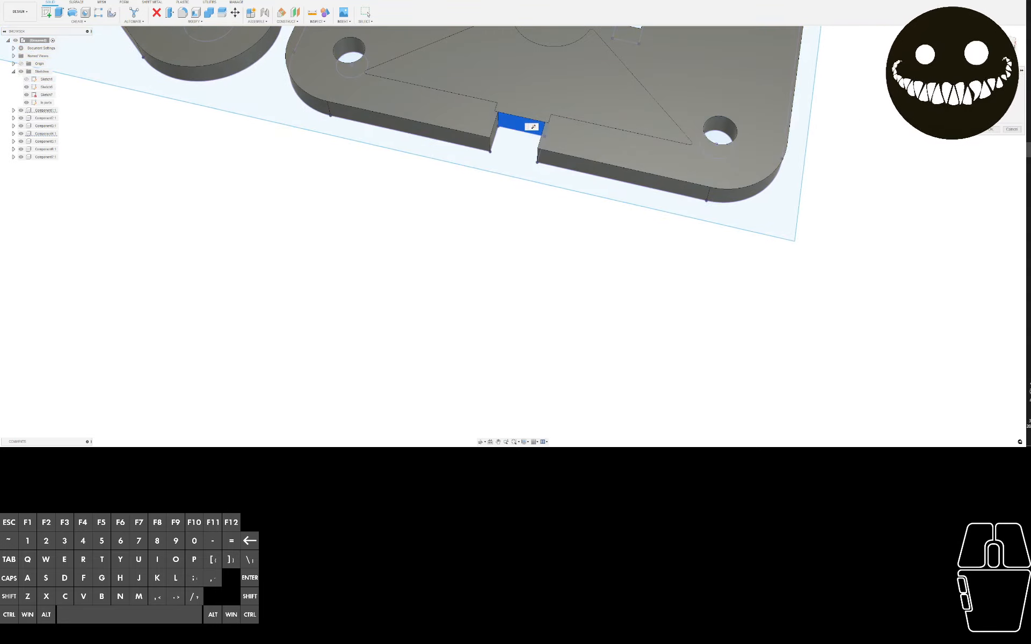
# Flip the gusset's orientation at the notch and undo the alignment
pyautogui.click(983, 110)
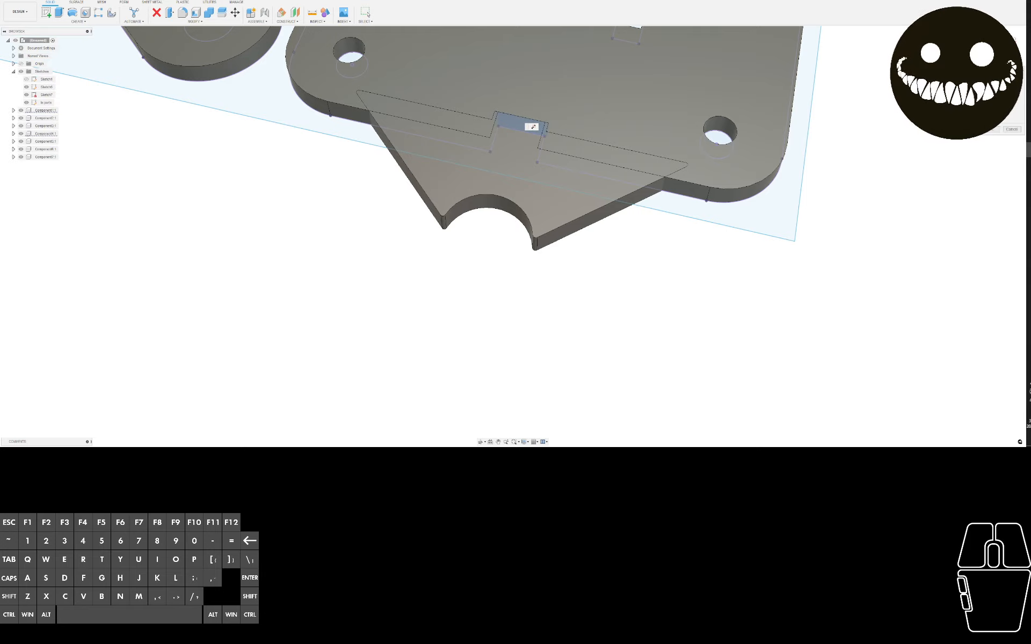
pyautogui.click(983, 110)
pyautogui.click(983, 109)
pyautogui.scroll(-1, 784, 99)
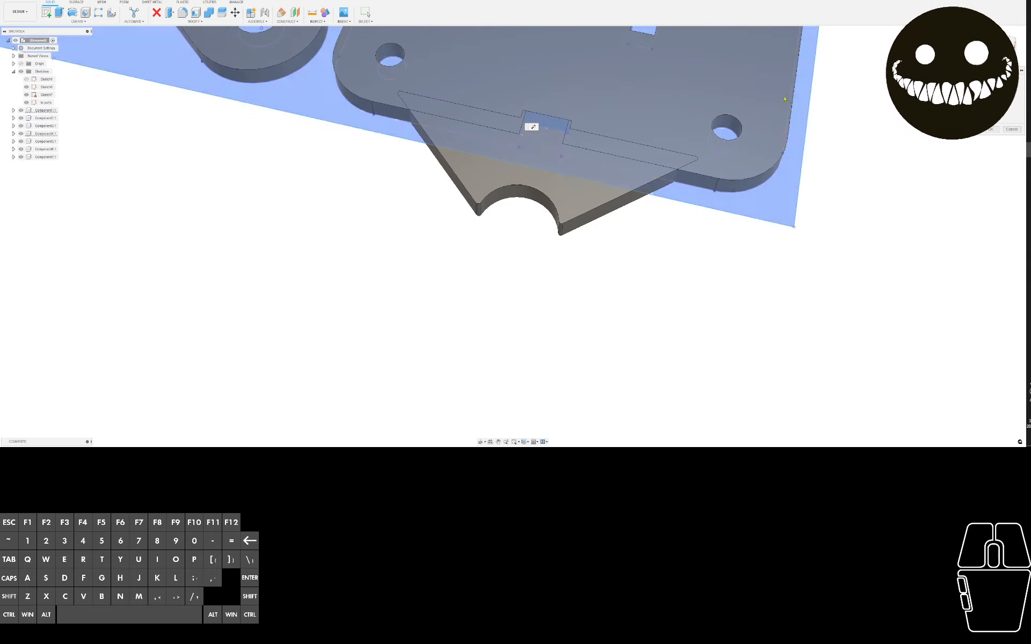
pyautogui.moveTo(784, 99); pyautogui.dragTo(714, 308, button='middle')
pyautogui.hotkey('ctrl', 'z')
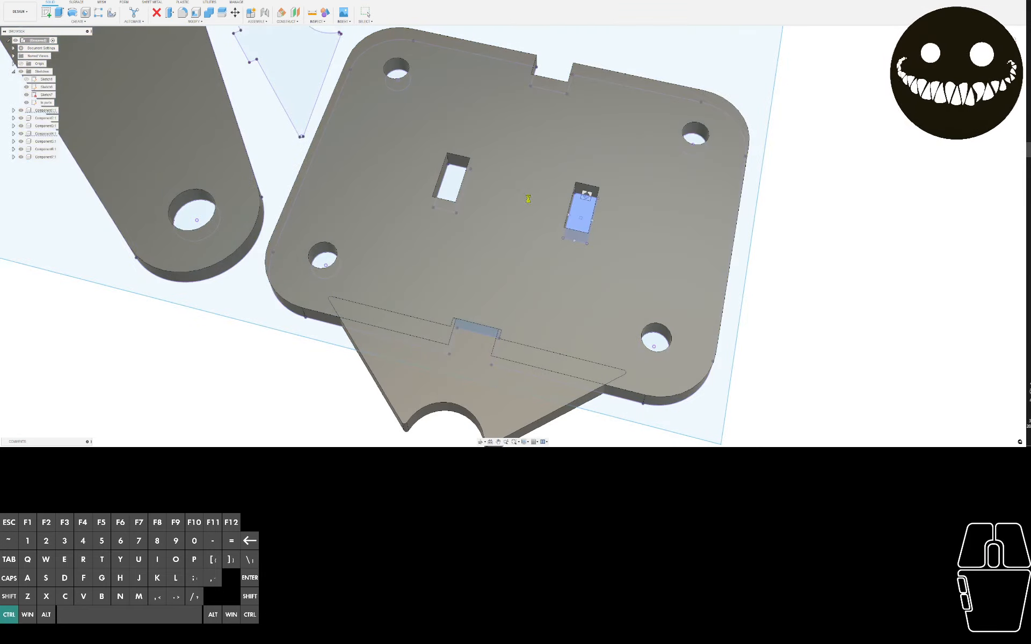
pyautogui.hotkey('ctrl', 'z')
pyautogui.scroll(-5, 878, 212)
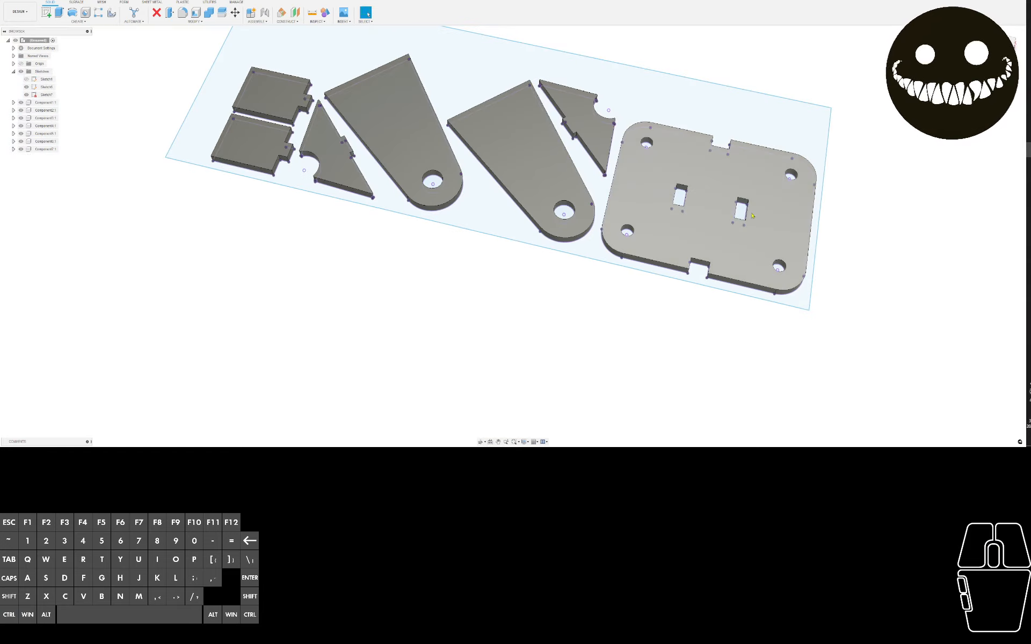
# Align the neighbouring gusset's tab with the large plate's rectangular slot nearer the other nested parts, standing the gusset upright
pyautogui.scroll(4, 610, 110)
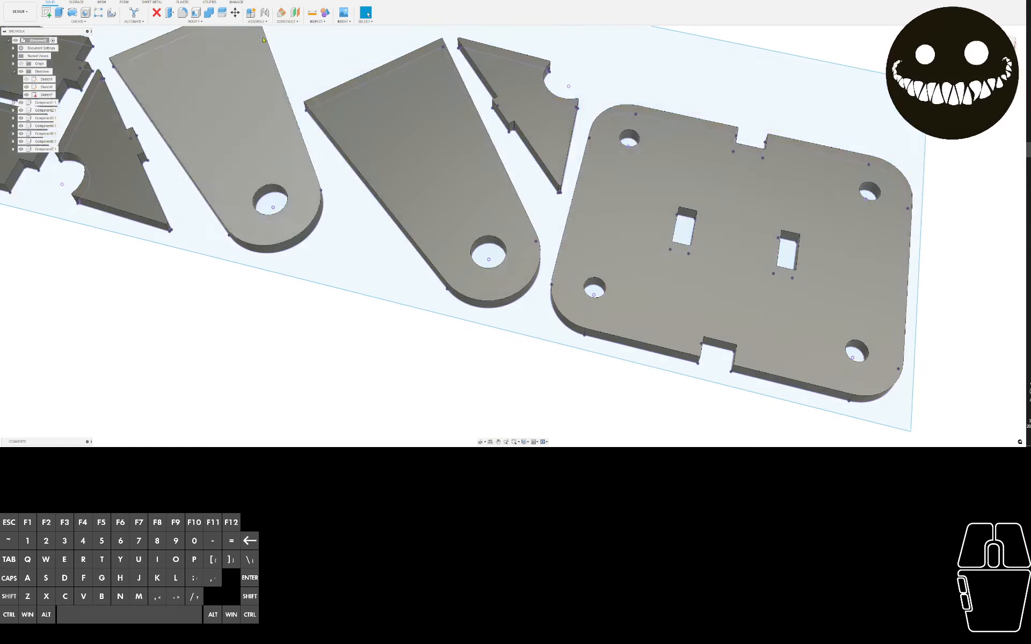
pyautogui.press('j')
pyautogui.click(502, 118)
pyautogui.click(686, 213)
pyautogui.press('Return')
# Align the second triangular gusset's tab with the large plate's remaining rectangular slot and accept the alignment
pyautogui.press('j')
pyautogui.scroll(3, 593, 258)
pyautogui.keyDown('shift'); pyautogui.moveTo(591, 242); pyautogui.dragTo(593, 262, button='middle'); pyautogui.keyUp('shift')
pyautogui.scroll(-2, 688, 307)
pyautogui.moveTo(730, 411); pyautogui.dragTo(583, 243, button='middle')
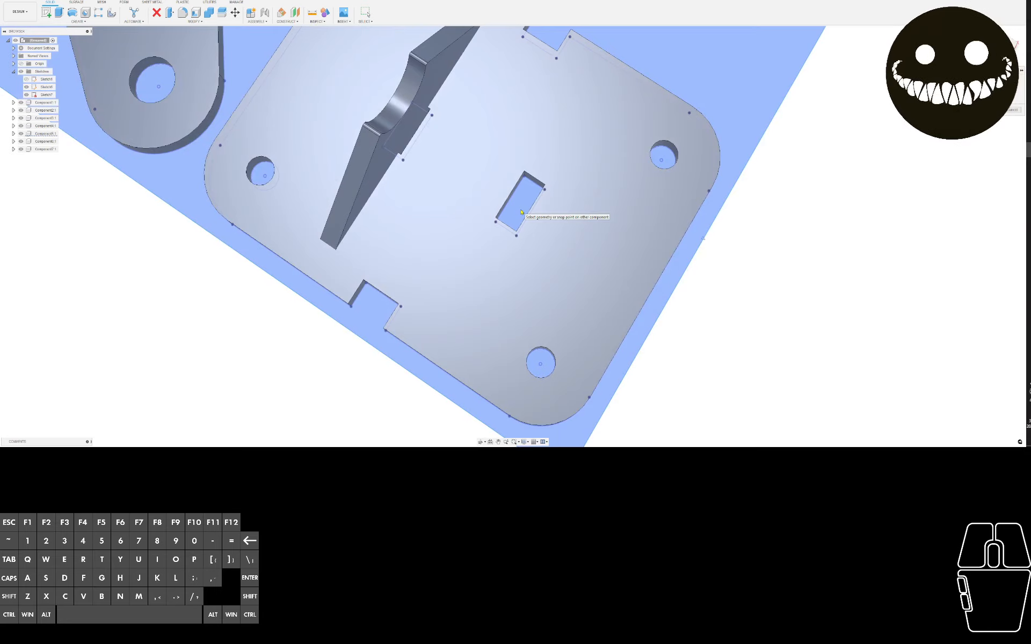
pyautogui.click(521, 211)
pyautogui.scroll(-10, 522, 212)
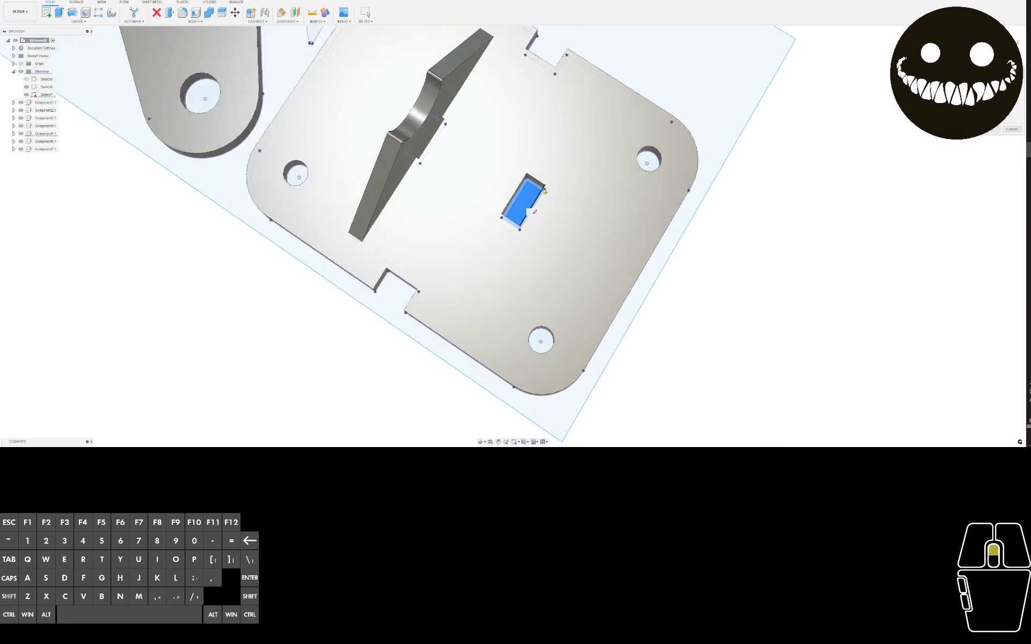
pyautogui.moveTo(537, 163); pyautogui.dragTo(537, 205, button='middle')
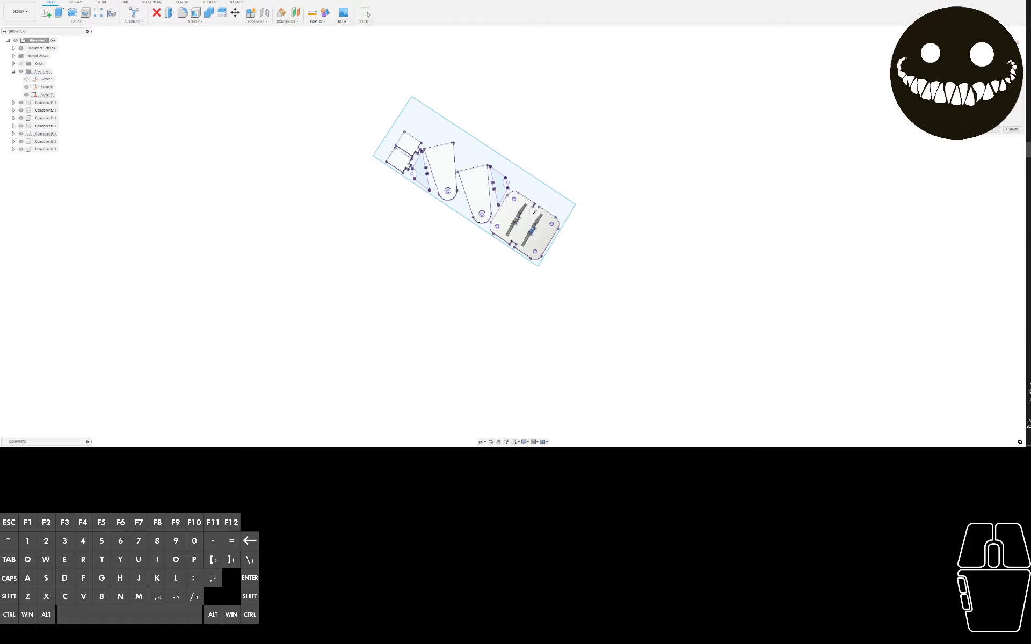
pyautogui.click(991, 132)
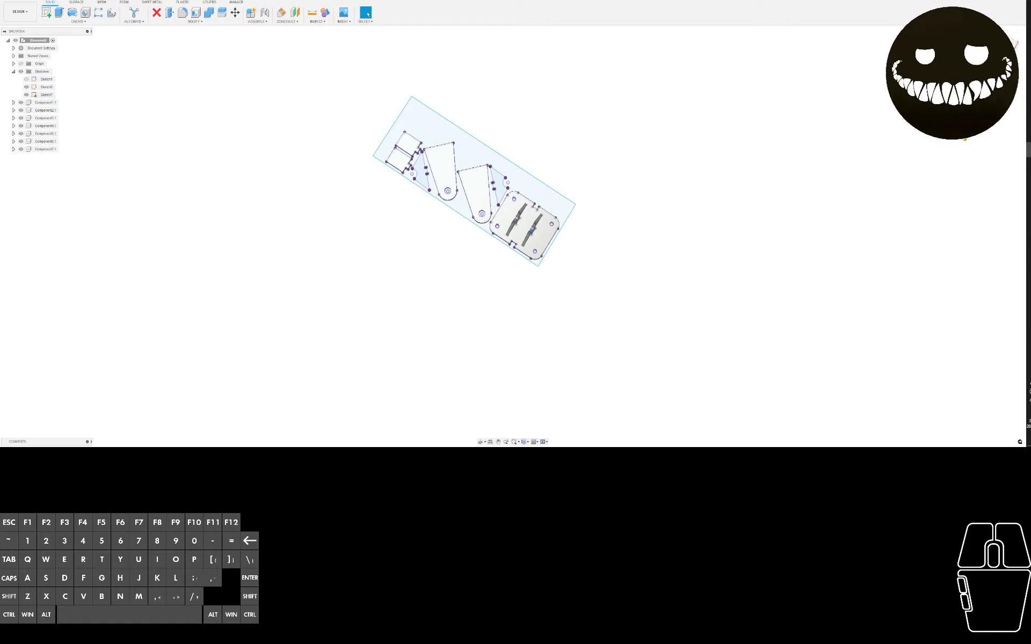
pyautogui.keyDown('shift'); pyautogui.moveTo(698, 148); pyautogui.dragTo(510, 182, button='middle'); pyautogui.keyUp('shift')
pyautogui.scroll(3, 469, 202)
pyautogui.scroll(2, 468, 202)
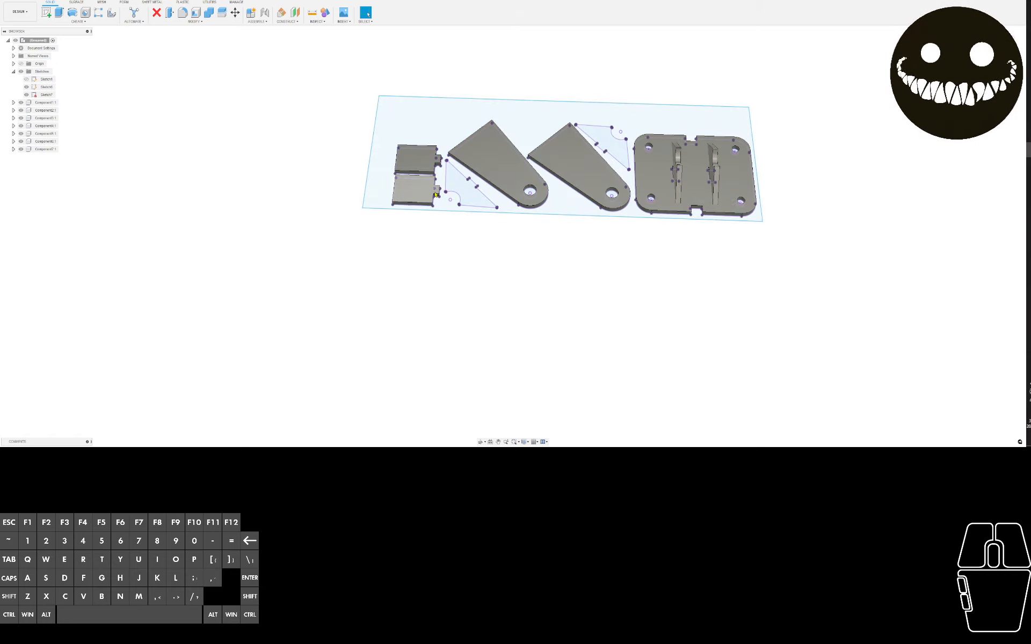
pyautogui.click(436, 204)
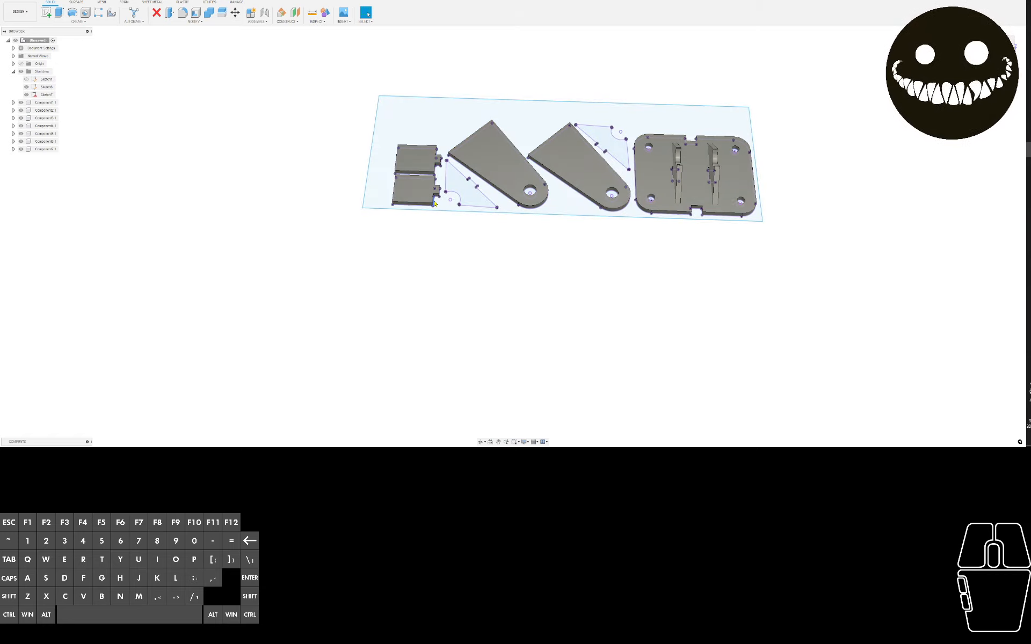
pyautogui.press('m')
pyautogui.scroll(6, 435, 203)
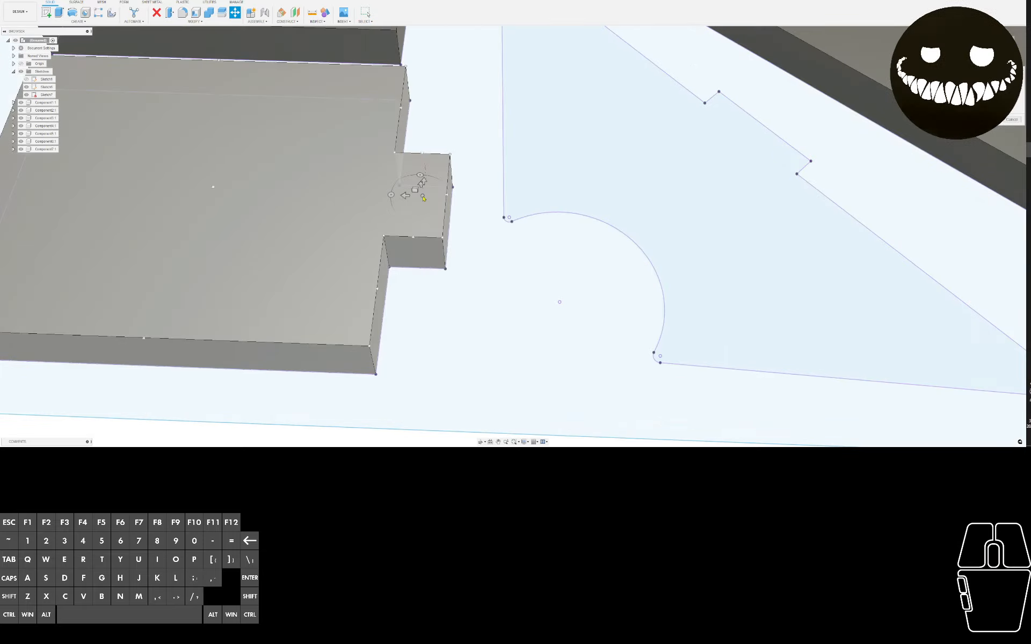
pyautogui.click(412, 237)
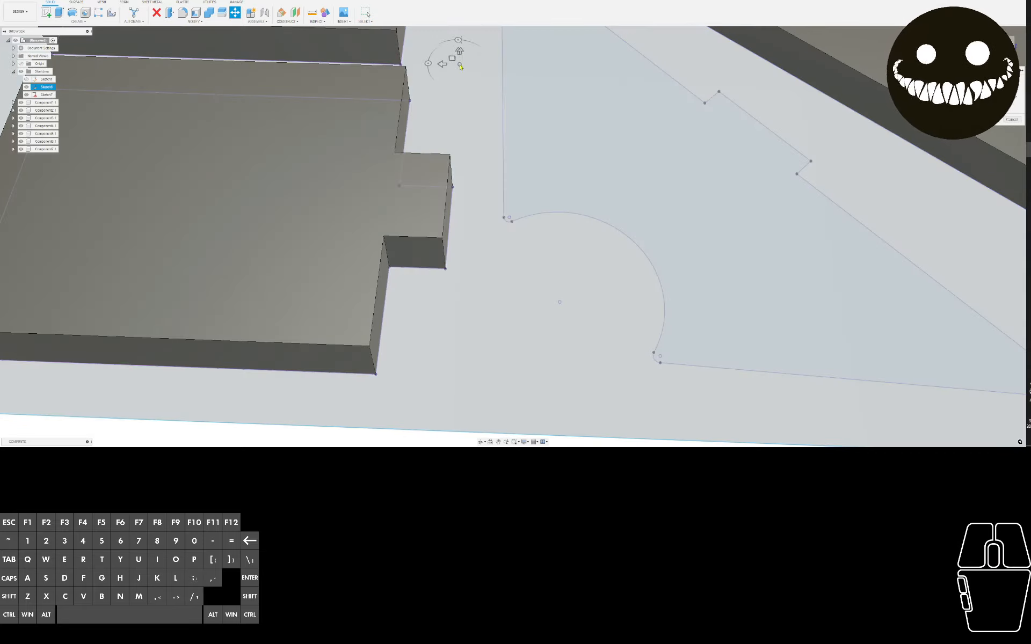
pyautogui.rightClick(457, 64)
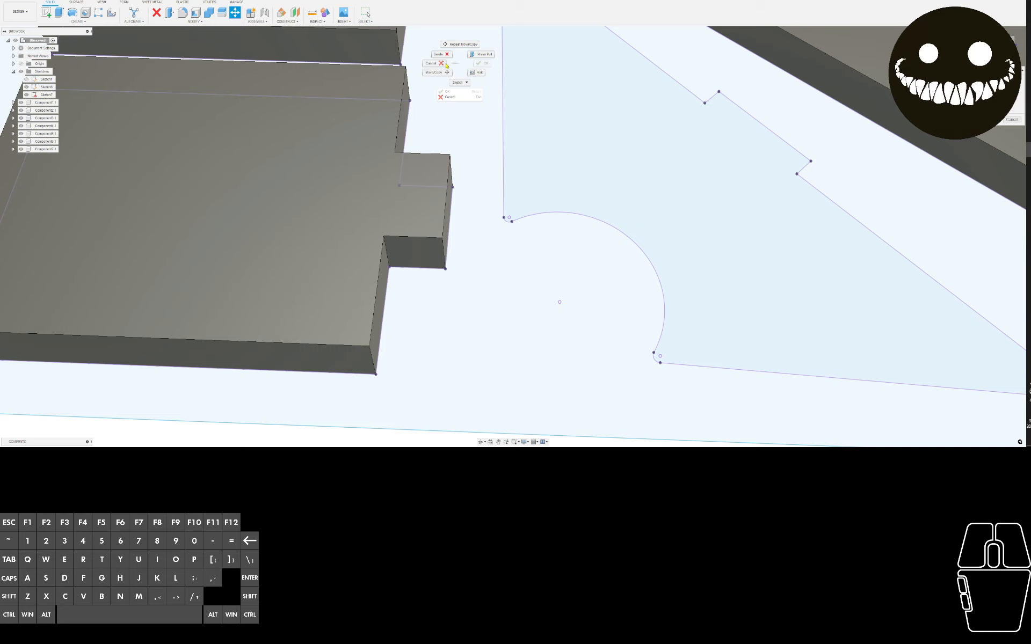
pyautogui.click(195, 23)
pyautogui.click(199, 23)
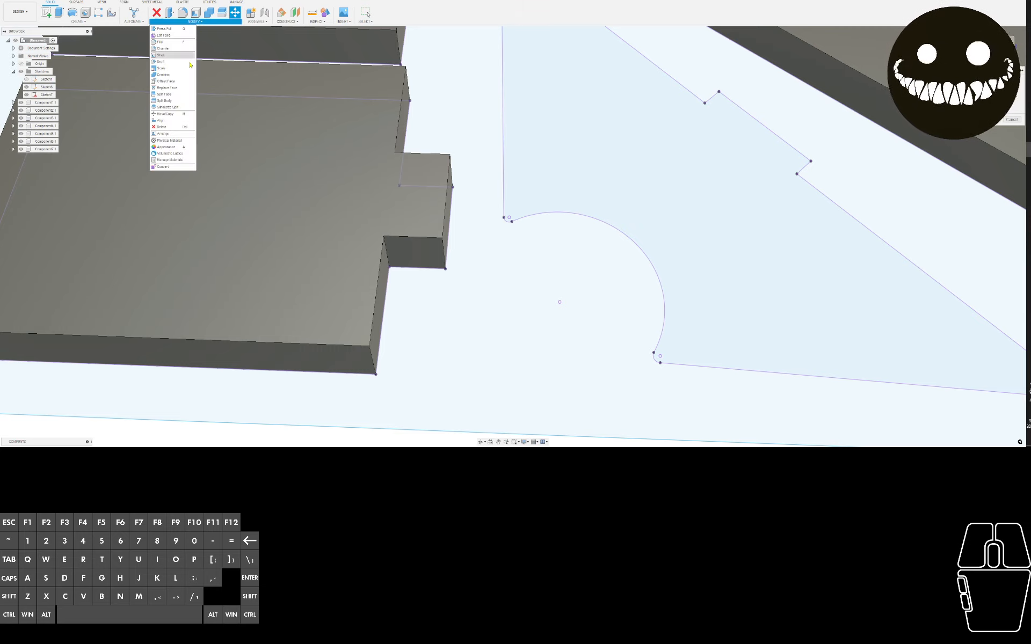
pyautogui.click(174, 118)
# Align the tab face of one rectangular tabbed plate with the large plate's edge notch, standing the plate upright, and accept the alignment
pyautogui.click(194, 23)
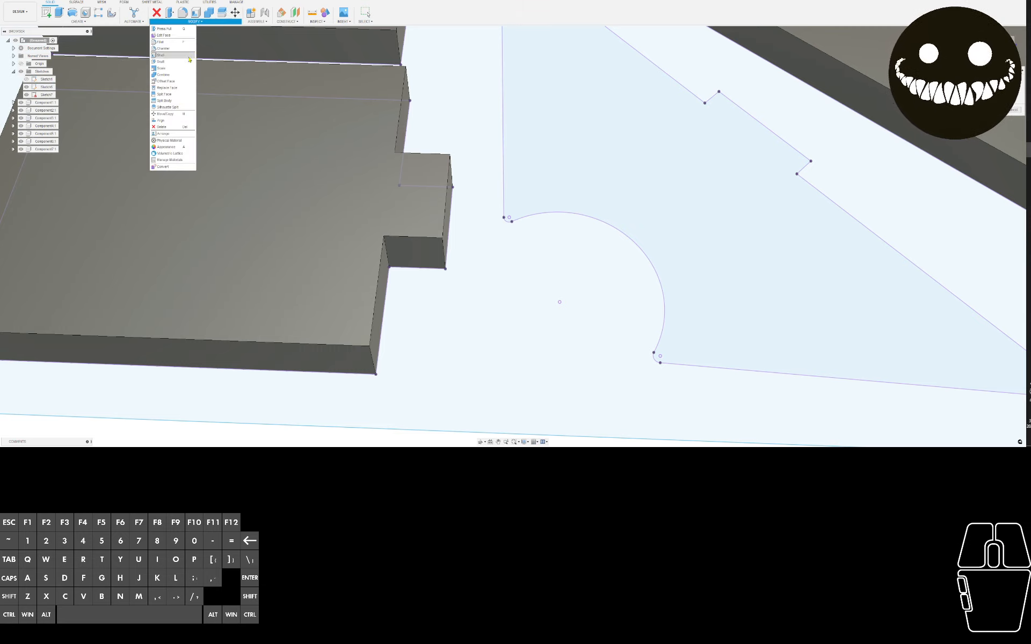
pyautogui.click(181, 121)
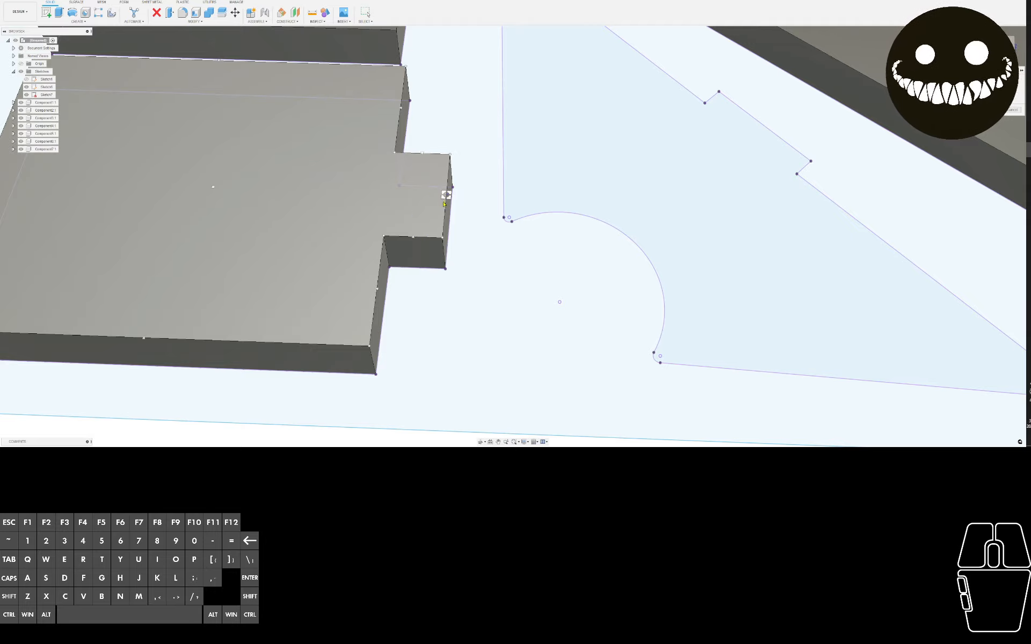
pyautogui.moveTo(444, 204)
pyautogui.keyDown('shift'); pyautogui.mouseDown(button='middle')
pyautogui.moveTo(435, 208)
pyautogui.moveTo(450, 207)
pyautogui.moveTo(446, 198)
pyautogui.mouseUp(button='middle'); pyautogui.keyUp('shift')
pyautogui.click(445, 196)
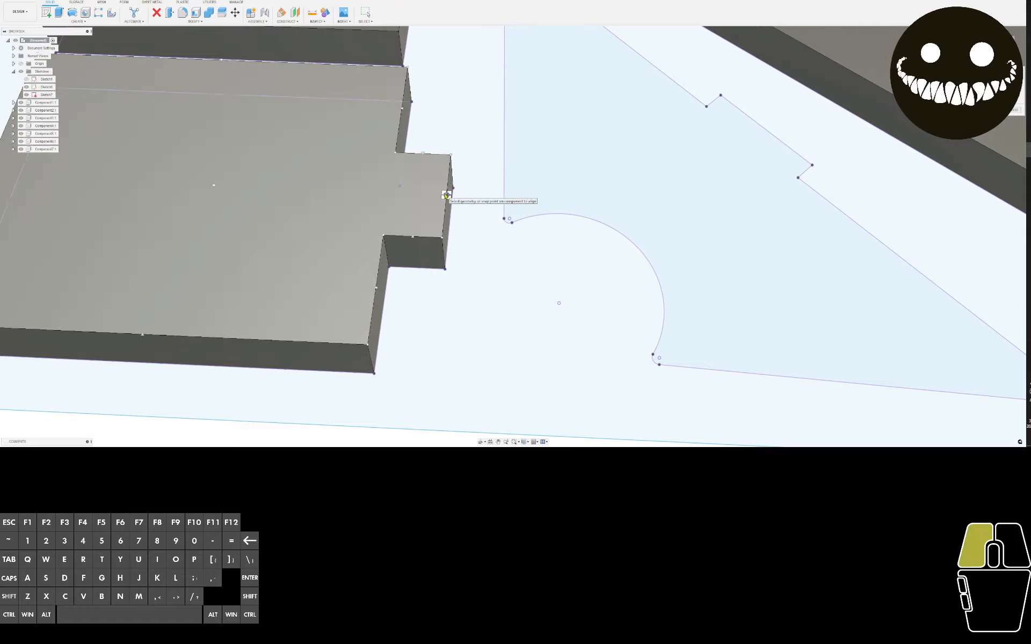
pyautogui.scroll(-10, 446, 196)
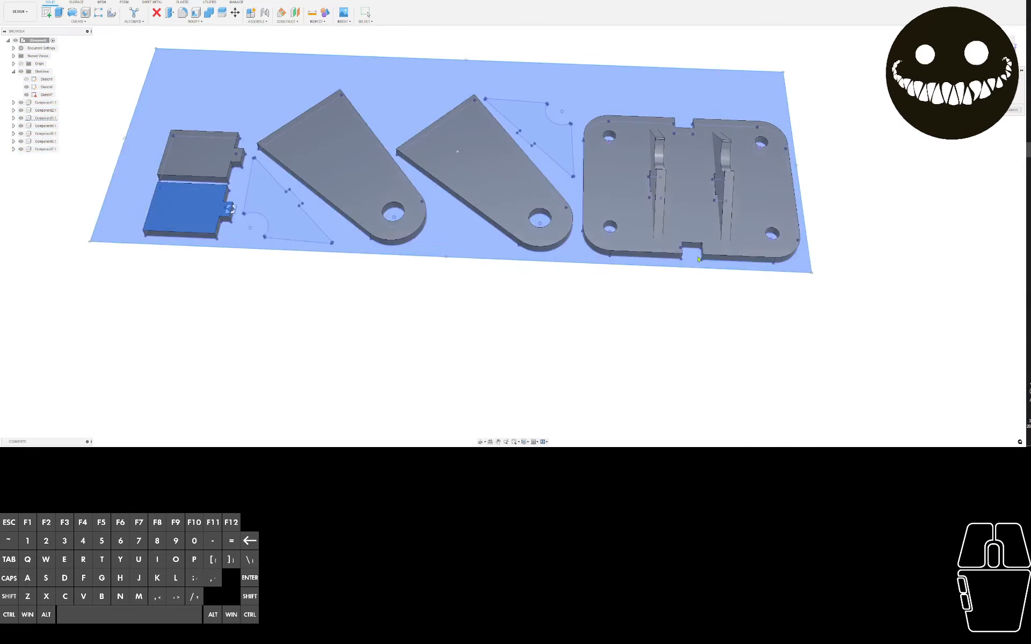
pyautogui.scroll(8, 698, 260)
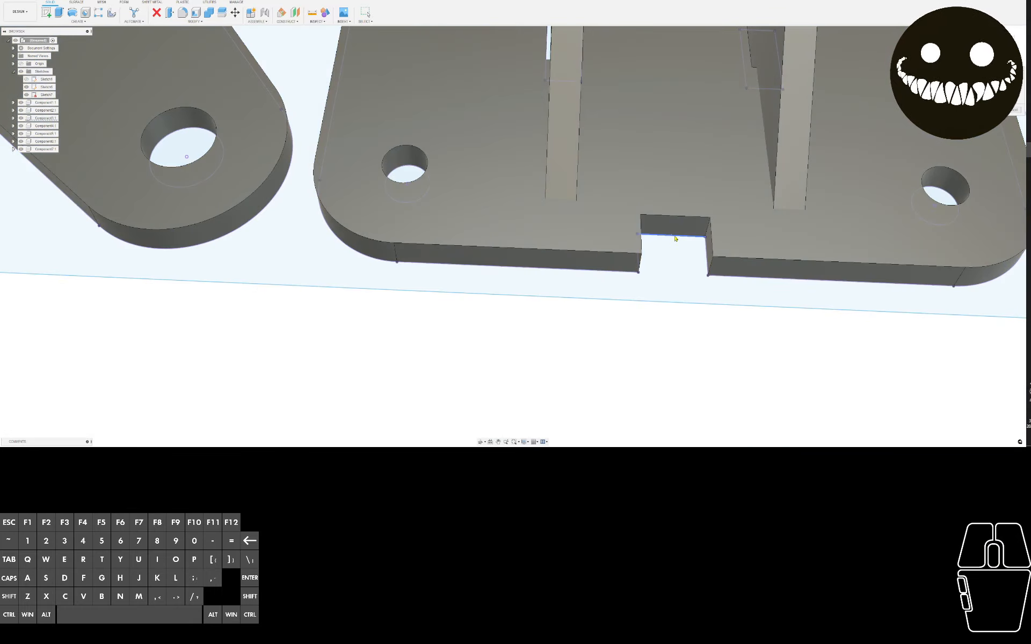
pyautogui.keyDown('shift'); pyautogui.moveTo(675, 238); pyautogui.dragTo(669, 213, button='middle'); pyautogui.keyUp('shift')
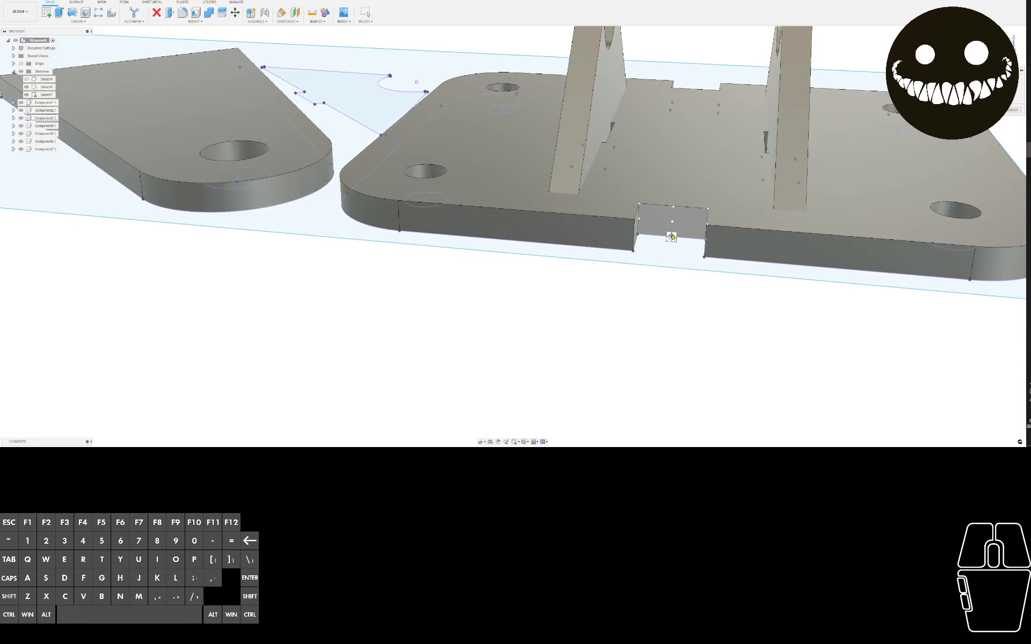
pyautogui.click(671, 237)
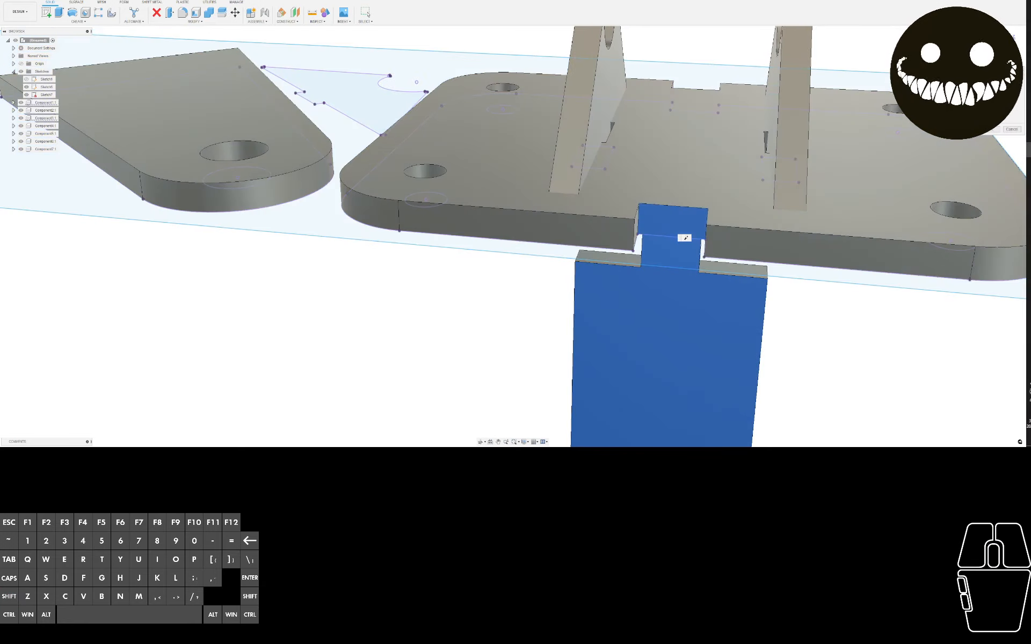
pyautogui.moveTo(685, 238)
pyautogui.keyDown('shift'); pyautogui.mouseDown(button='middle')
pyautogui.moveTo(774, 197)
pyautogui.moveTo(685, 238)
pyautogui.mouseUp(button='middle'); pyautogui.keyUp('shift')
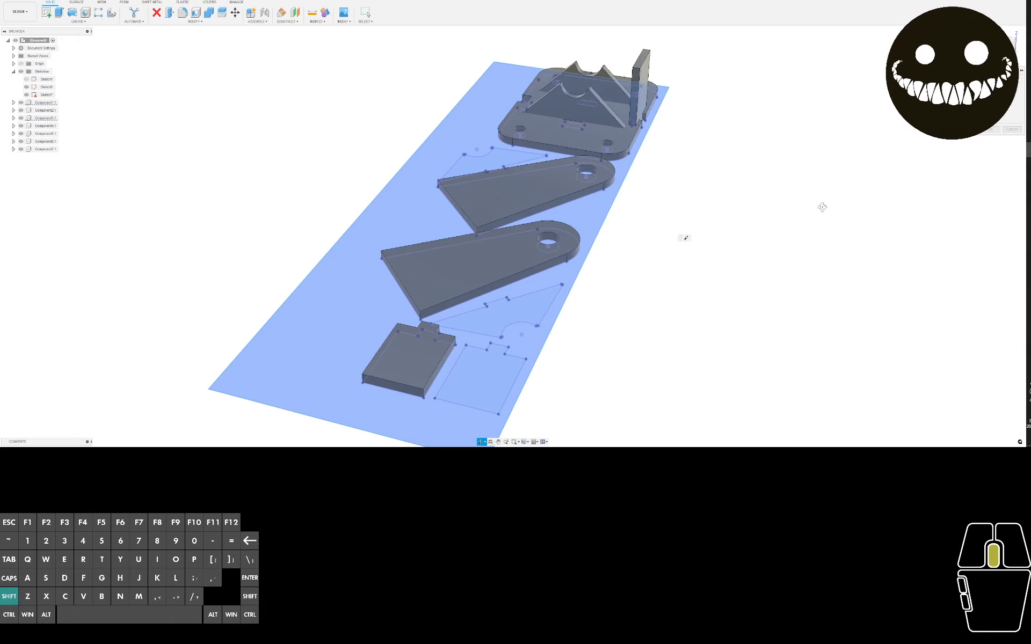
pyautogui.keyDown('shift'); pyautogui.moveTo(821, 208); pyautogui.dragTo(805, 209, button='middle'); pyautogui.keyUp('shift')
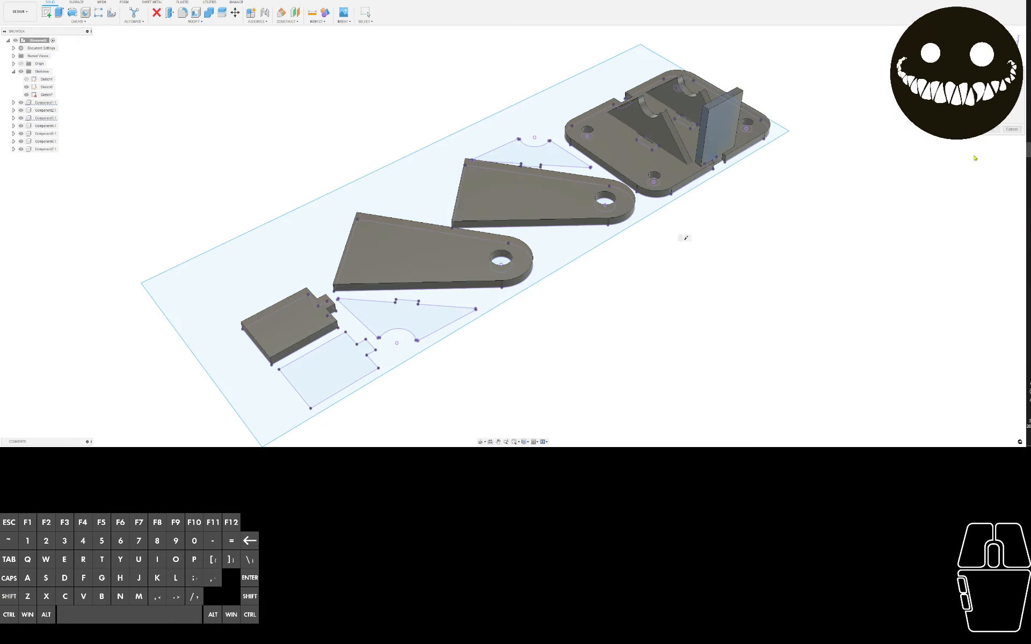
pyautogui.click(988, 132)
# Align the remaining rectangular plate's tab with the large plate's opposite edge notch so that it stands upright
pyautogui.scroll(5, 344, 111)
pyautogui.moveTo(344, 111)
pyautogui.keyDown('shift'); pyautogui.mouseDown(button='middle')
pyautogui.moveTo(886, 356)
pyautogui.moveTo(885, 312)
pyautogui.moveTo(967, 325)
pyautogui.mouseUp(button='middle'); pyautogui.keyUp('shift')
pyautogui.click(345, 110)
pyautogui.scroll(5, 381, 234)
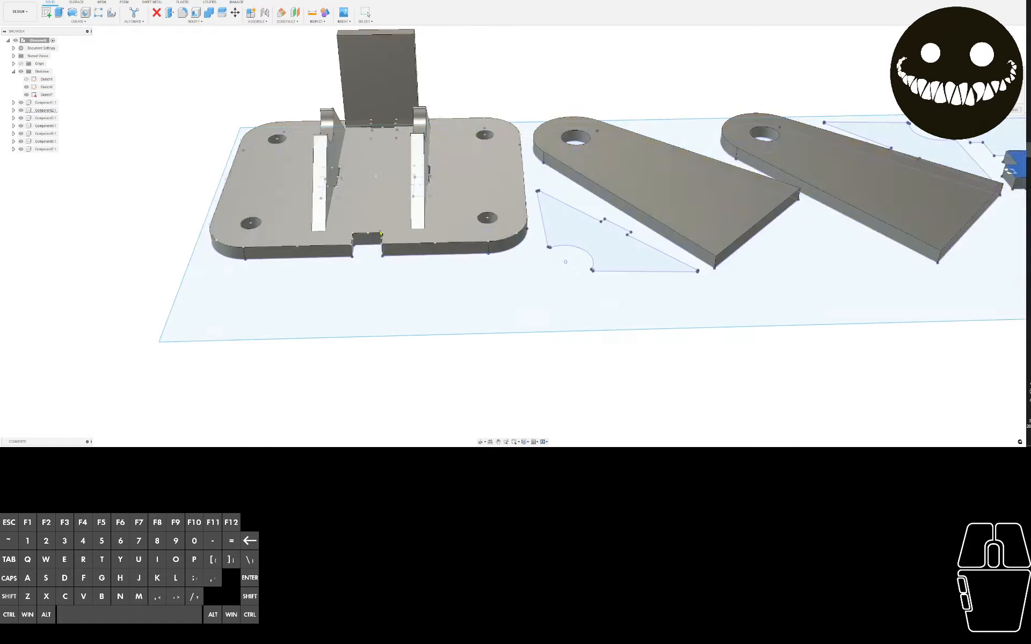
pyautogui.scroll(3, 381, 234)
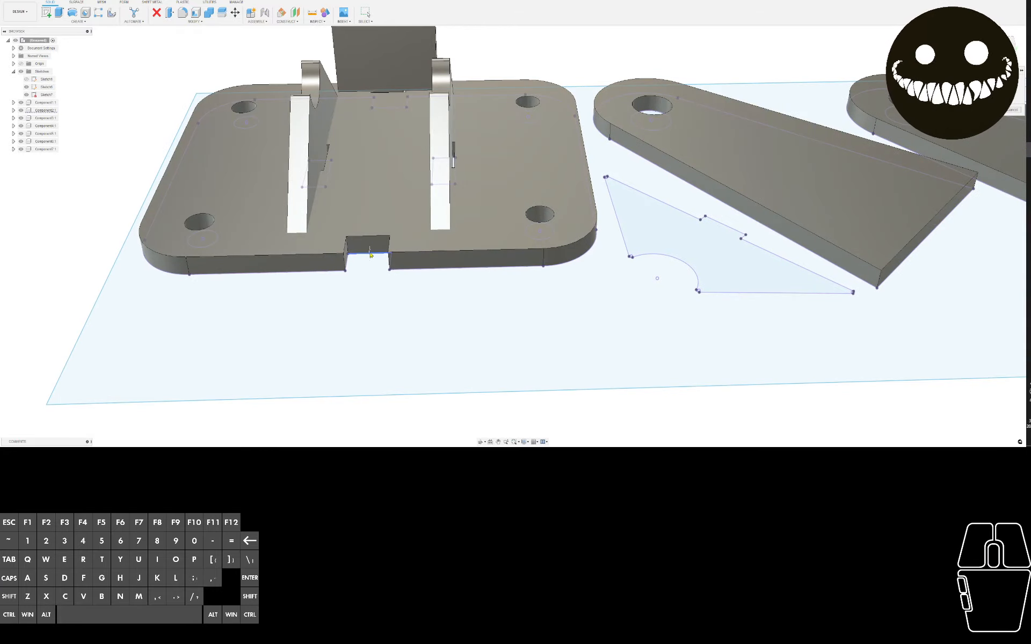
pyautogui.keyDown('shift'); pyautogui.moveTo(370, 255); pyautogui.dragTo(376, 255, button='middle'); pyautogui.keyUp('shift')
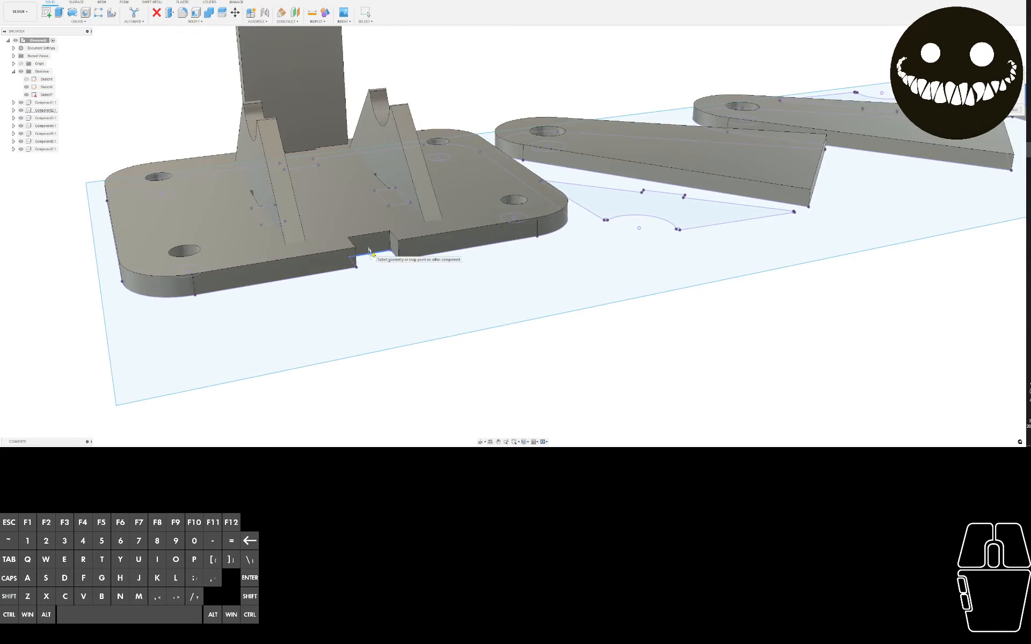
pyautogui.click(371, 251)
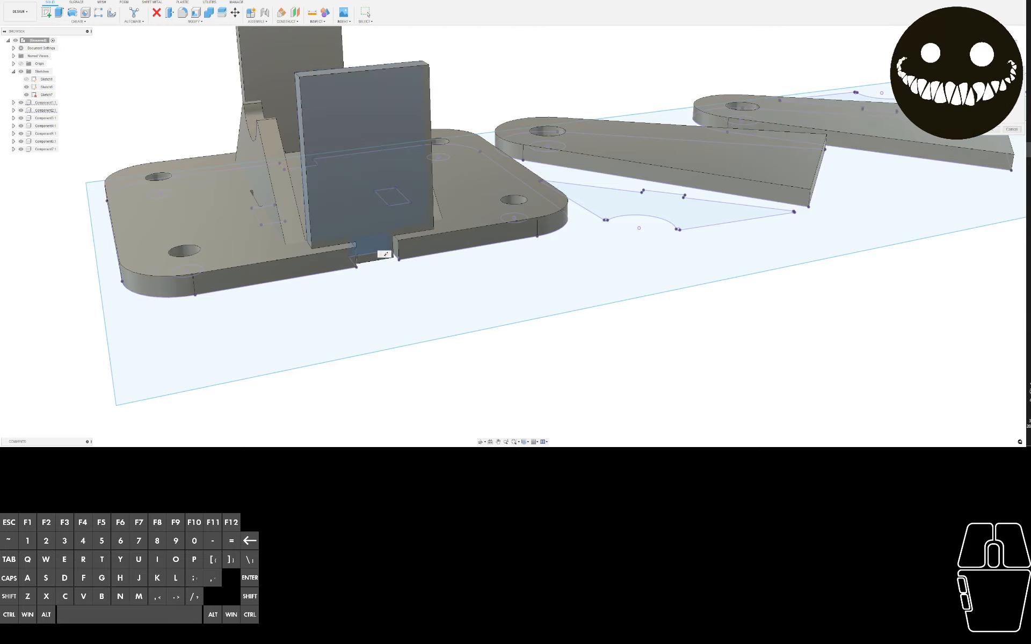
pyautogui.moveTo(711, 233)
pyautogui.keyDown('shift'); pyautogui.mouseDown(button='middle')
pyautogui.moveTo(728, 229)
pyautogui.moveTo(725, 249)
pyautogui.moveTo(687, 225)
pyautogui.mouseUp(button='middle'); pyautogui.keyUp('shift')
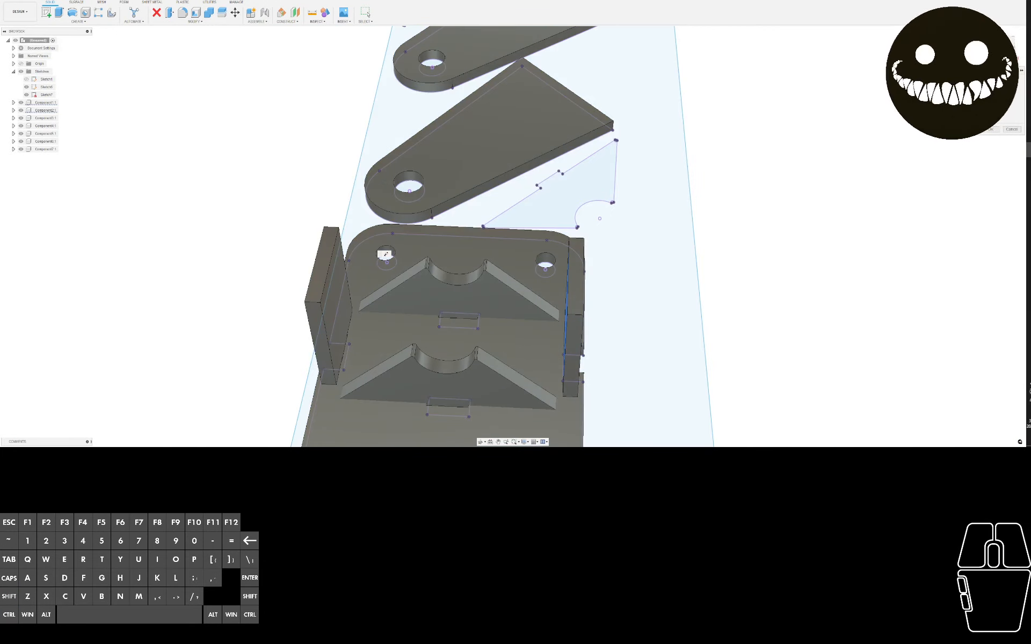
# Align the hole of the tapered arm nearest the large plate with the outer gusset's semicircular cutout and accept the alignment
pyautogui.rightClick(831, 154)
pyautogui.click(831, 130)
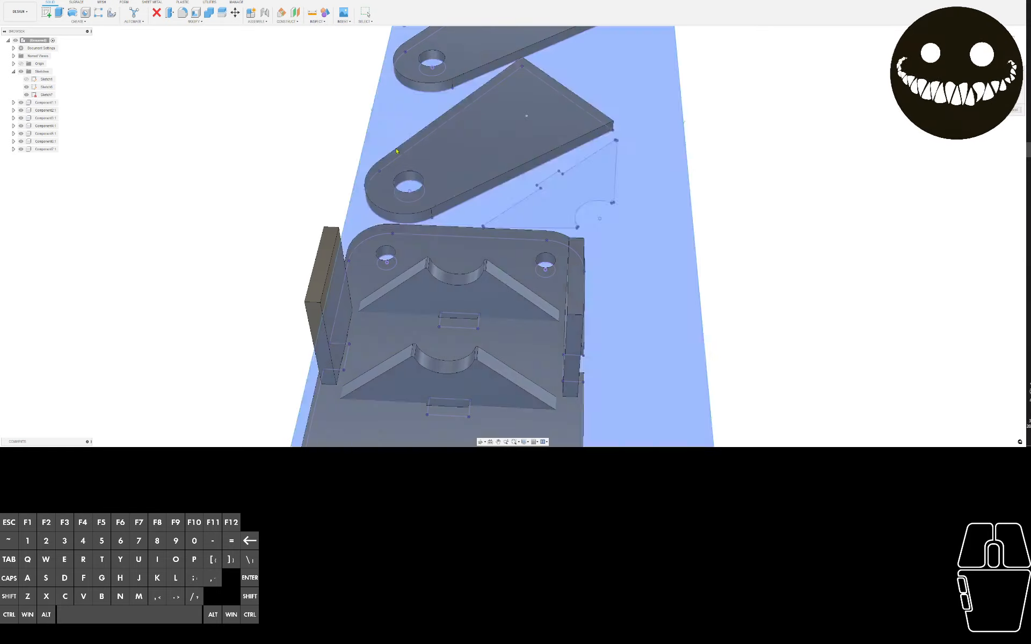
pyautogui.keyDown('shift'); pyautogui.moveTo(430, 242); pyautogui.dragTo(562, 247, button='middle'); pyautogui.keyUp('shift')
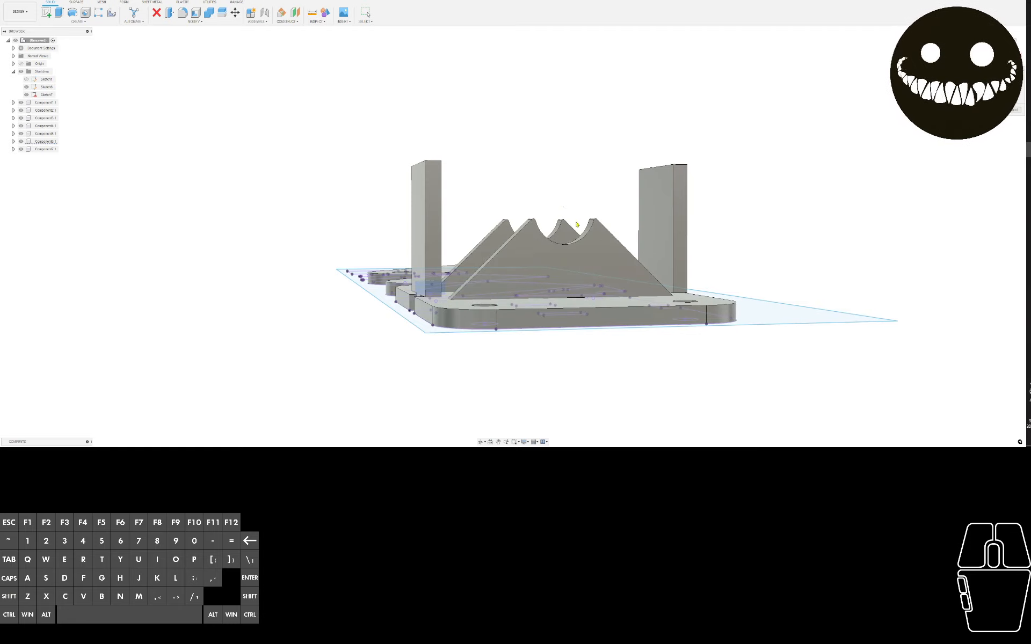
pyautogui.keyDown('ctrl'); pyautogui.click(565, 211); pyautogui.keyUp('ctrl')
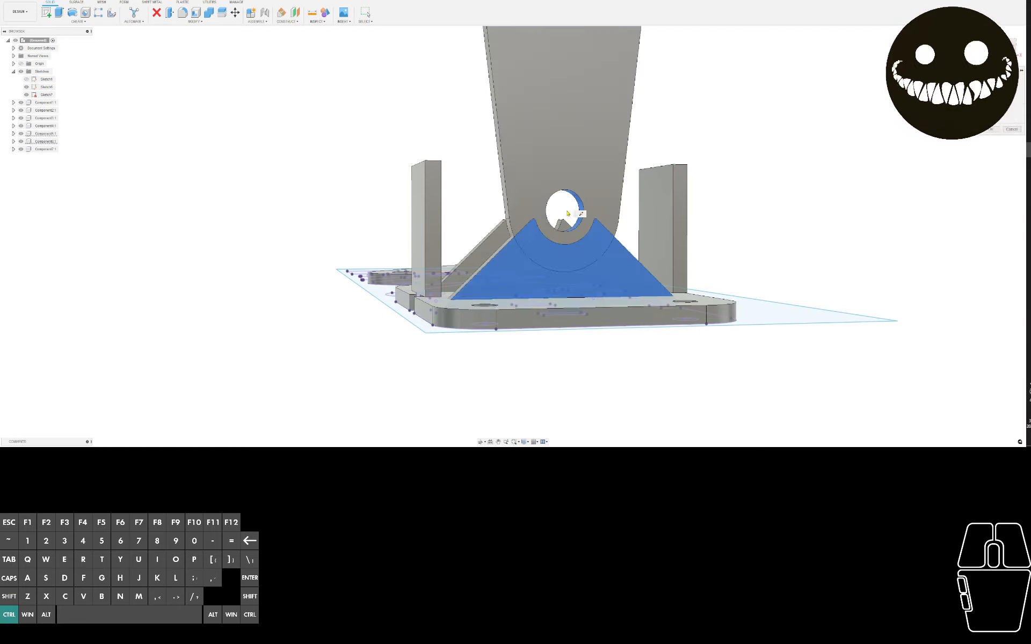
pyautogui.moveTo(567, 213)
pyautogui.keyDown('shift'); pyautogui.mouseDown(button='middle')
pyautogui.moveTo(623, 202)
pyautogui.moveTo(913, 90)
pyautogui.mouseUp(button='middle'); pyautogui.keyUp('shift')
pyautogui.click(997, 130)
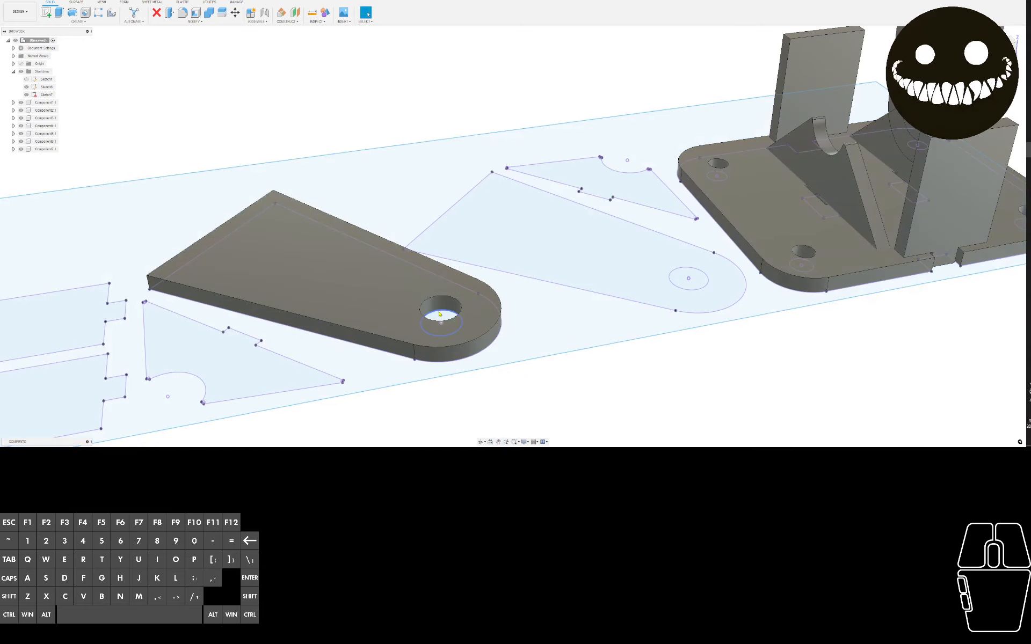
# Try to align the remaining tapered arm's hole with the other gusset's semicircular cutout, and undo the alignment
pyautogui.rightClick(480, 125)
pyautogui.click(473, 94)
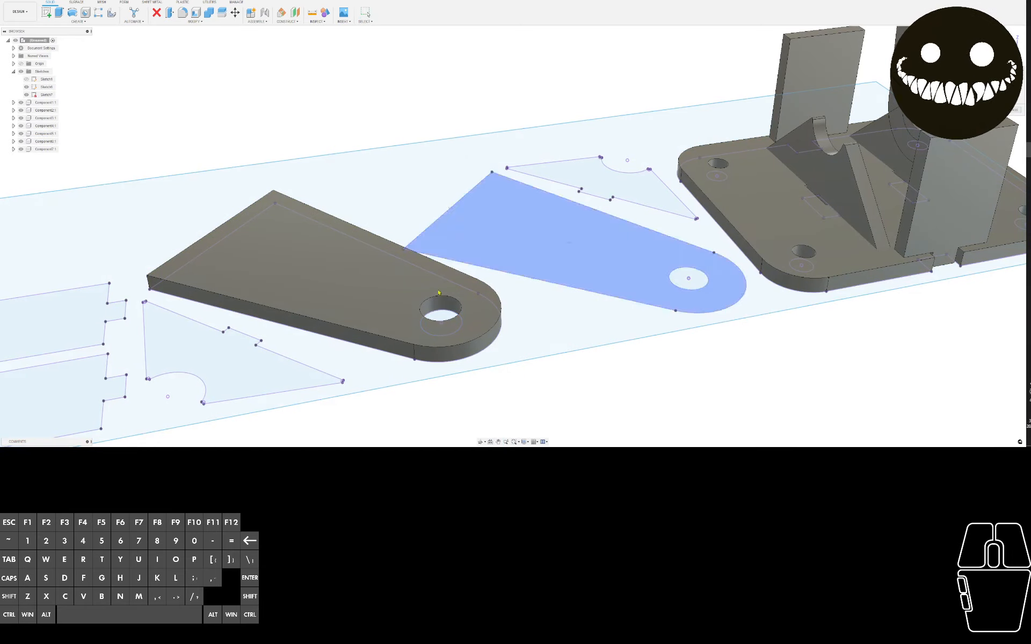
pyautogui.click(440, 309)
pyautogui.keyDown('shift'); pyautogui.moveTo(440, 309); pyautogui.dragTo(666, 248, button='middle'); pyautogui.keyUp('shift')
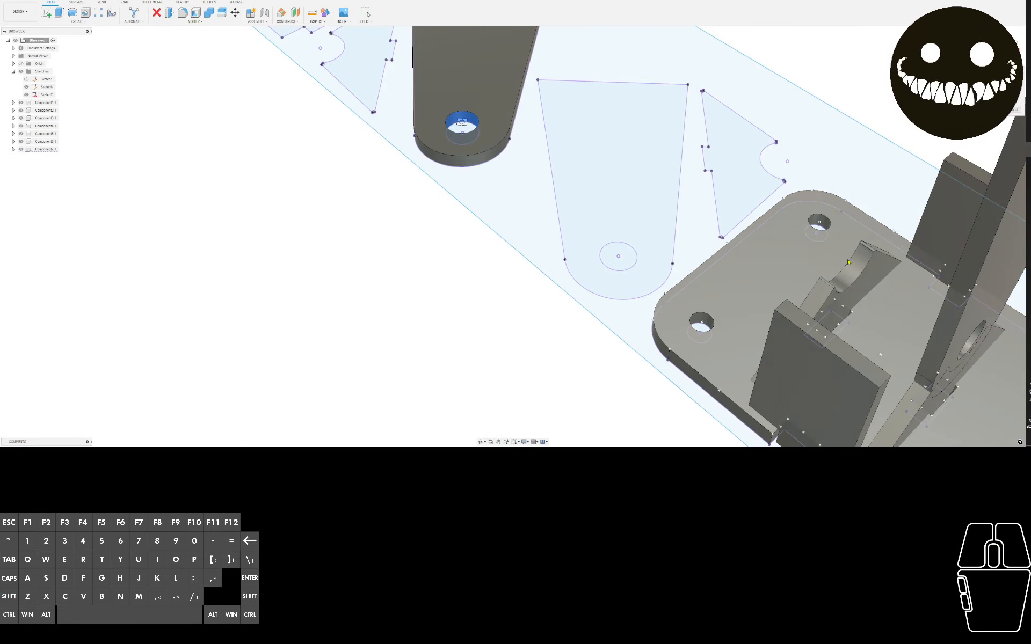
pyautogui.click(853, 265)
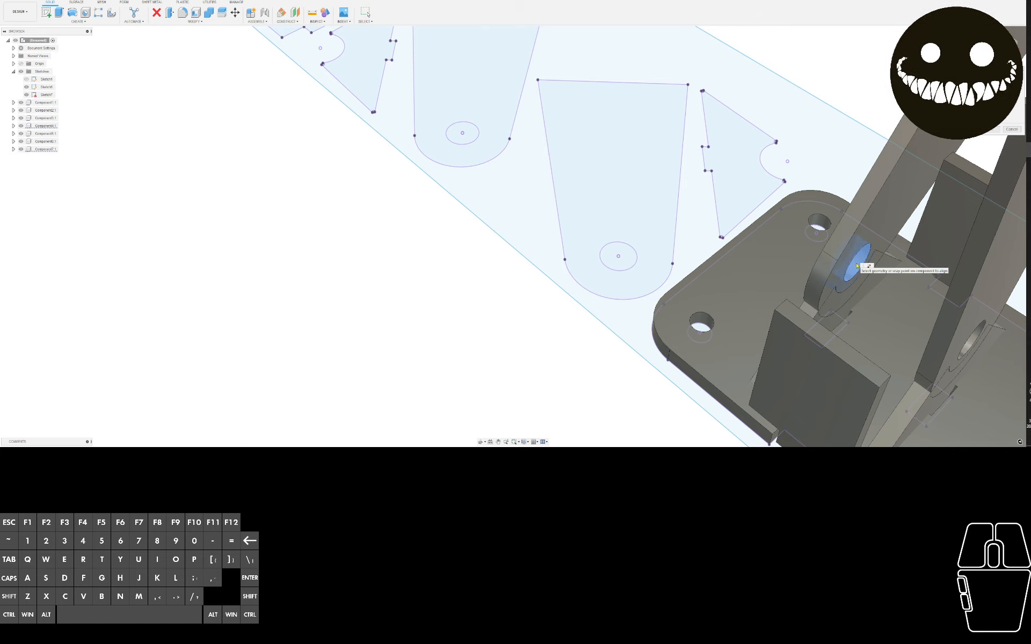
pyautogui.hotkey('ctrl', 'z')
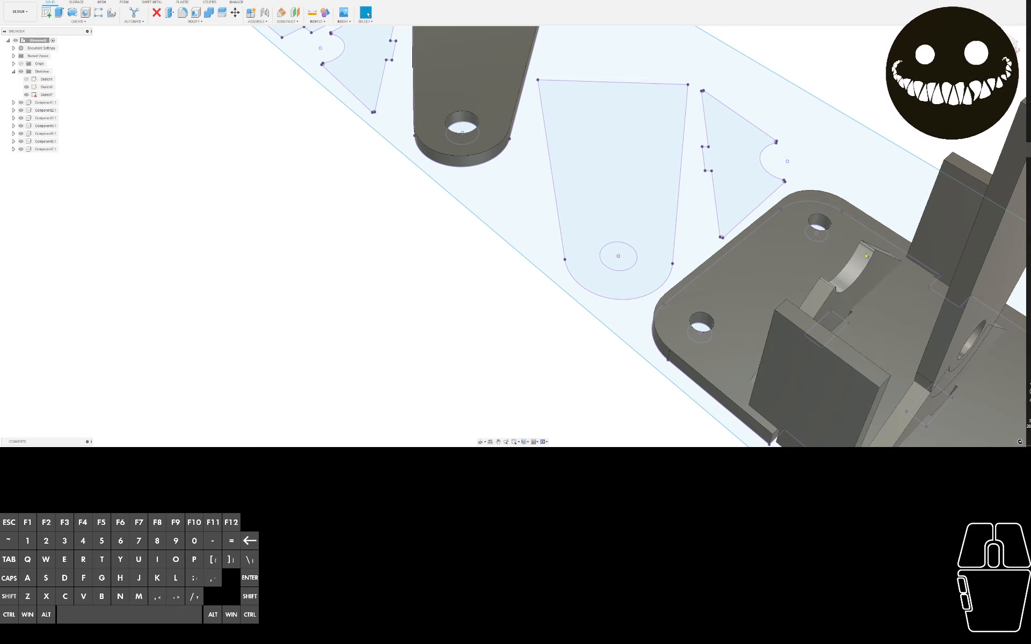
# Align the remaining arm's hole with the free gusset's cutout, change the arm's orientation so it points upward, and accept
pyautogui.keyDown('shift'); pyautogui.moveTo(832, 259); pyautogui.dragTo(832, 209, button='middle'); pyautogui.keyUp('shift')
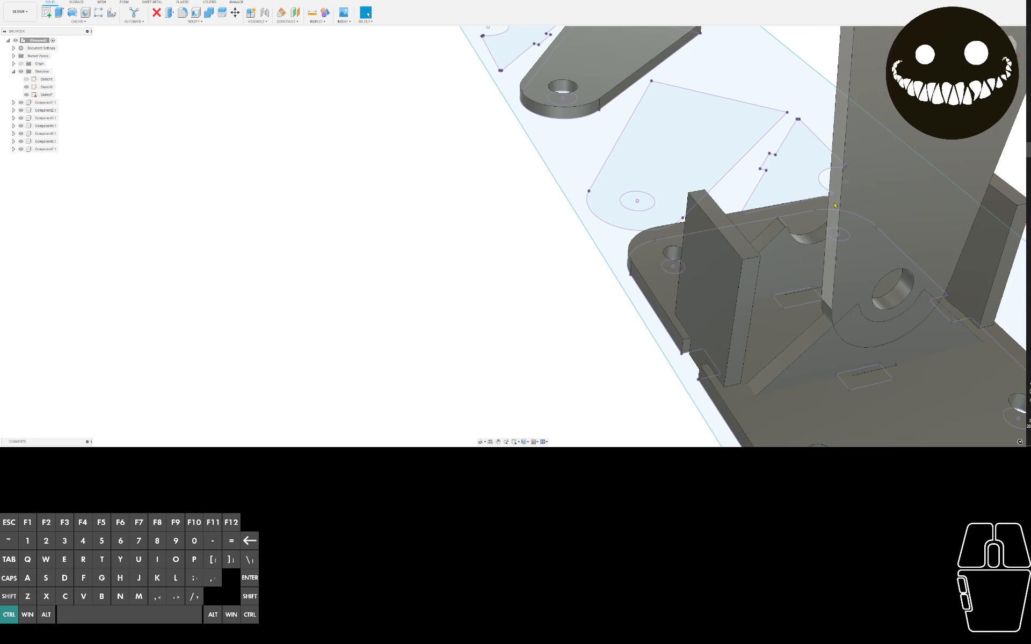
pyautogui.rightClick(418, 194)
pyautogui.click(422, 175)
pyautogui.moveTo(575, 161); pyautogui.dragTo(519, 309, button='middle')
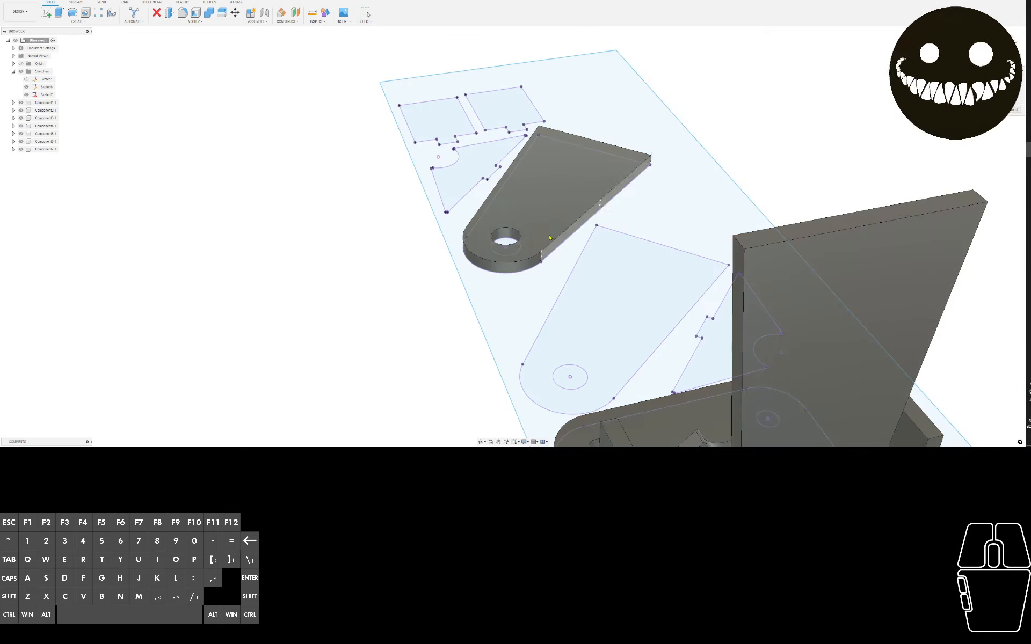
pyautogui.click(513, 236)
pyautogui.keyDown('shift'); pyautogui.moveTo(513, 236); pyautogui.dragTo(877, 342, button='middle'); pyautogui.keyUp('shift')
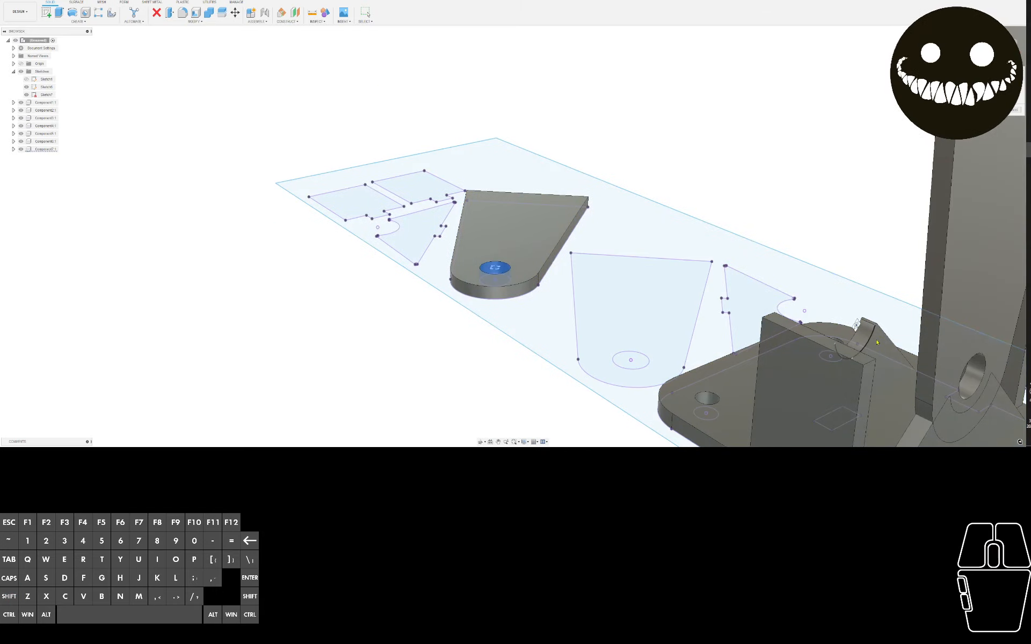
pyautogui.click(863, 336)
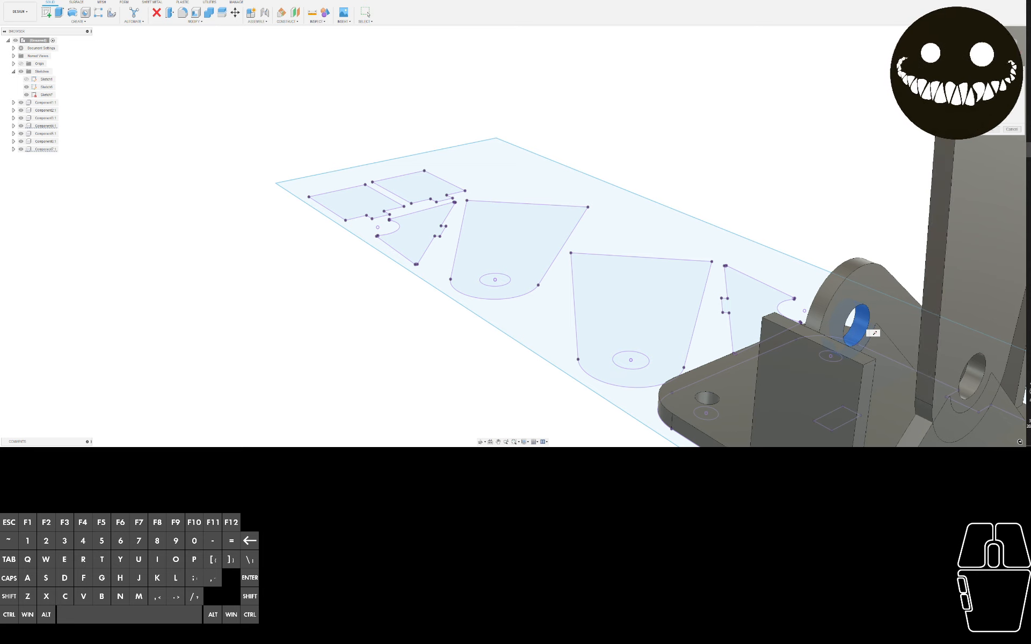
pyautogui.click(873, 333)
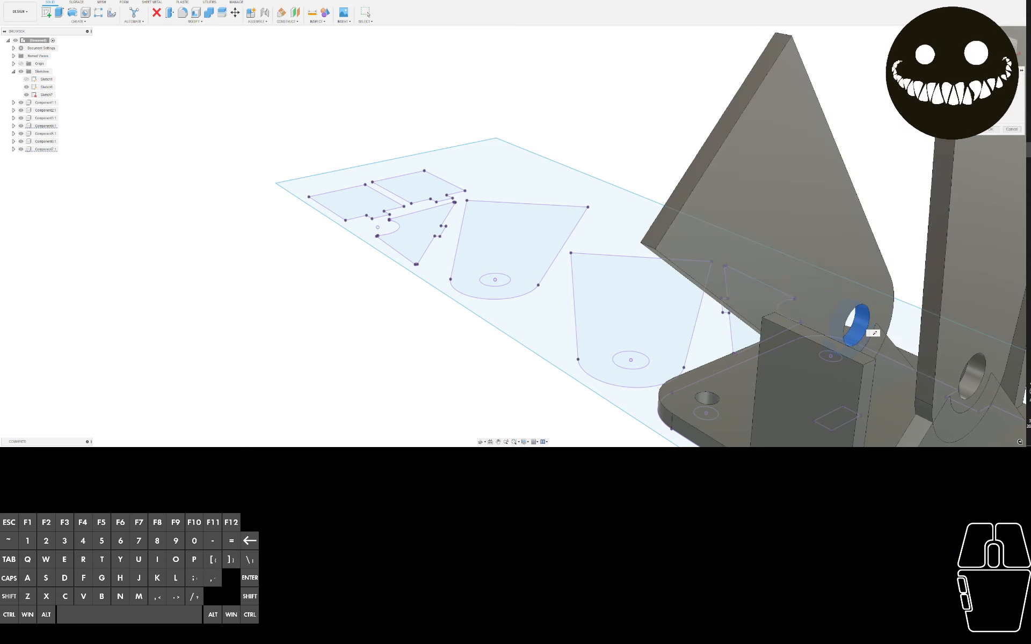
pyautogui.click(990, 130)
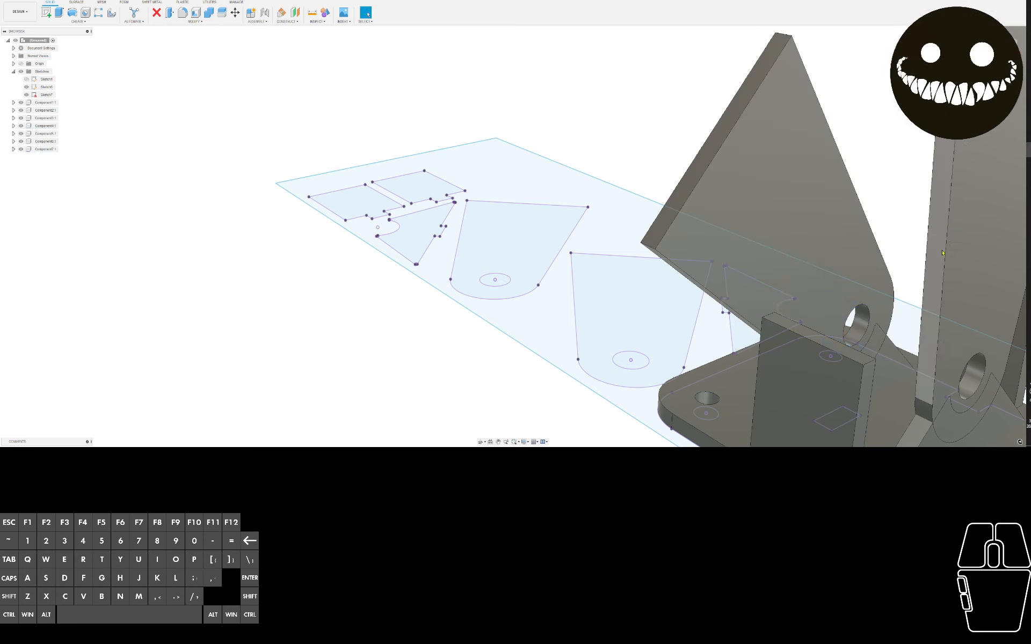
# Rotate the newly placed, tilted arm about its hole until it stands upright between the rectangular plates, and accept the move
pyautogui.press('m')
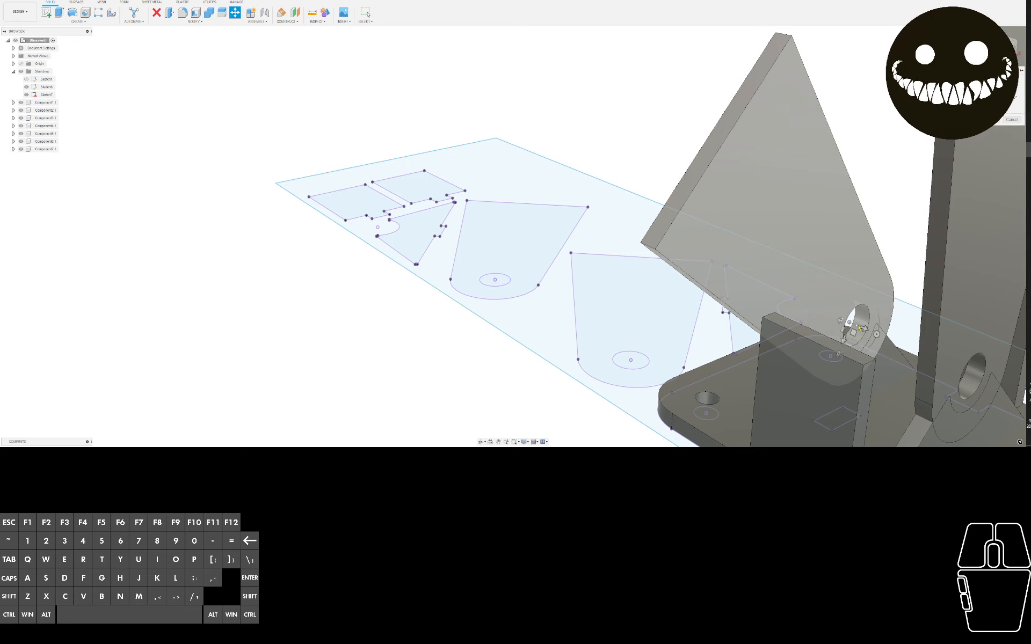
pyautogui.click(856, 330)
pyautogui.moveTo(835, 352); pyautogui.dragTo(831, 339)
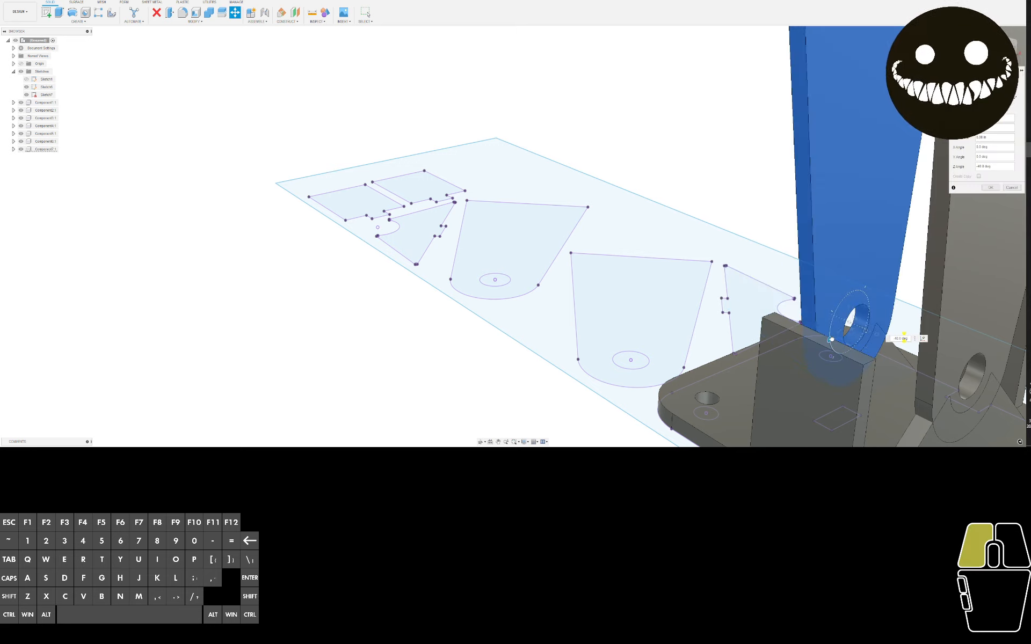
pyautogui.scroll(-6, 831, 340)
pyautogui.moveTo(837, 333)
pyautogui.keyDown('shift'); pyautogui.mouseDown(button='middle')
pyautogui.moveTo(860, 320)
pyautogui.moveTo(836, 327)
pyautogui.mouseUp(button='middle'); pyautogui.keyUp('shift')
pyautogui.moveTo(753, 297); pyautogui.dragTo(752, 290)
pyautogui.keyDown('shift'); pyautogui.moveTo(752, 290); pyautogui.dragTo(807, 291, button='middle'); pyautogui.keyUp('shift')
pyautogui.click(991, 187)
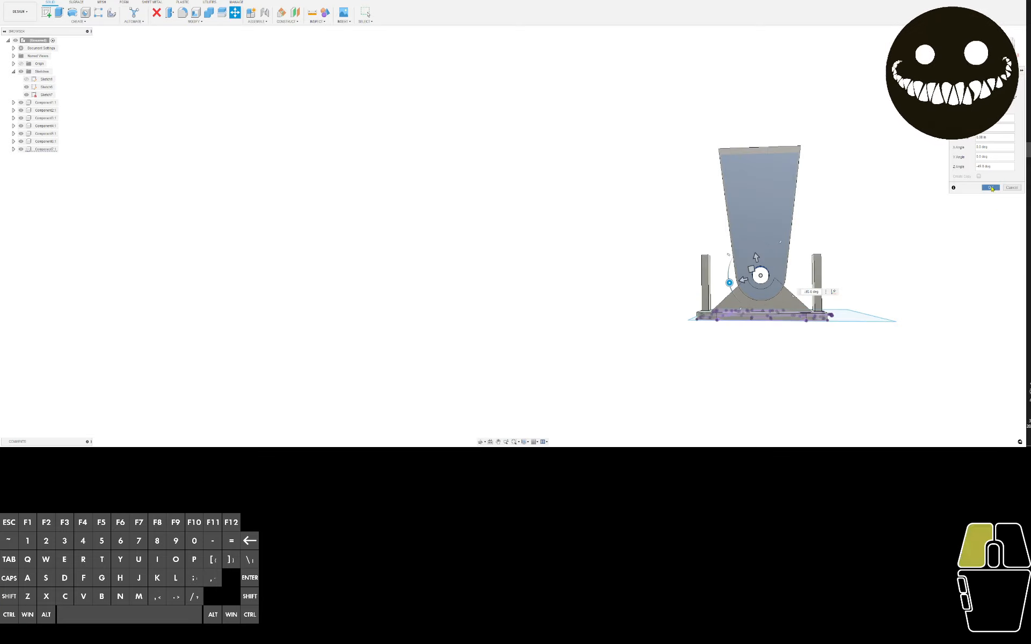
# Move the tapered arm on one side along its hole axis until it sits beside its gusset, and accept the move
pyautogui.keyDown('shift'); pyautogui.moveTo(923, 252); pyautogui.dragTo(893, 301, button='middle'); pyautogui.keyUp('shift')
pyautogui.scroll(-5, 894, 301)
pyautogui.scroll(2, 911, 358)
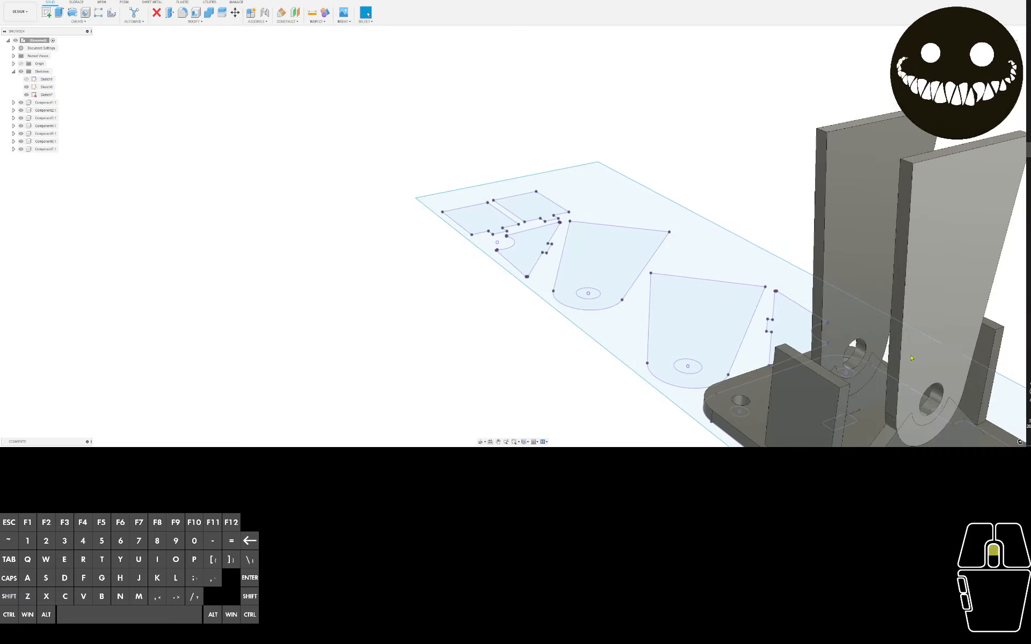
pyautogui.press('m')
pyautogui.click(961, 382)
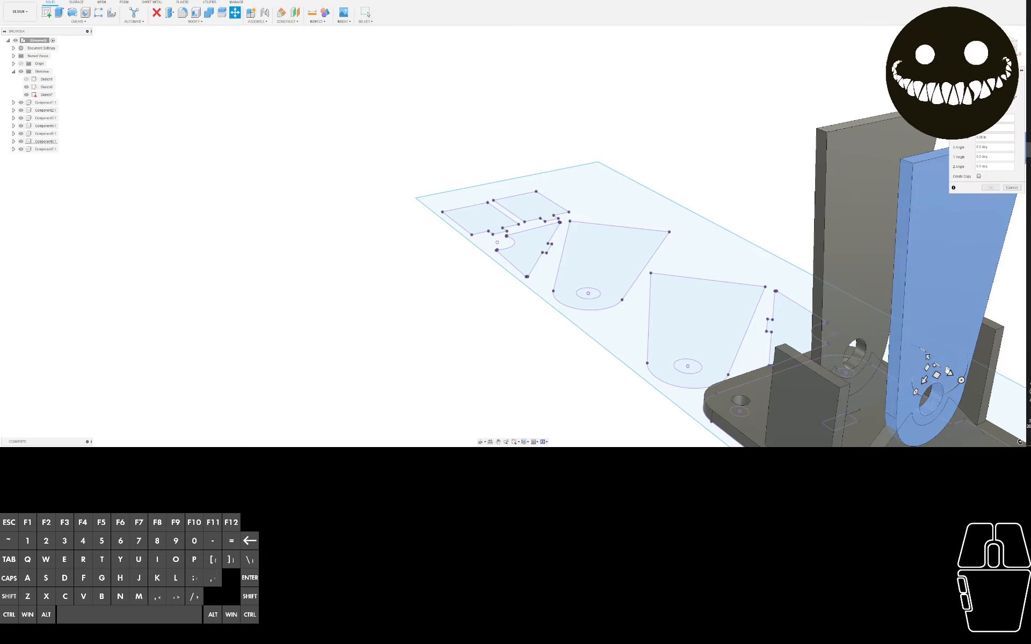
pyautogui.keyDown('shift'); pyautogui.moveTo(926, 359); pyautogui.dragTo(809, 223, button='middle'); pyautogui.keyUp('shift')
pyautogui.scroll(3, 956, 395)
pyautogui.keyDown('shift'); pyautogui.moveTo(810, 223); pyautogui.dragTo(865, 239, button='middle'); pyautogui.keyUp('shift')
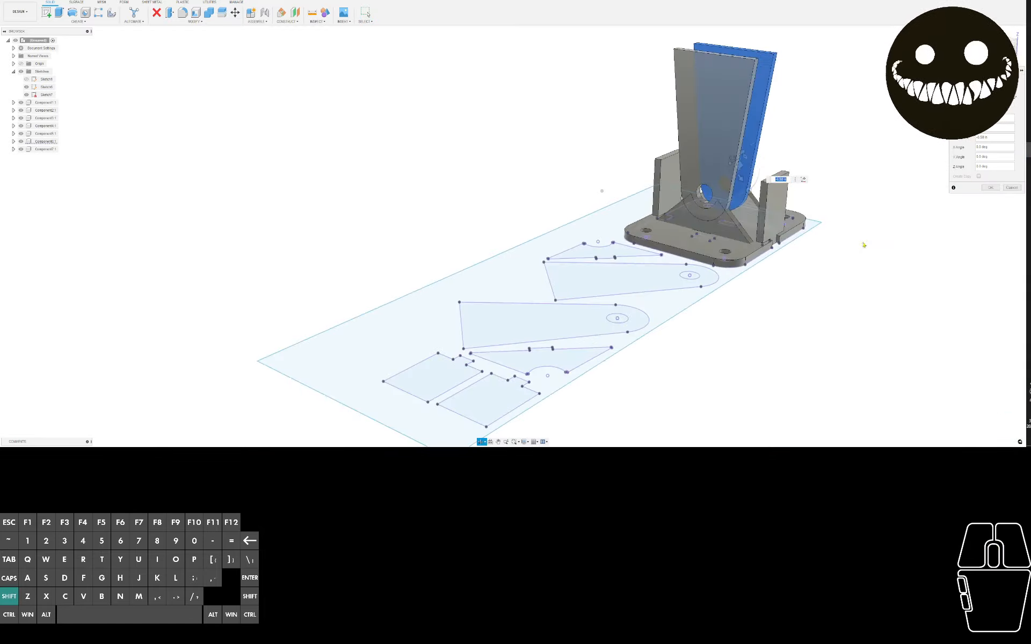
pyautogui.moveTo(749, 208); pyautogui.dragTo(752, 214)
pyautogui.keyDown('shift'); pyautogui.moveTo(752, 214); pyautogui.dragTo(842, 245, button='middle'); pyautogui.keyUp('shift')
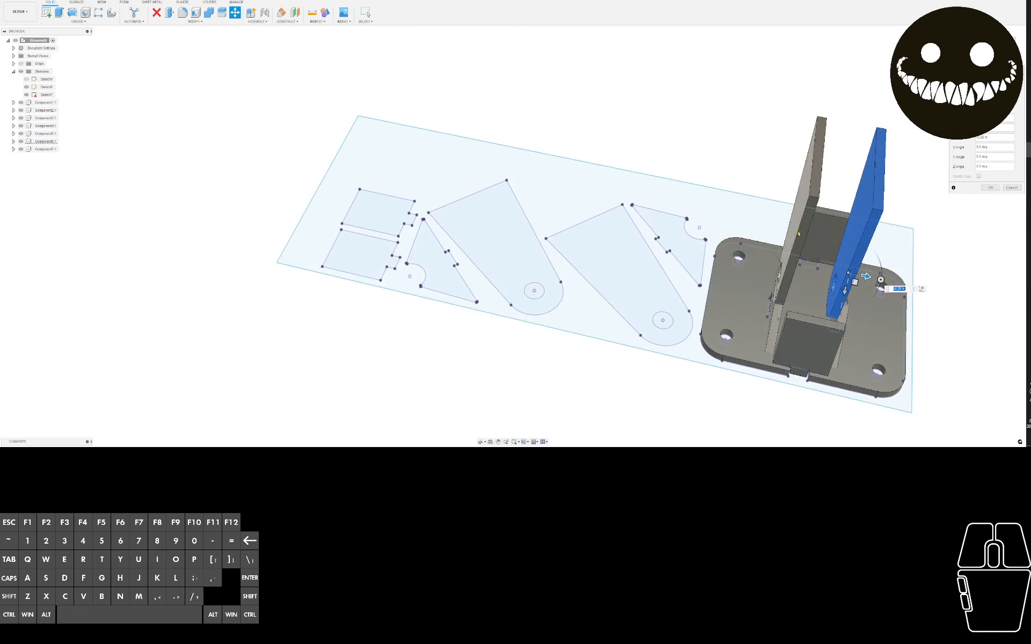
pyautogui.click(991, 189)
pyautogui.press('m')
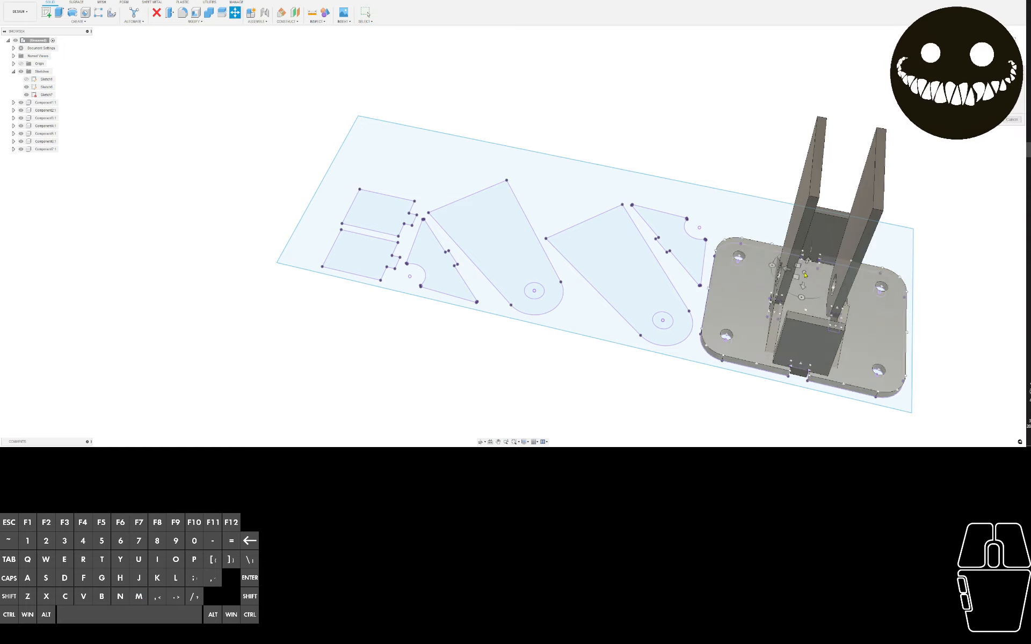
pyautogui.keyDown('shift'); pyautogui.moveTo(839, 271); pyautogui.dragTo(655, 246, button='middle'); pyautogui.keyUp('shift')
pyautogui.click(820, 225)
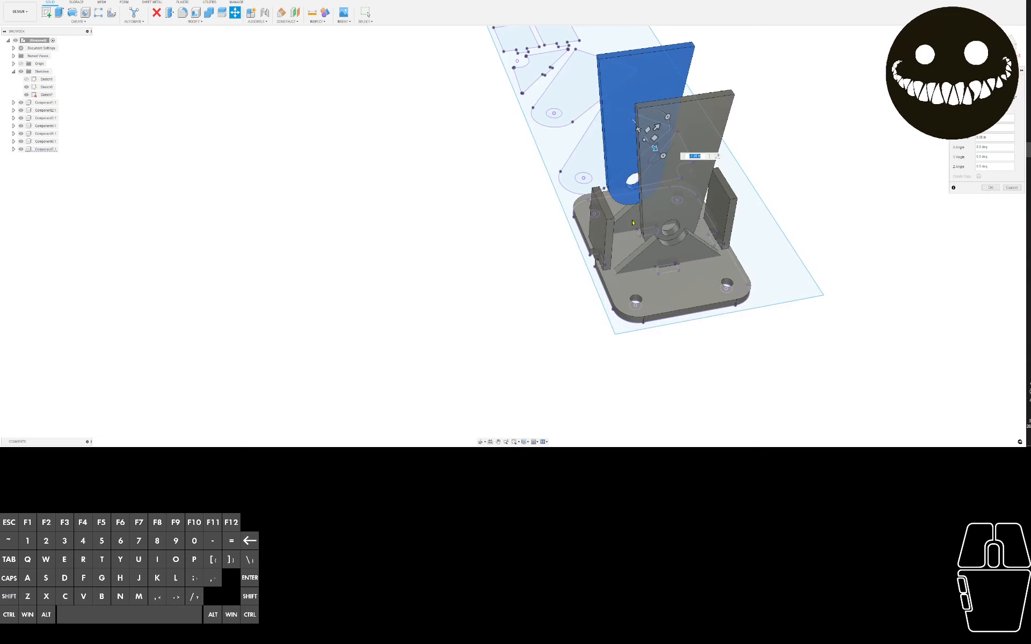
pyautogui.moveTo(632, 223); pyautogui.dragTo(633, 223)
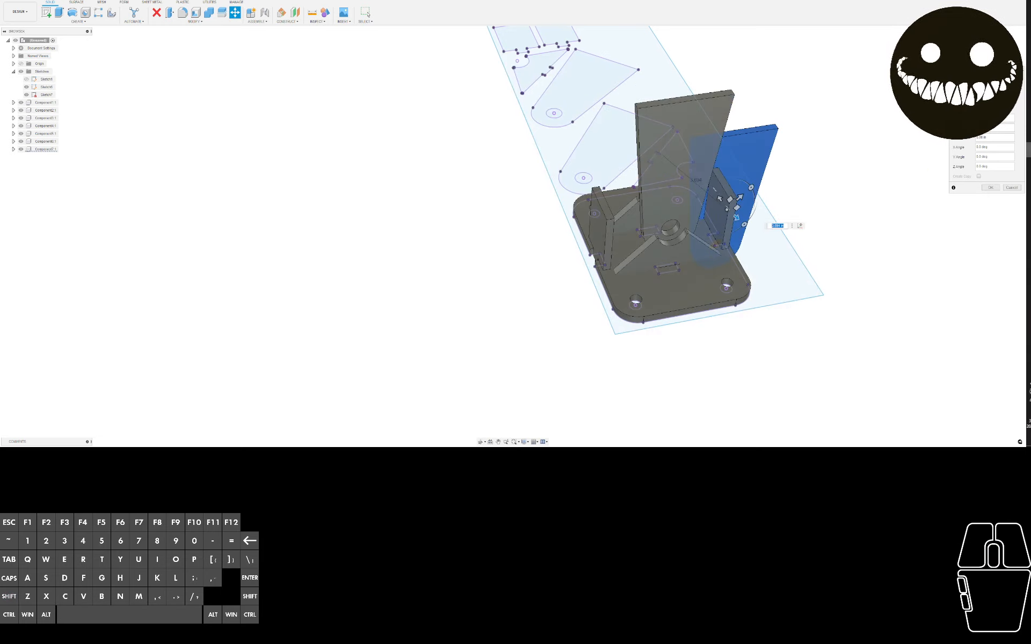
pyautogui.click(769, 141)
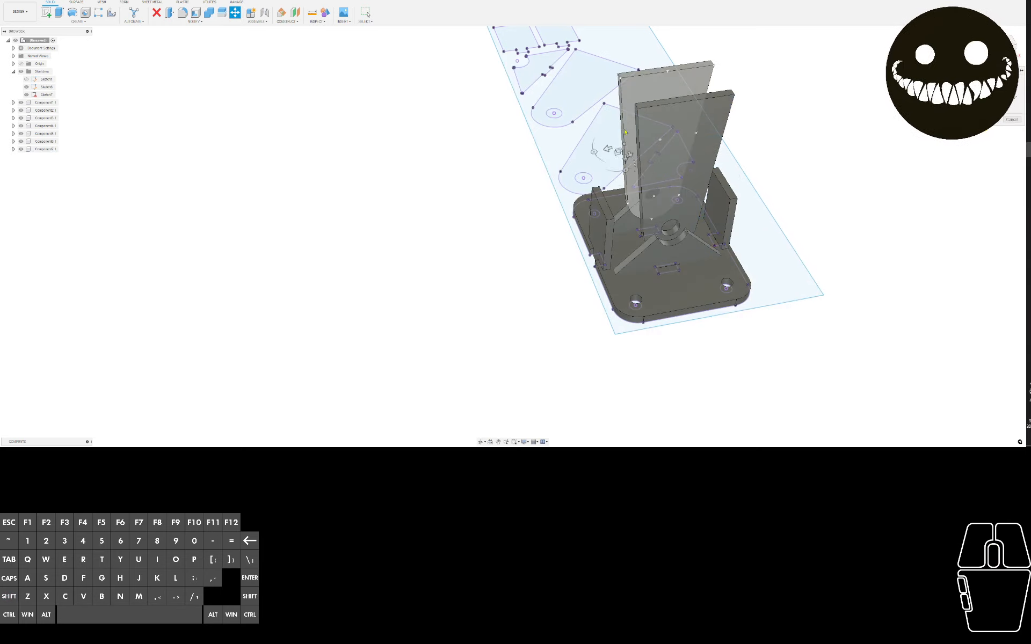
# Shift the opposite tapered arm along its hole axis until it rests against the inner side of its gusset, and accept
pyautogui.moveTo(609, 124)
pyautogui.keyDown('shift'); pyautogui.mouseDown(button='middle')
pyautogui.moveTo(684, 117)
pyautogui.moveTo(725, 137)
pyautogui.mouseUp(button='middle'); pyautogui.keyUp('shift')
pyautogui.click(729, 140)
pyautogui.moveTo(715, 146); pyautogui.dragTo(723, 139)
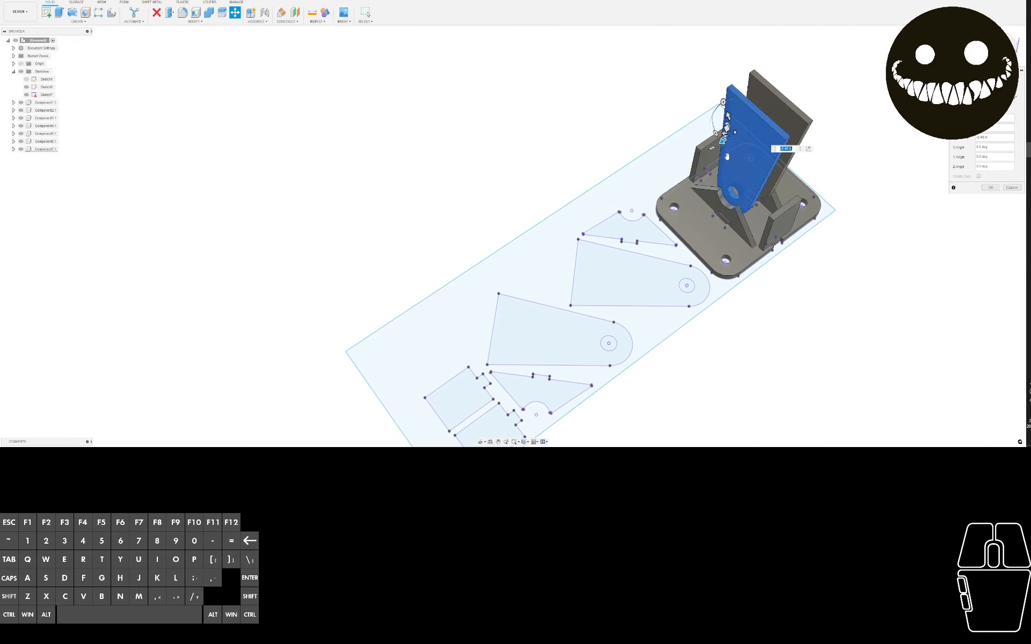
pyautogui.keyDown('shift'); pyautogui.moveTo(731, 138); pyautogui.dragTo(726, 244, button='middle'); pyautogui.keyUp('shift')
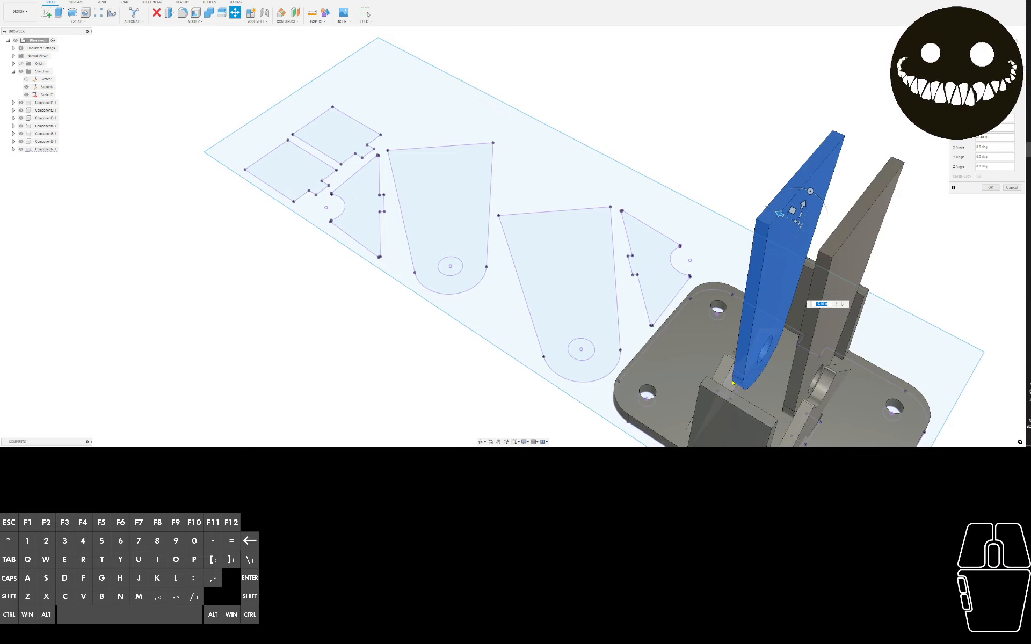
pyautogui.moveTo(734, 384); pyautogui.dragTo(732, 383)
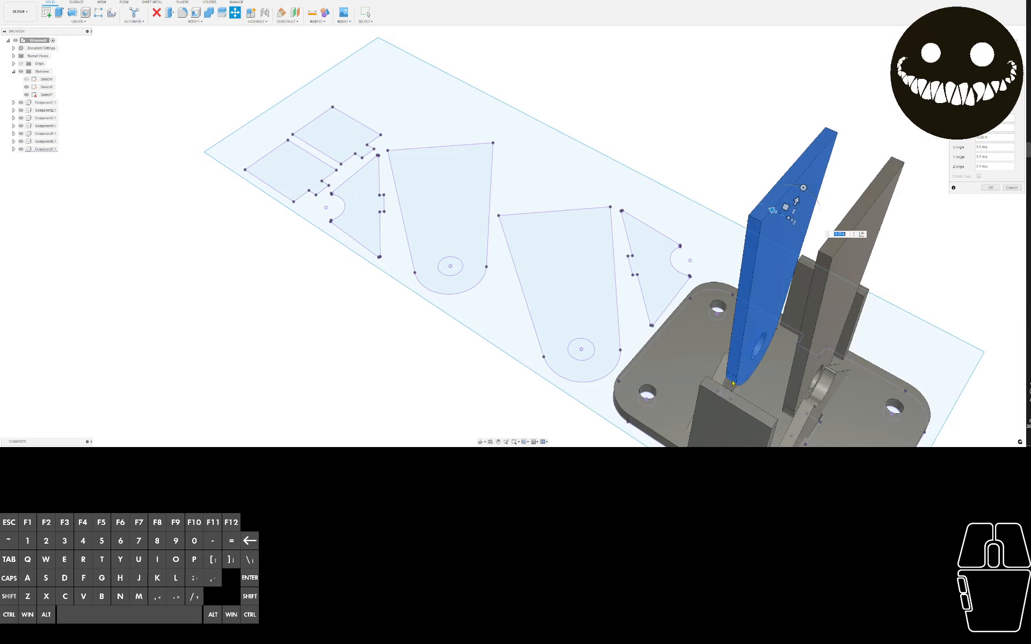
pyautogui.click(987, 186)
pyautogui.moveTo(934, 247)
pyautogui.keyDown('shift'); pyautogui.mouseDown(button='middle')
pyautogui.moveTo(876, 265)
pyautogui.moveTo(606, 258)
pyautogui.mouseUp(button='middle'); pyautogui.keyUp('shift')
pyautogui.scroll(-3, 876, 265)
pyautogui.moveTo(612, 177)
pyautogui.keyDown('shift'); pyautogui.mouseDown(button='middle')
pyautogui.moveTo(598, 175)
pyautogui.moveTo(494, 242)
pyautogui.moveTo(422, 237)
pyautogui.mouseUp(button='middle'); pyautogui.keyUp('shift')
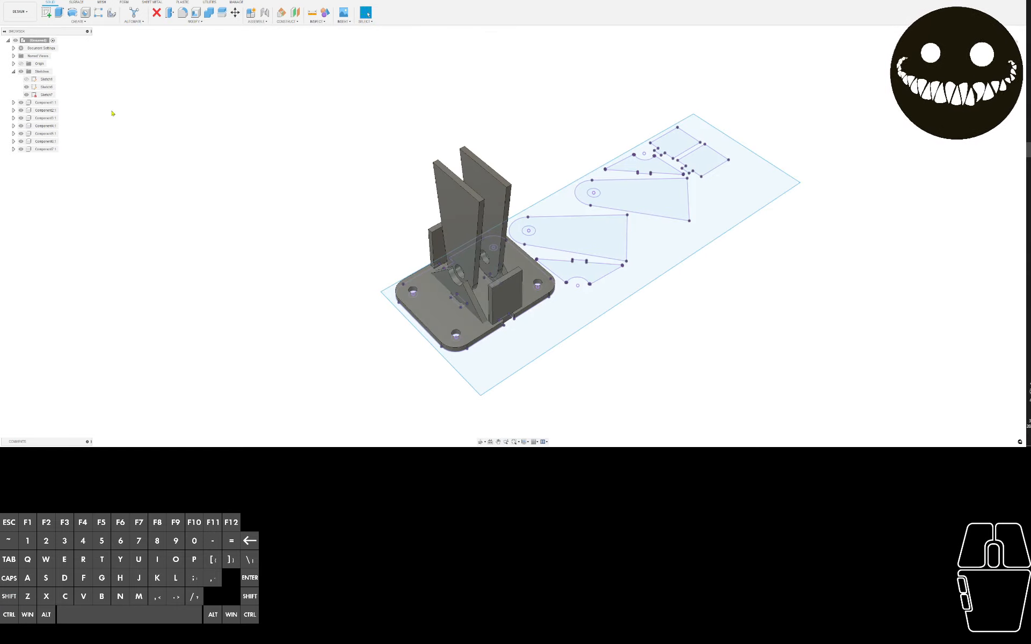
# Switch to the web browser, search for LS motor mounts, and bring the Universal LS Engine Motor Mounts product page over the model
pyautogui.click(1028, 89)
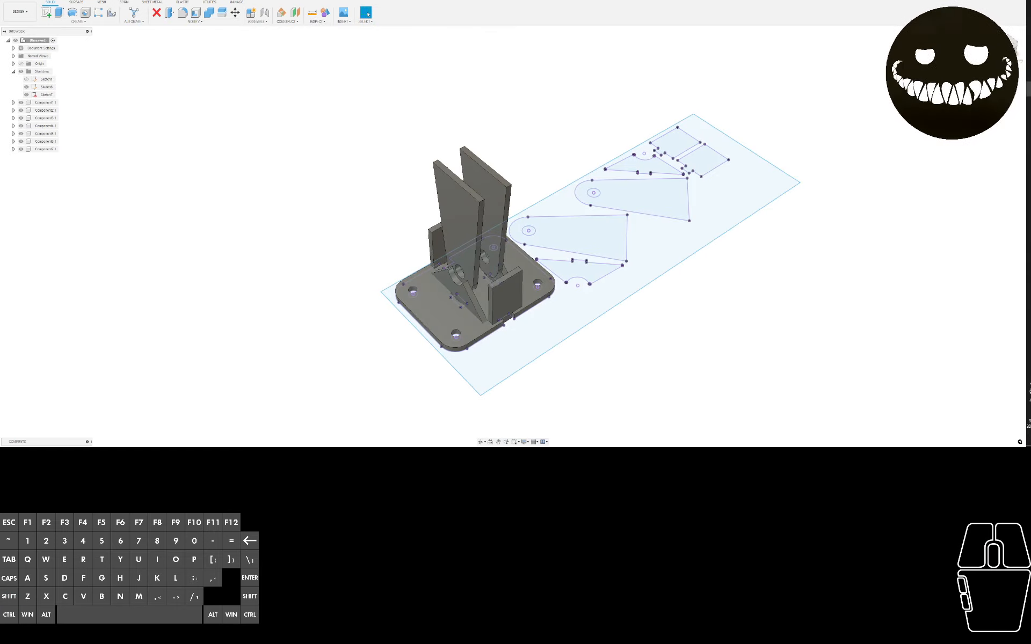
pyautogui.press('l')
pyautogui.press('space')
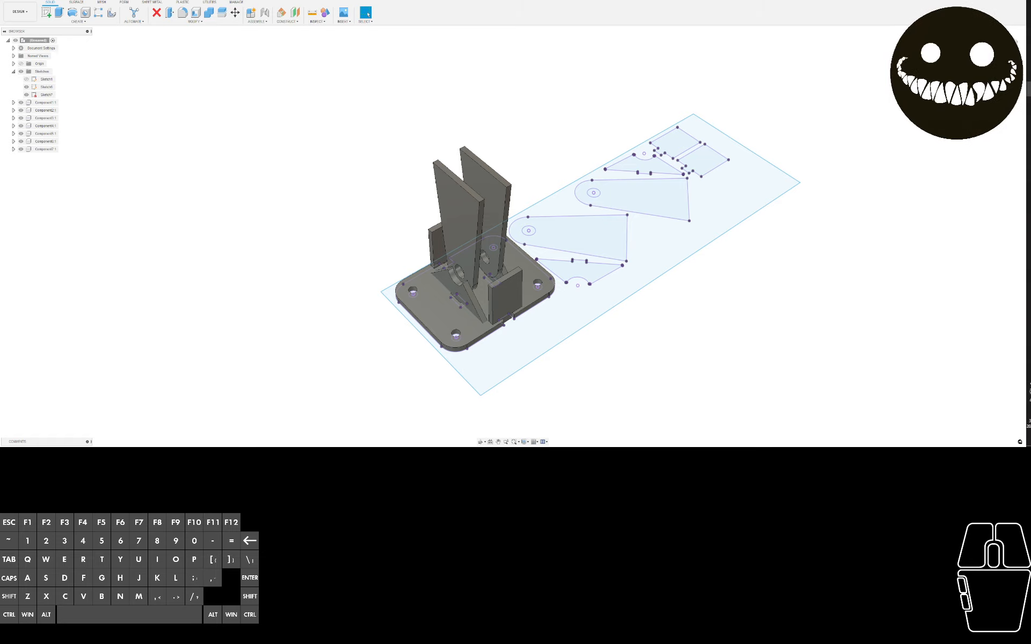
pyautogui.press('m')
pyautogui.press('space')
pyautogui.press('n')
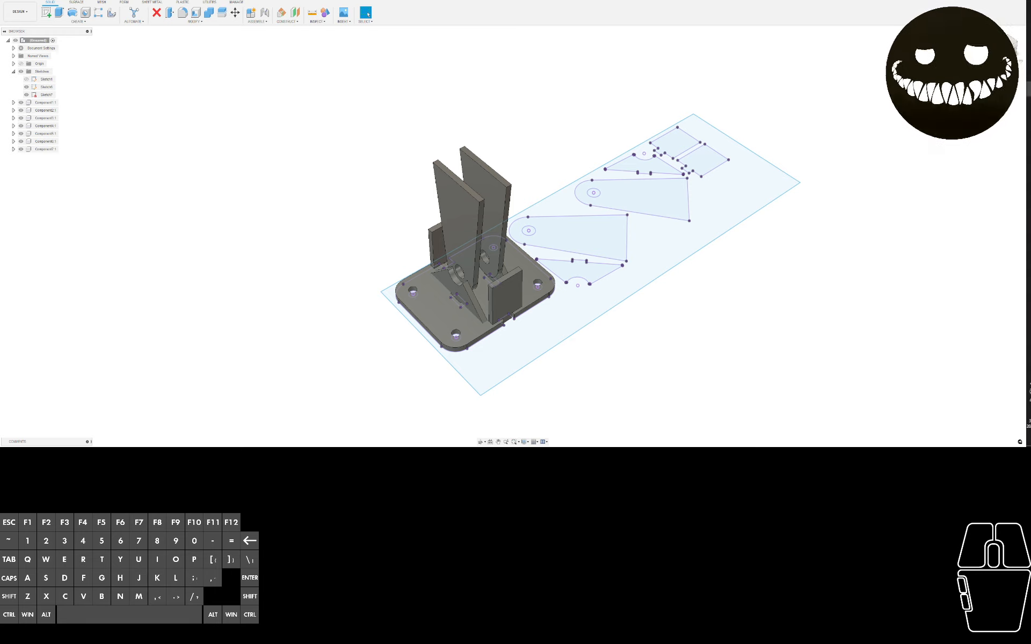
pyautogui.click(692, 344)
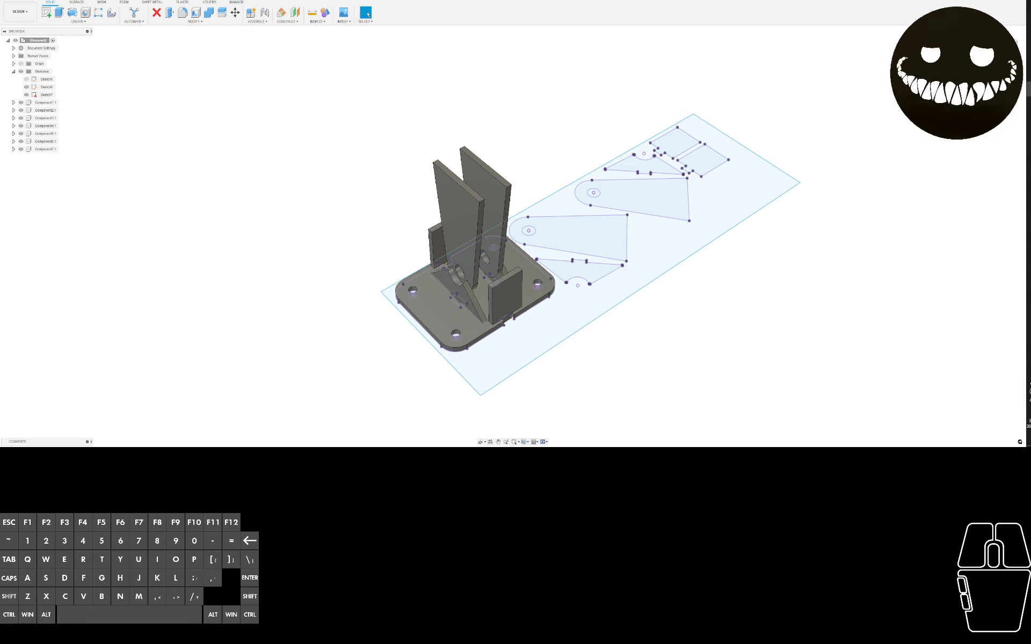
pyautogui.middleClick(692, 344)
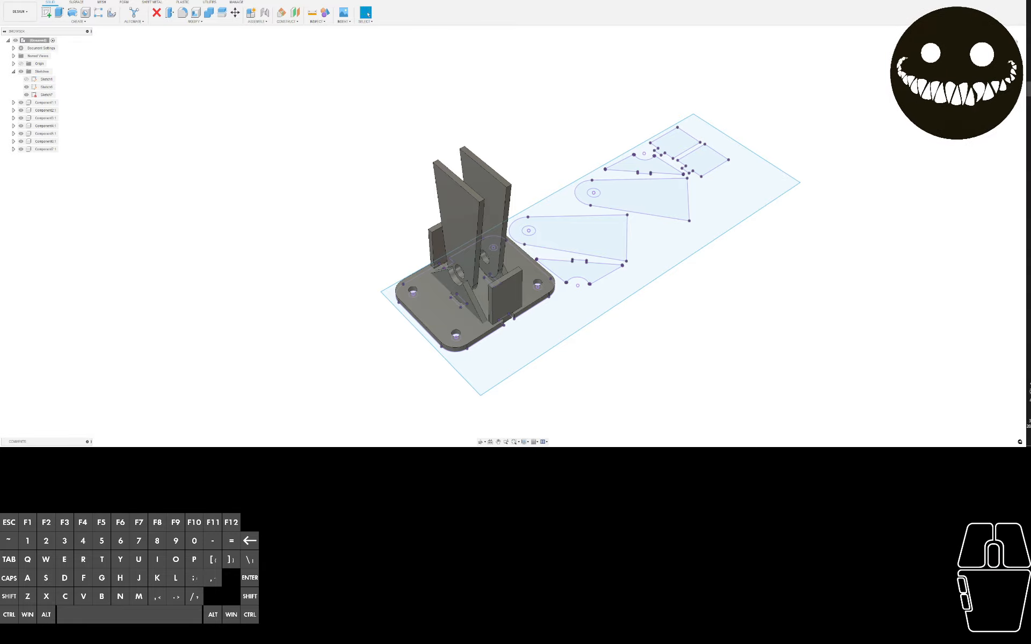
pyautogui.moveTo(1020, 376); pyautogui.dragTo(653, 52)
# Examine the product photos of the Universal LS Engine Motor Mounts and browse the related mounts on the Amazon page
pyautogui.scroll(-3, 534, 155)
pyautogui.scroll(-3, 612, 204)
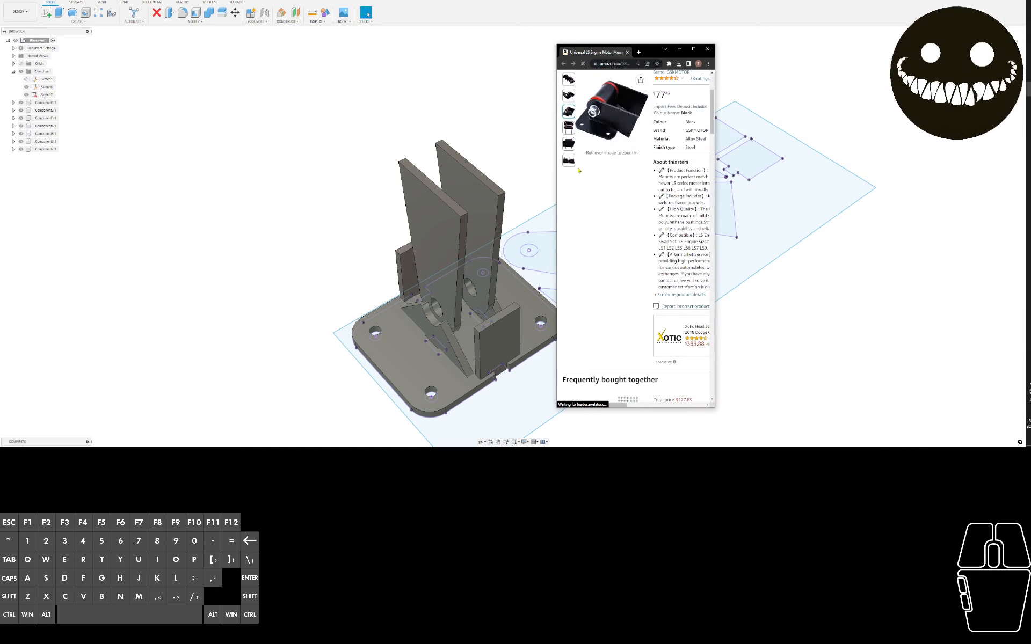
pyautogui.scroll(3, 596, 172)
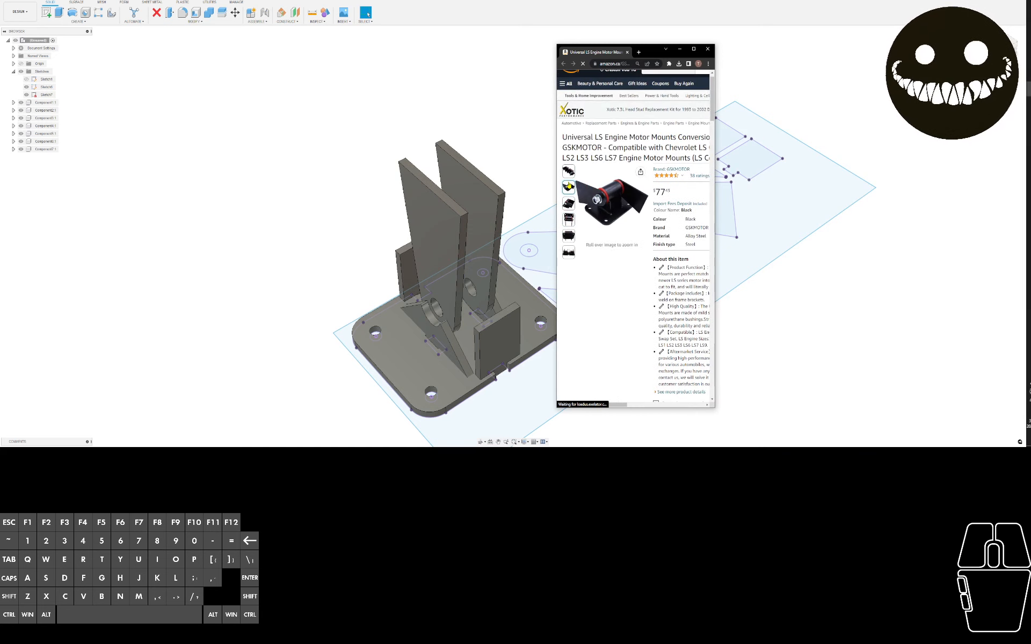
pyautogui.click(568, 186)
pyautogui.moveTo(568, 204)
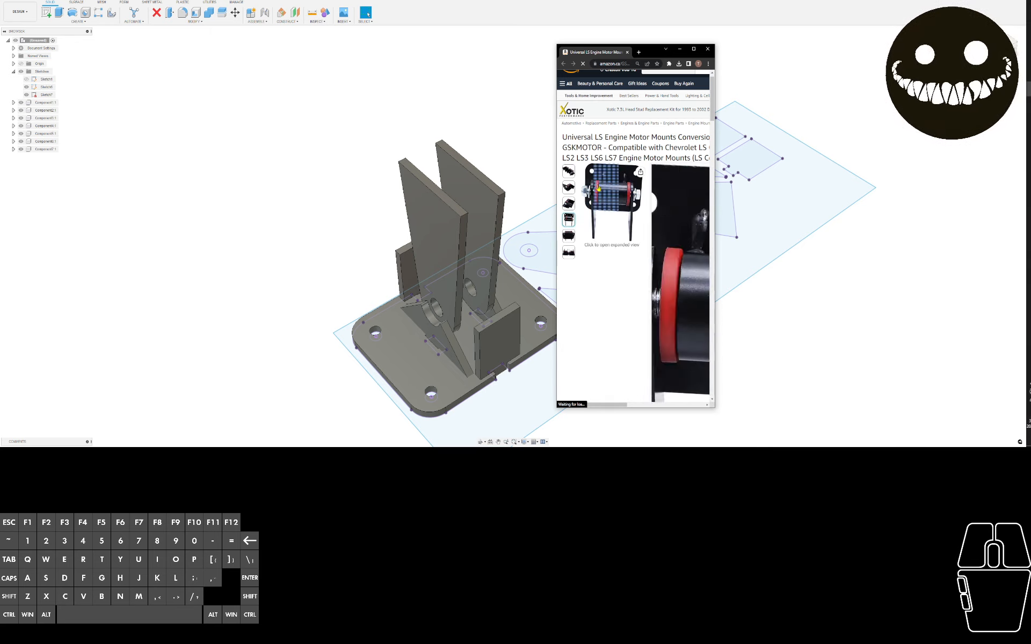
pyautogui.moveTo(568, 252)
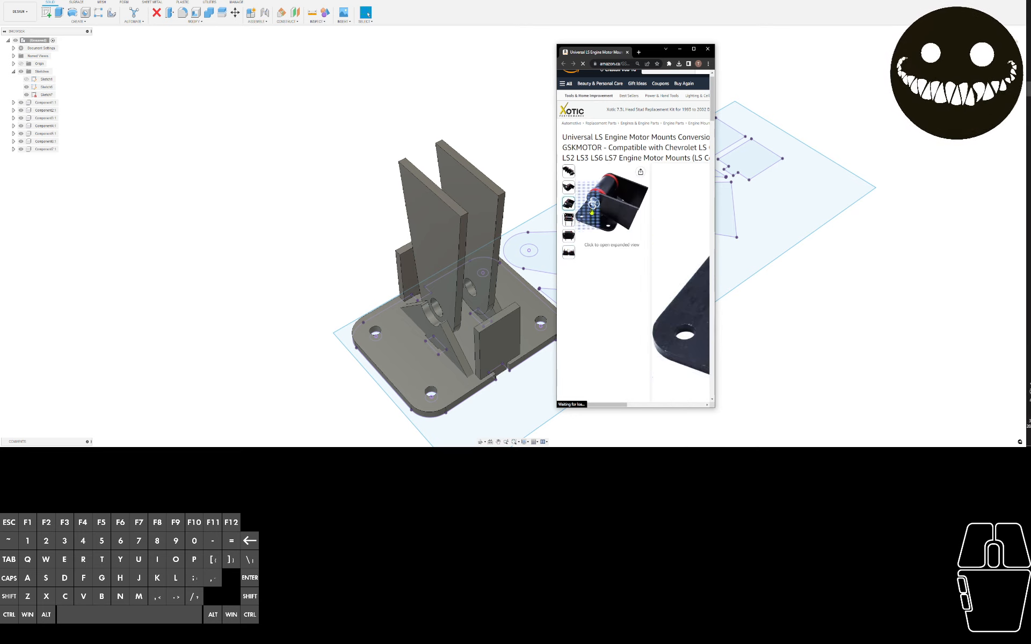
pyautogui.scroll(-5, 592, 211)
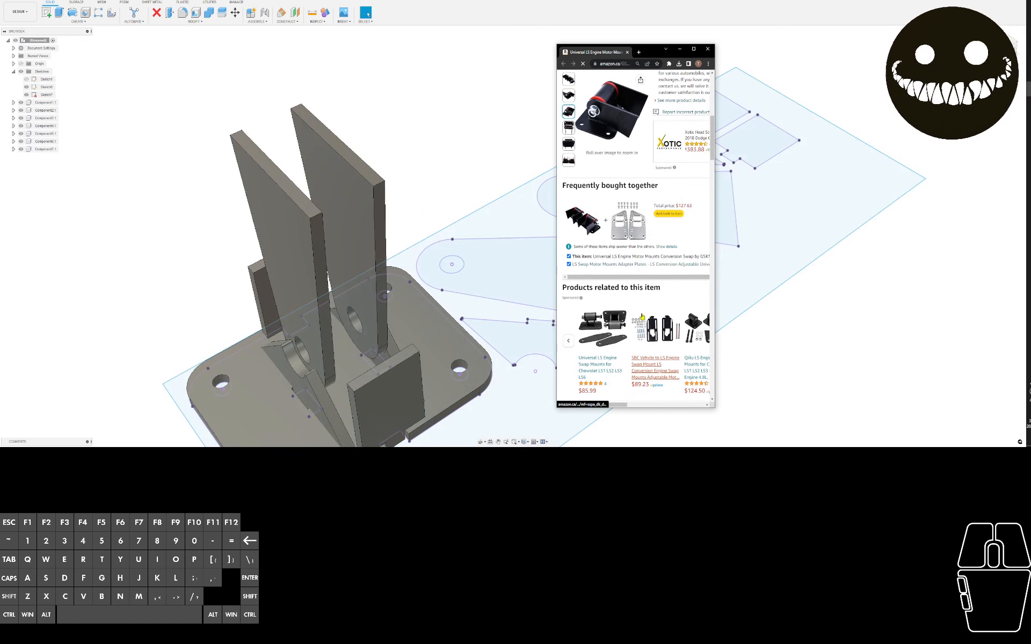
pyautogui.scroll(-1, 640, 318)
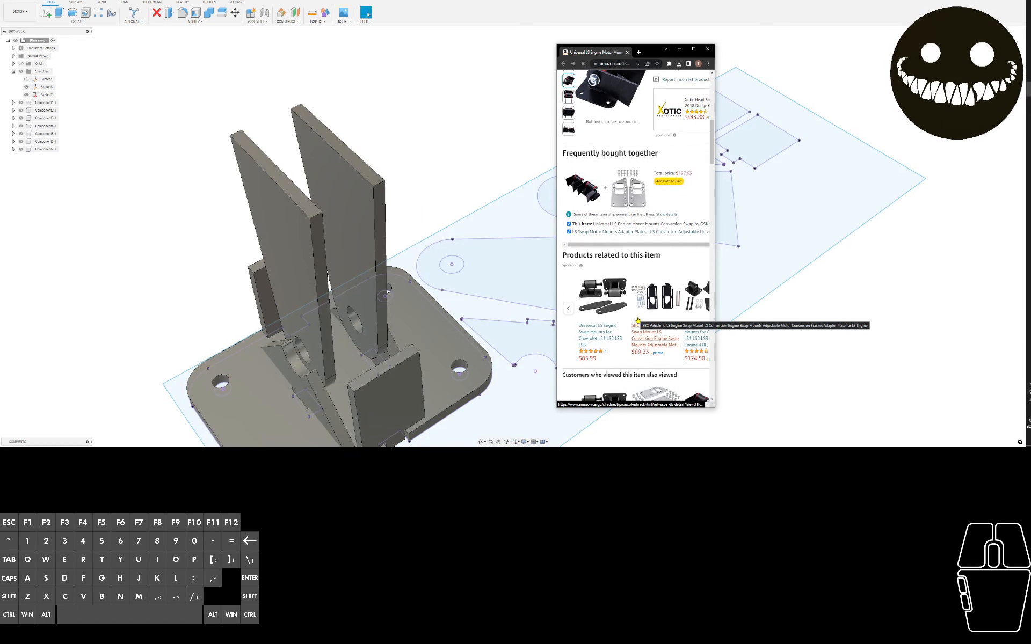
pyautogui.scroll(-1, 636, 322)
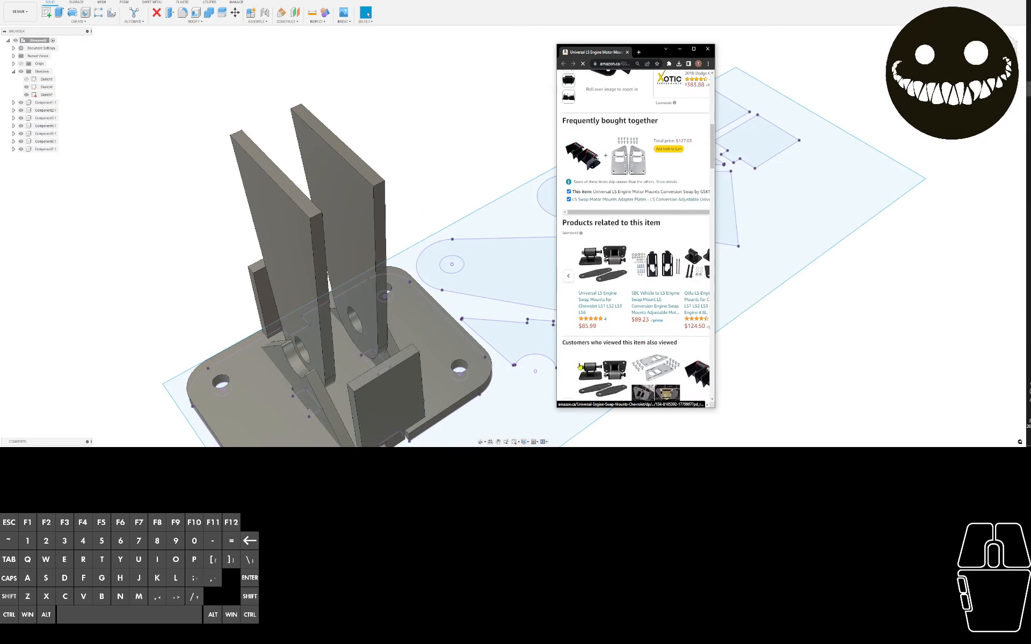
pyautogui.scroll(-2, 580, 367)
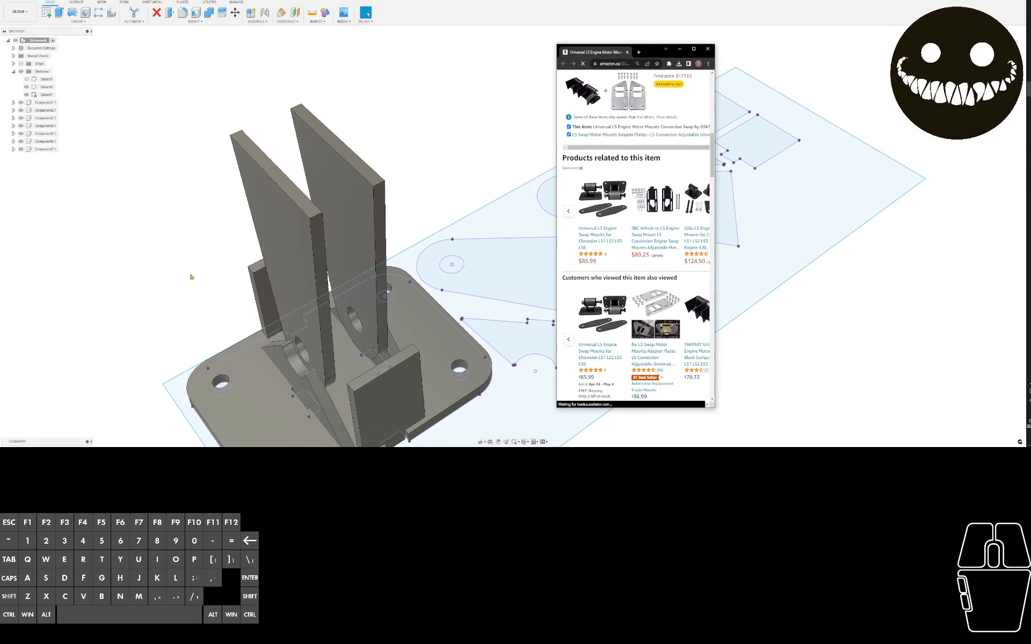